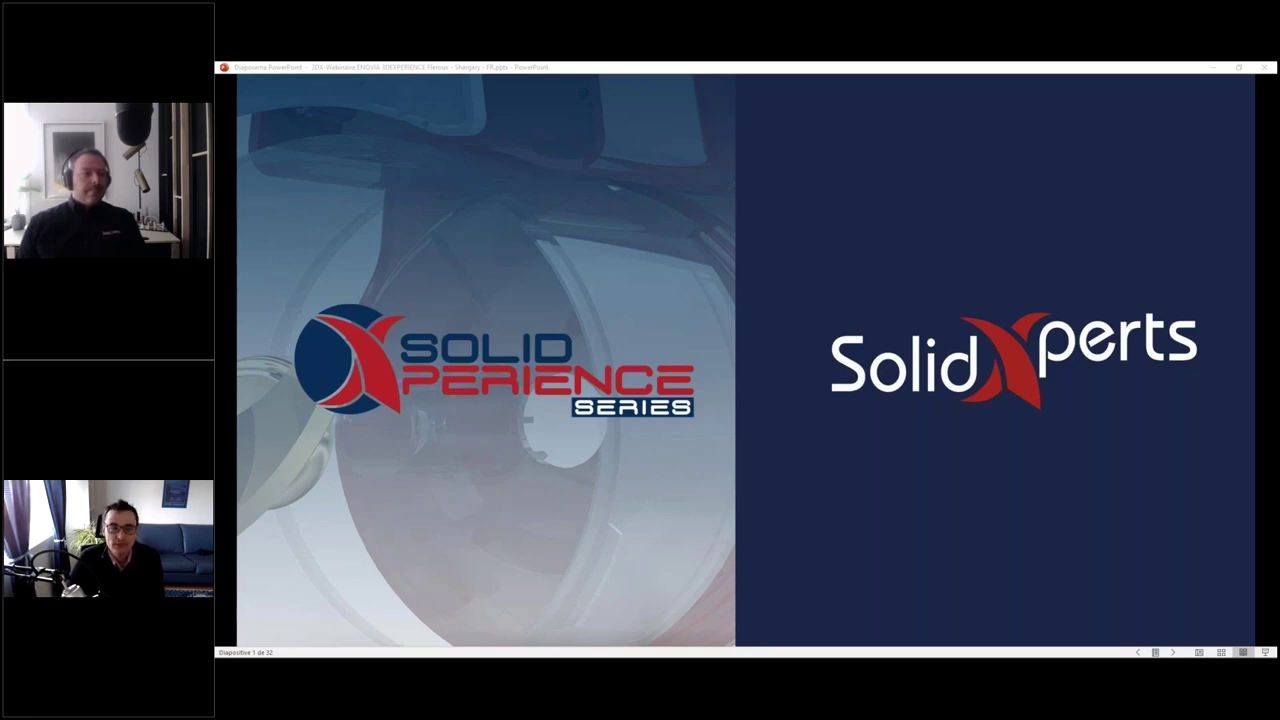
- Advance the slideshow from the SolidXperience title slide to the 3DEXPERIENCE compass logo slide
left_click(250, 87)
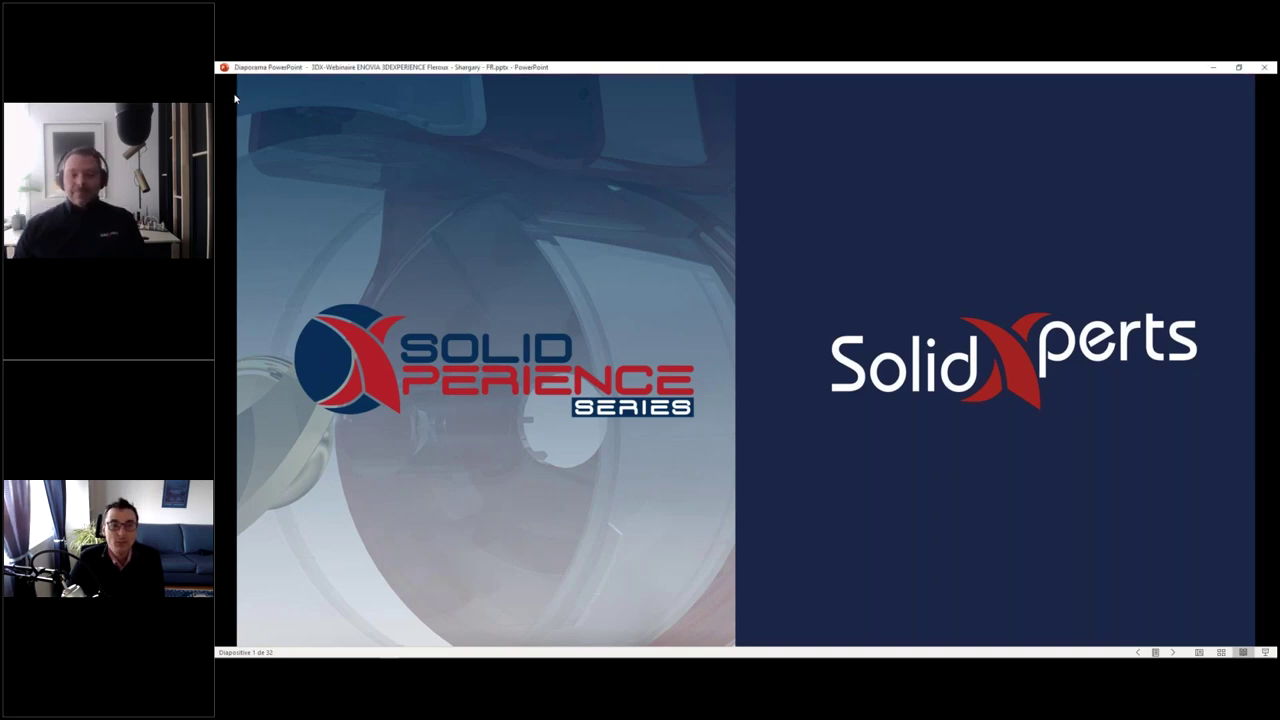
key("Right")
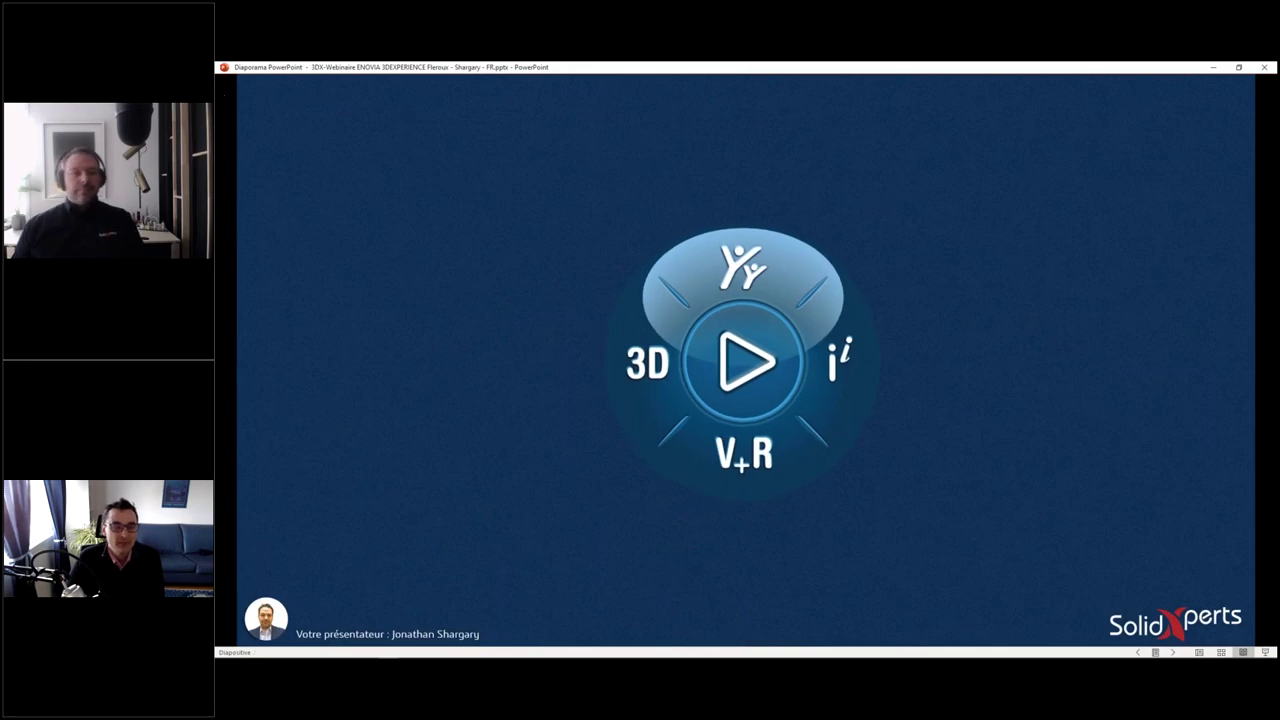
- Advance to slide 3 of 32, which introduces the two presenters
key("Right")
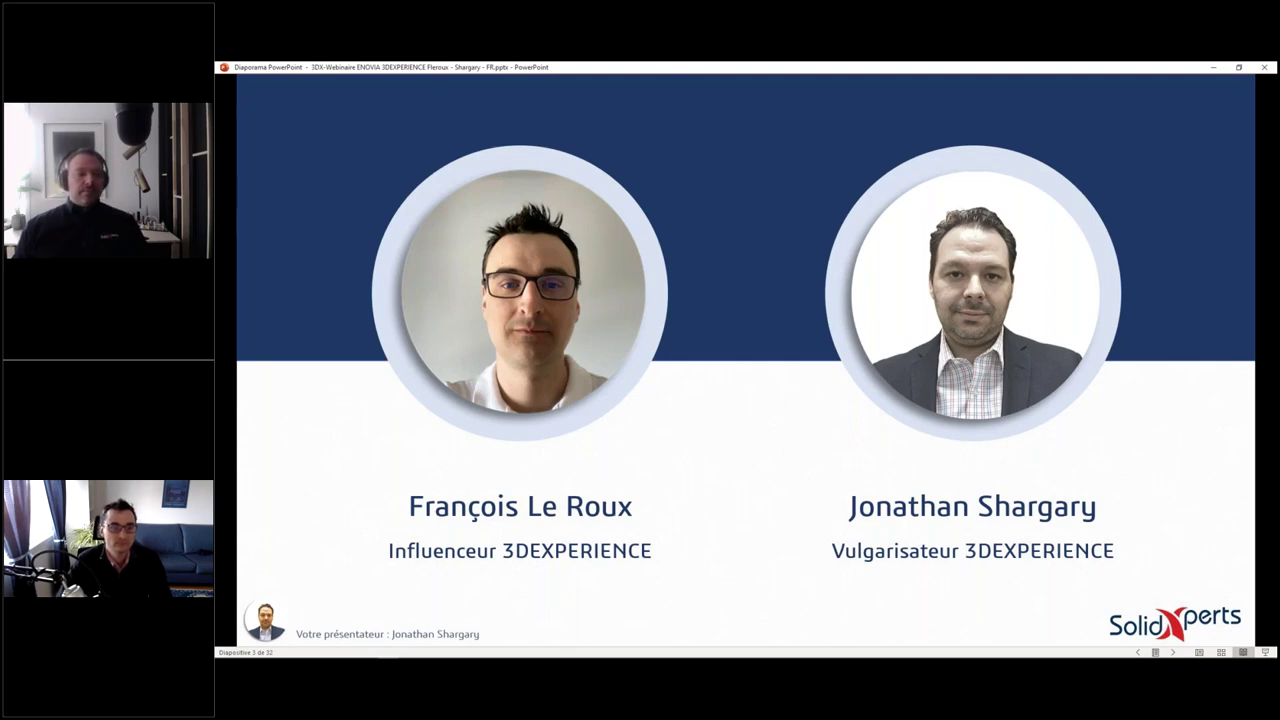
- Advance to slide 4, 'Nos webinaires 2020/21', with five past webinars and a QR code
left_click(240, 95)
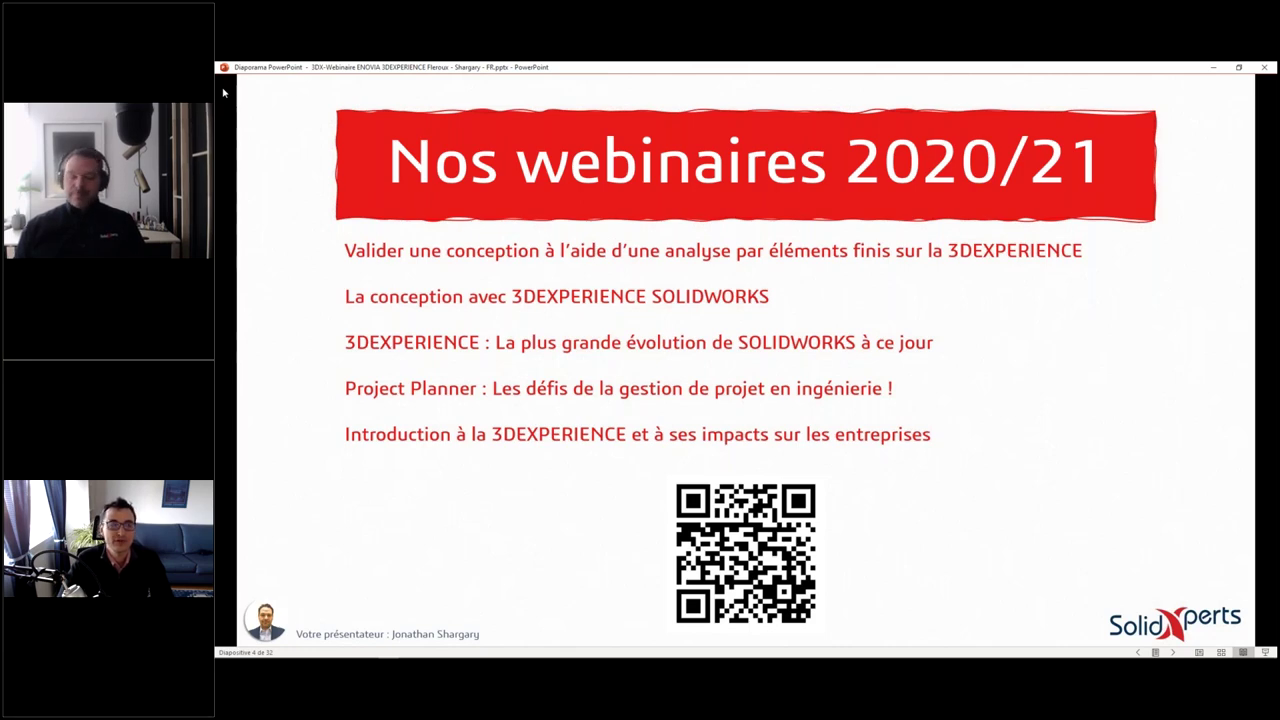
- Move on to slide 5, the 3DEXPERIENCE WORKS slide with Concevez through Informez
key("Right")
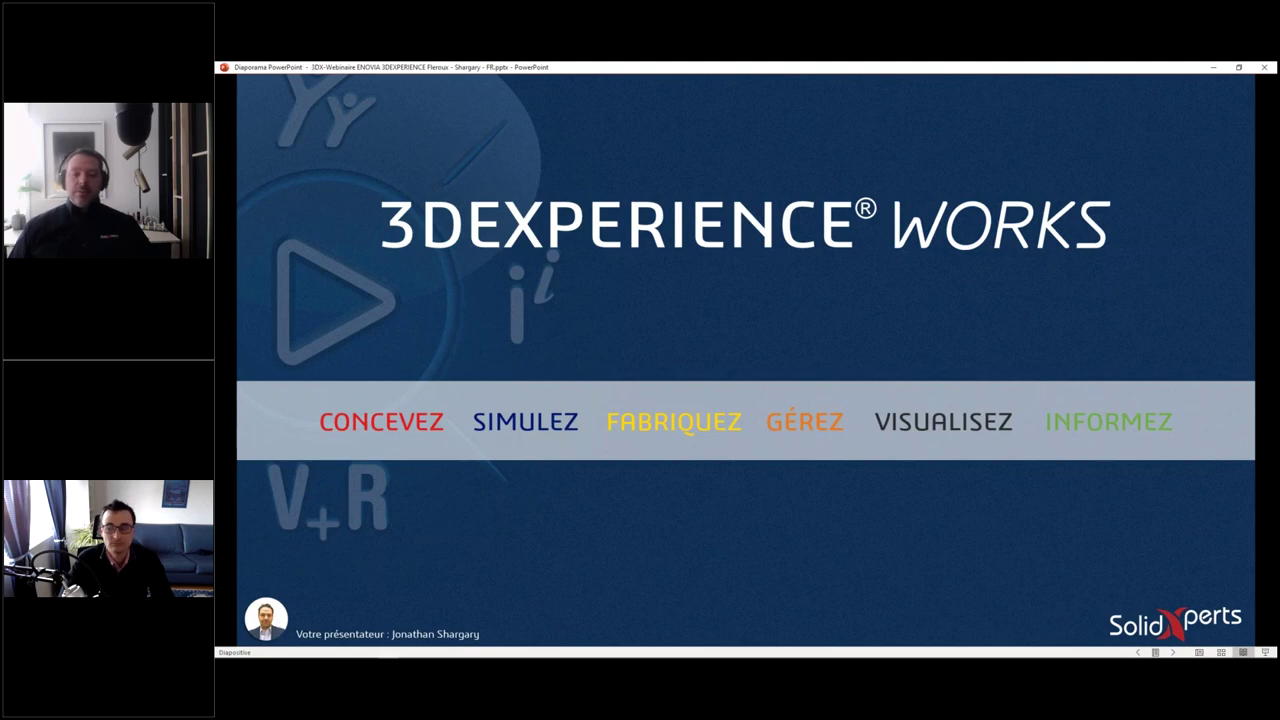
- Step through the brand-logo build to slide 7, the ENOVIA title slide
key("Right")
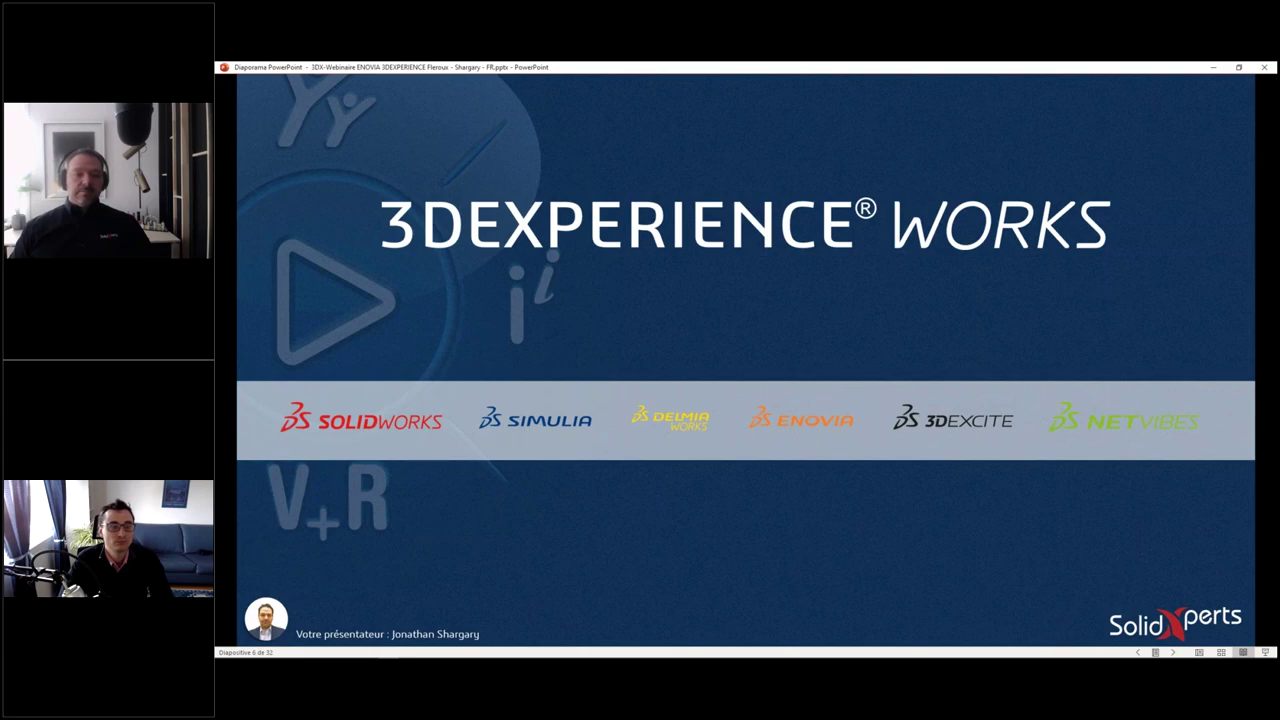
key("Right")
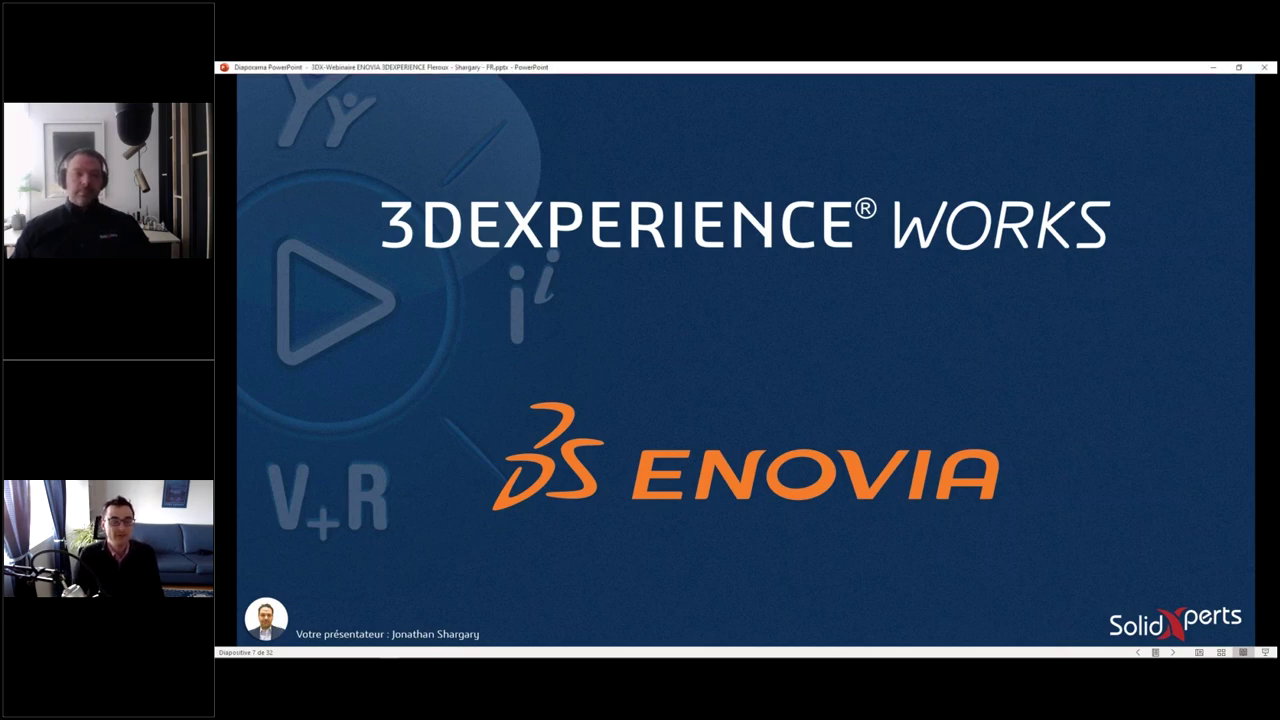
- Advance to slide 8, the On premises iceberg: 9% licences versus 91% hidden costs
key("Right")
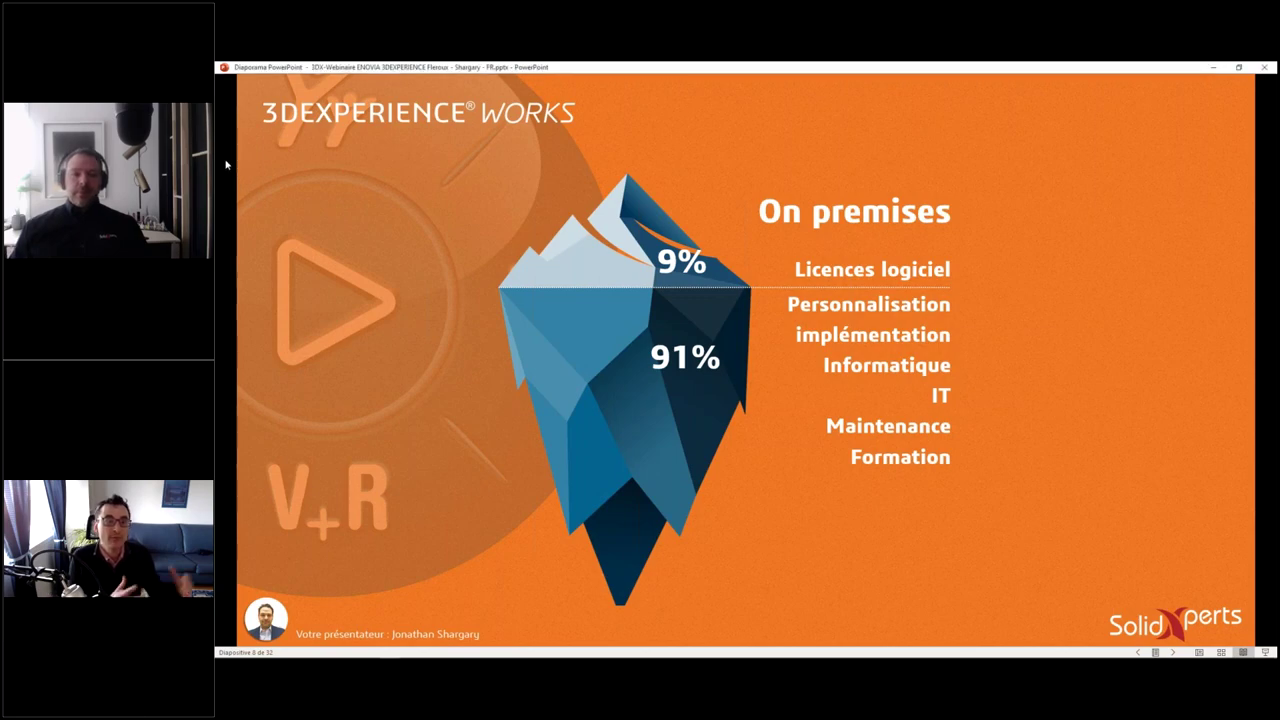
- Bring in the On Cloud iceberg: 68% subscription fees, 32% customisation, implementation and training
key("Right")
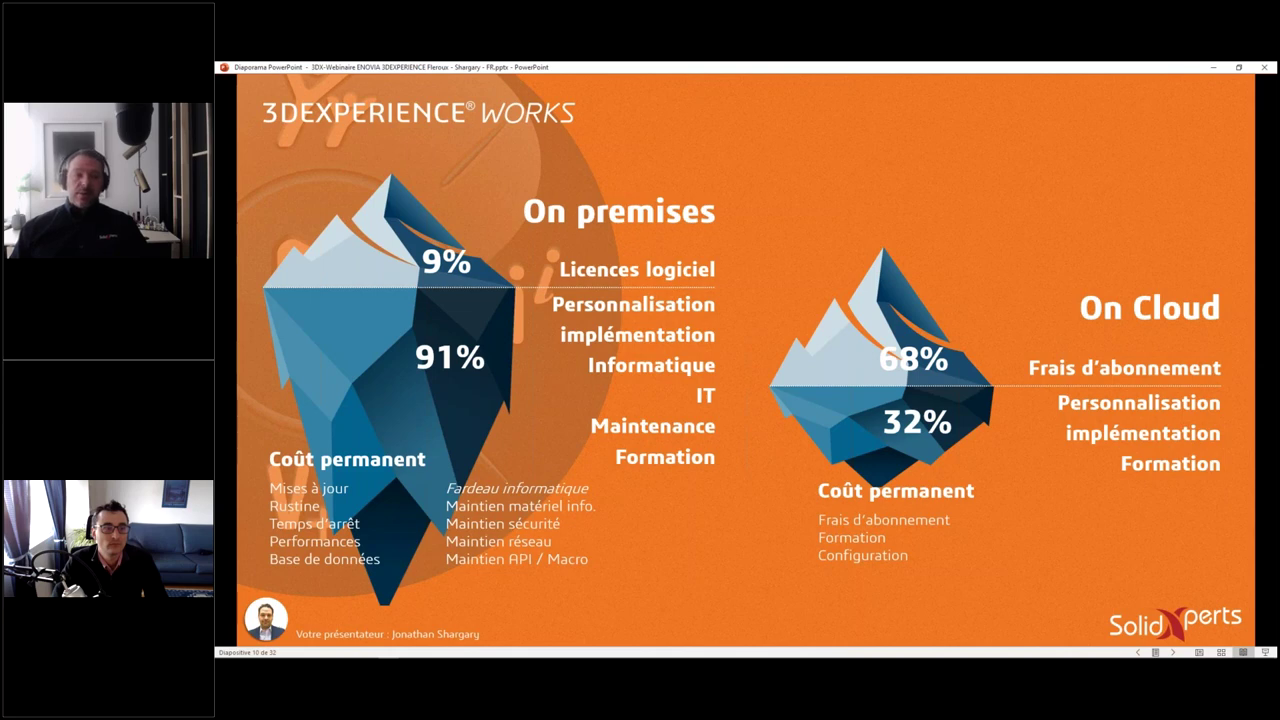
- Advance to slide 11, the Questions / Réponses break slide
key("Right")
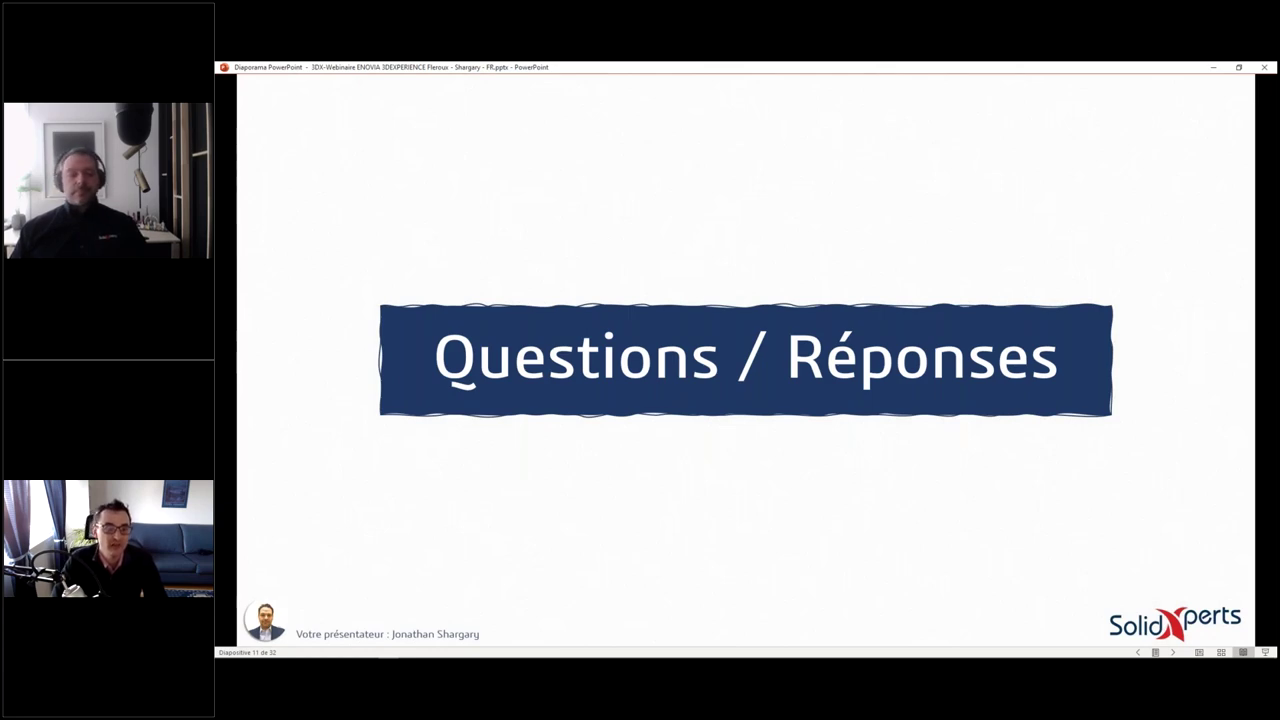
- Jump back to slide 10, the On premises versus On Cloud iceberg comparison
key("1")
key("0")
key("Return")
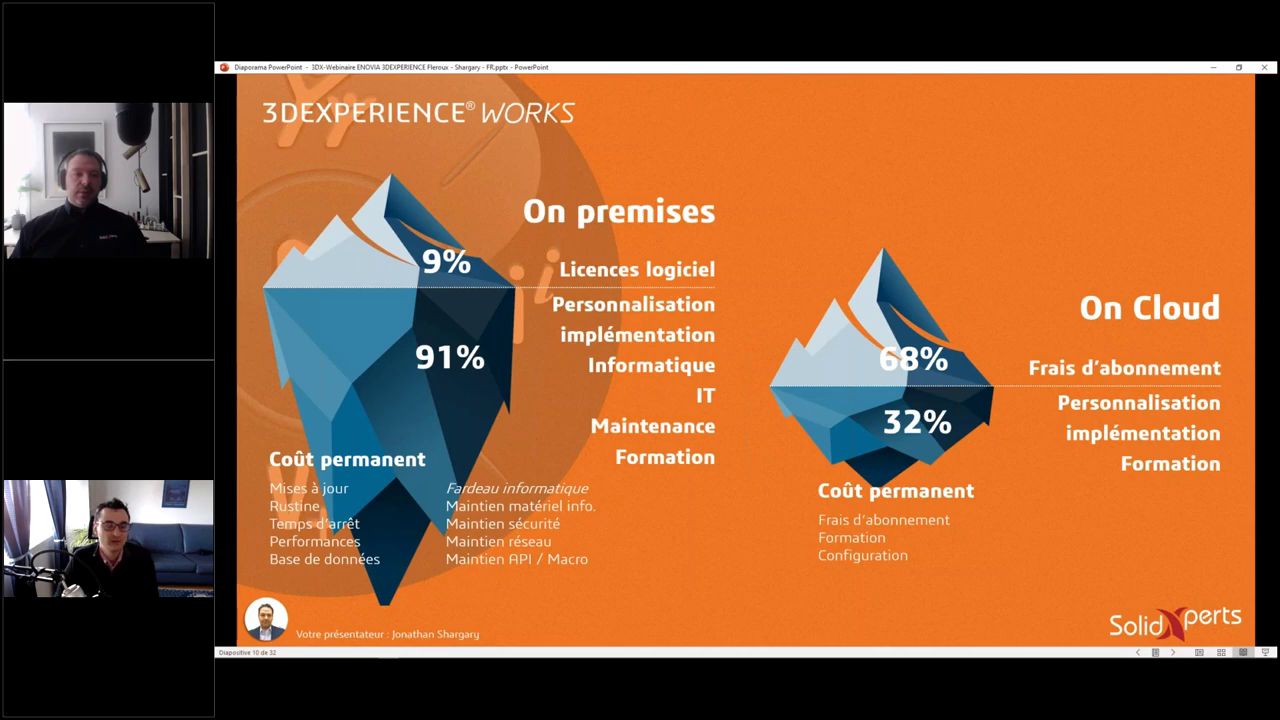
- Return to slide 11 of 32, the Questions / Réponses slide
key("Right")
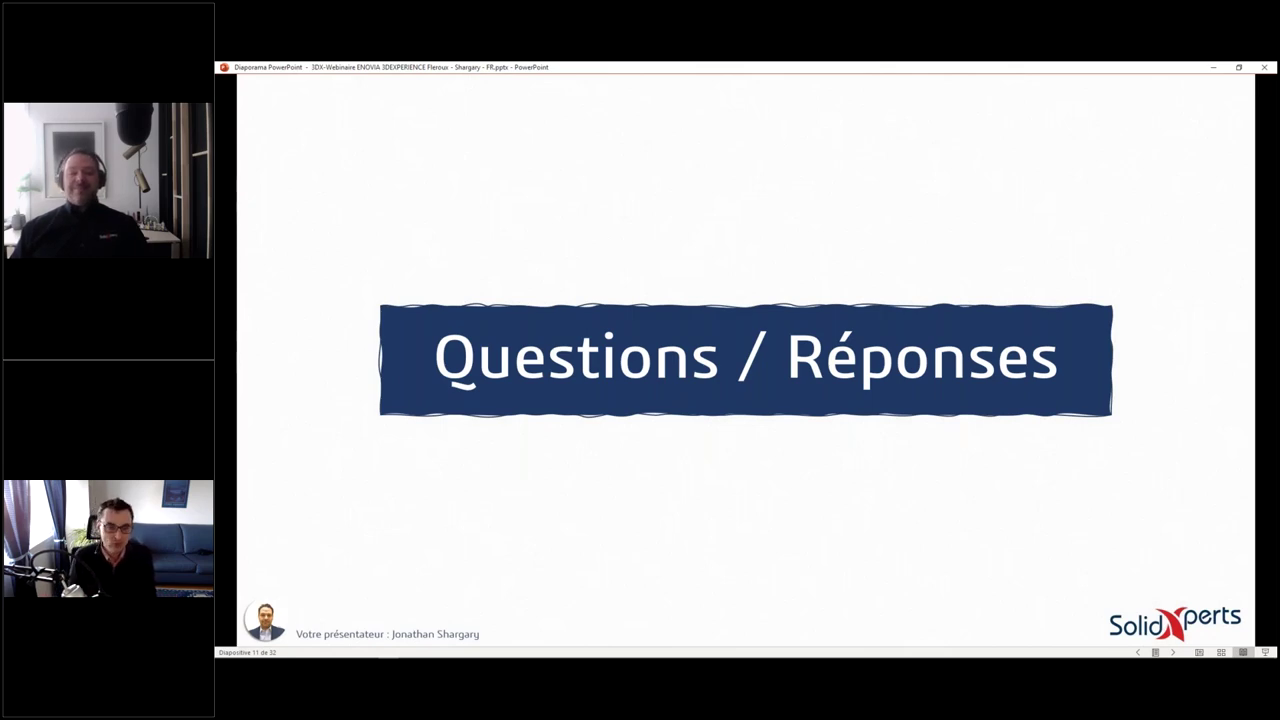
- Advance the slideshow to slide 12, 'C'est quoi un tableau de bord ?'
key("Right")
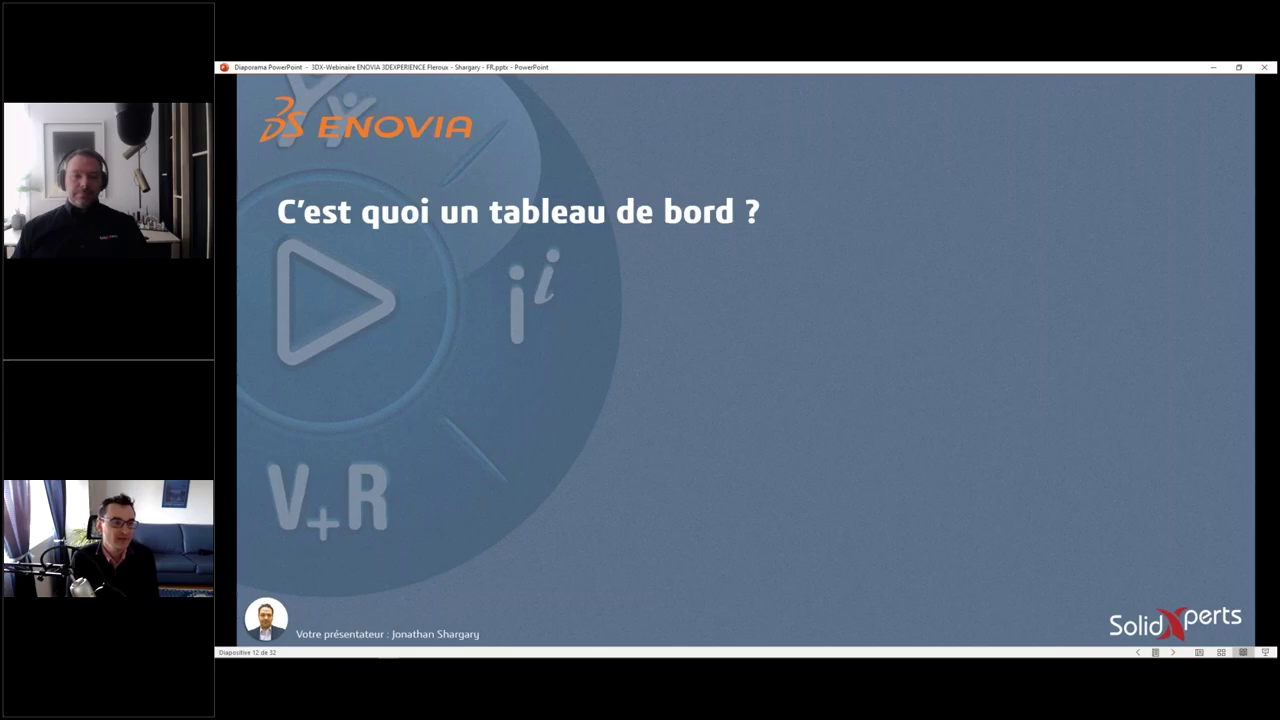
- Reveal the 'Selon Wikipédia' bullet defining a management dashboard on slide 12
left_click(235, 244)
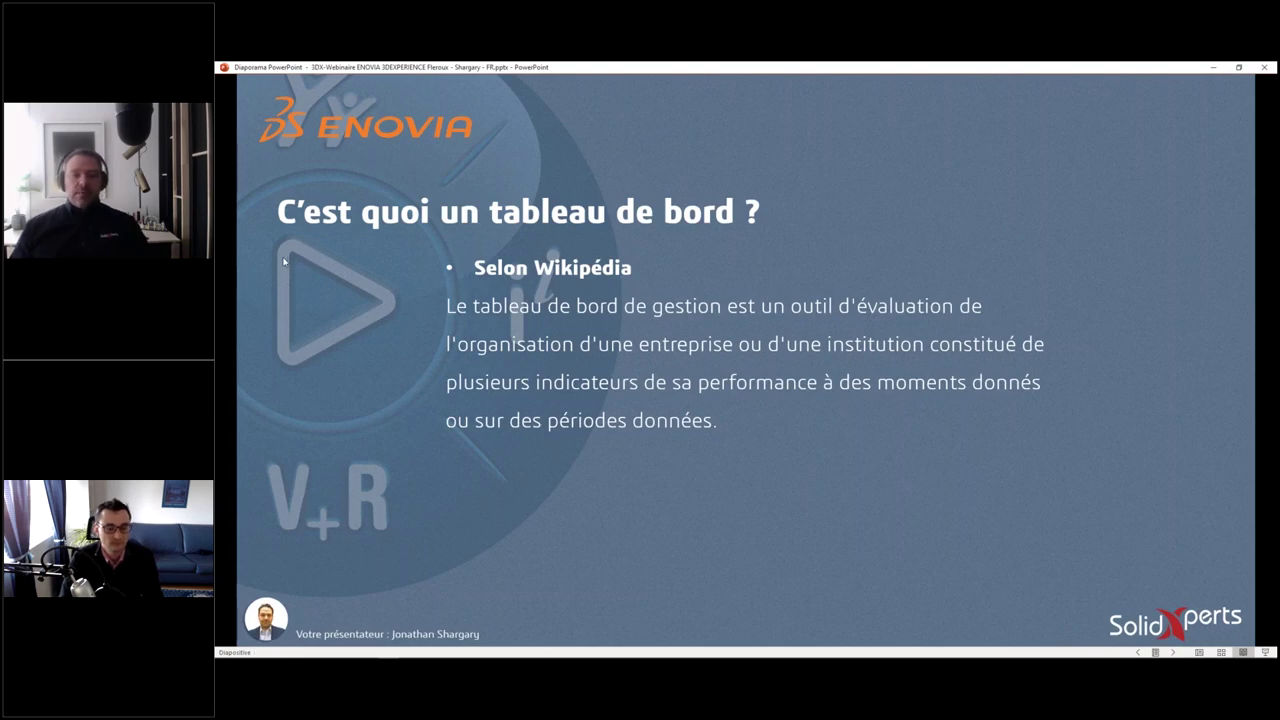
- Move to slide 13's 3DEXPERIENCE dashboard definition, then bring up the open-windows overview
left_click(281, 262)
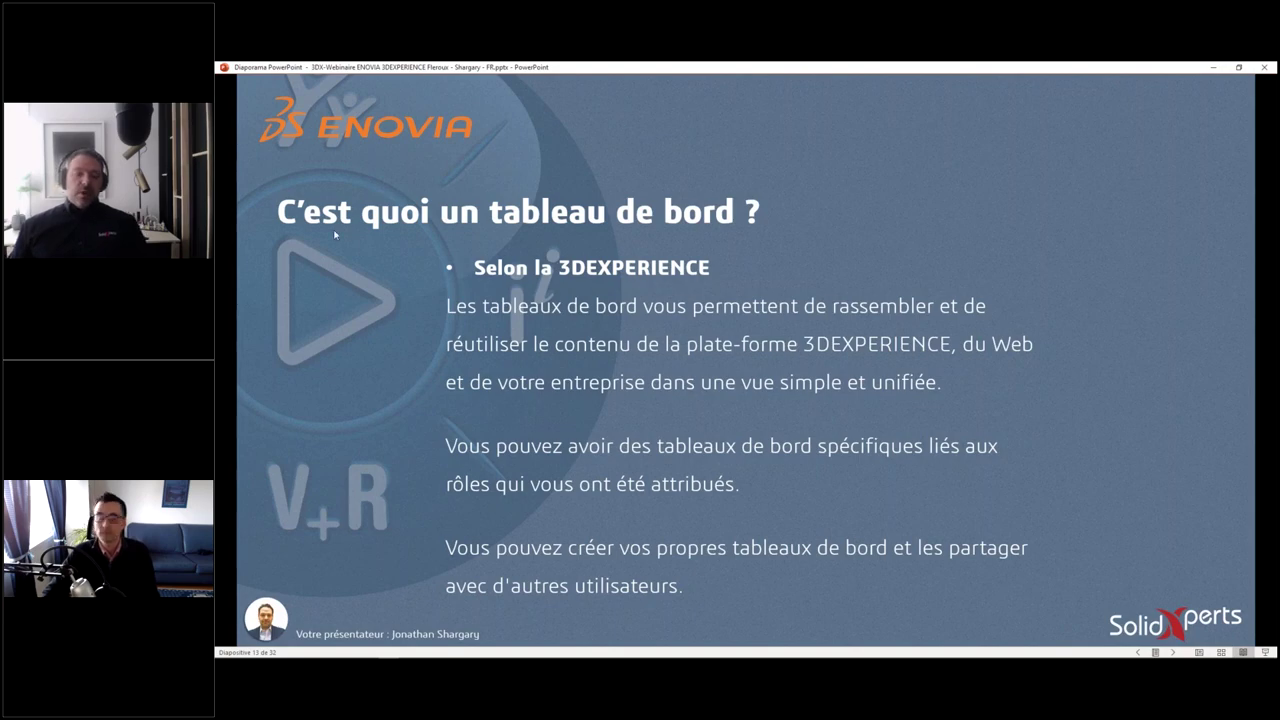
key("super+Tab")
- Bring the 3DPassport login page forward and sign in to reach the Webinaire ENOVIA ANALYSTE dashboard
left_click(583, 201)
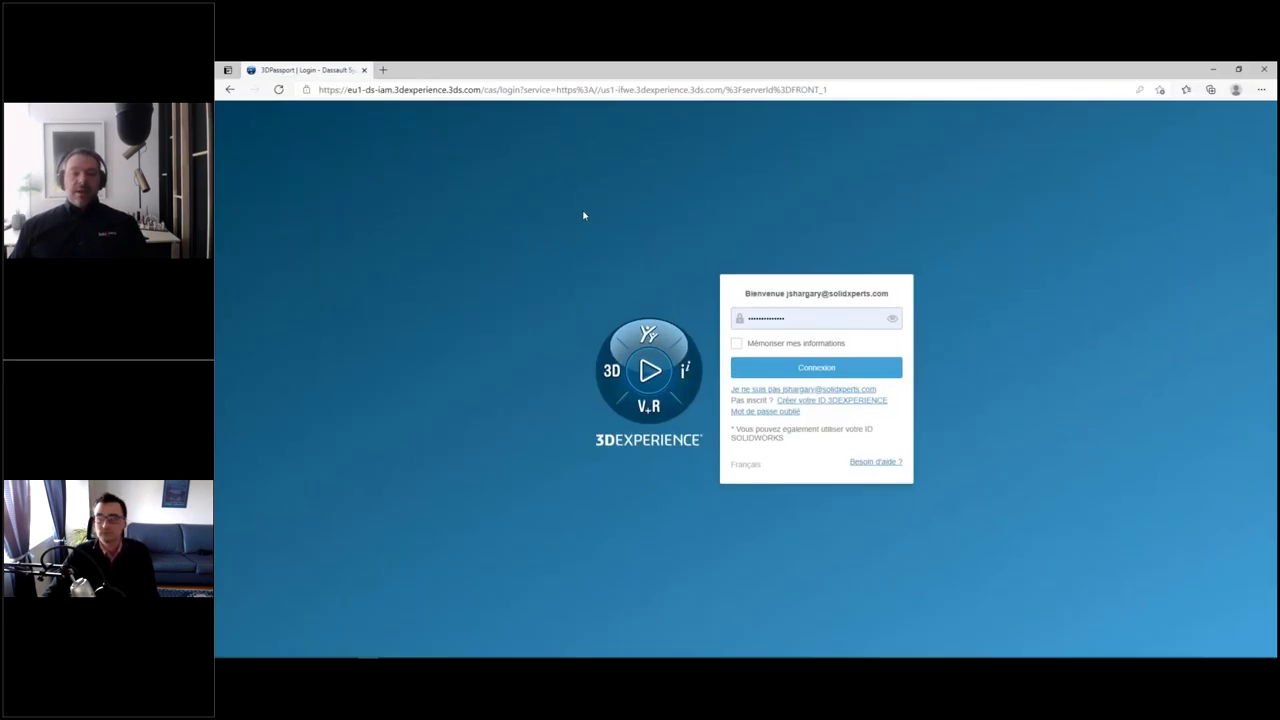
left_click(779, 364)
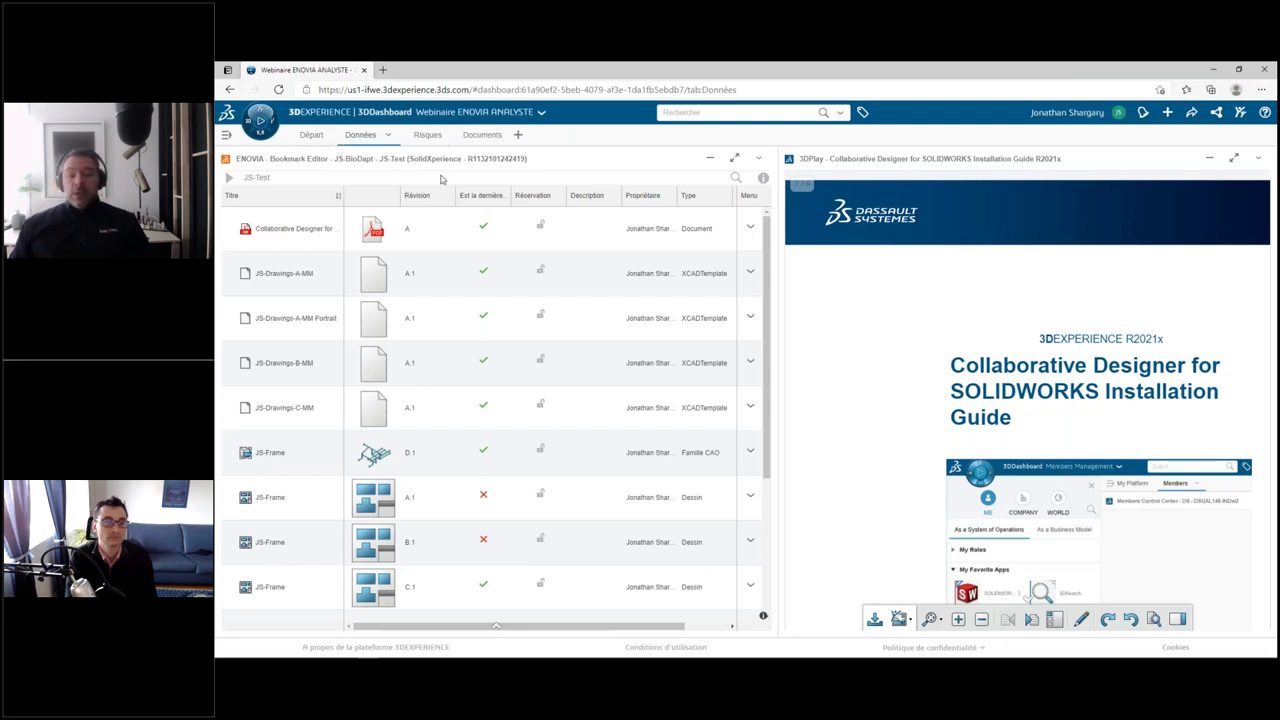
- Open the Webinaire ENOVIA ANALYSTE dashboard's options menu (Partager, Modifier, Dupliquer, Gérer...)
left_click(540, 114)
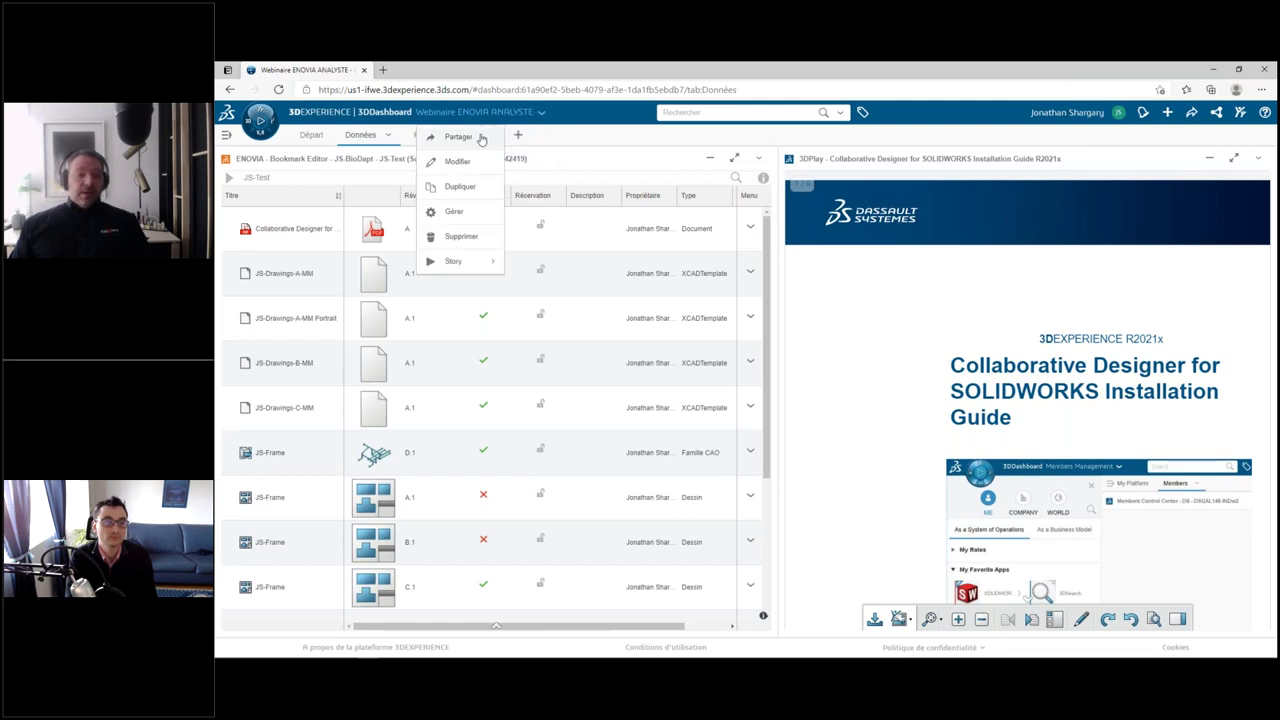
- Dismiss the dashboard options menu and switch to the empty Départ tab
left_click(561, 139)
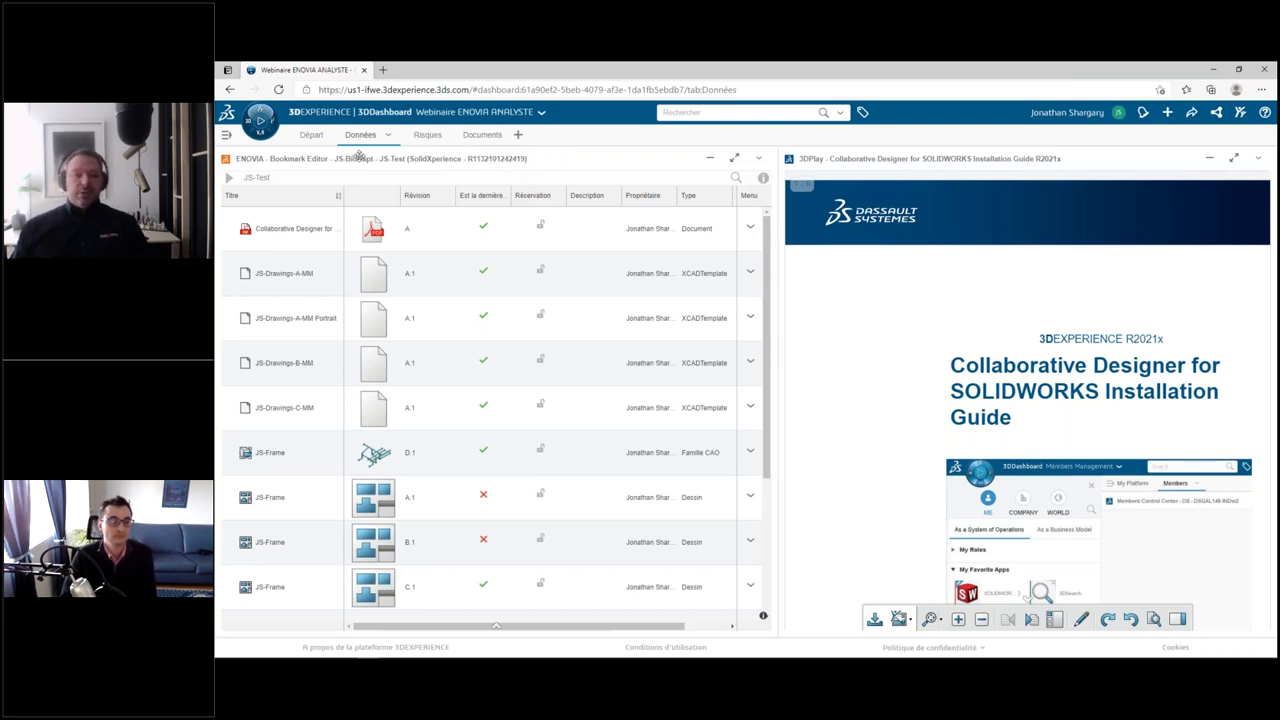
left_click(312, 135)
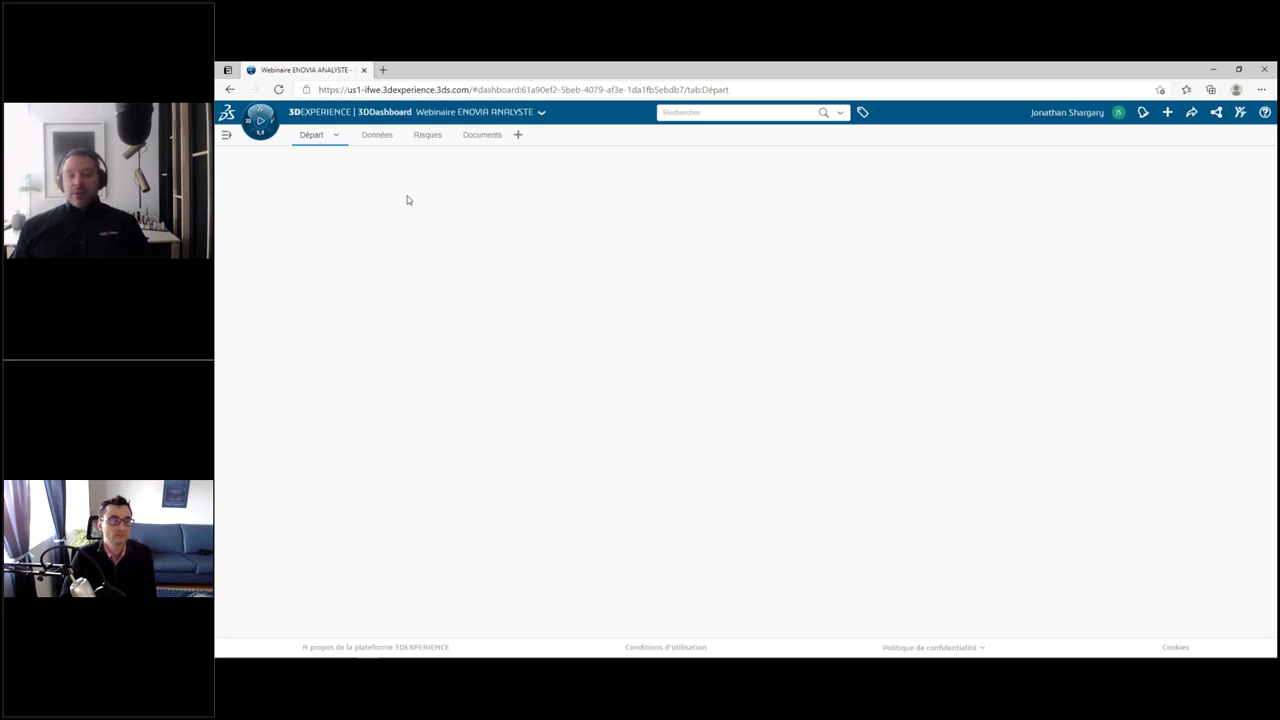
- Open the ME apps panel and scroll through Mes apps like 3DPlay, 3DSearch and Bookmark Editor
left_click(266, 122)
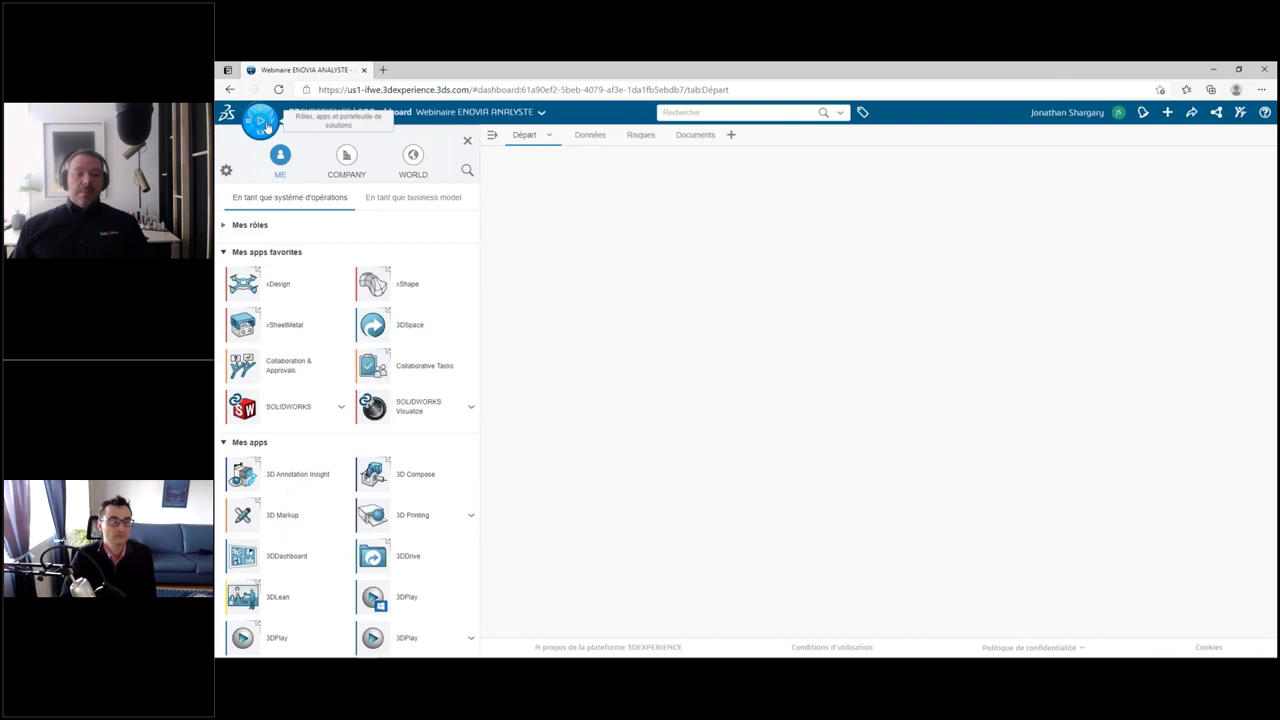
scroll(320, 306, "down", 3)
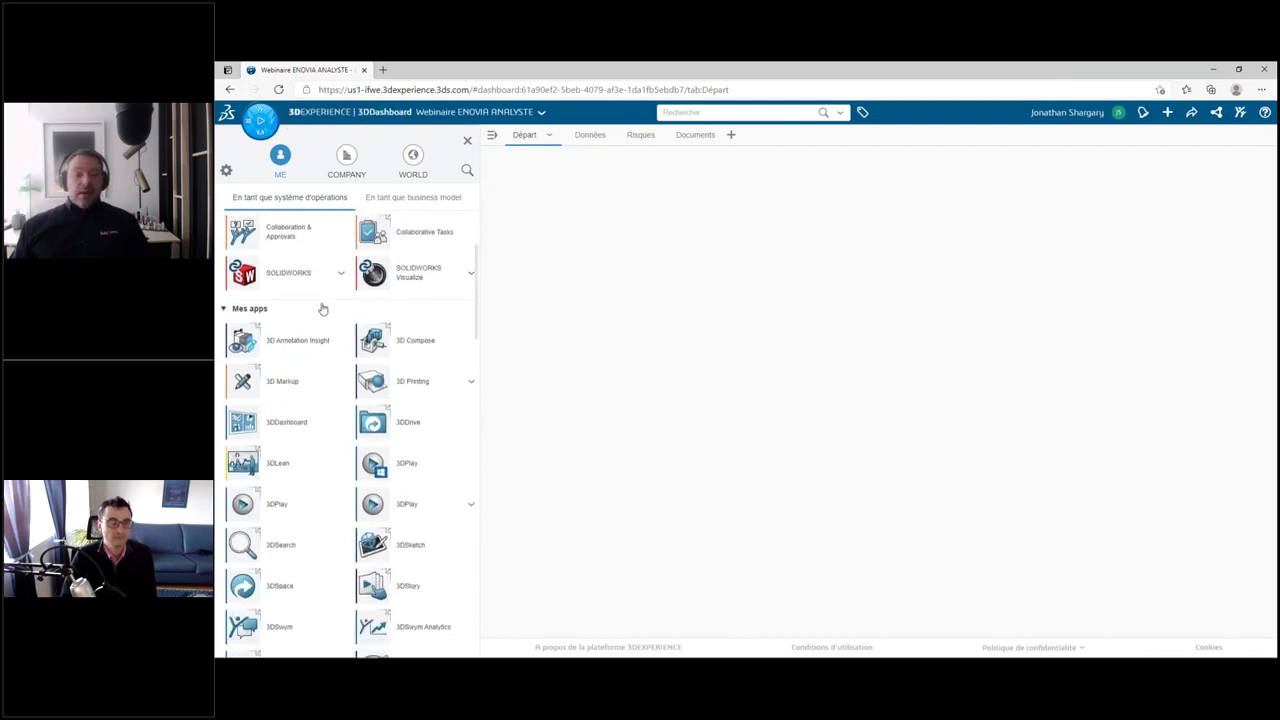
scroll(323, 309, "down", 5)
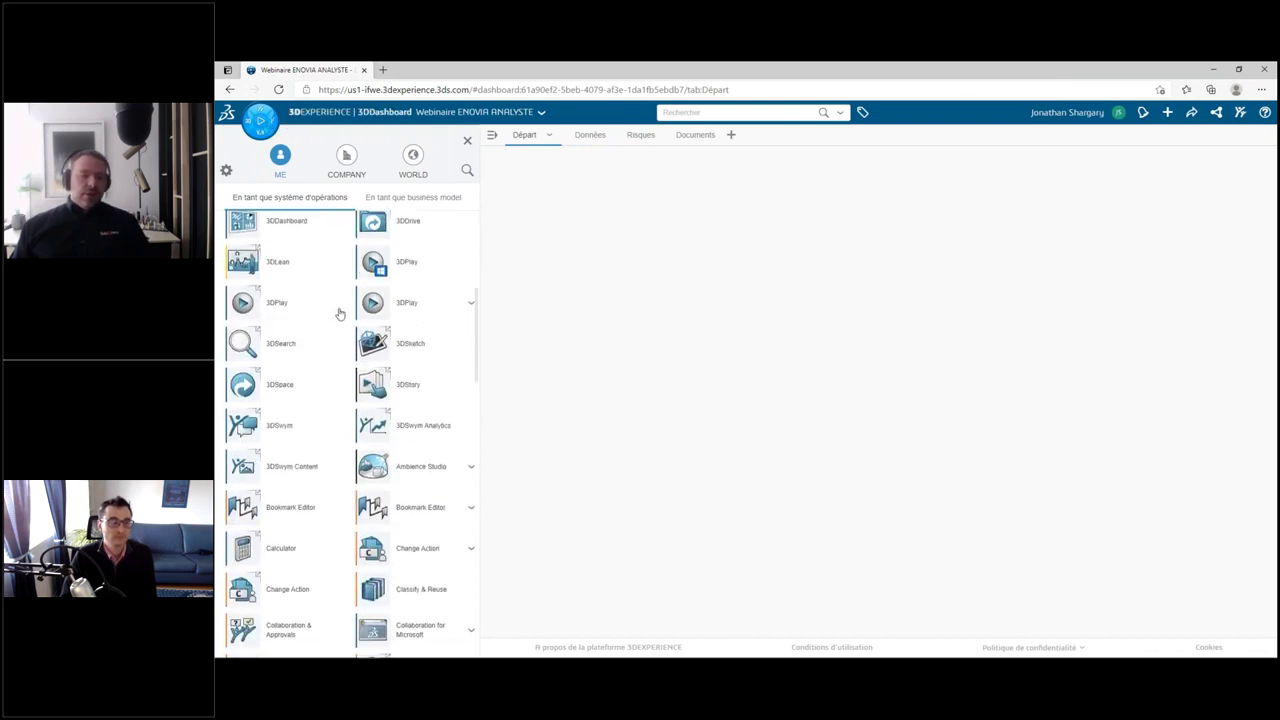
scroll(339, 314, "down", 5)
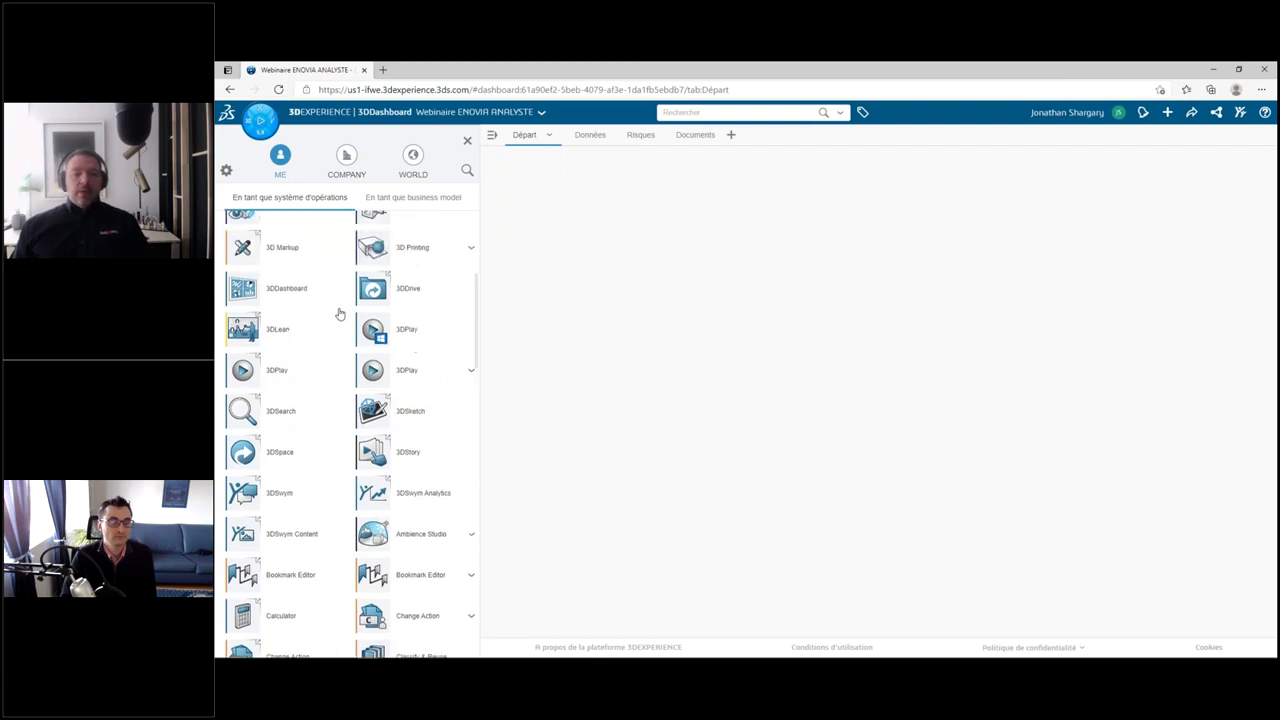
scroll(339, 314, "down", 5)
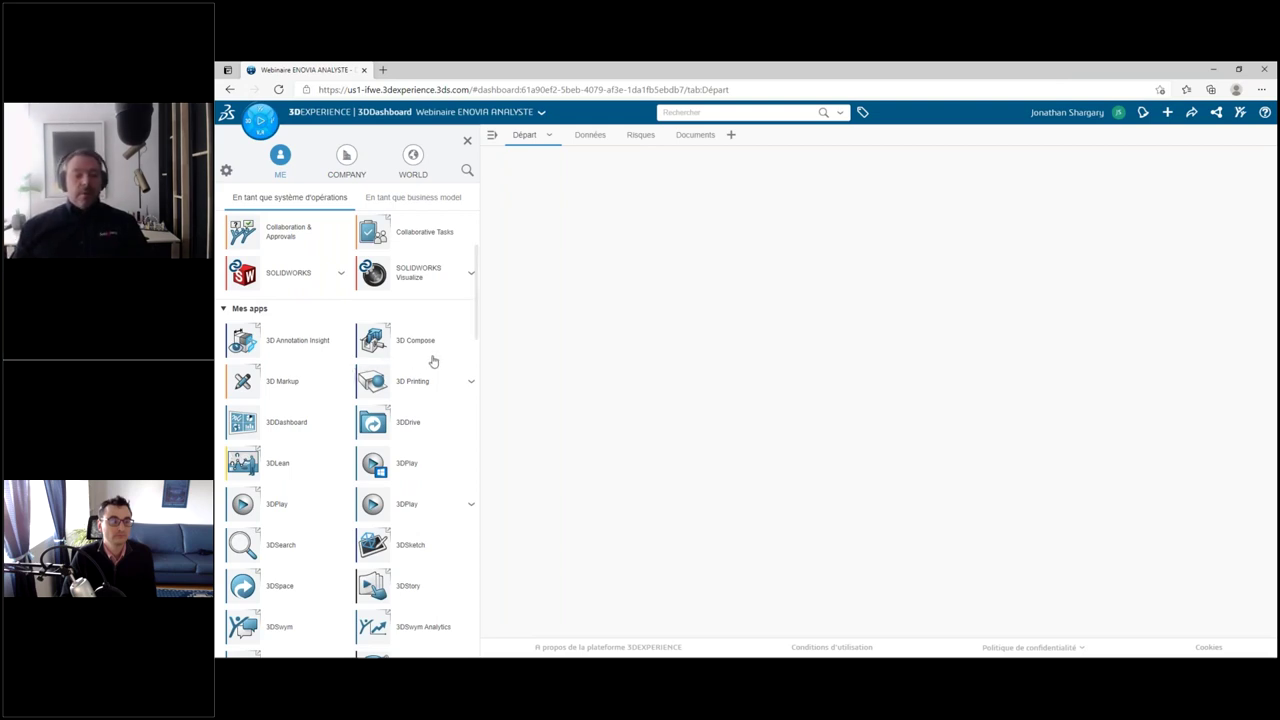
scroll(430, 356, "down", 1)
scroll(430, 356, "down", 1)
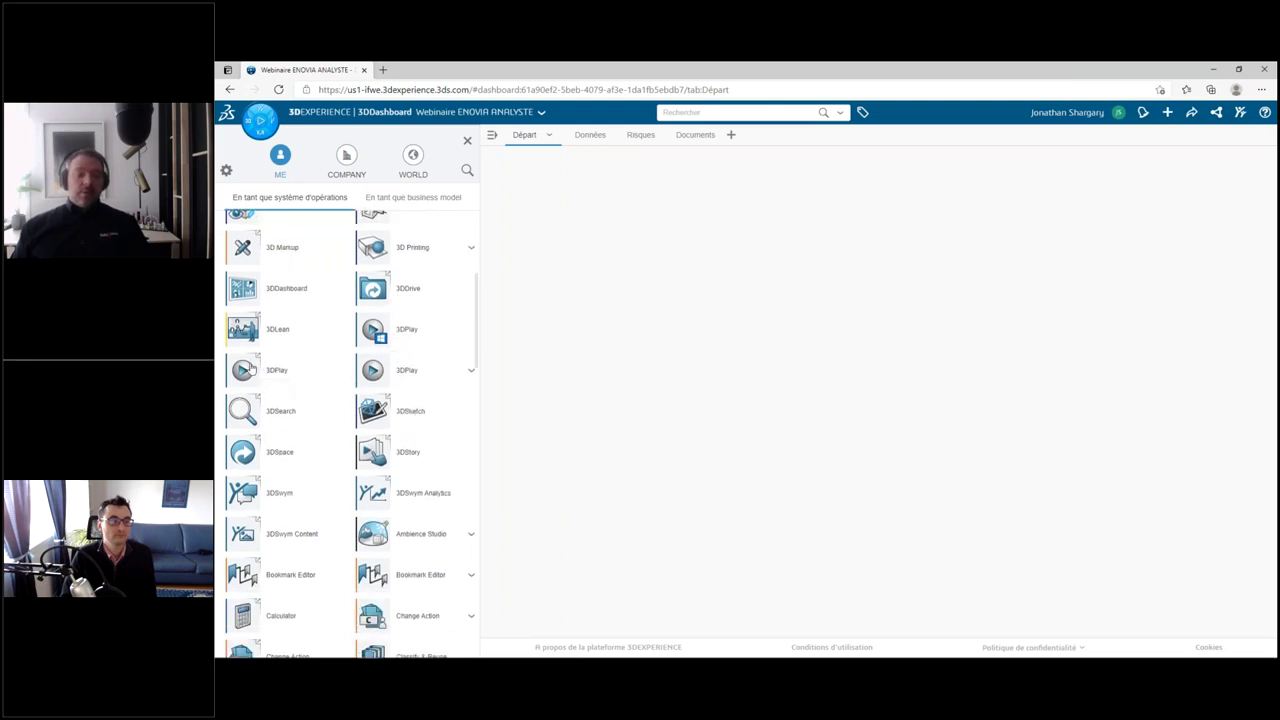
- Drag 3DPlay and then 3DSwym from the app list onto the Départ tab
left_click_drag(258, 370, 672, 294)
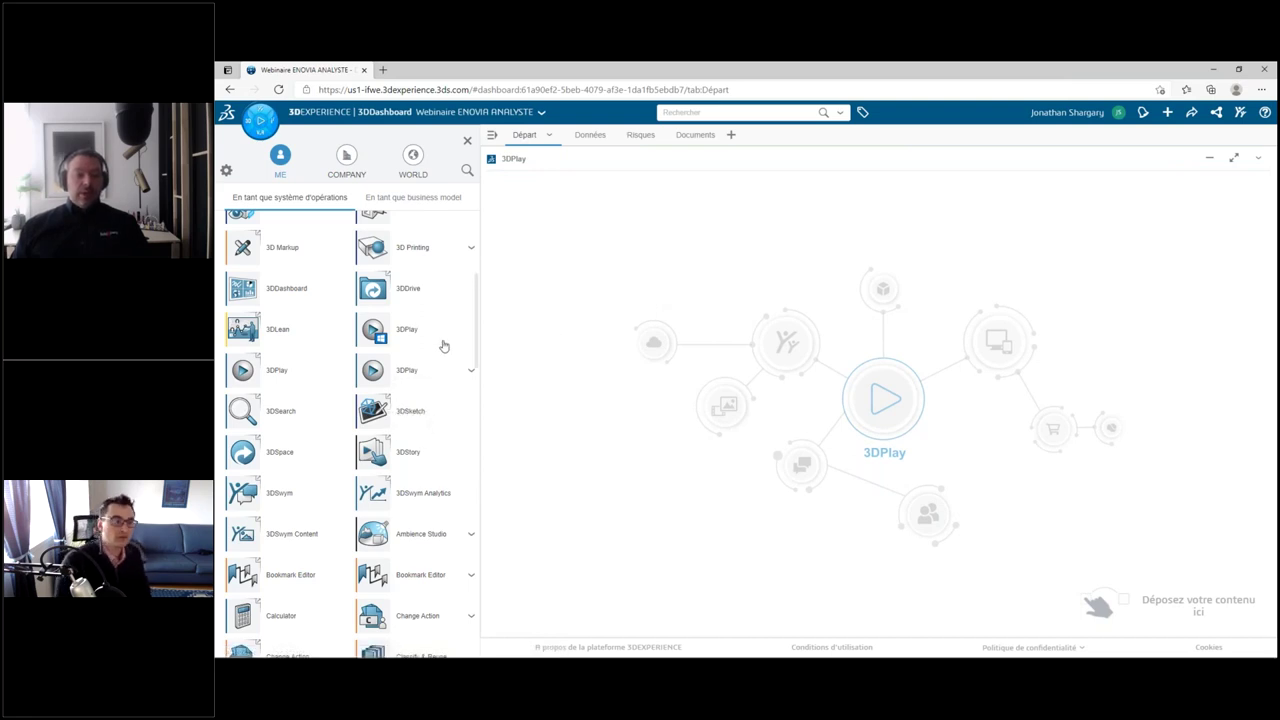
scroll(443, 347, "down", 1)
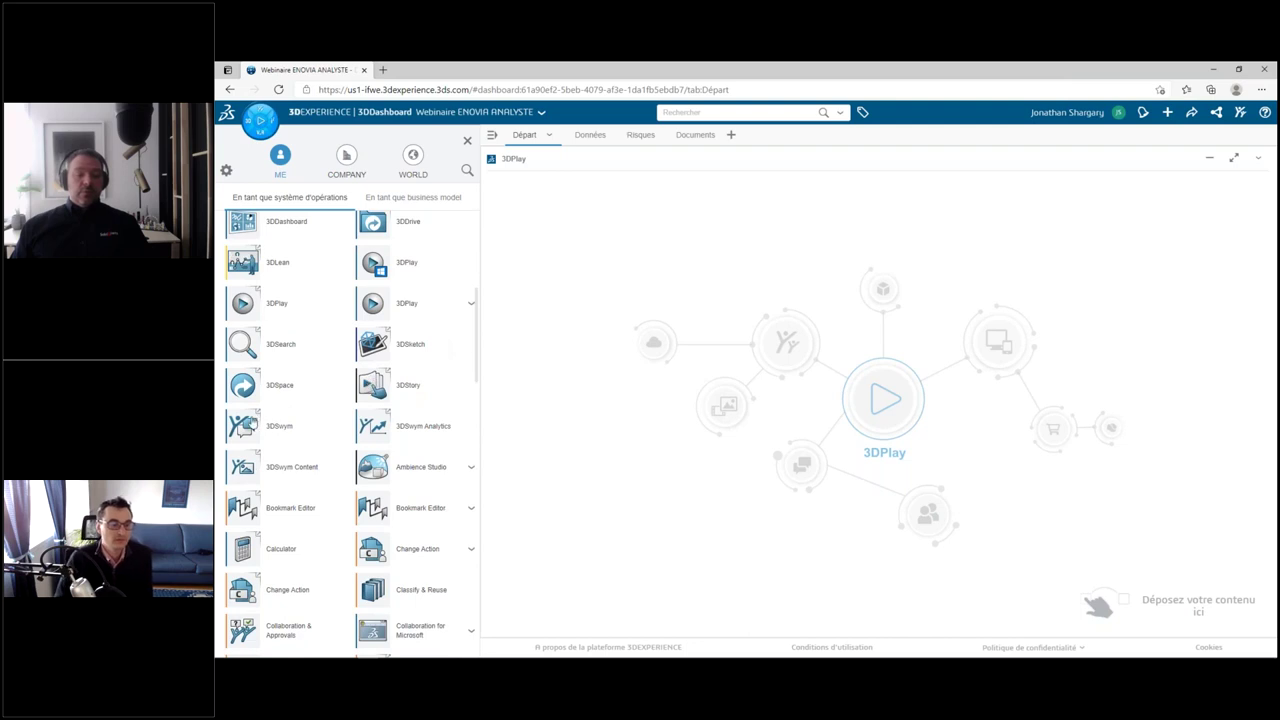
left_click_drag(243, 425, 488, 358)
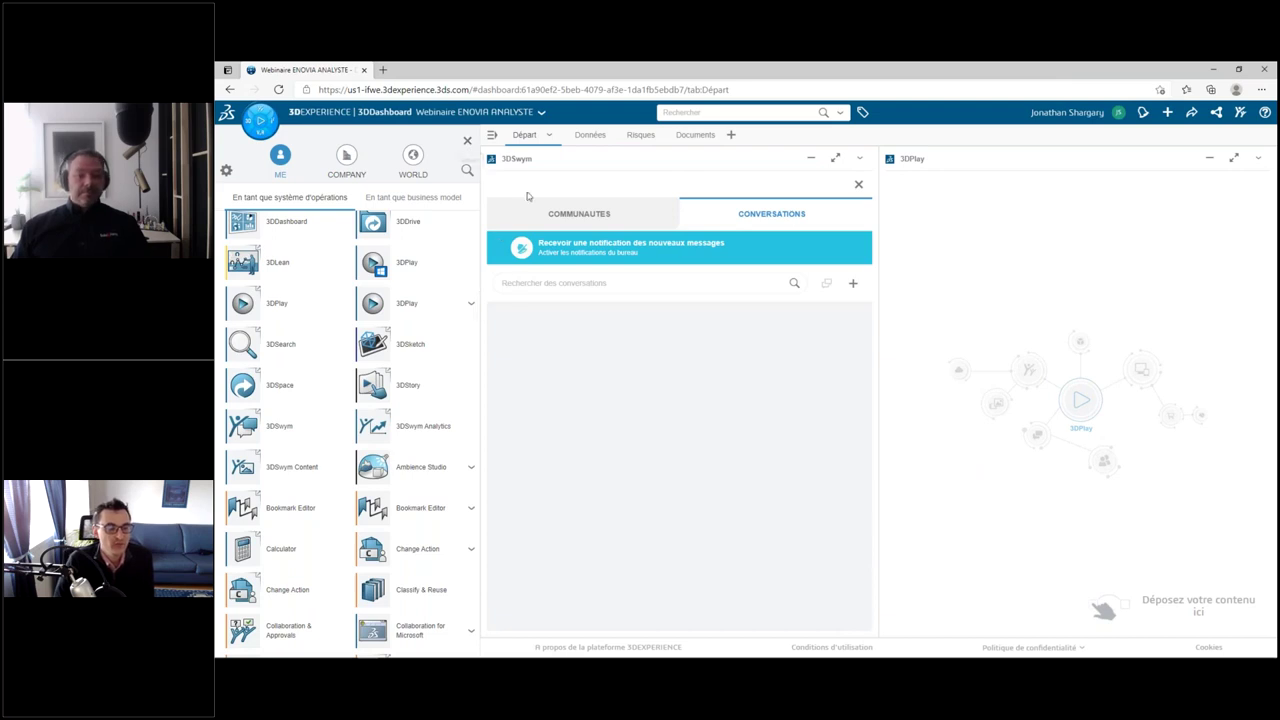
- Show the 3DSwym What's New feed and close the apps panel
left_click(560, 212)
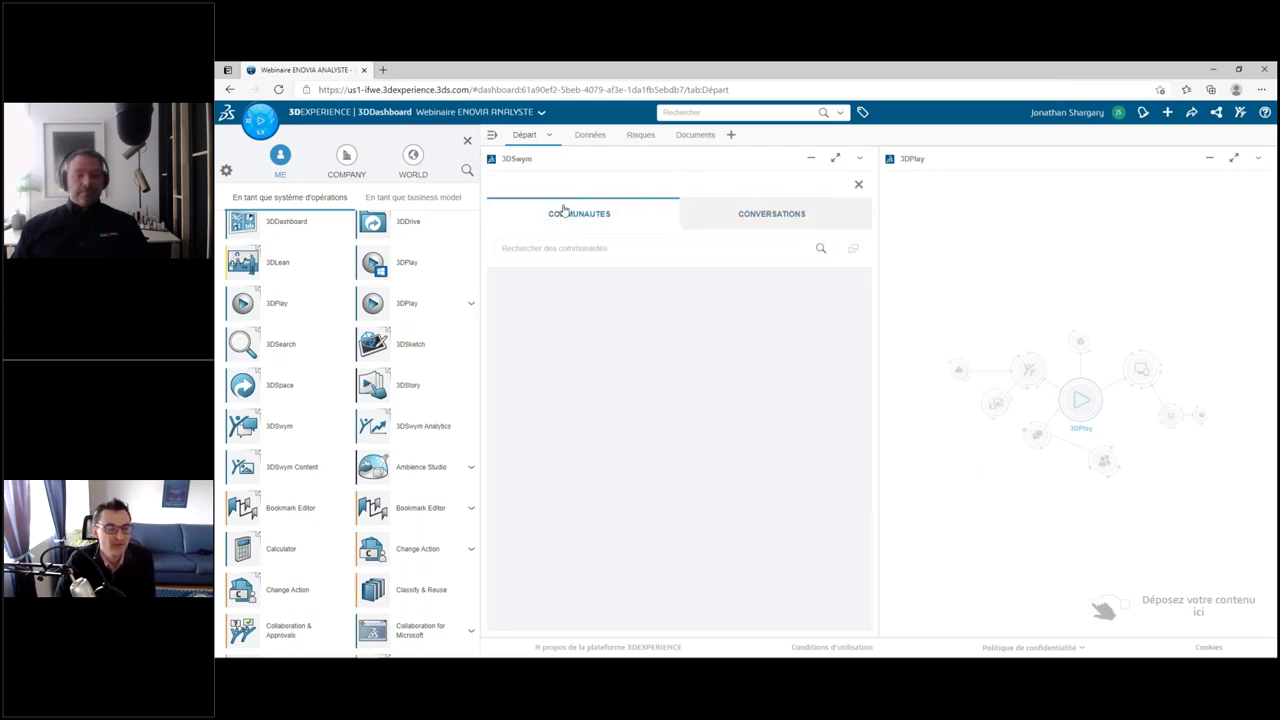
left_click(467, 142)
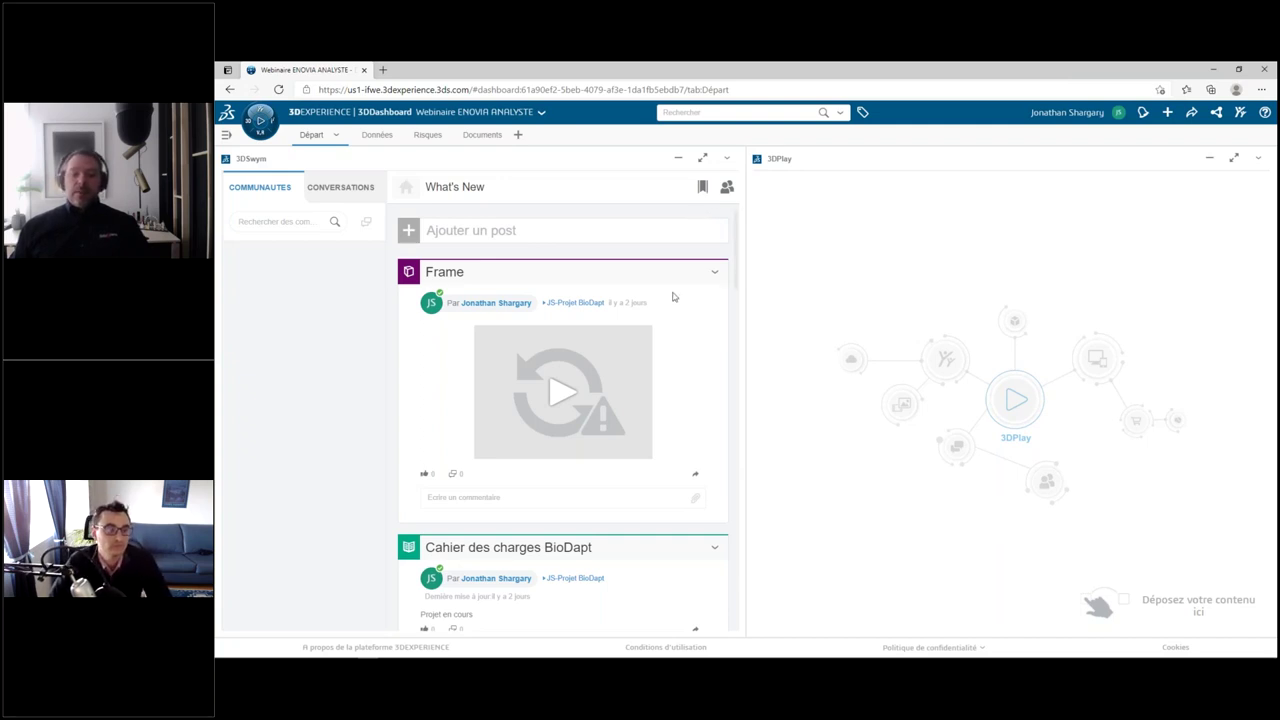
left_click(337, 192)
left_click(283, 195)
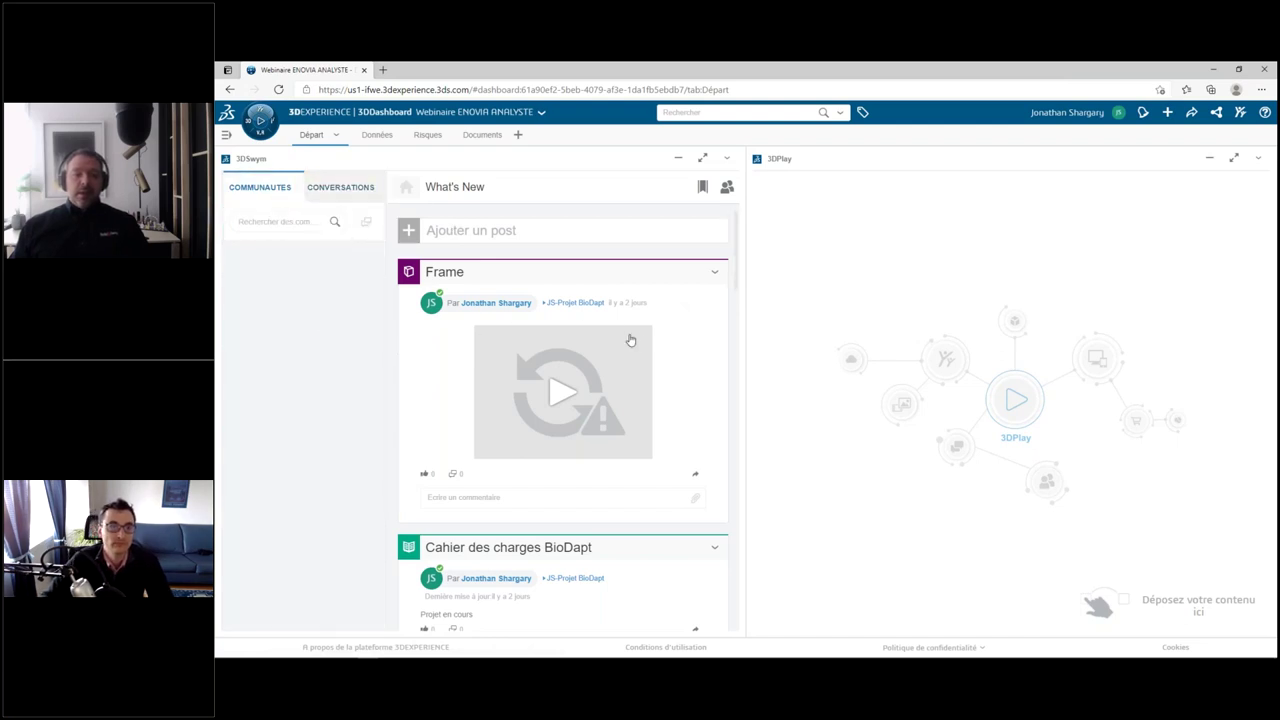
scroll(687, 337, "down", 2)
scroll(687, 337, "up", 2)
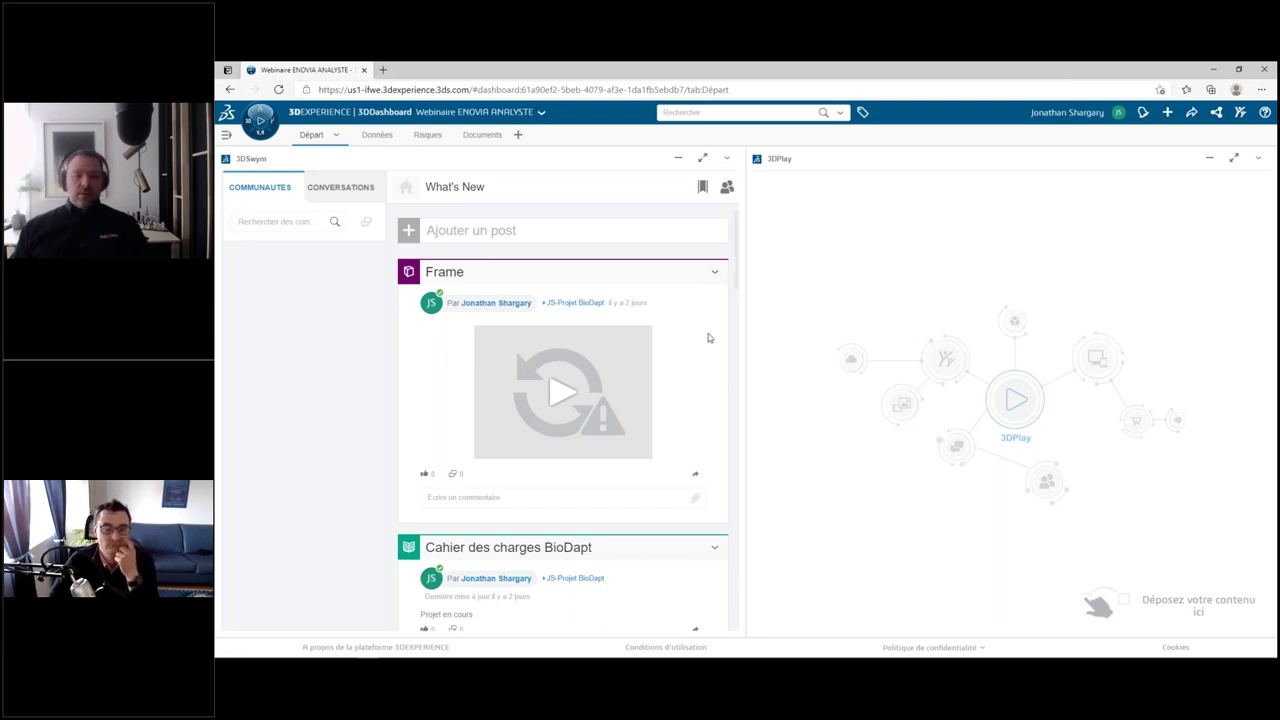
scroll(708, 338, "down", 2)
scroll(720, 352, "down", 1)
scroll(735, 345, "down", 2)
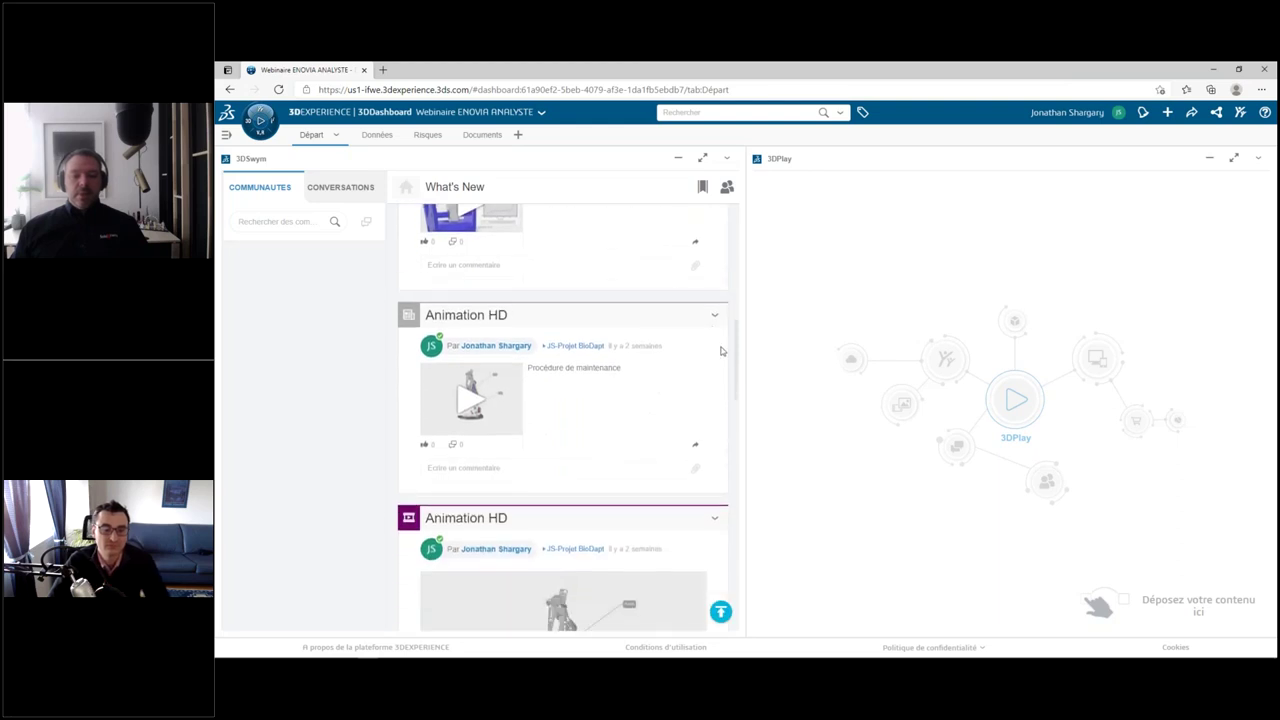
scroll(737, 352, "down", 1)
mouse_move(736, 352)
left_mouse_down()
mouse_move(738, 449)
mouse_move(720, 348)
left_mouse_up()
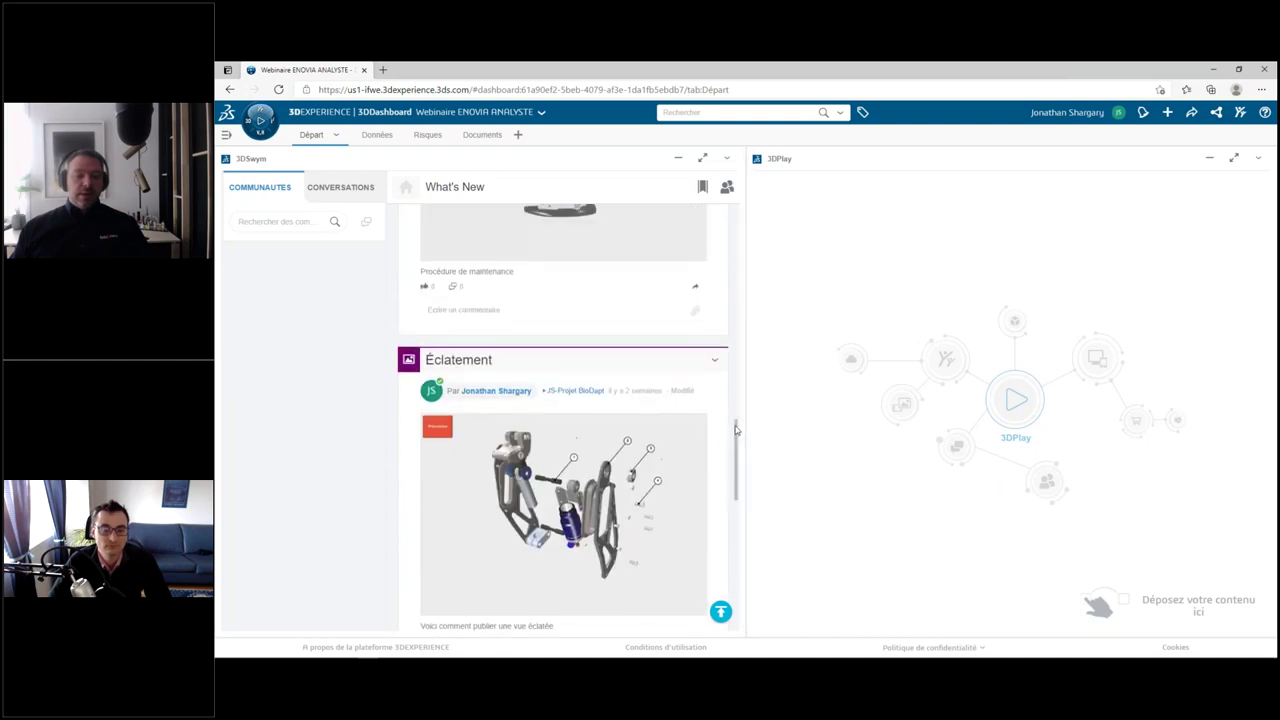
scroll(692, 325, "up", 5)
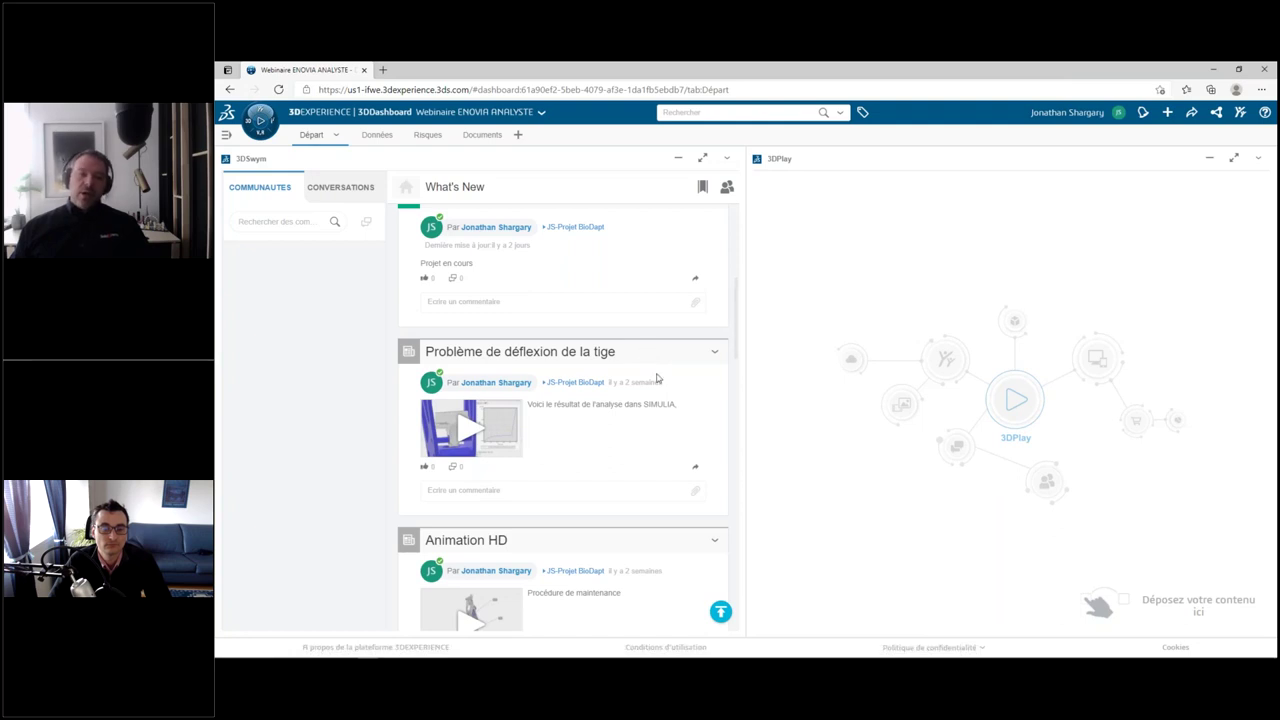
scroll(657, 378, "up", 1)
scroll(670, 380, "up", 2)
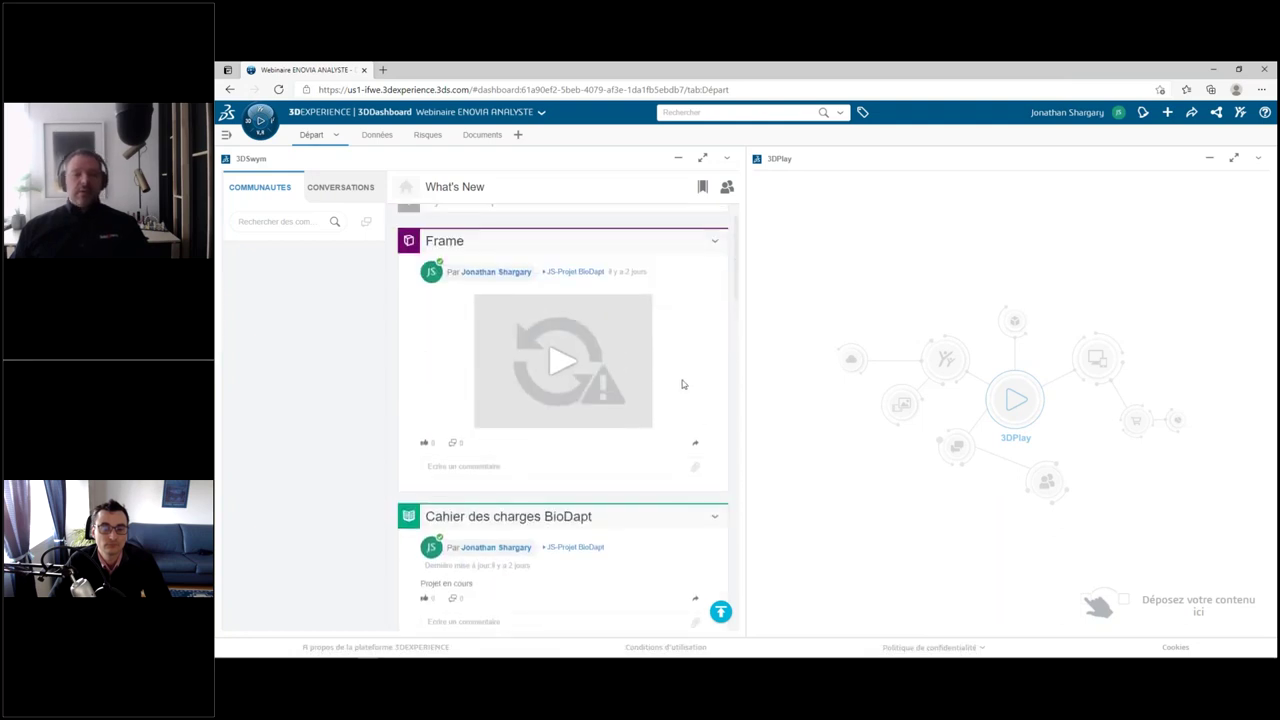
scroll(682, 384, "up", 1)
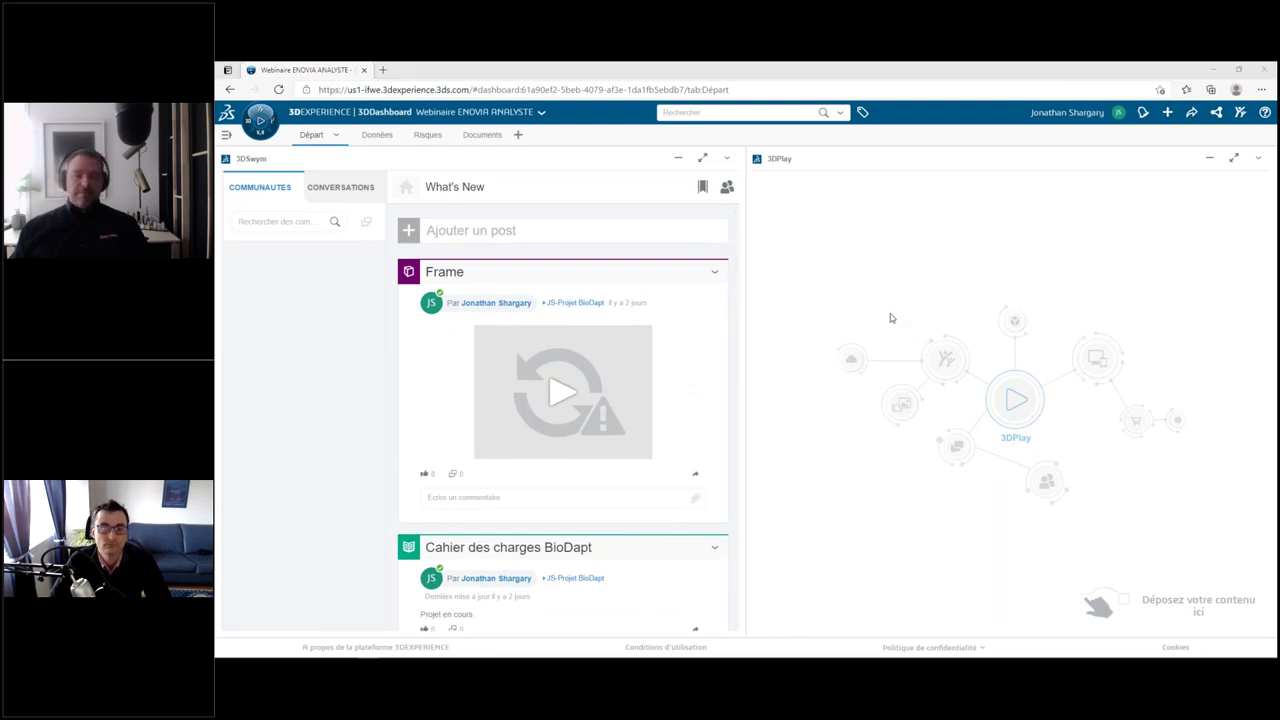
key("super+Tab")
- Return to the PowerPoint slideshow and advance to slide 14 on PDM workflow versus ENOVIA maturity
left_click(715, 248)
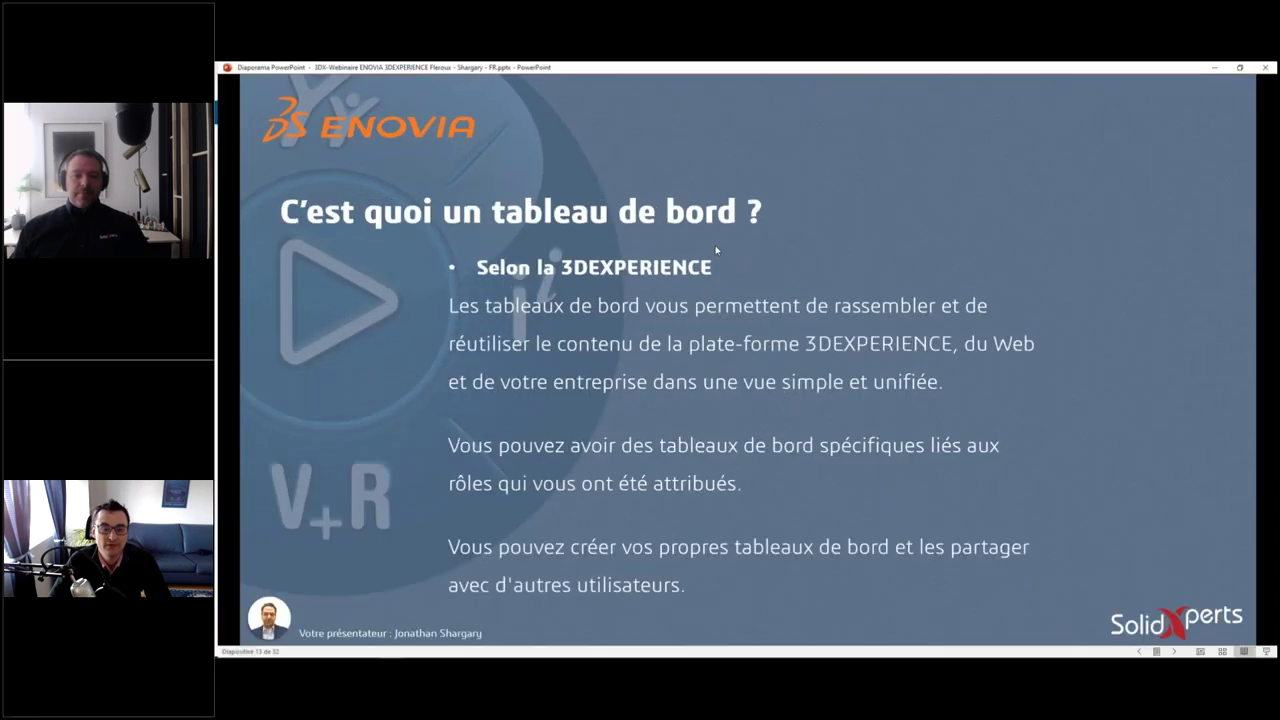
left_click(1197, 229)
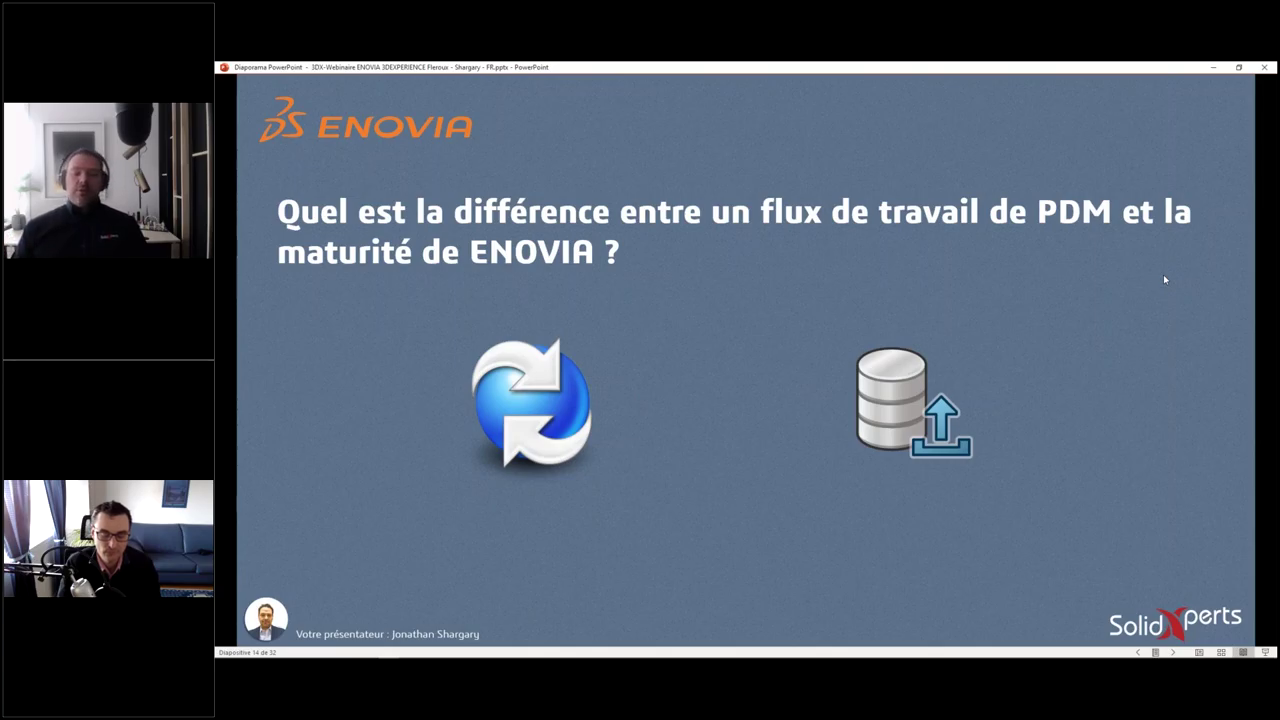
- Advance the slideshow to slide 15, the PDM timeline leading to revisions A, B and C
key("Right")
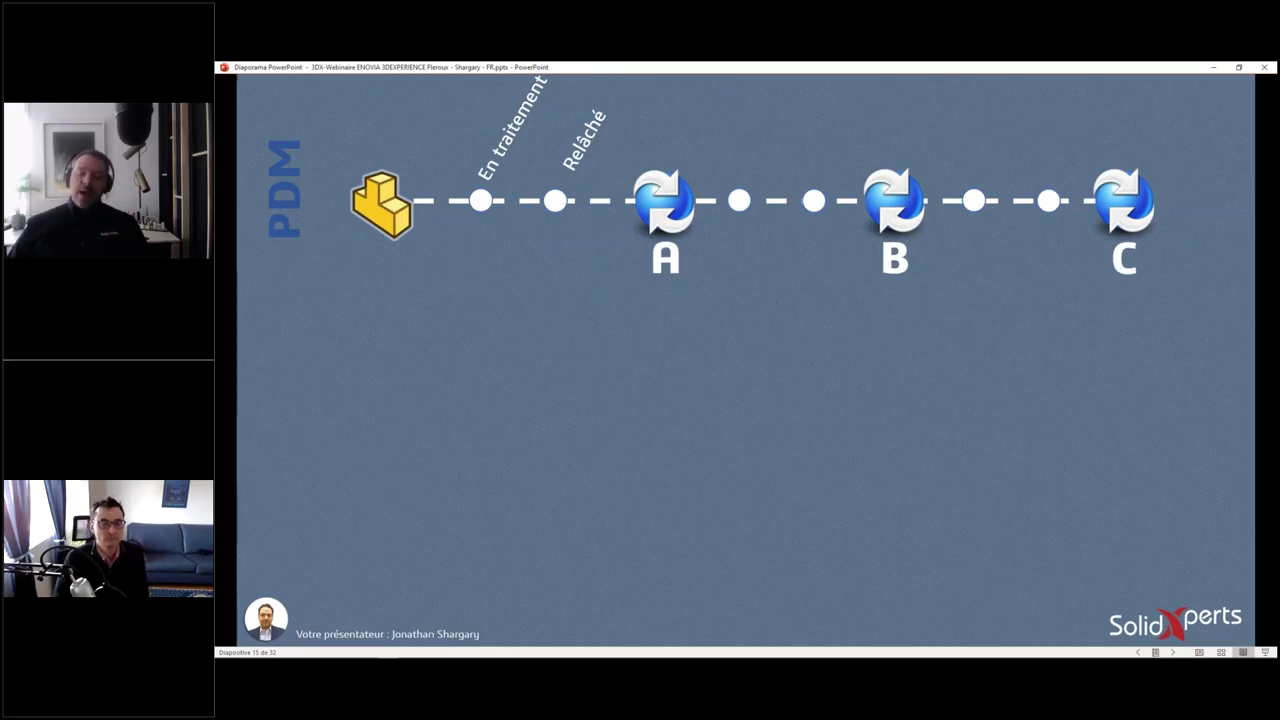
- Reveal the ENOVIA row, which gives revisions A, B and C their own maturity bars
key("Right")
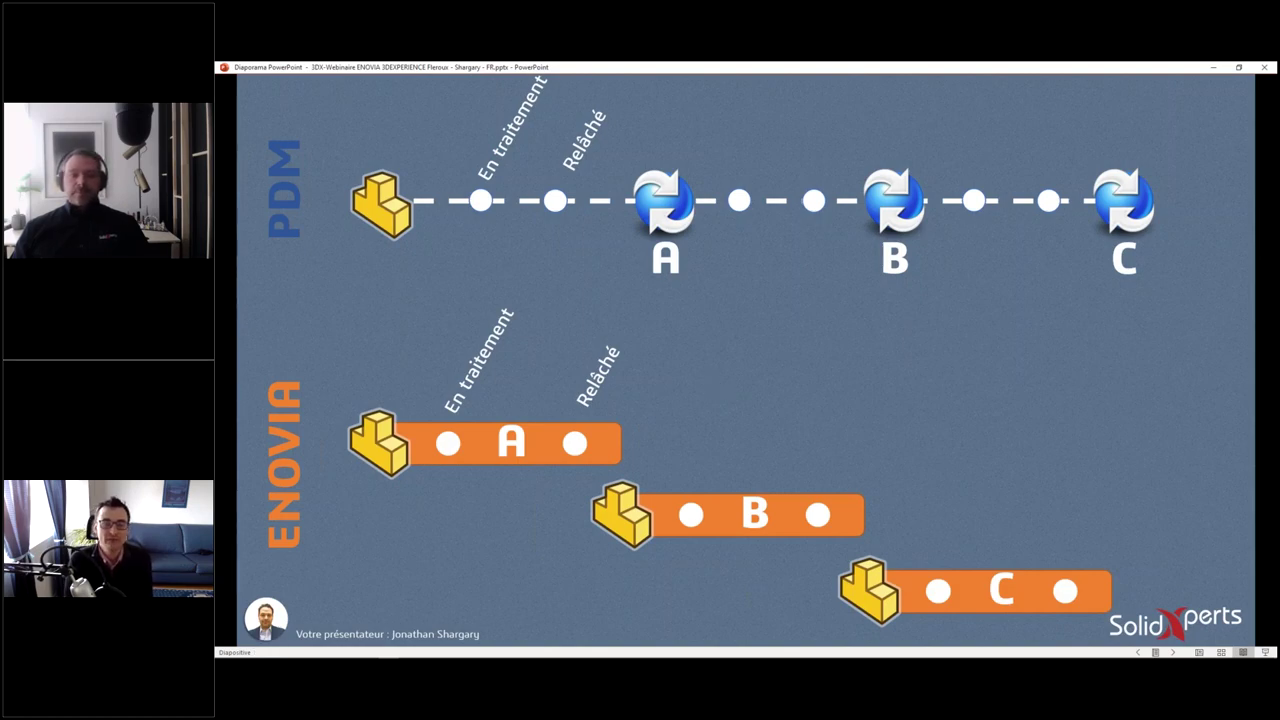
- Advance to slide 16, the ENOVIA title slide 'Où sont mes fichiers ?'
key("Right")
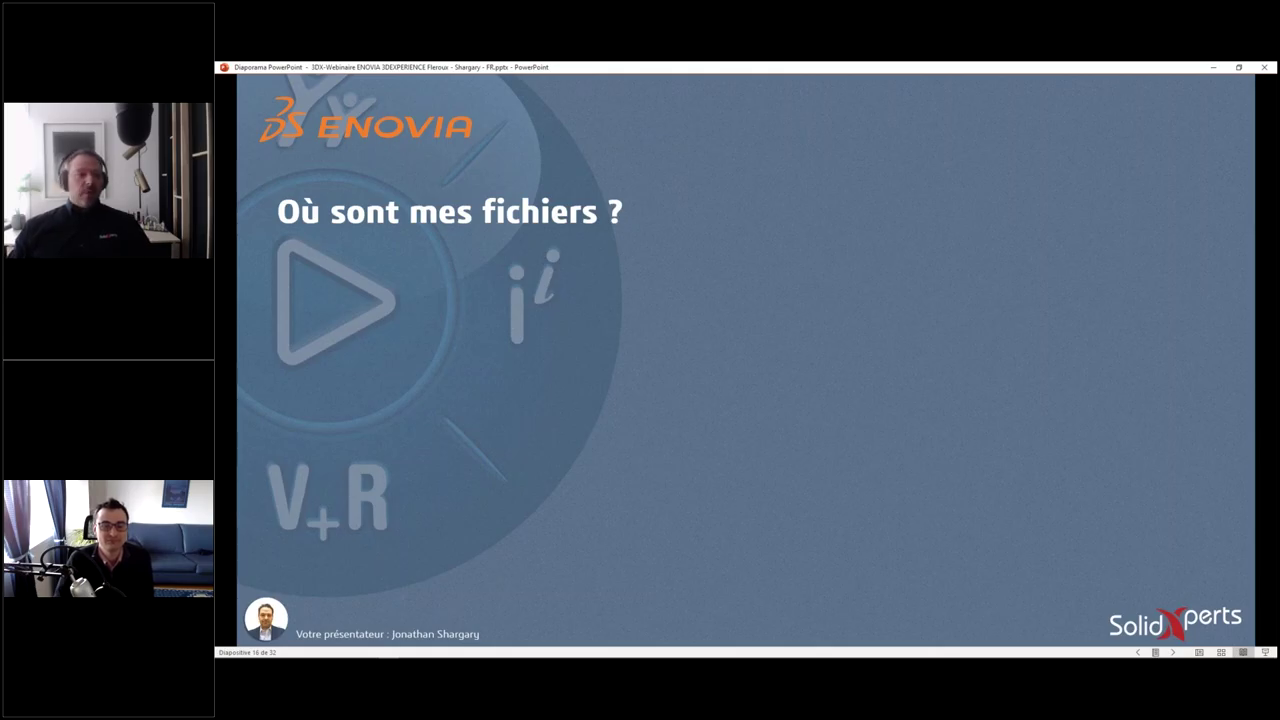
- Reveal the 3DSpace bullet with its 'Coffre-fort (PDM)' cloud, then the 3DDrive bullet
key("Right")
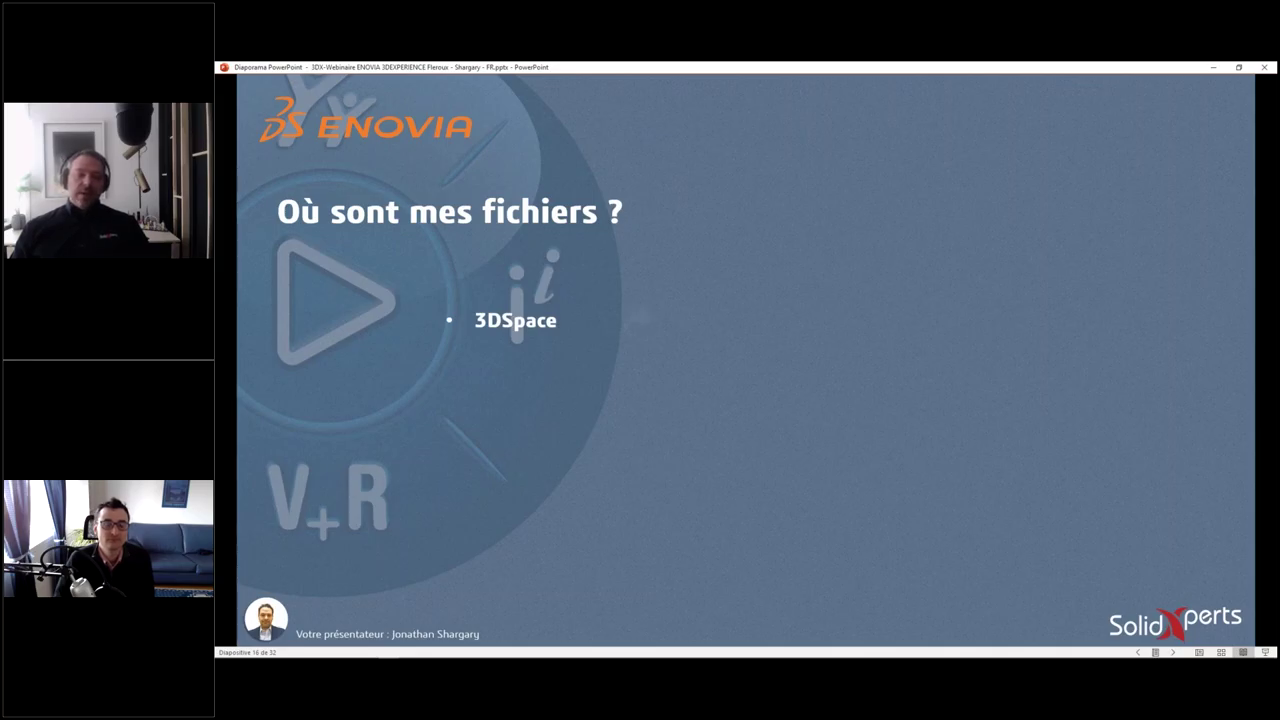
key("Right")
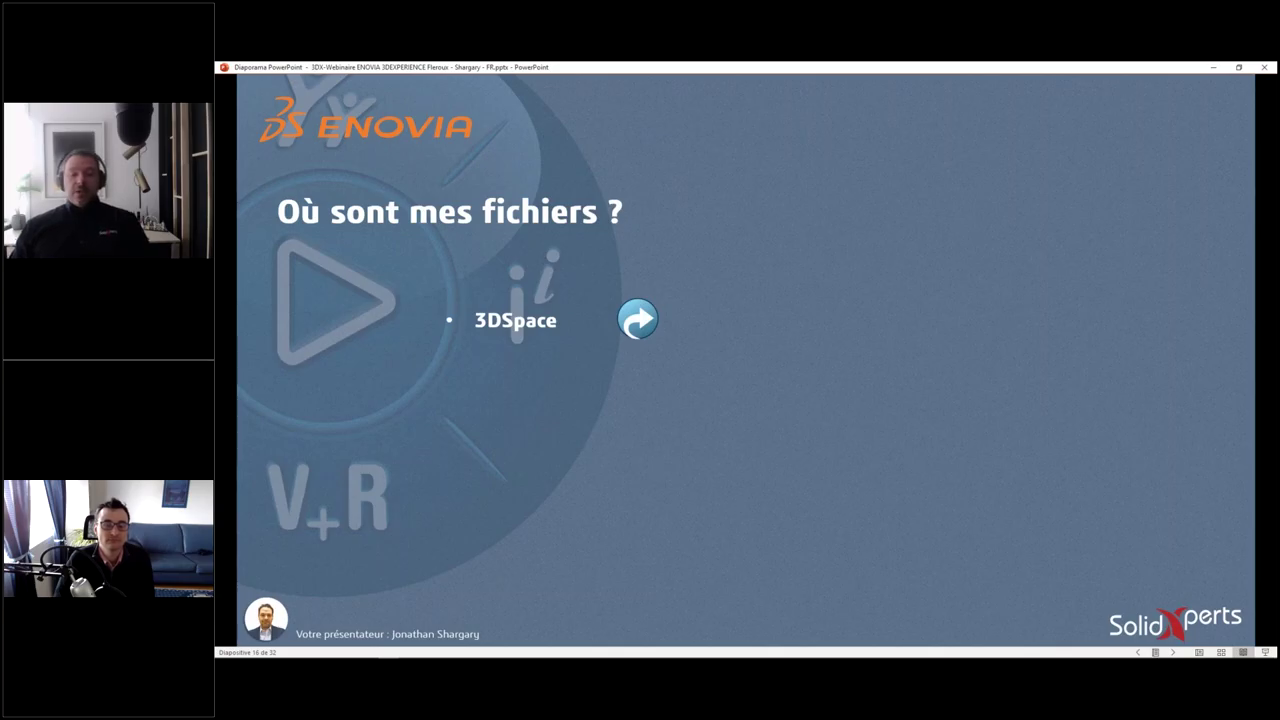
key("Right")
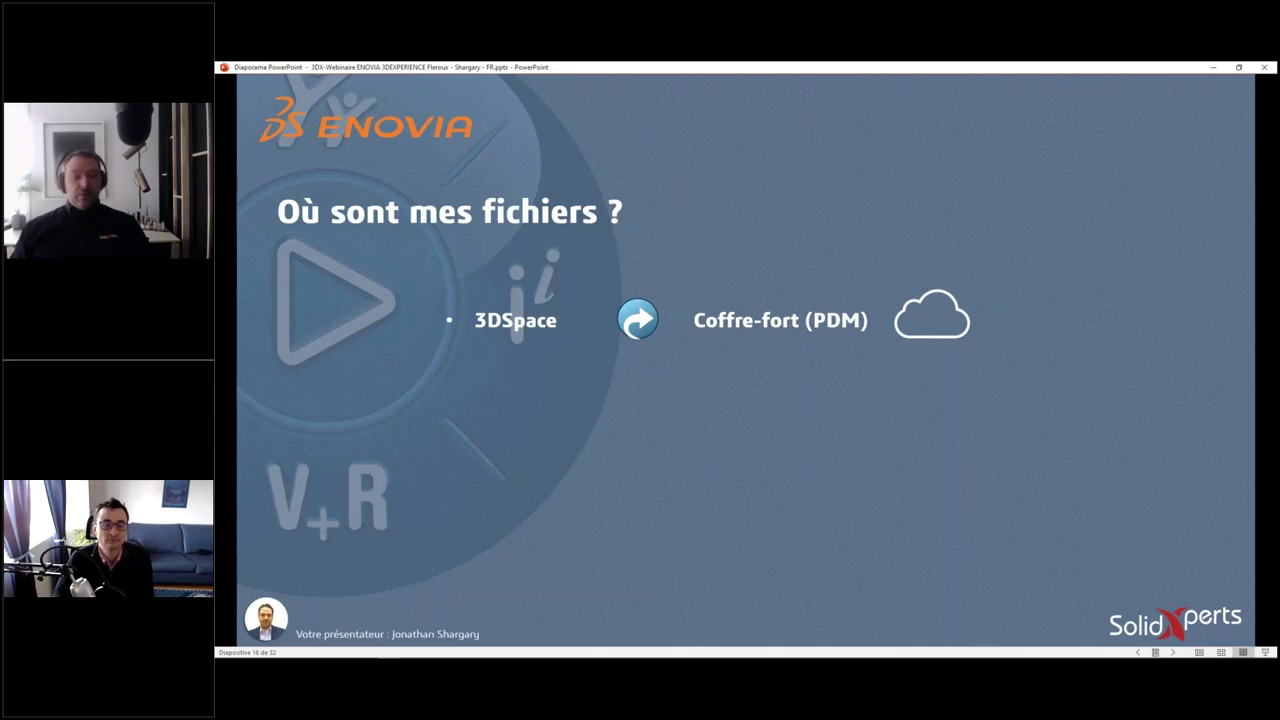
key("Right")
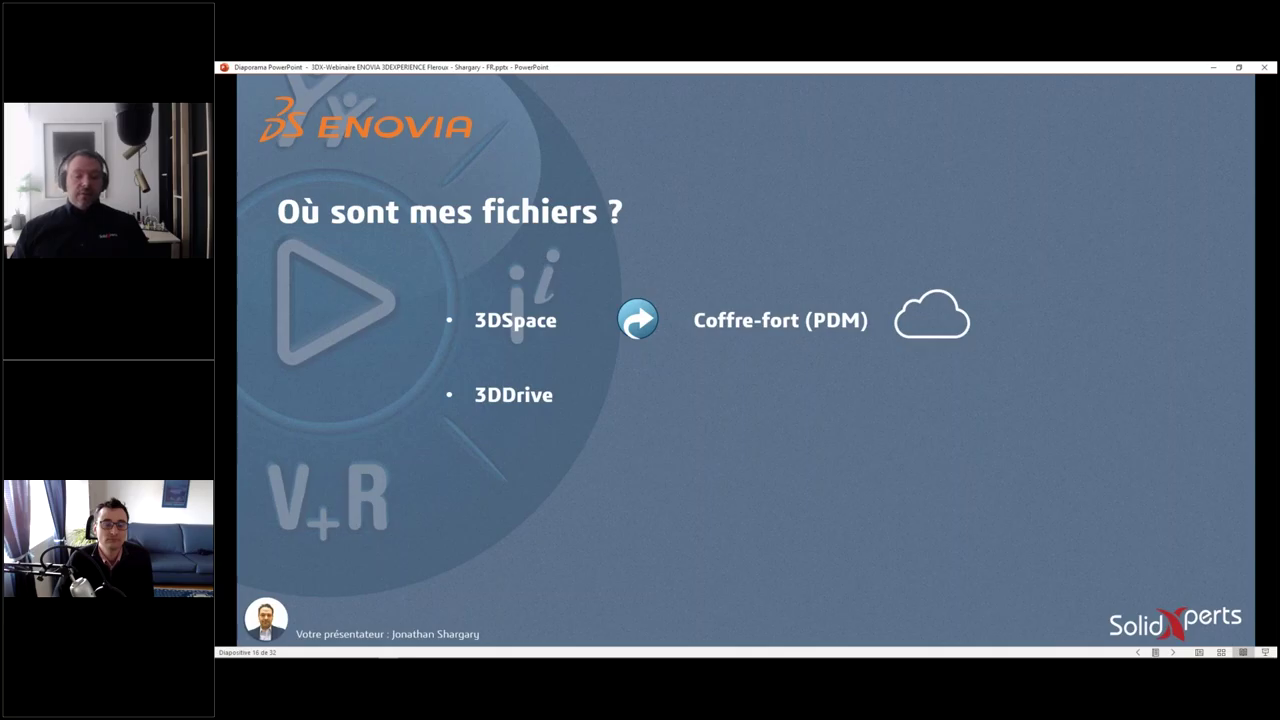
- Show 3DDrive's 'Disque perso / partage (DropBox)' sync line, then the Copie locale bullet
key("Right")
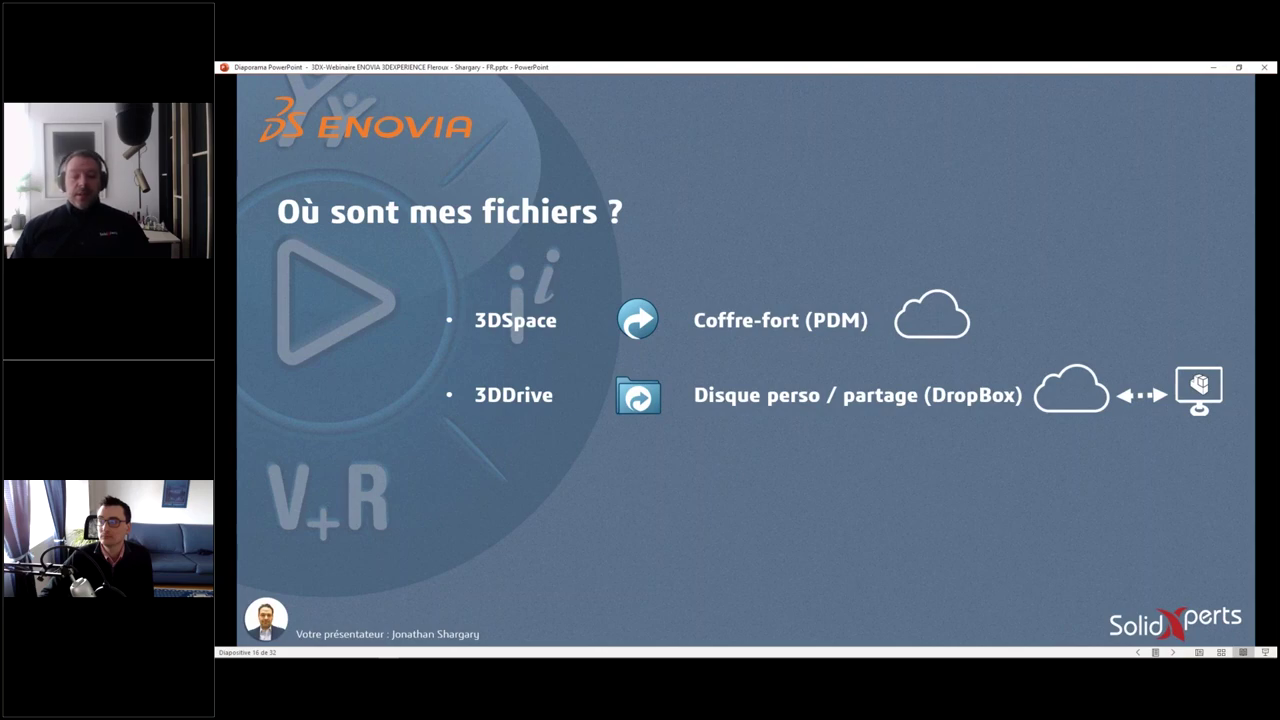
key("Right")
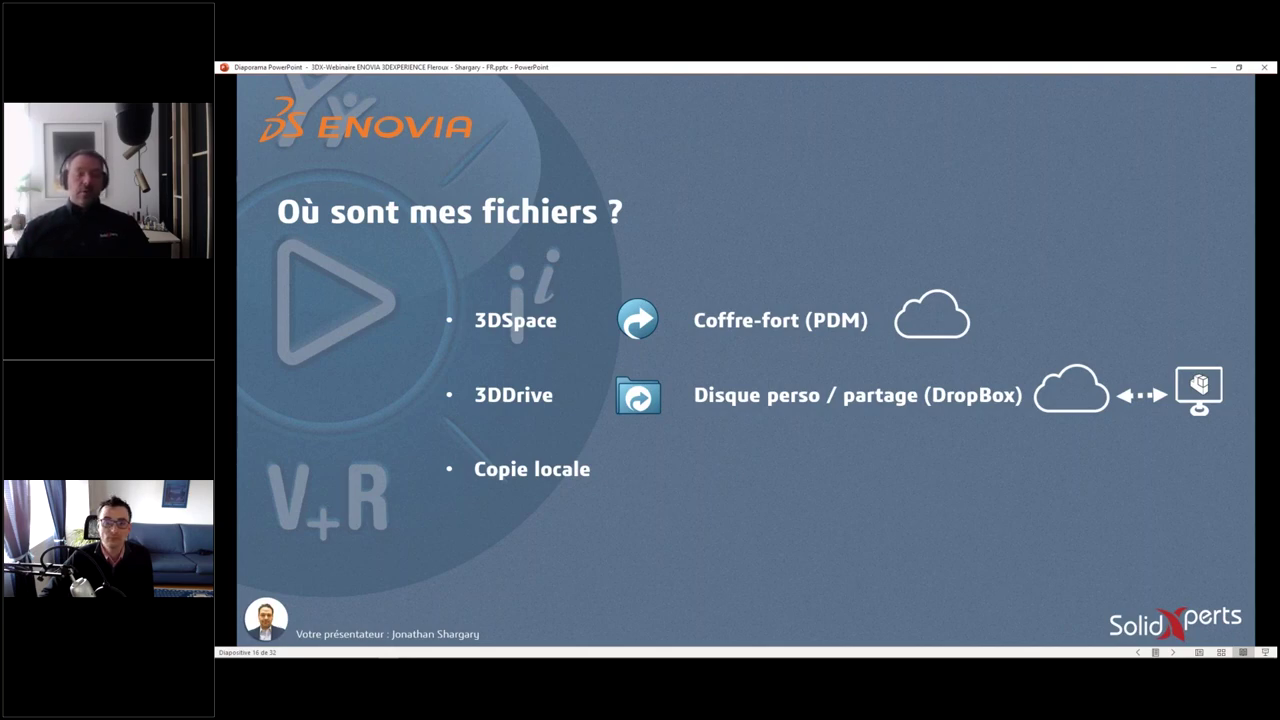
- Complete the Copie locale line with its icon and 'Vue locale (PDM)', then leave the slideshow
key("Right")
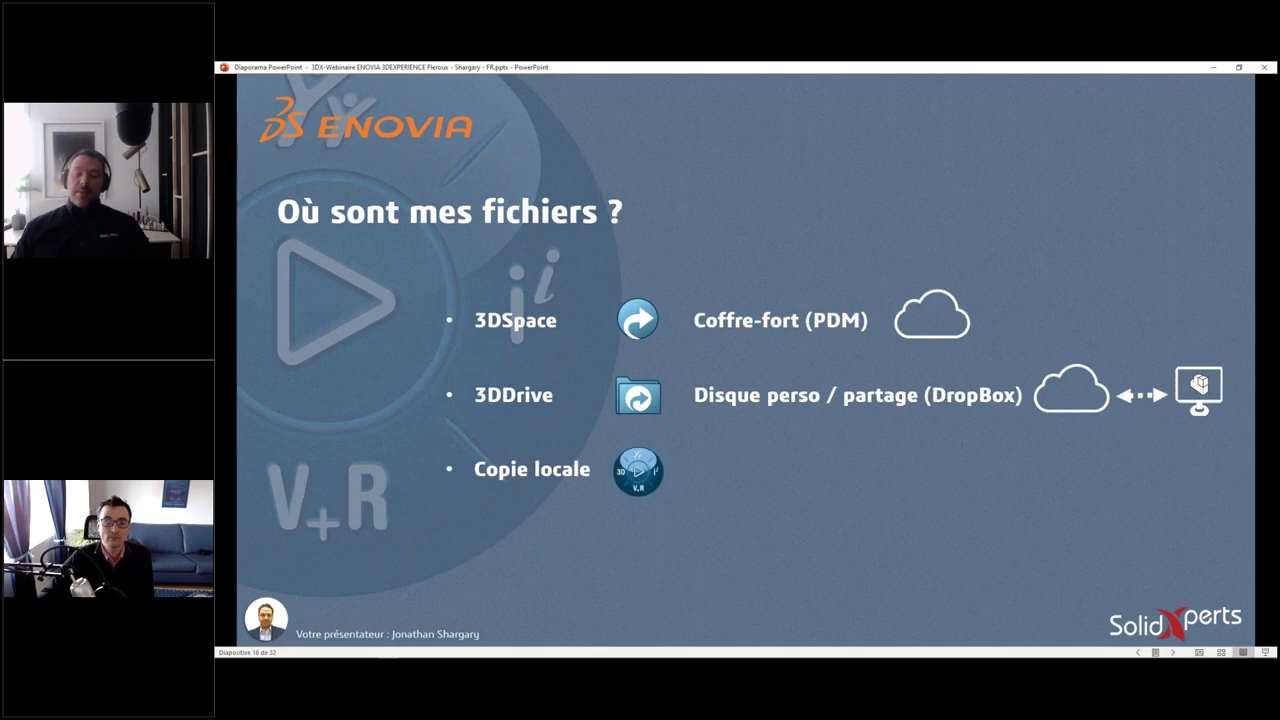
key("Right")
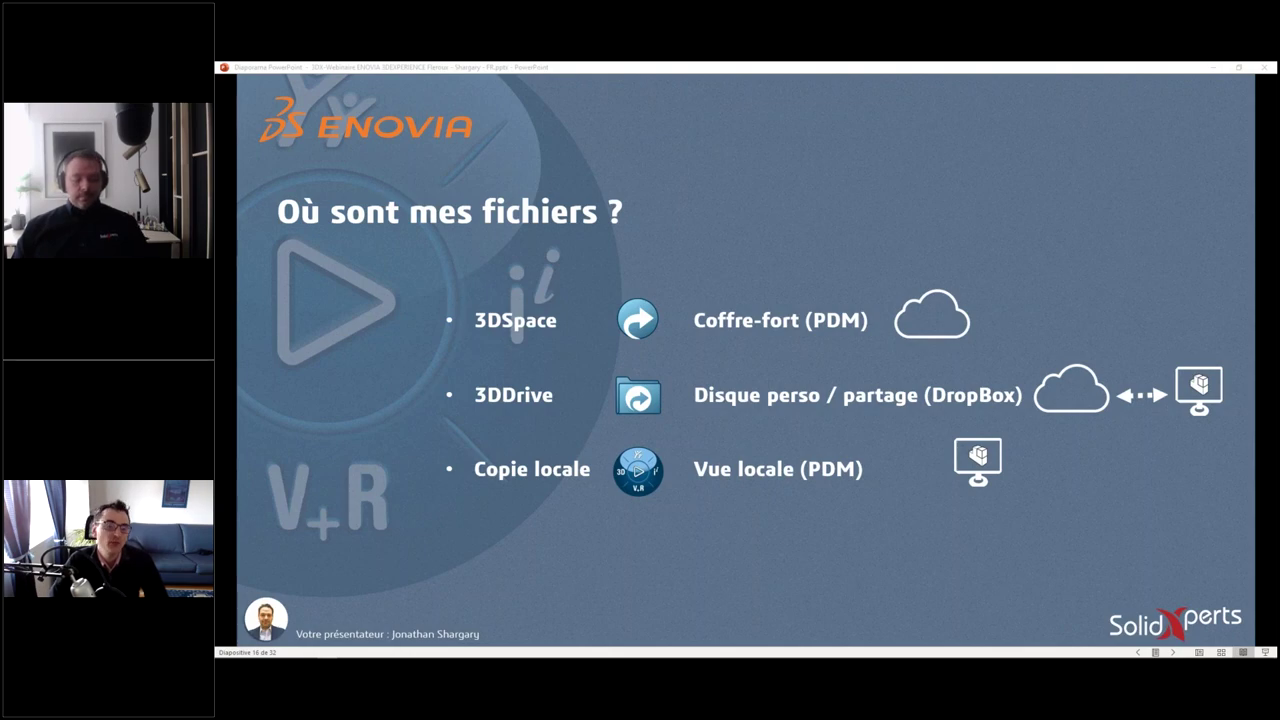
key("super+Tab")
- Bring up the 3DDashboard and expand the first drive to Mes fichiers, Partagé avec moi and Corbeille
left_click(586, 236)
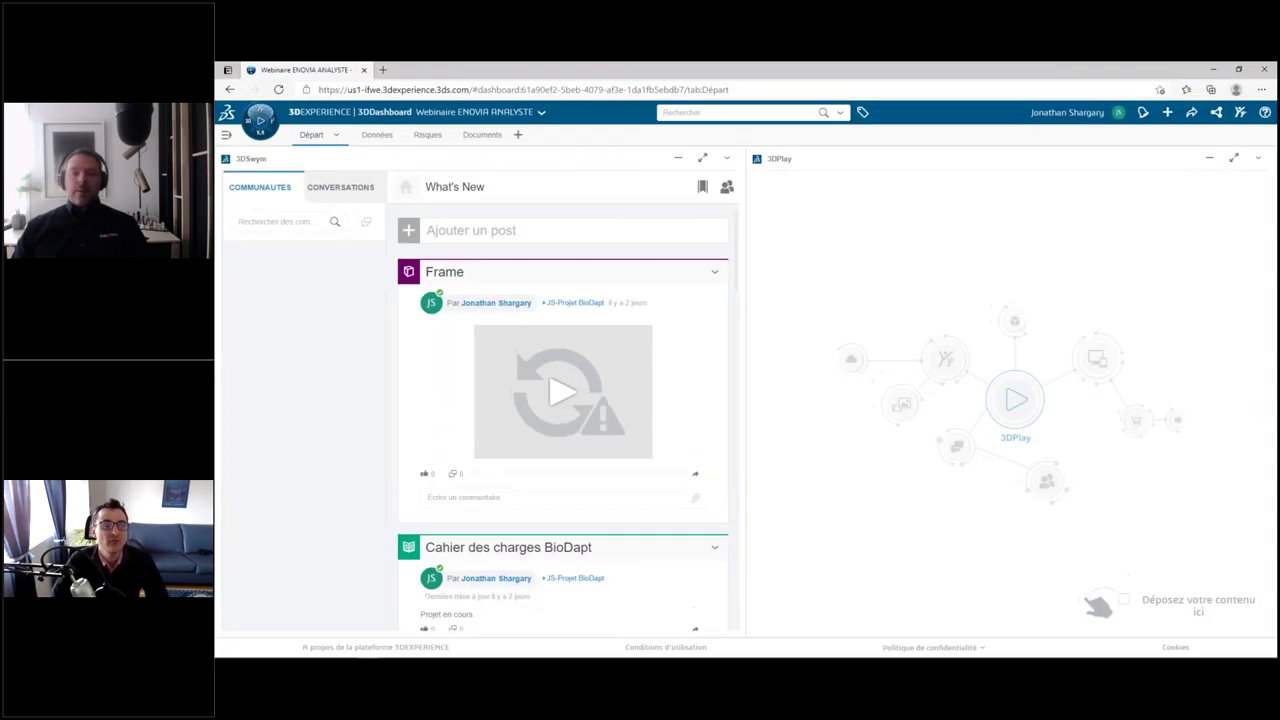
left_click(1216, 112)
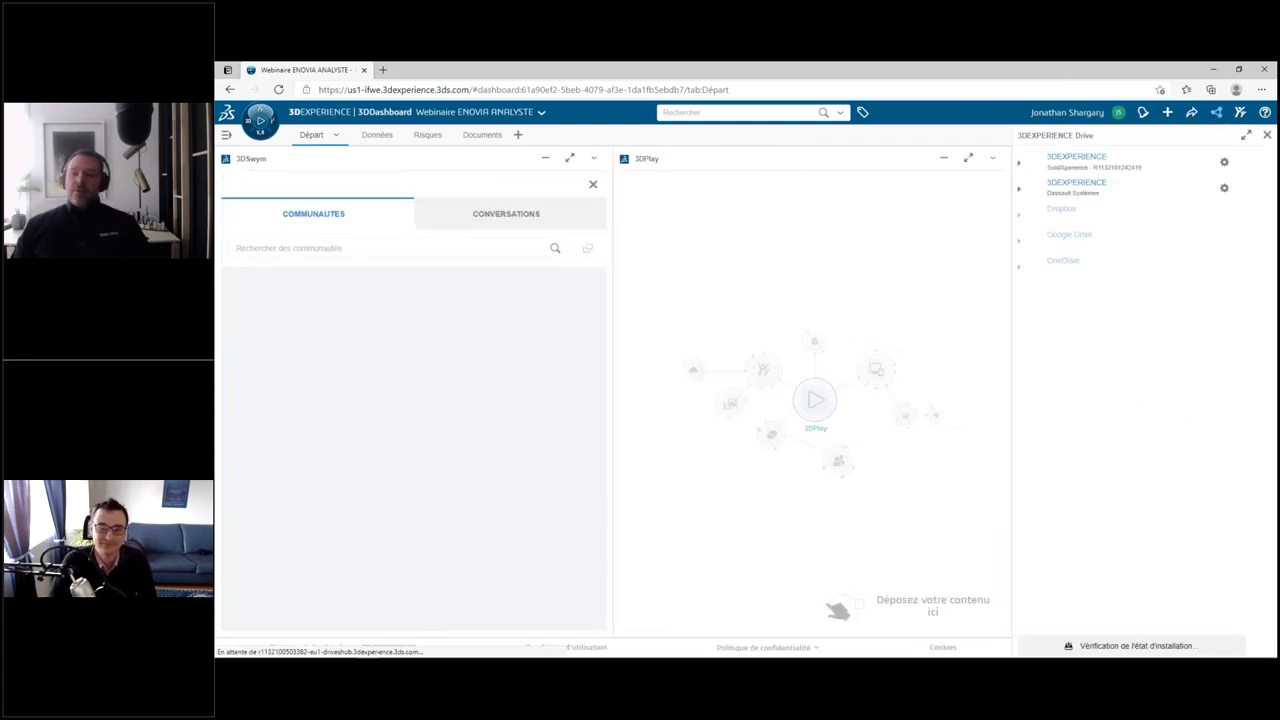
left_click(1090, 156)
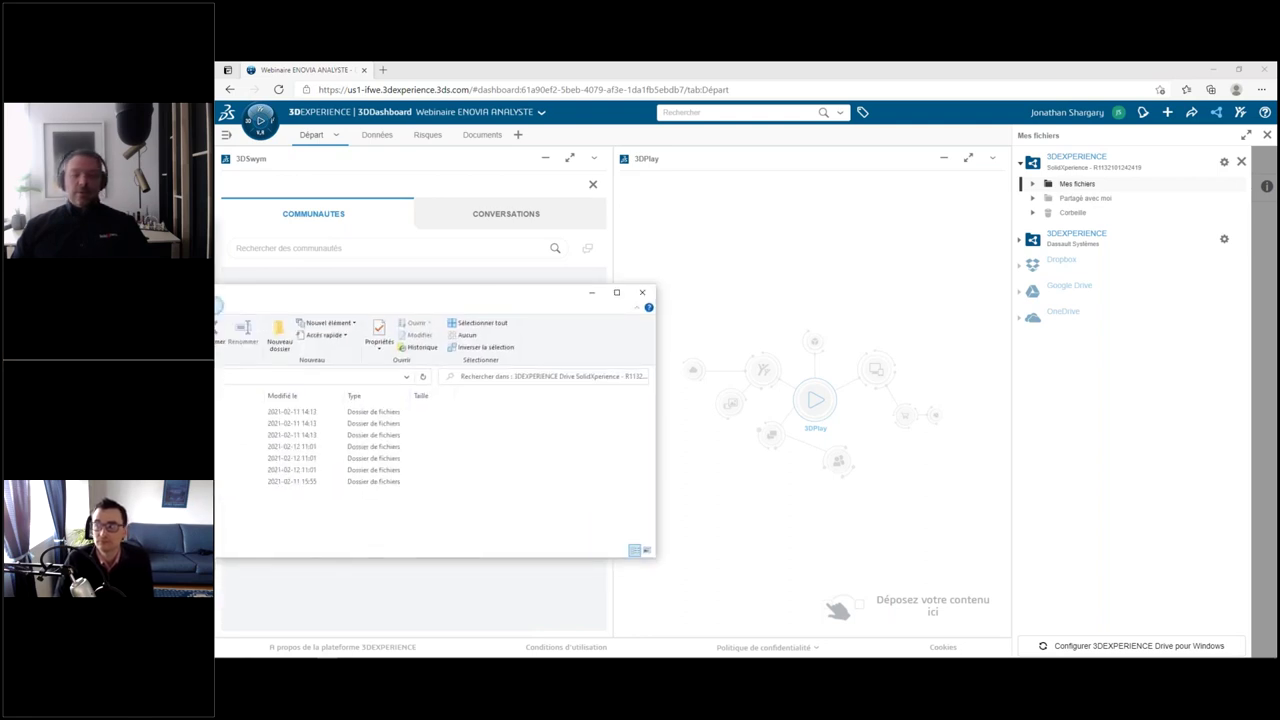
- Snap File Explorer's synced Drive folder to the left and return the dashboard to full screen
mouse_move(214, 216)
left_mouse_down()
mouse_move(457, 218)
mouse_move(551, 197)
left_mouse_up()
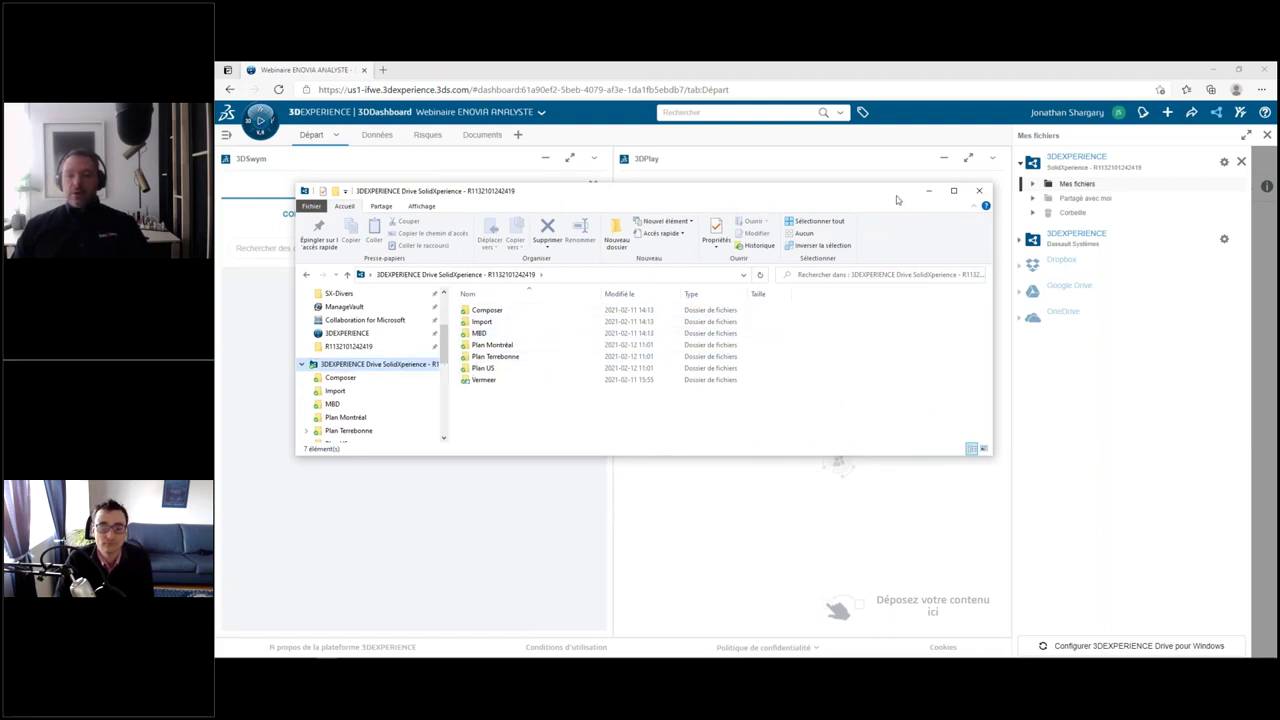
left_click_drag(897, 200, 216, 200)
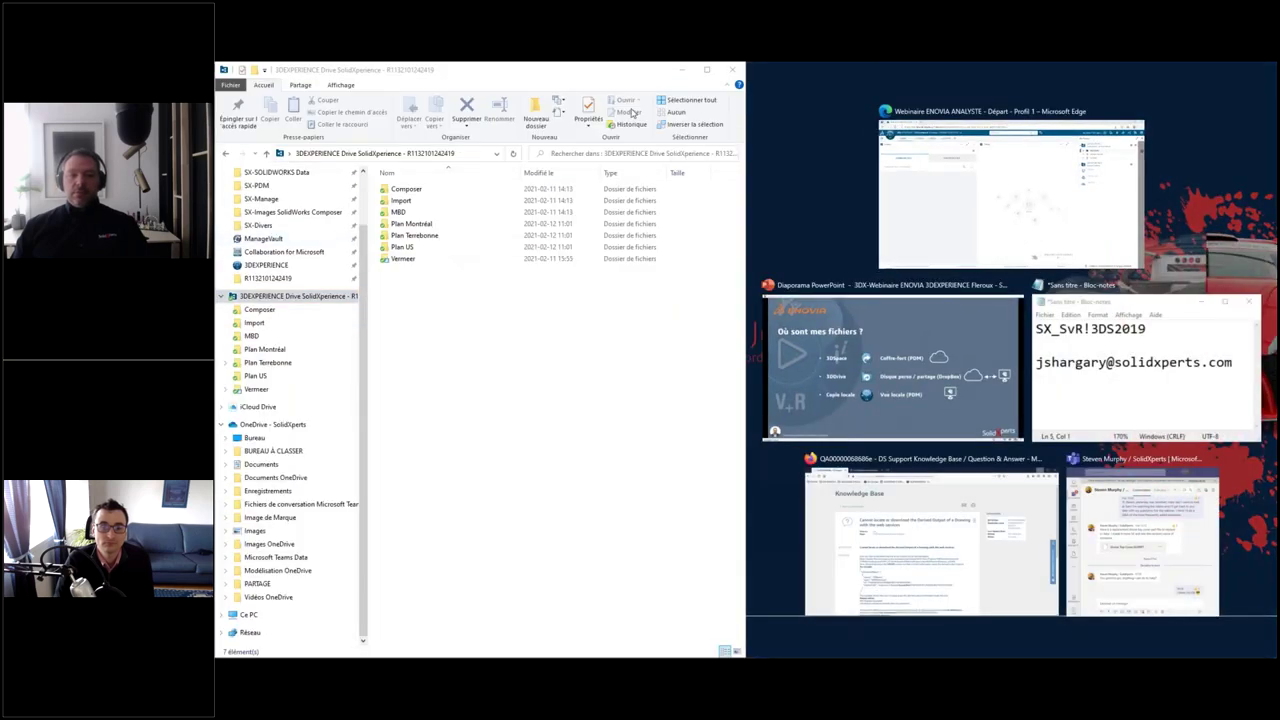
left_click(1010, 190)
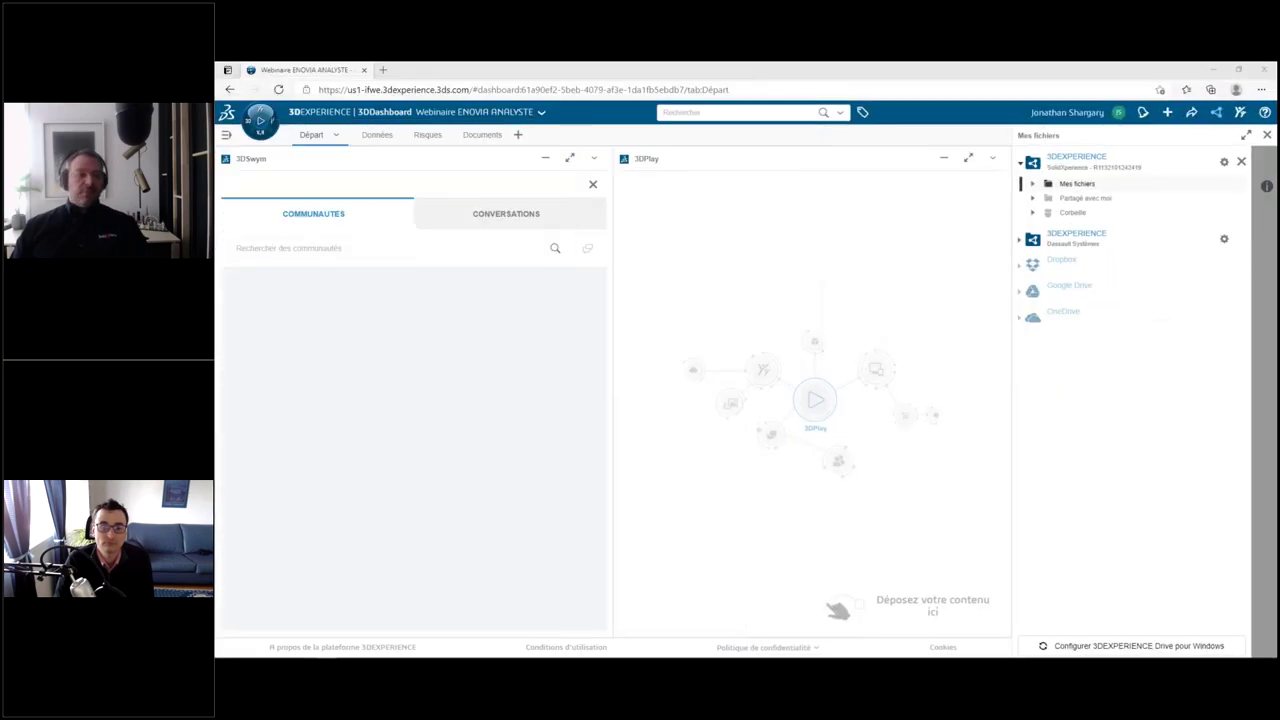
- Expand Mes fichiers to its seven subfolders, Composer through Vermeer, and close File Explorer
left_click(1033, 185)
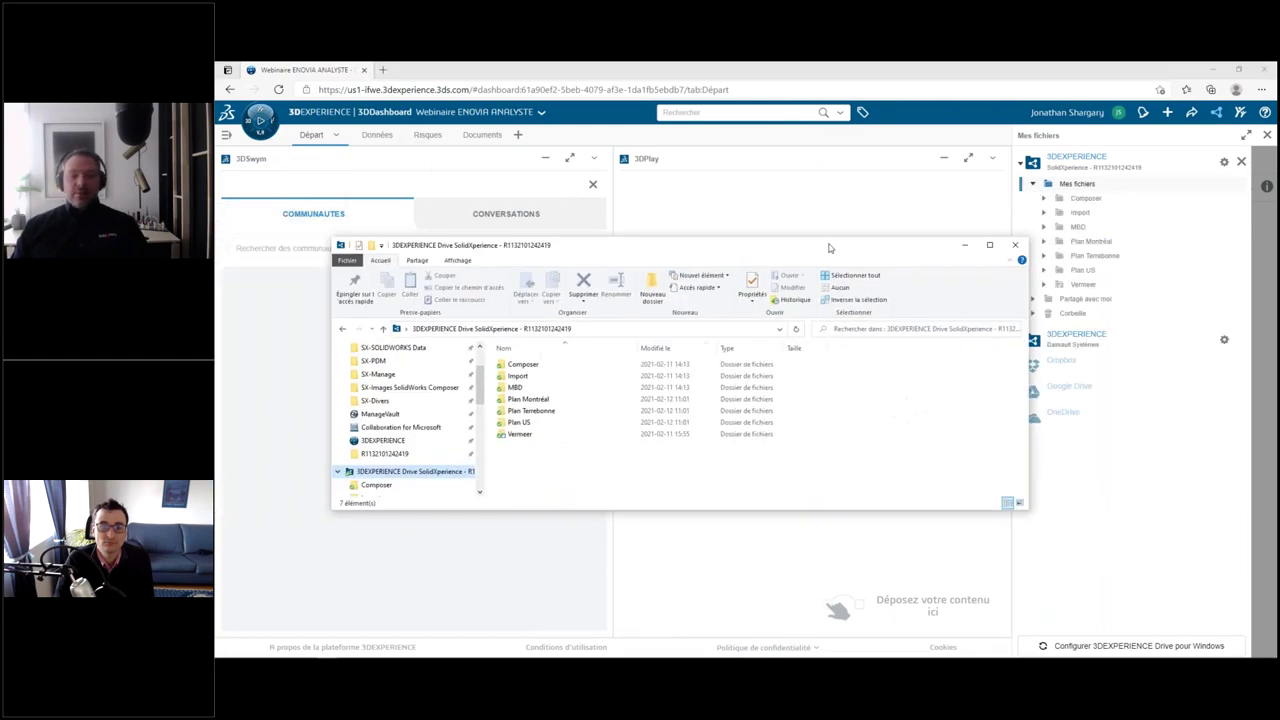
left_click_drag(786, 255, 743, 212)
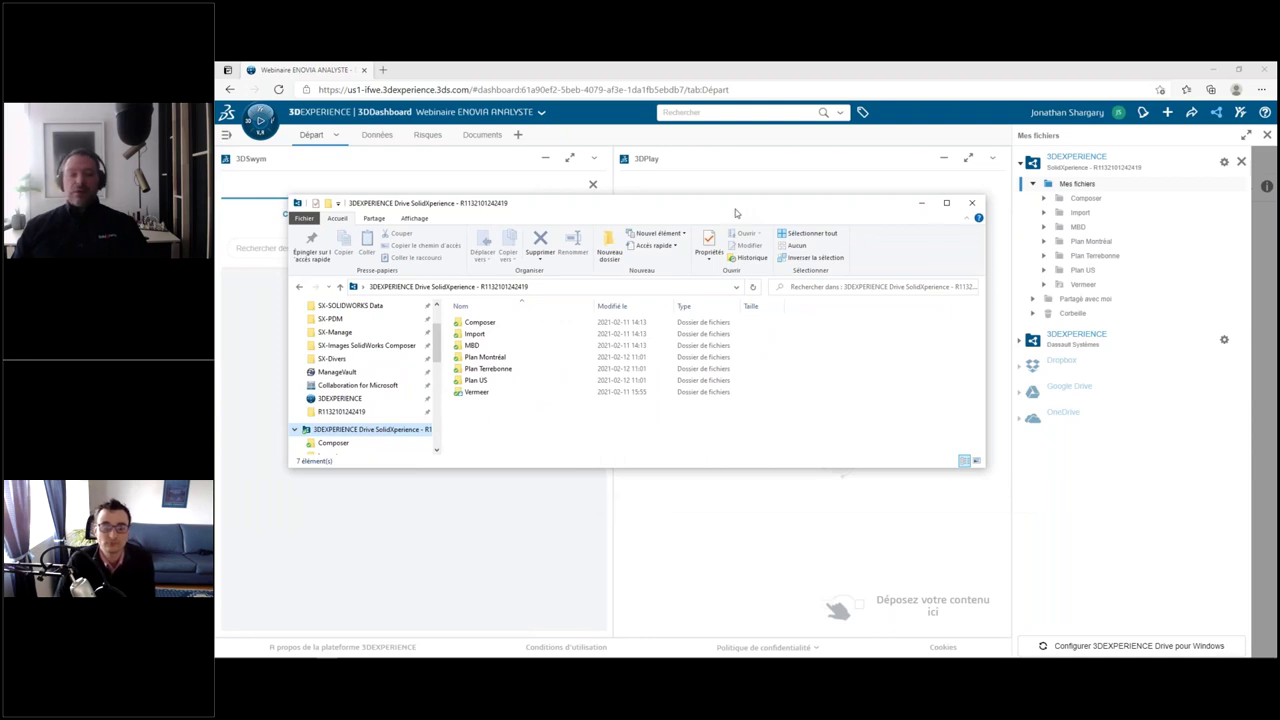
left_click(971, 203)
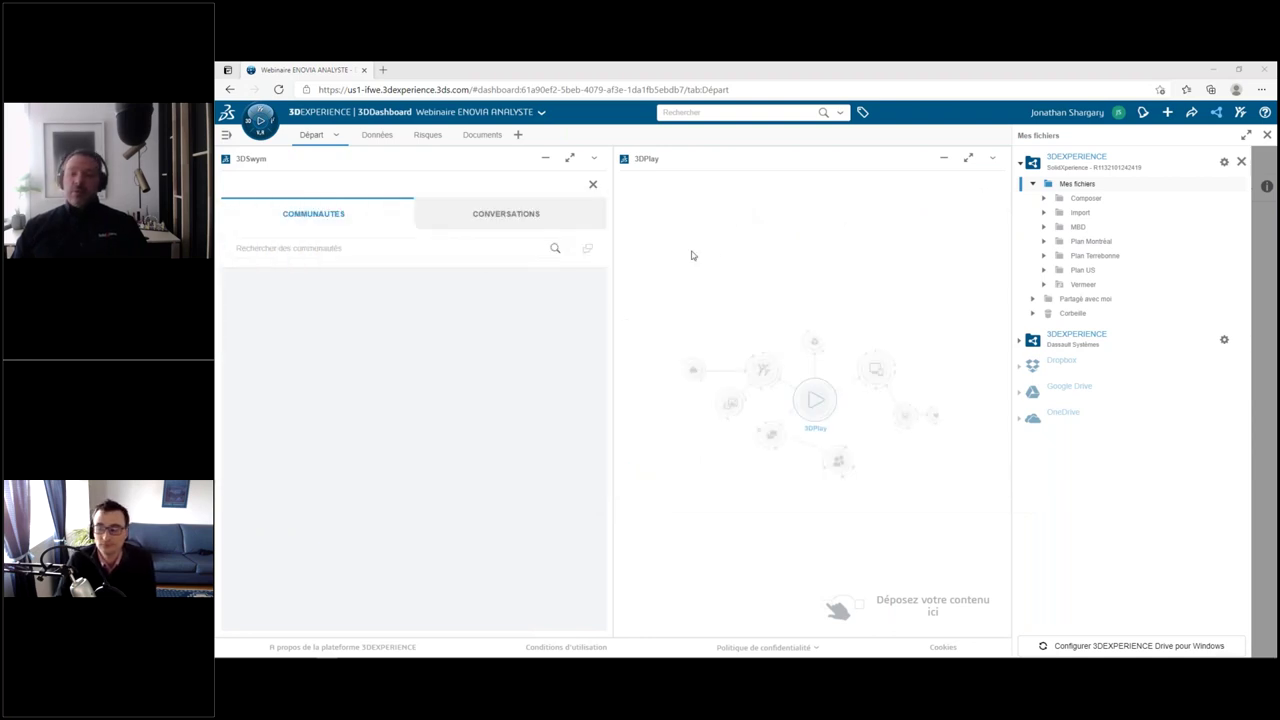
- Open the Composer folder to list its eight .smg files, including Gearbox.smg
left_click(1046, 202)
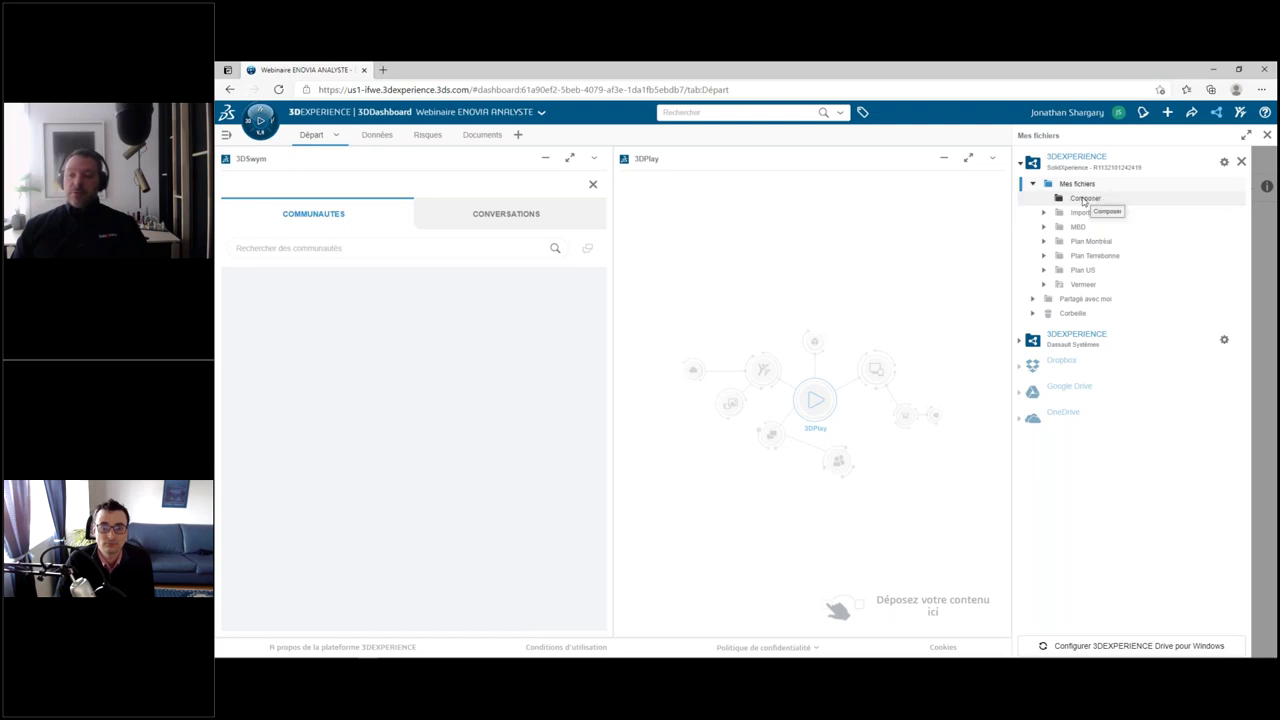
double_click(1097, 202)
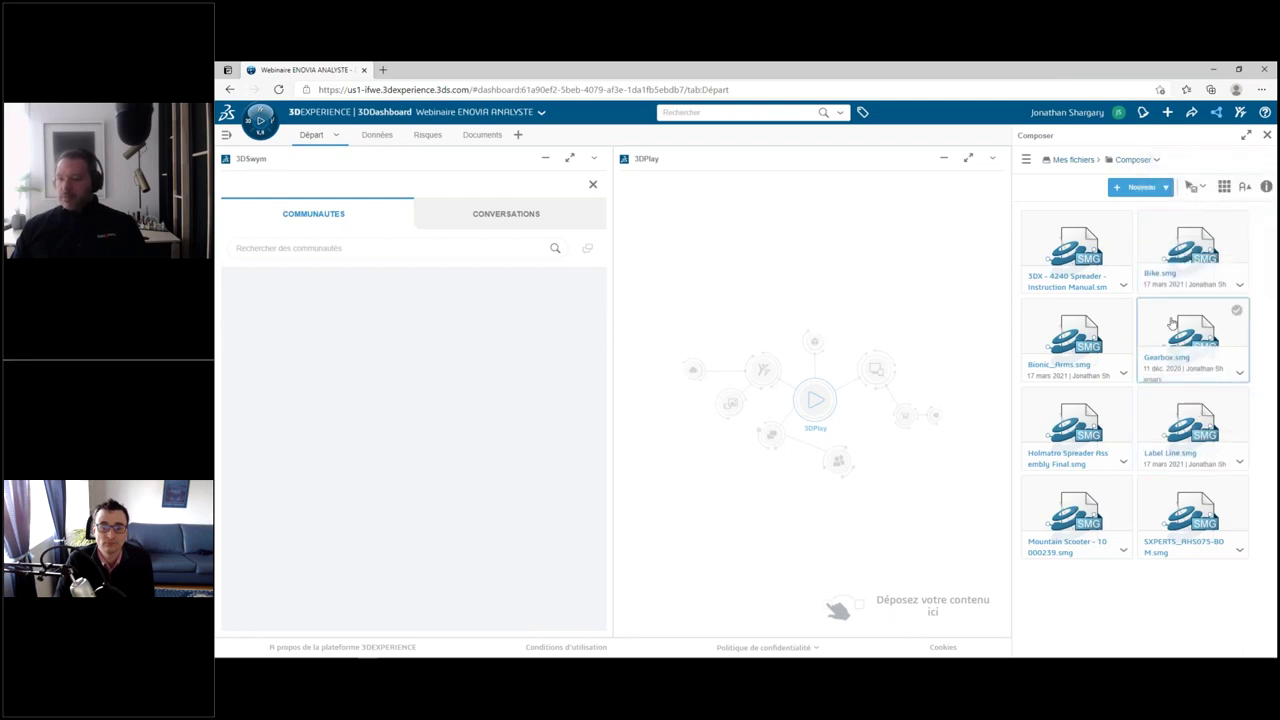
- Load Gearbox.smg from the Drive panel into the 3DPlay widget and maximize the widget
left_click_drag(1192, 335, 904, 320)
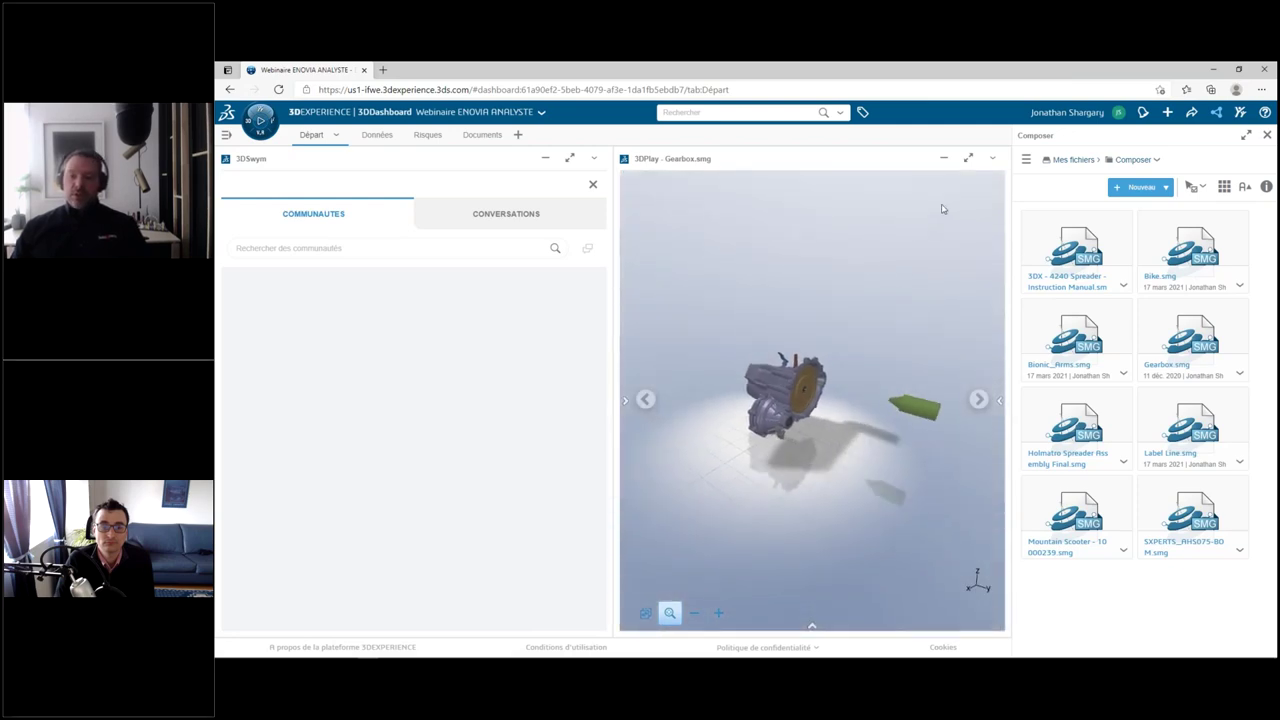
left_click(968, 159)
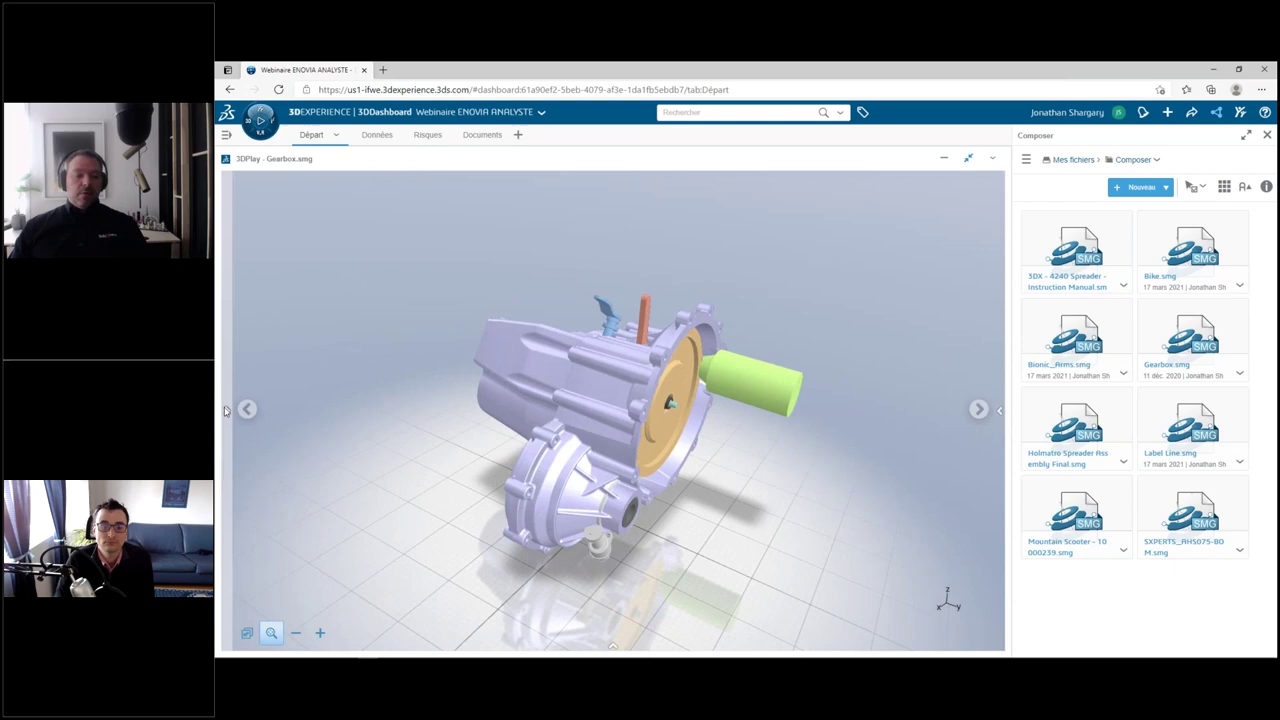
- Apply the saved 'gearbox' view from the Gestionnaire de scène panel, then collapse the panel
left_click(226, 410)
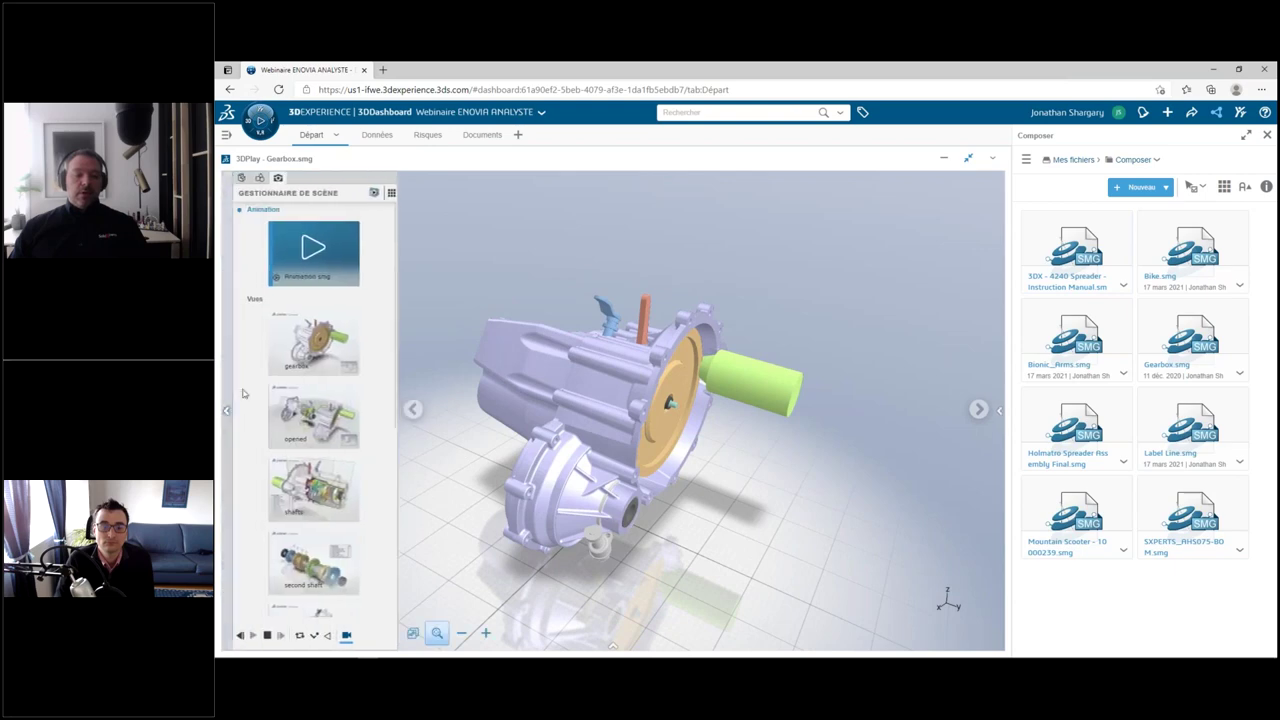
left_click(299, 365)
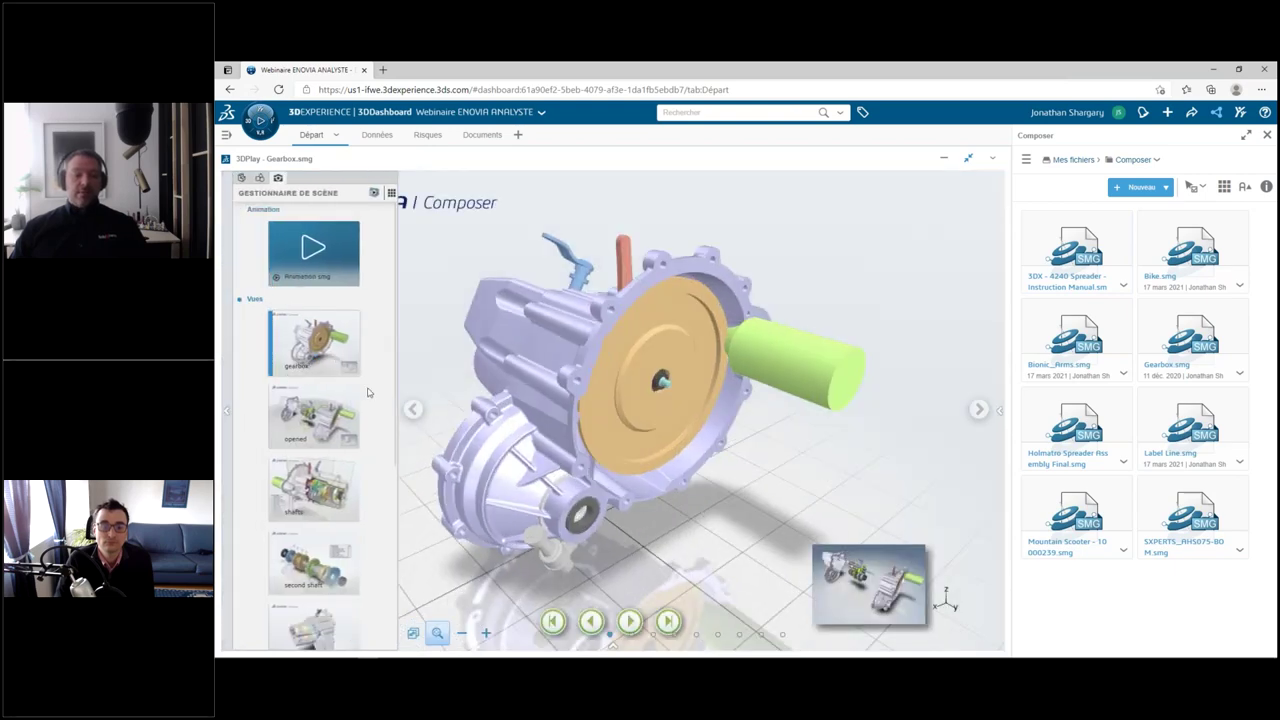
left_click(227, 410)
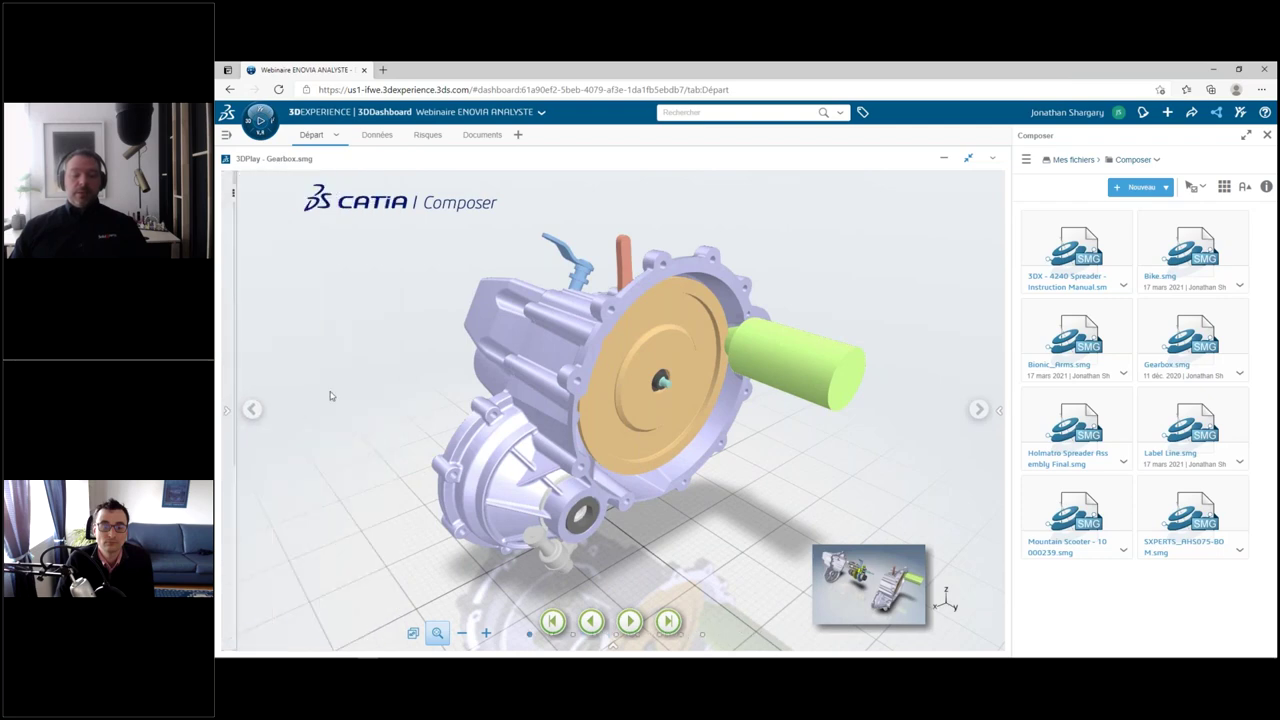
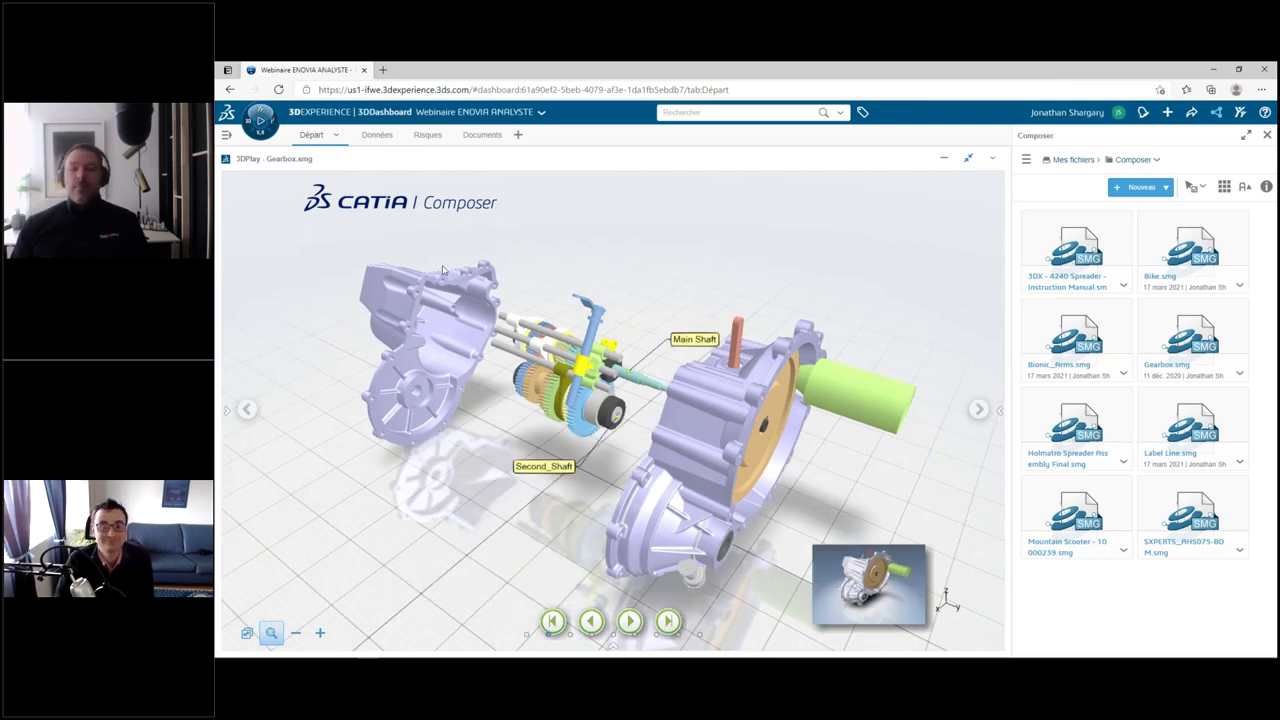
- Restore the Gearbox 3DPlay viewer to normal size and close the Composer side panel
left_click(969, 159)
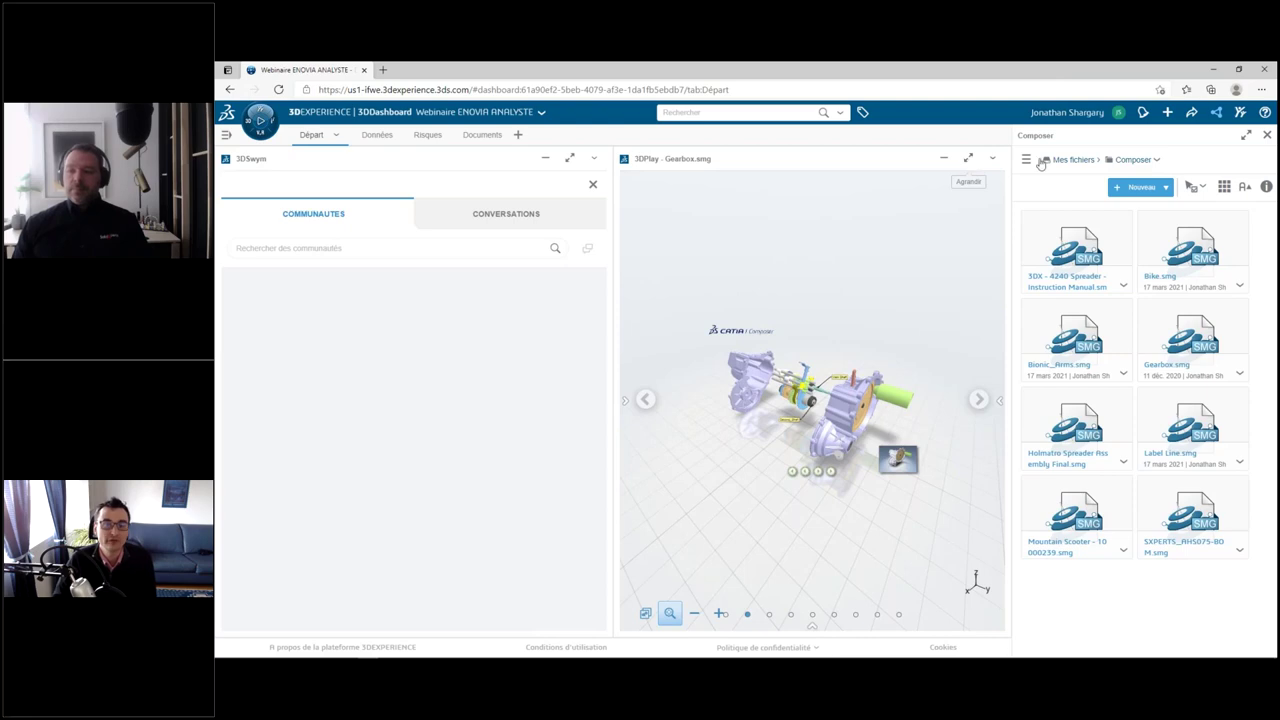
left_click(1267, 134)
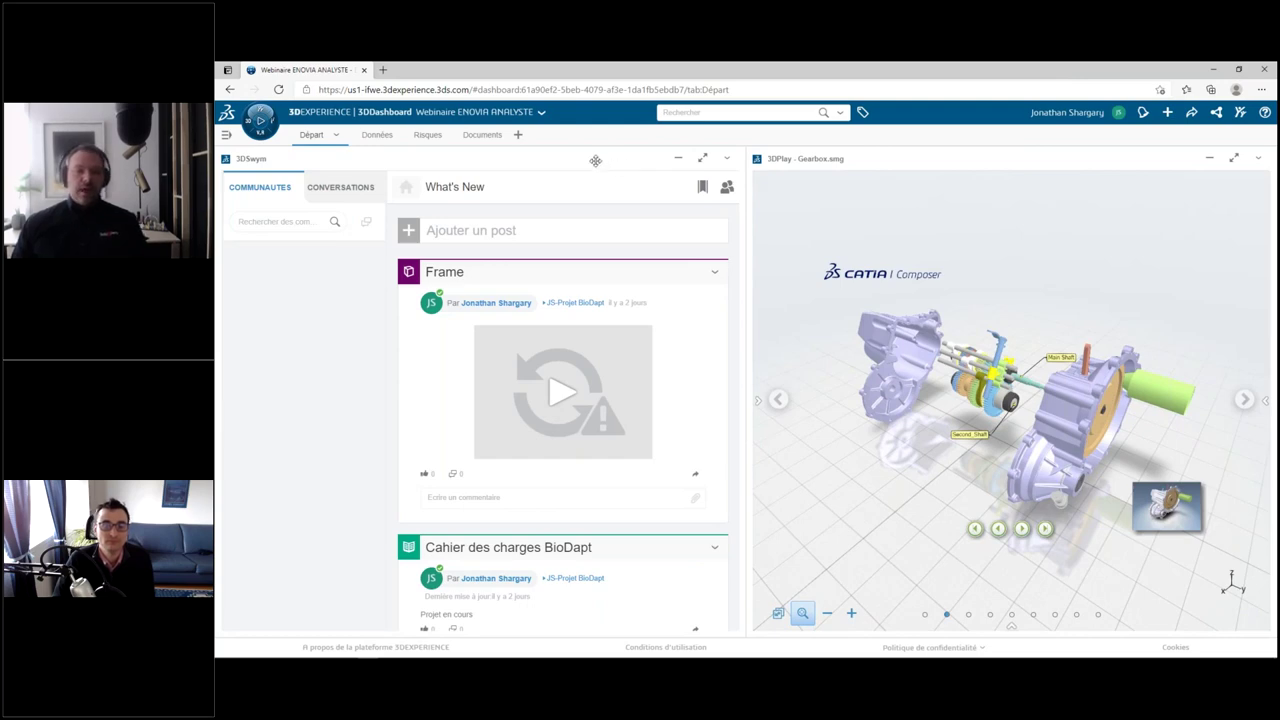
- Search the compass apps for '3dspa' and launch the 3DSpace app
left_click(262, 122)
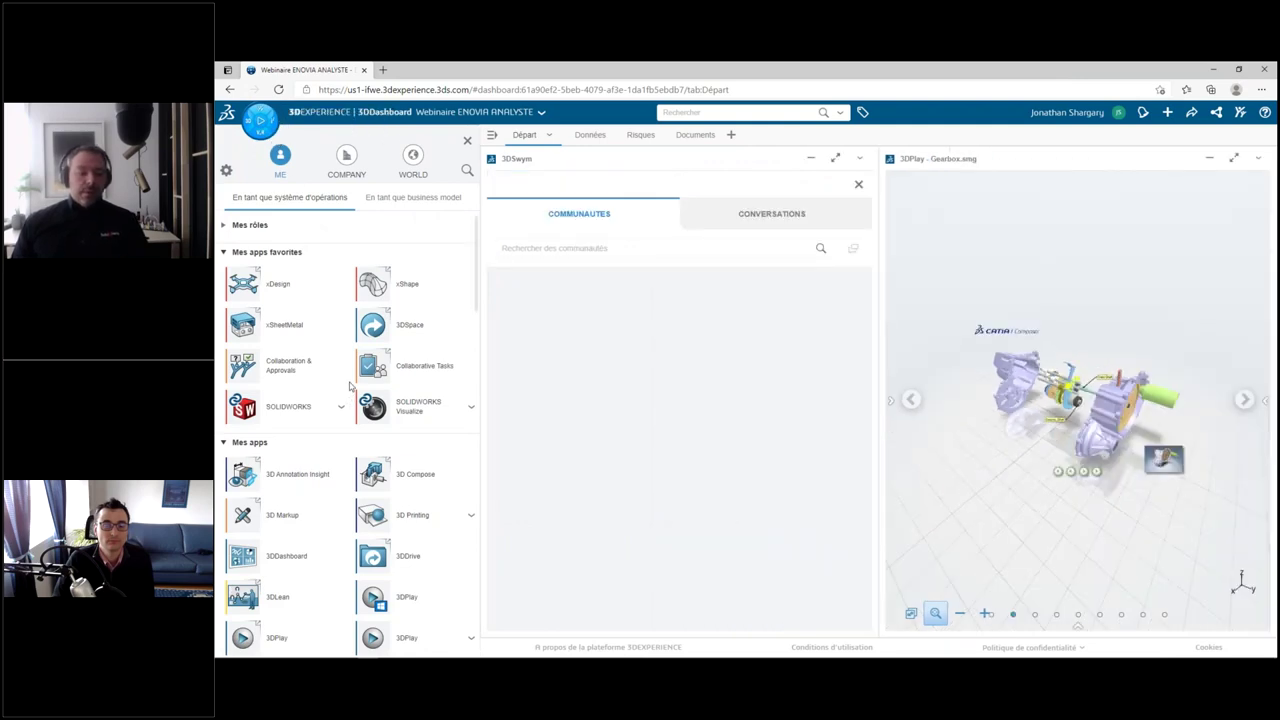
scroll(345, 400, "down", 3)
scroll(345, 400, "up", 3)
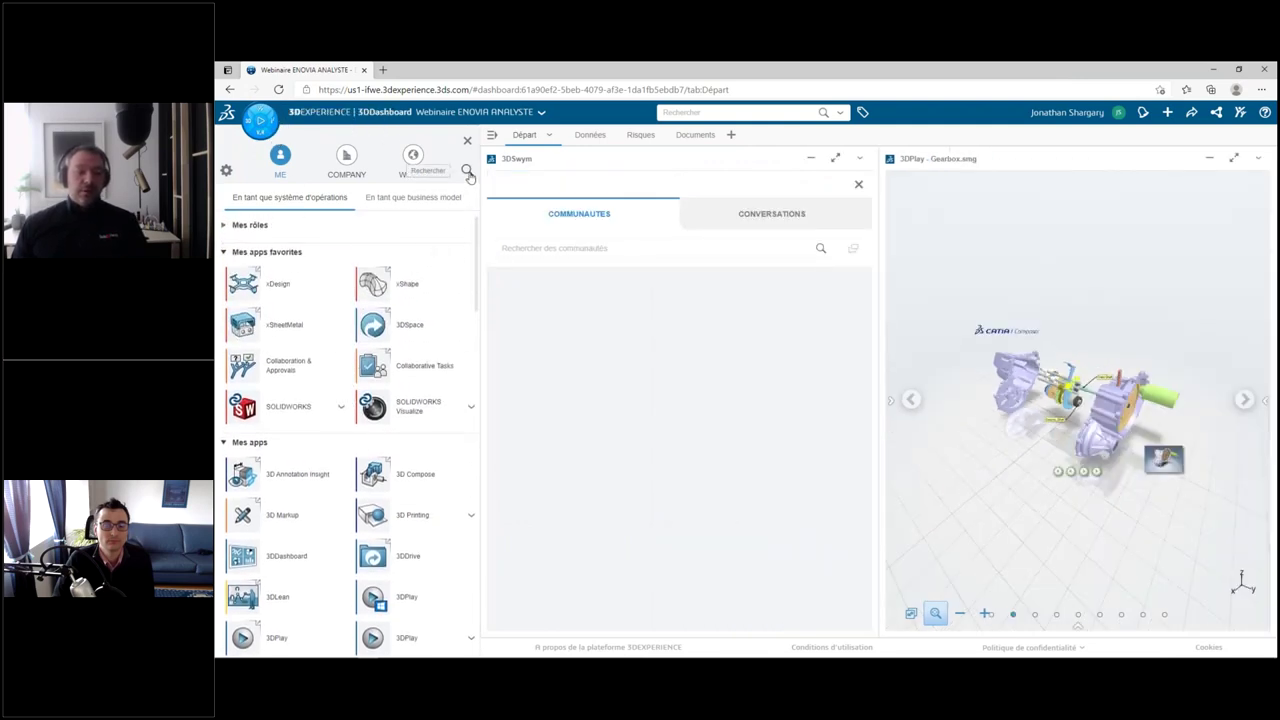
left_click(467, 170)
type("3")
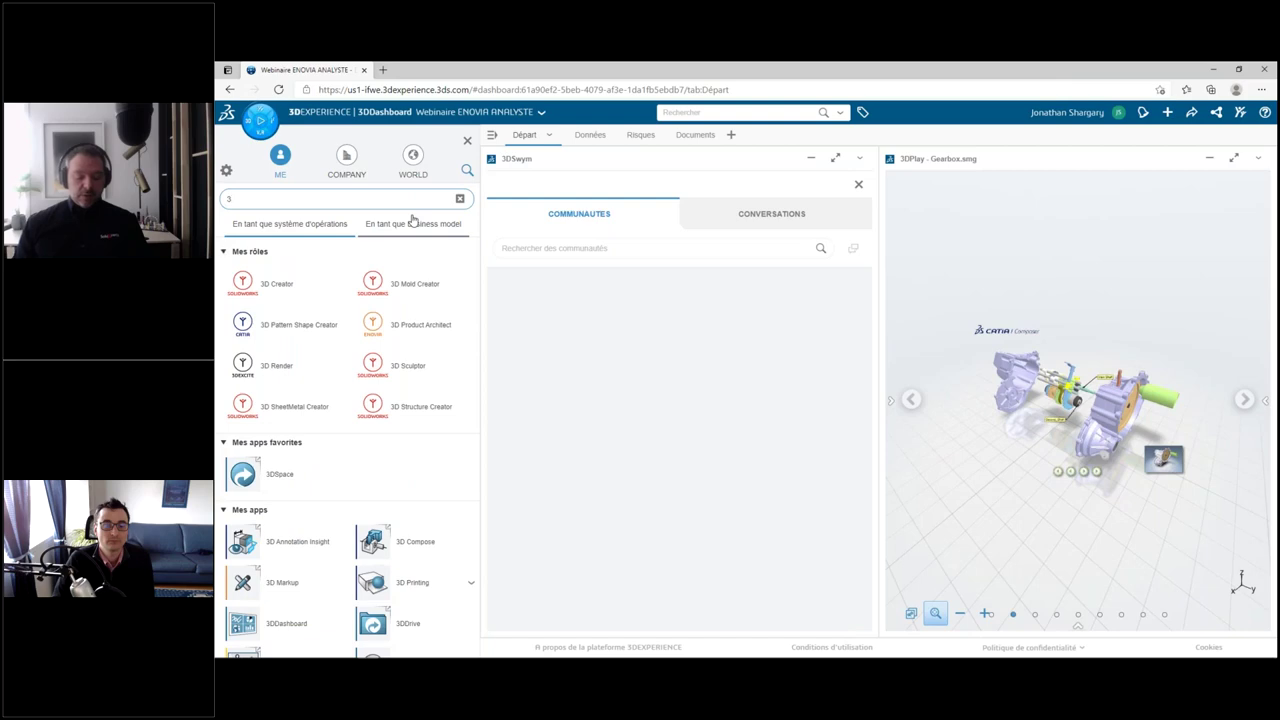
type("dspa")
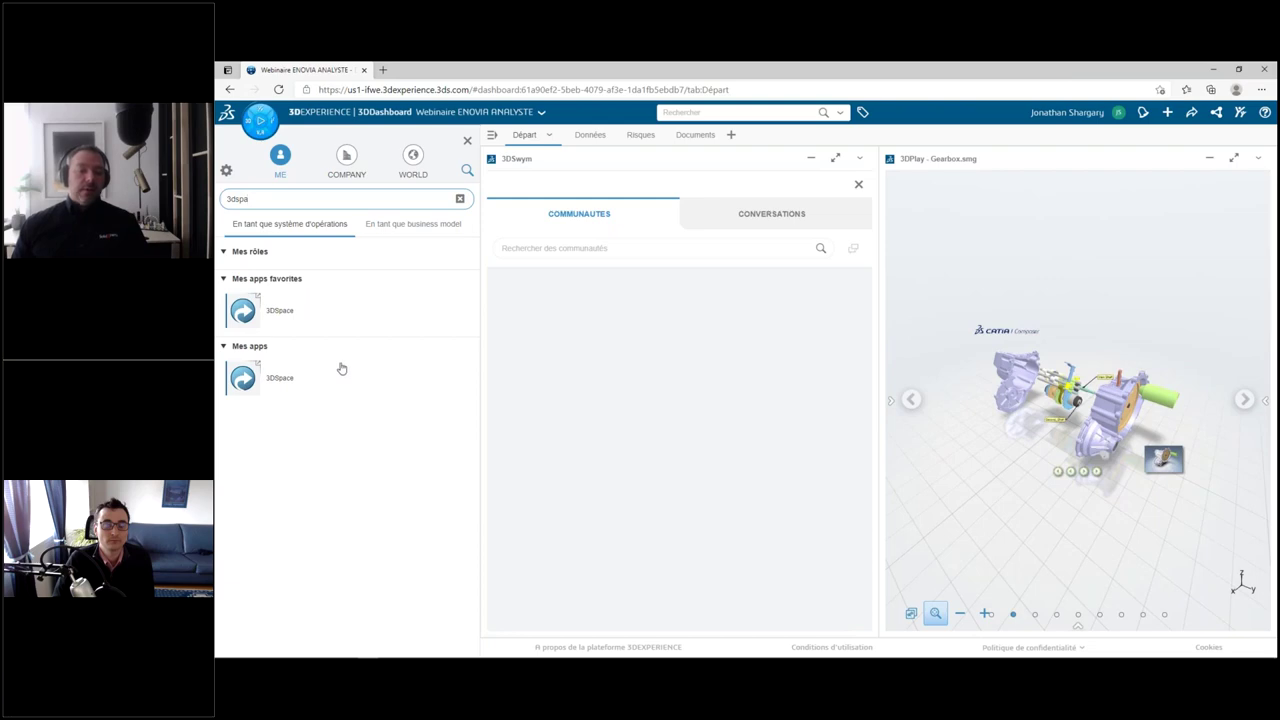
left_click(252, 318)
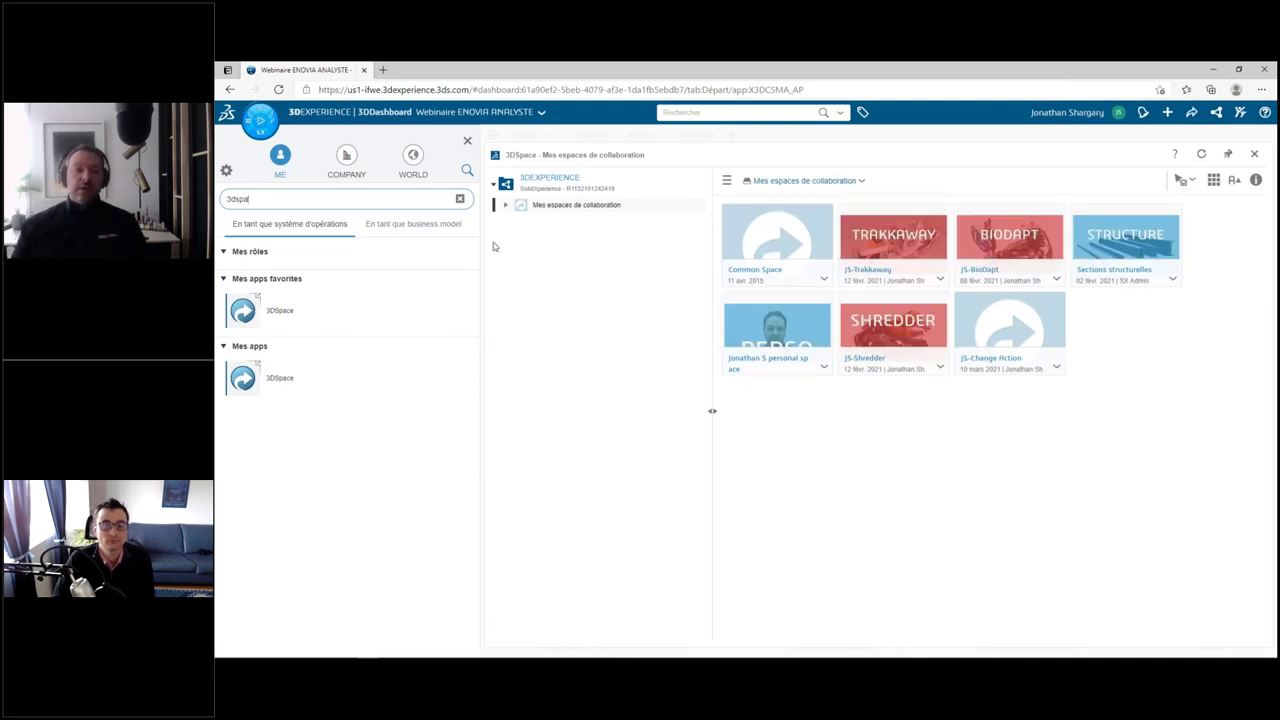
- Hide the apps panel and open the JS-BioDapt collaborative space in 3DSpace
left_click(467, 142)
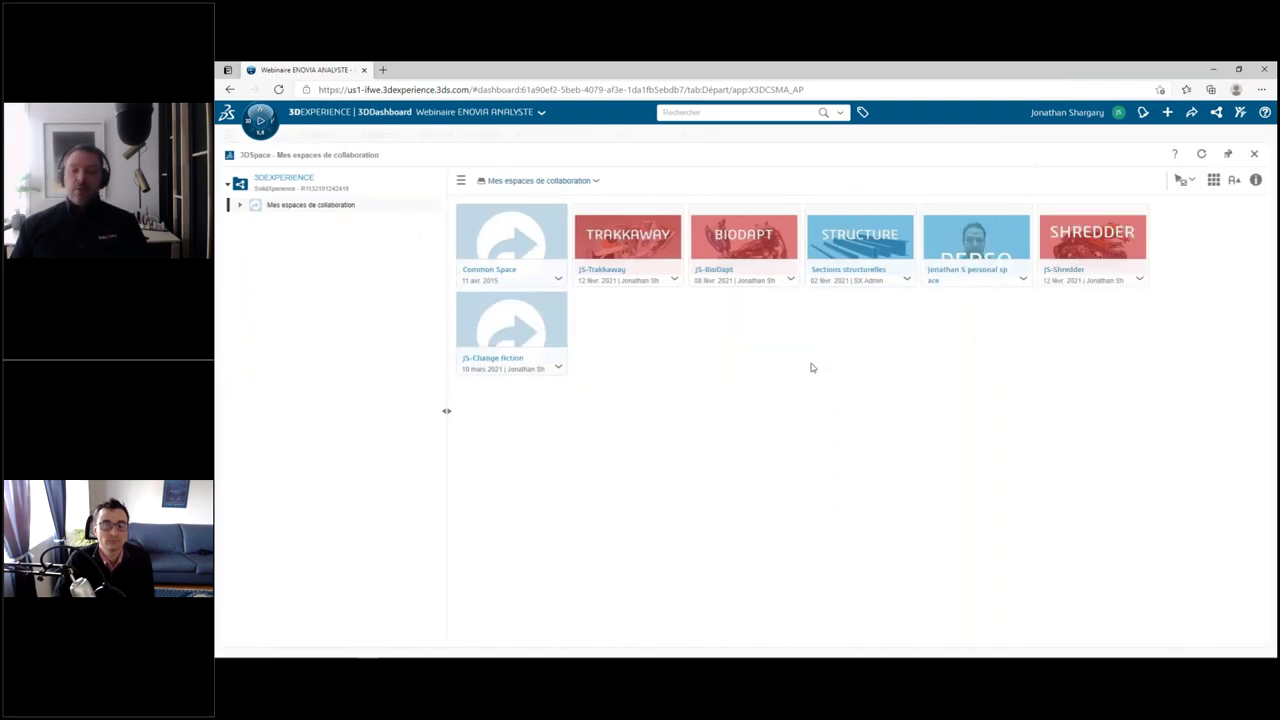
left_click(762, 257)
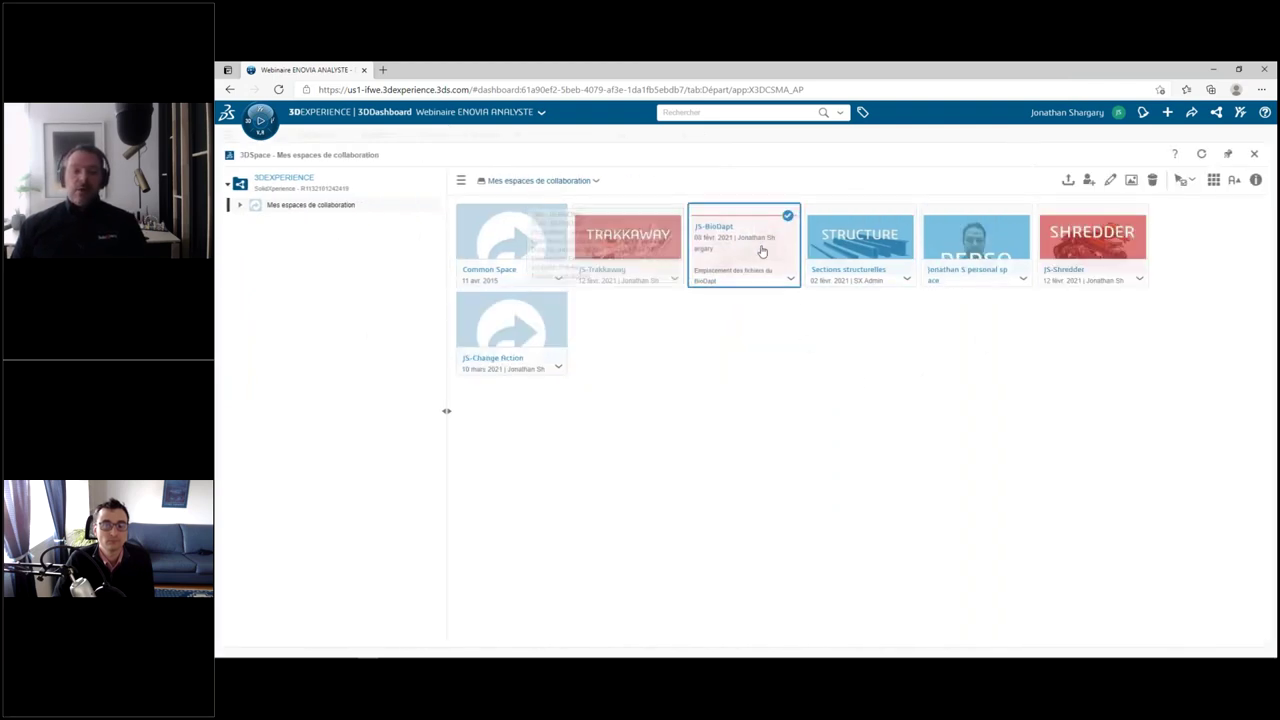
double_click(765, 256)
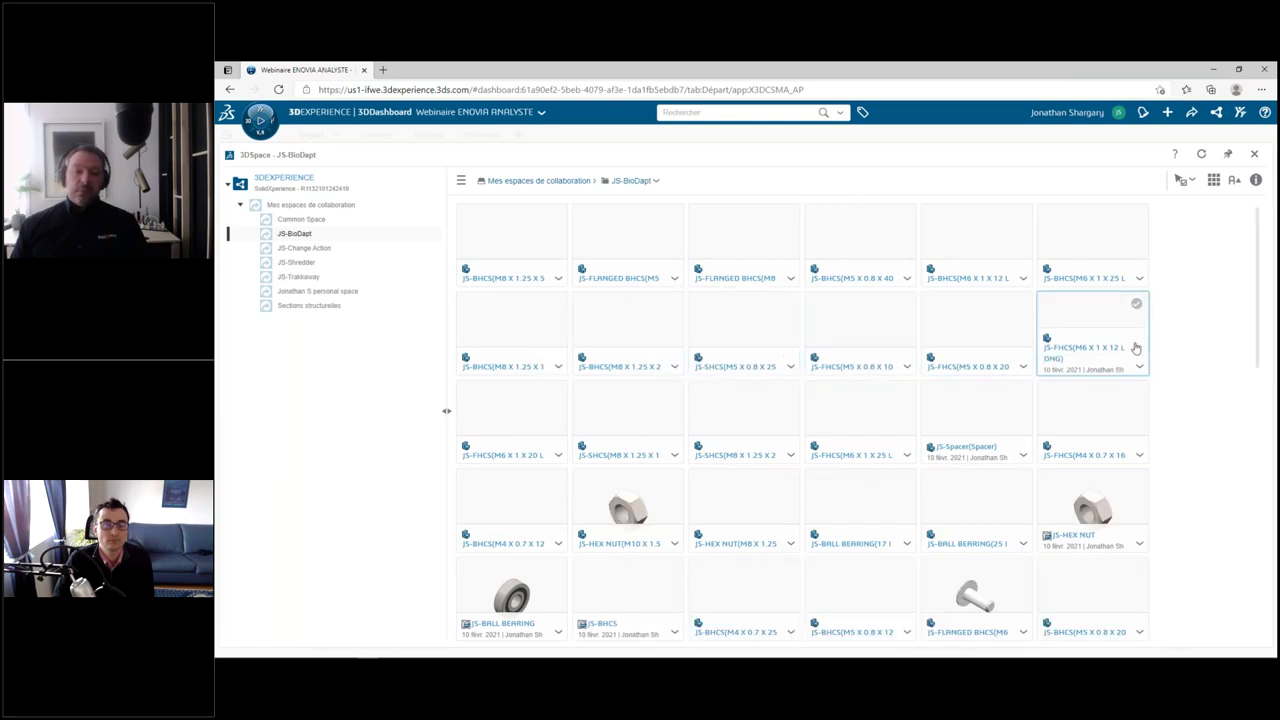
- Scroll through the JS-BioDapt parts, then close 3DSpace and bring up Windows Task View
mouse_move(1135, 347)
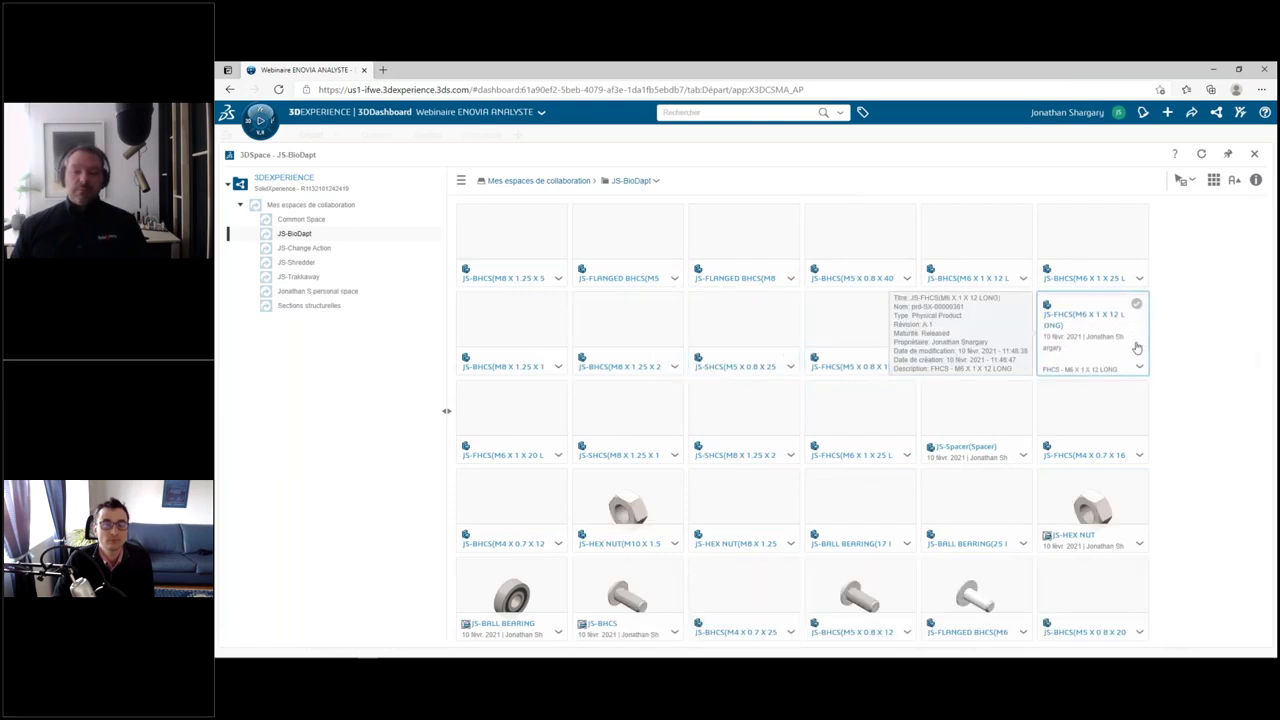
scroll(1220, 360, "down", 2)
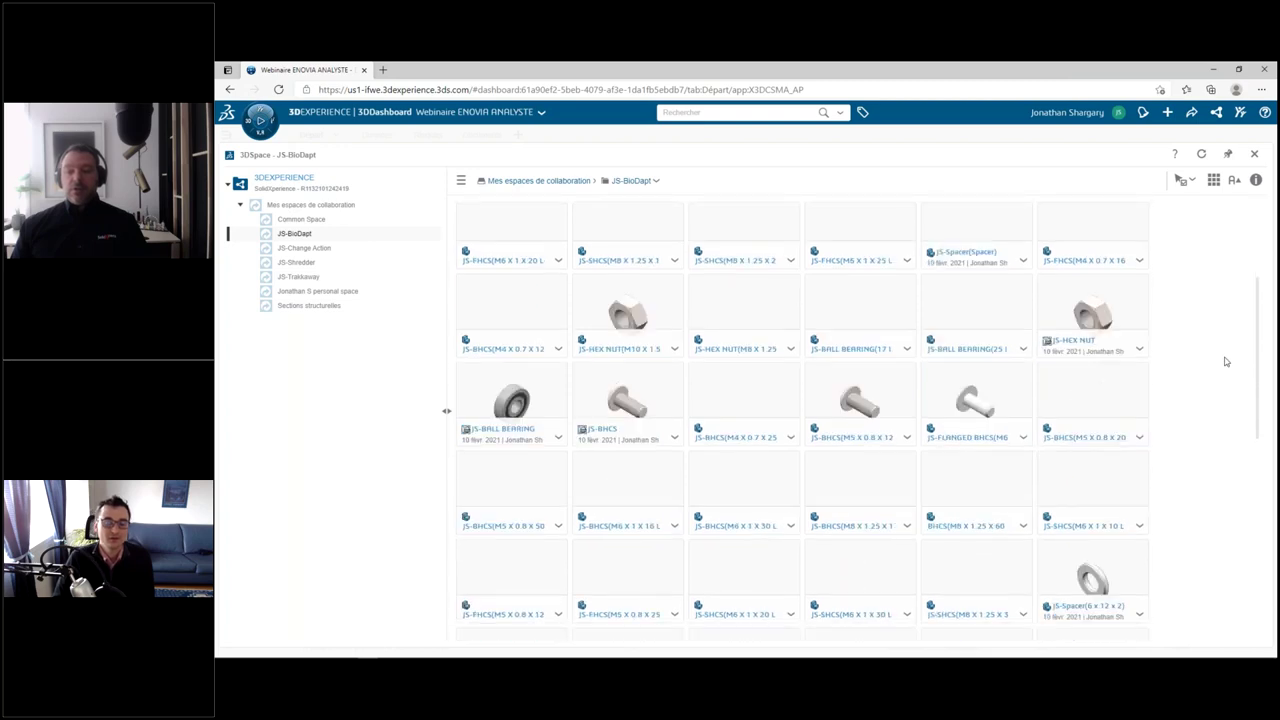
scroll(1225, 361, "down", 2)
scroll(1225, 361, "down", 2)
scroll(1225, 361, "down", 2)
scroll(1225, 361, "down", 2)
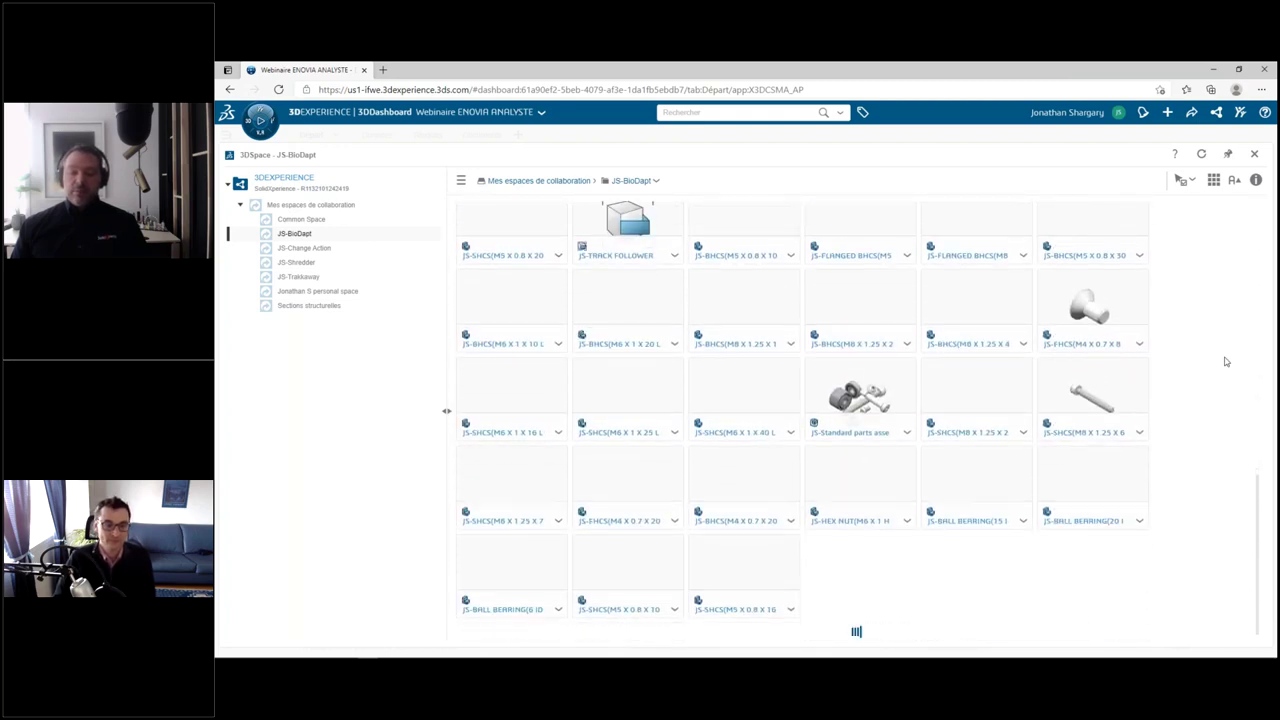
scroll(1225, 361, "up", 1)
scroll(1225, 361, "up", 3)
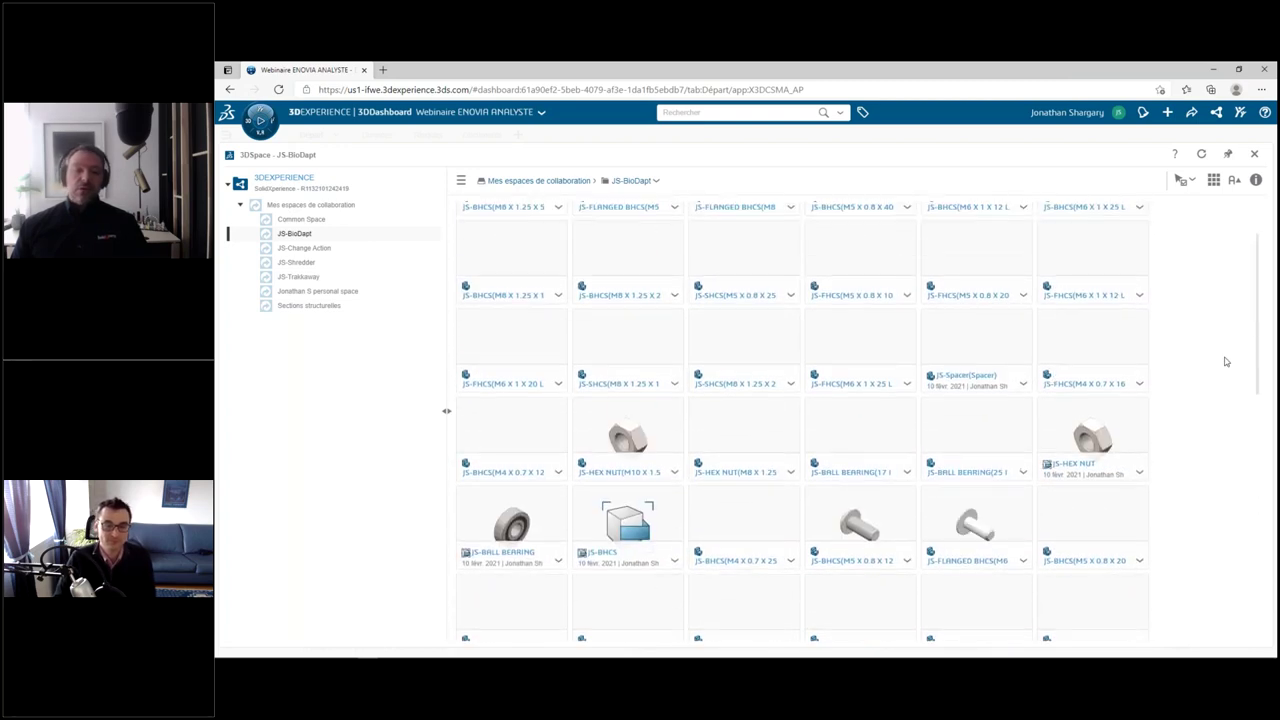
scroll(1225, 361, "up", 1)
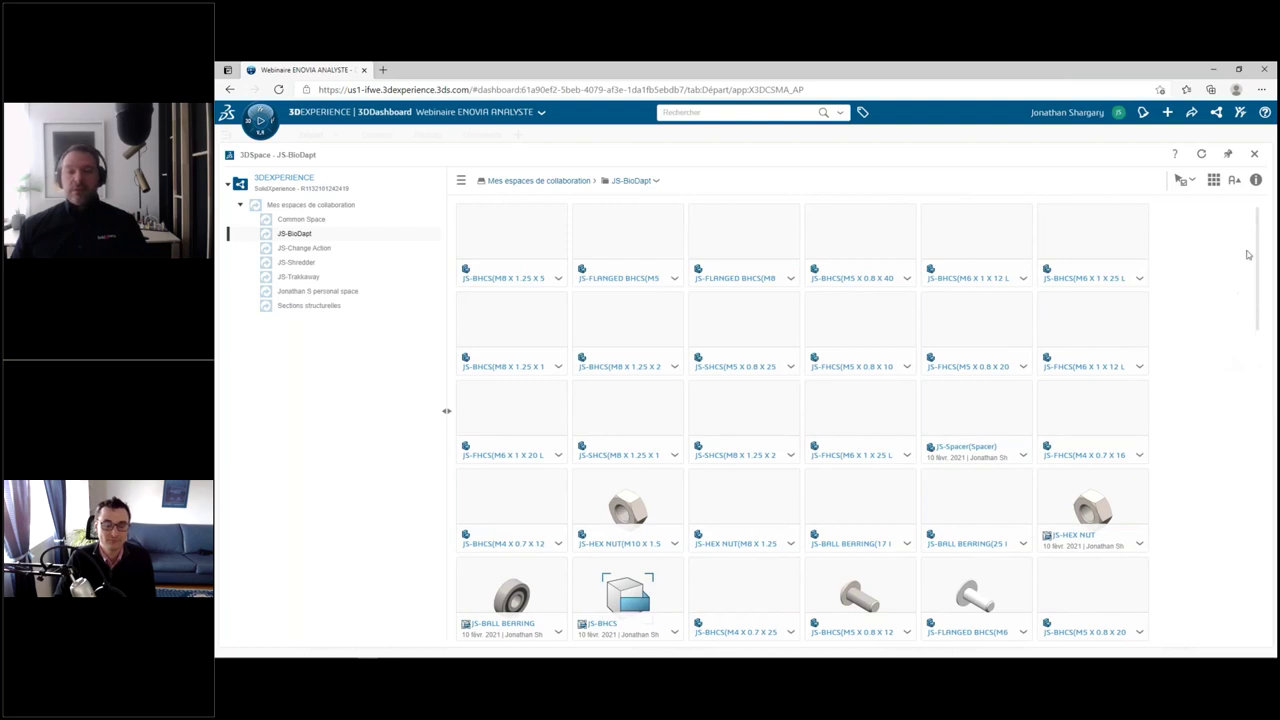
left_click(1254, 153)
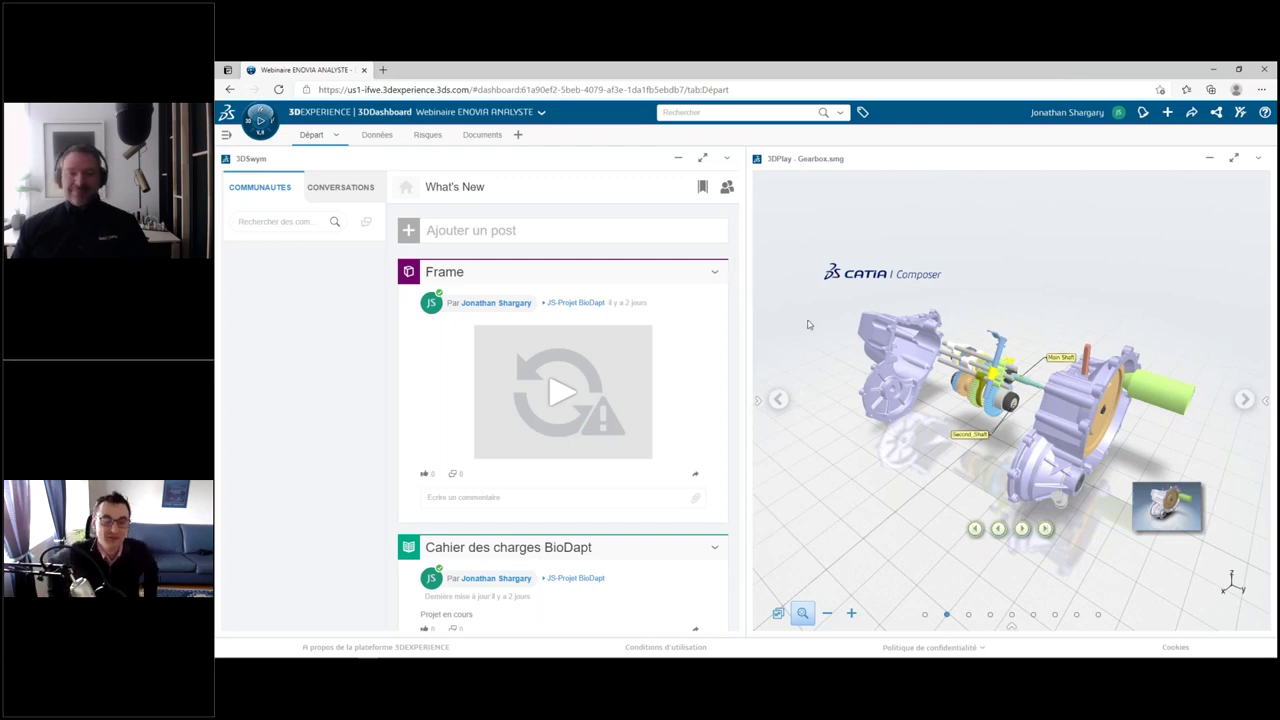
key("super+Tab")
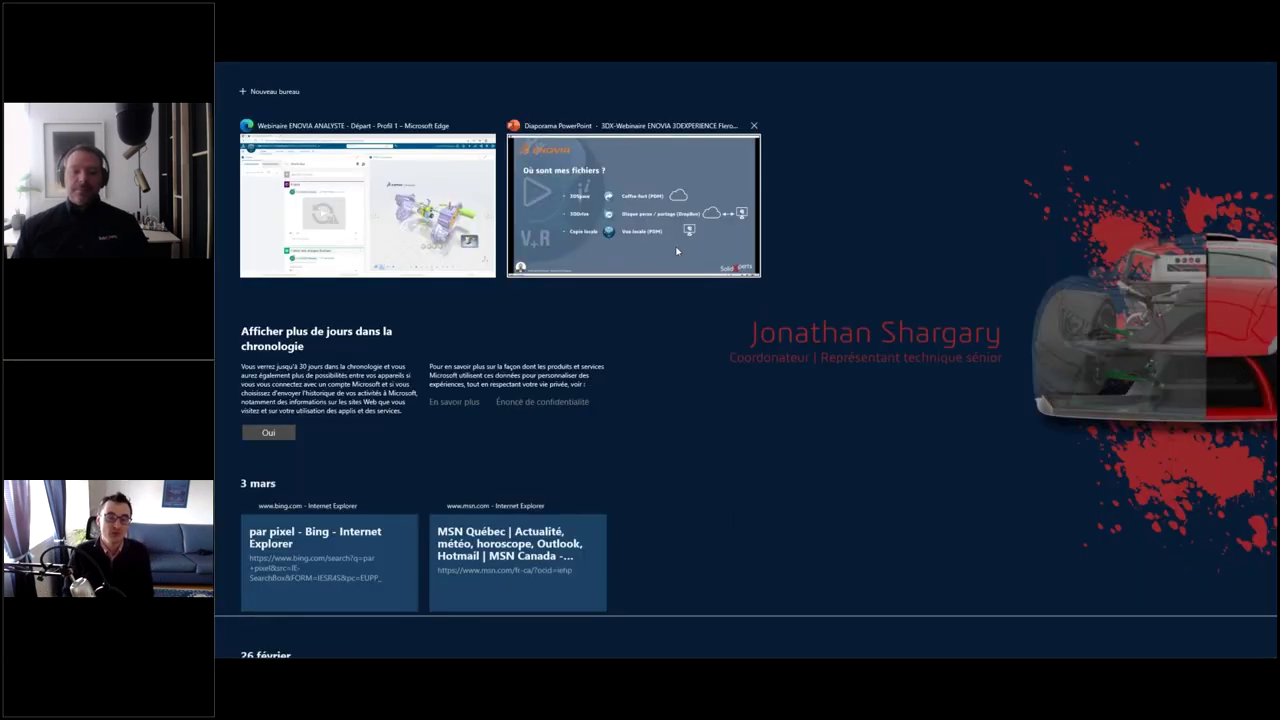
- Return to the PowerPoint slideshow and advance to slide 17, revealing the 6WTAGS bullet
left_click(634, 214)
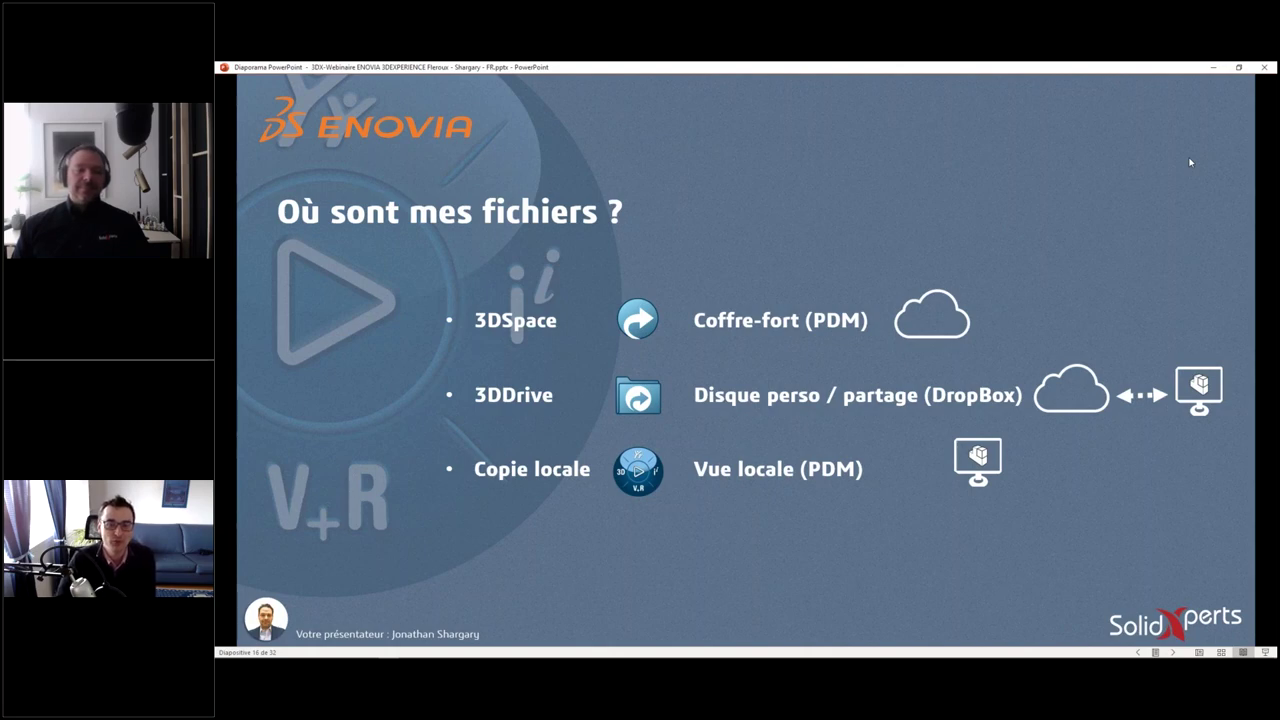
key("Right")
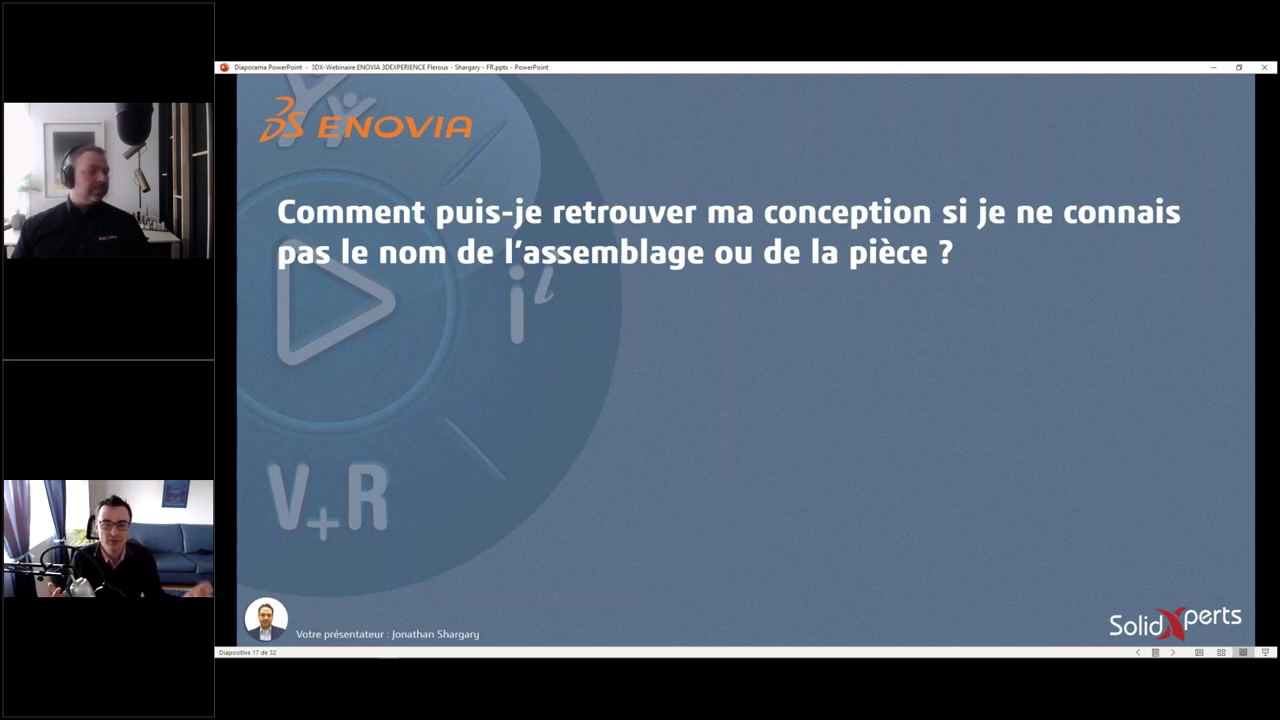
key("Right")
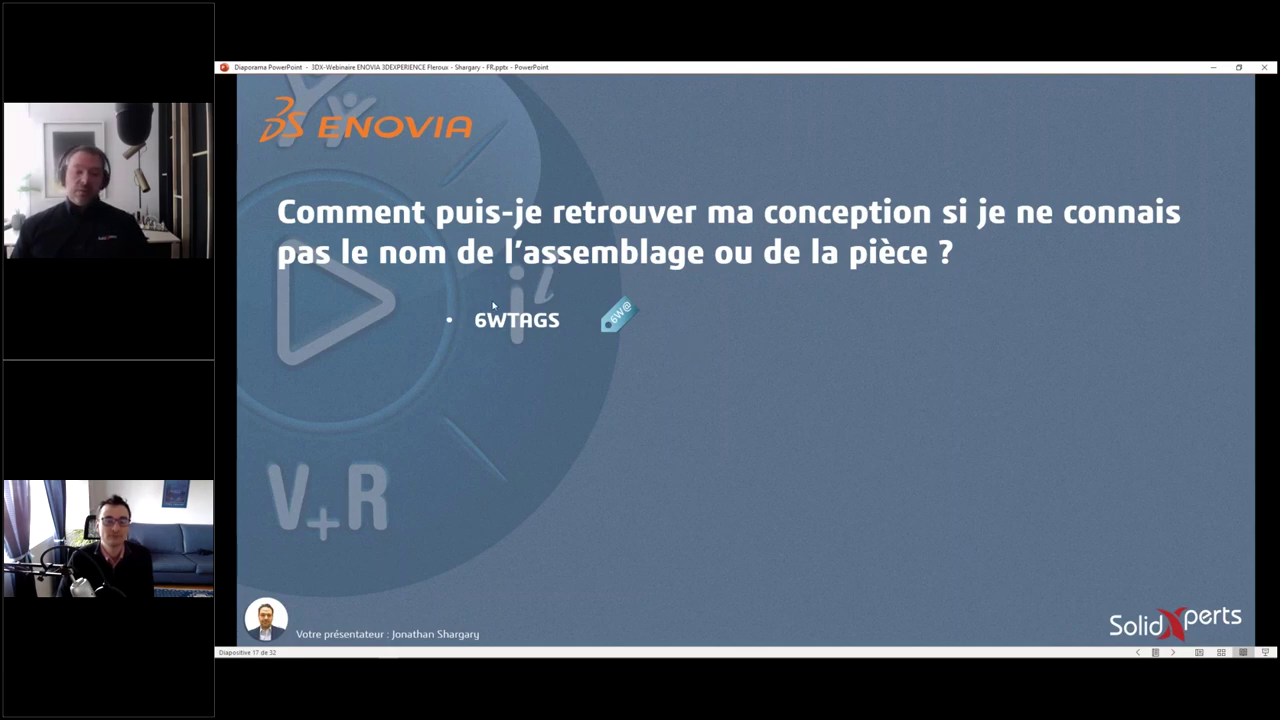
key("alt+Tab")
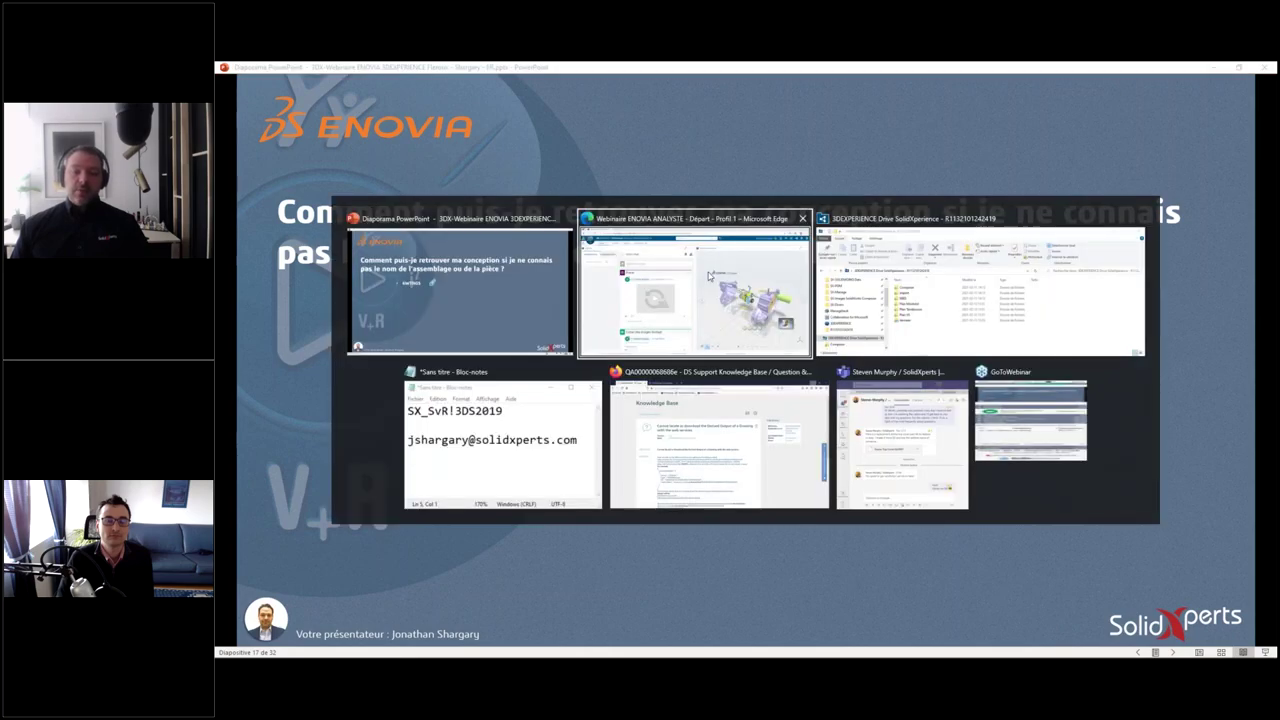
- On the Données tab, search the platform for 'RMA' and load JS-RMA-A005 into 3DPlay
left_click(708, 275)
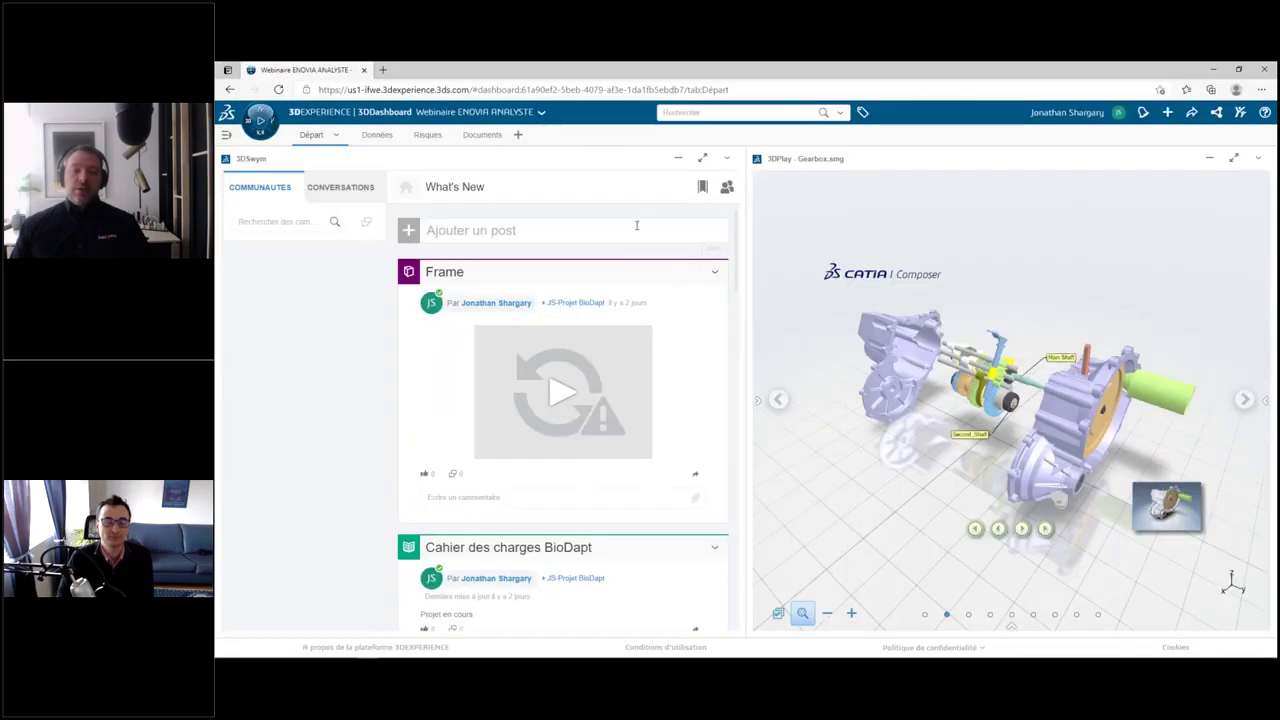
left_click(377, 134)
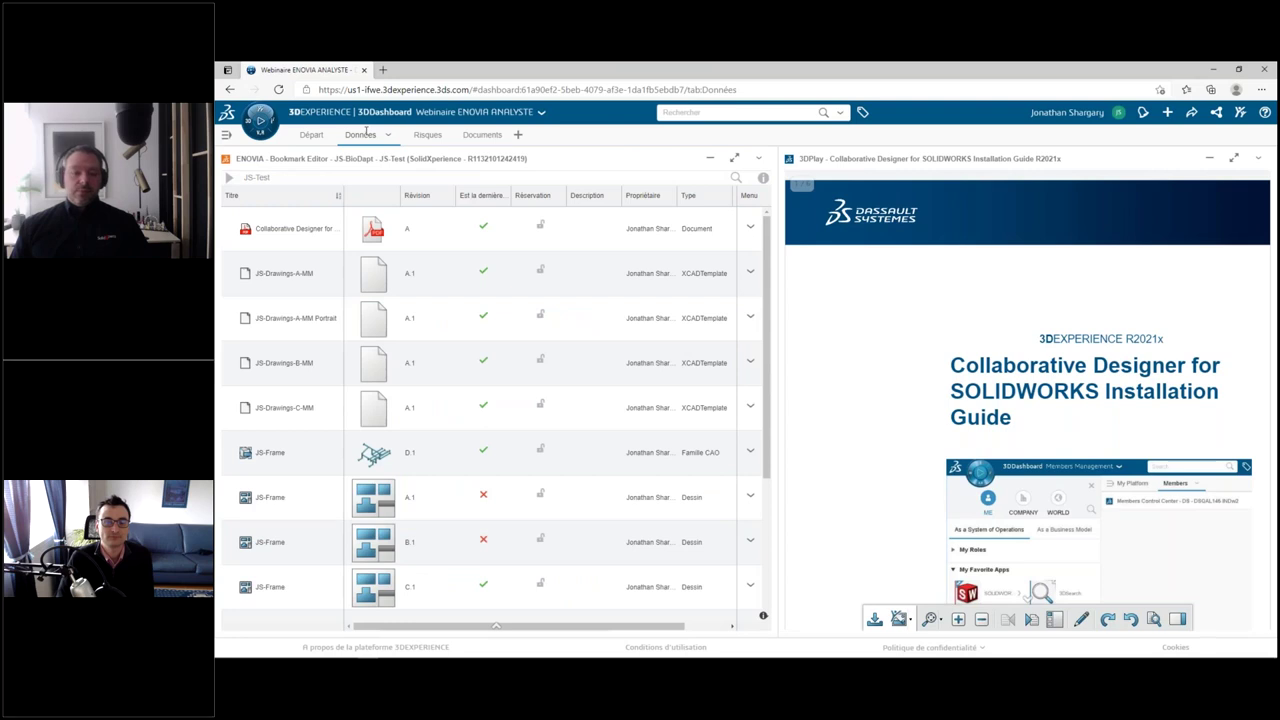
scroll(497, 352, "down", 5)
scroll(497, 352, "up", 5)
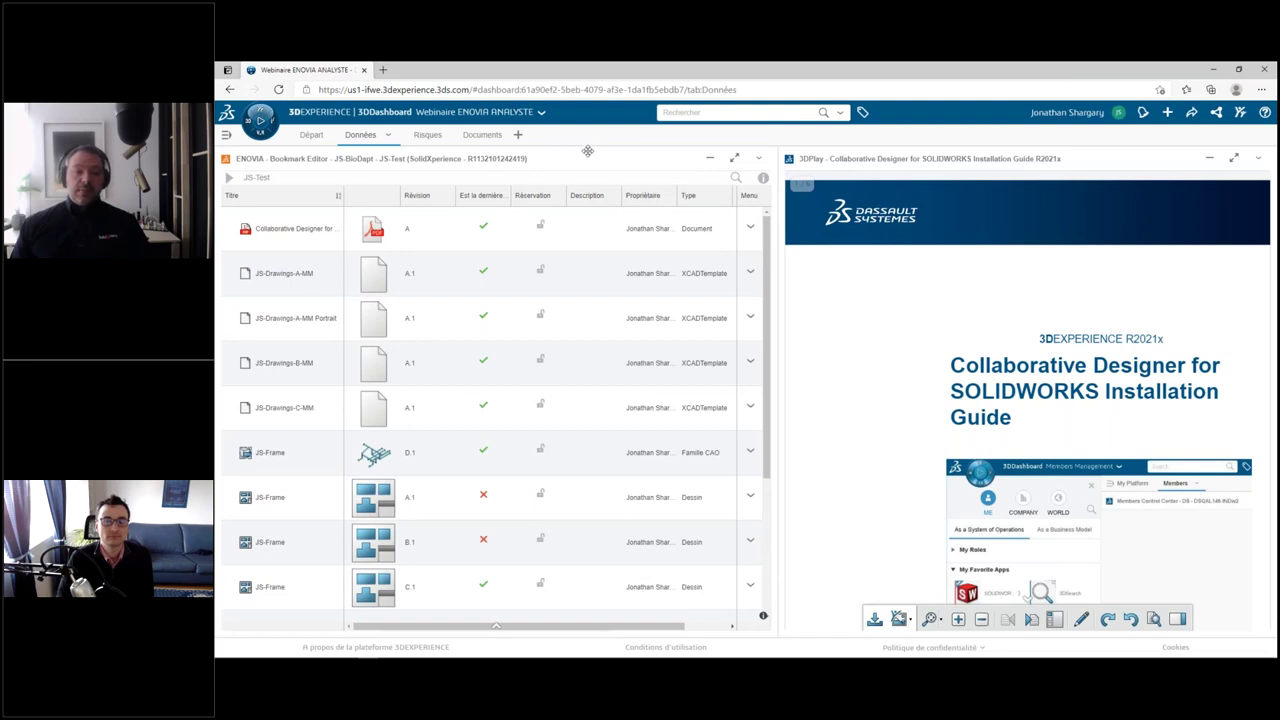
left_click(708, 111)
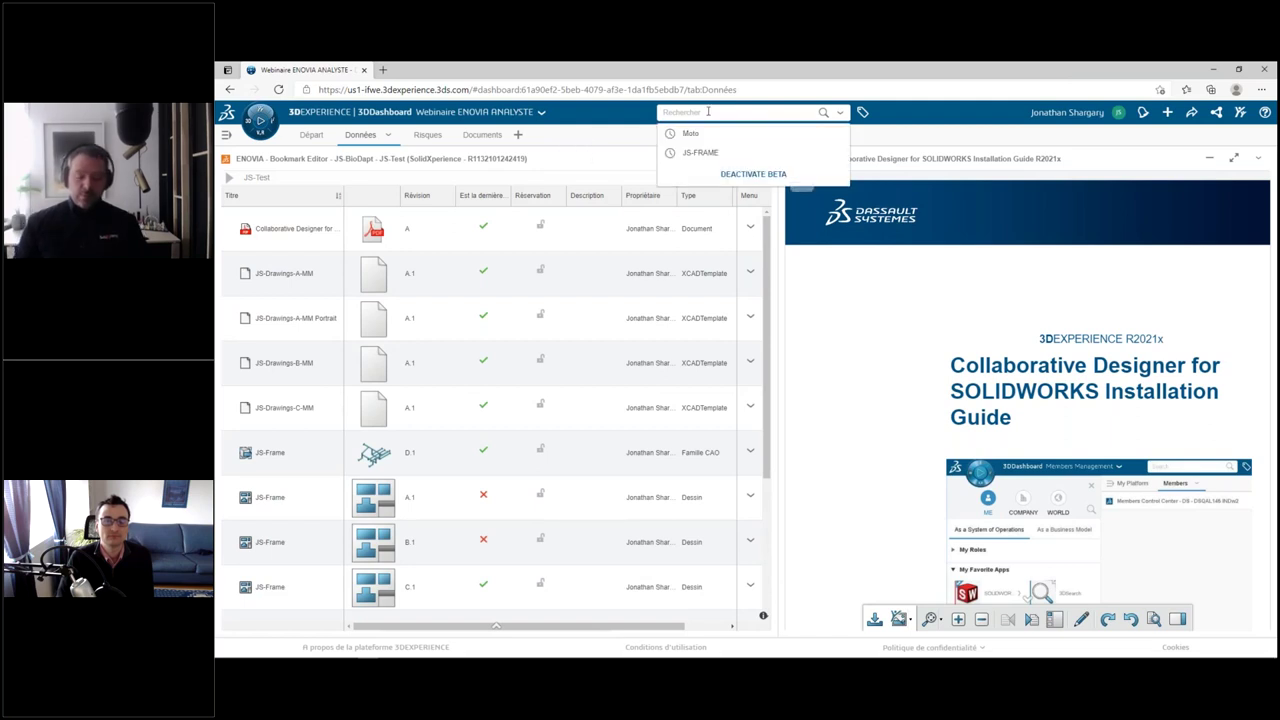
type("RMA")
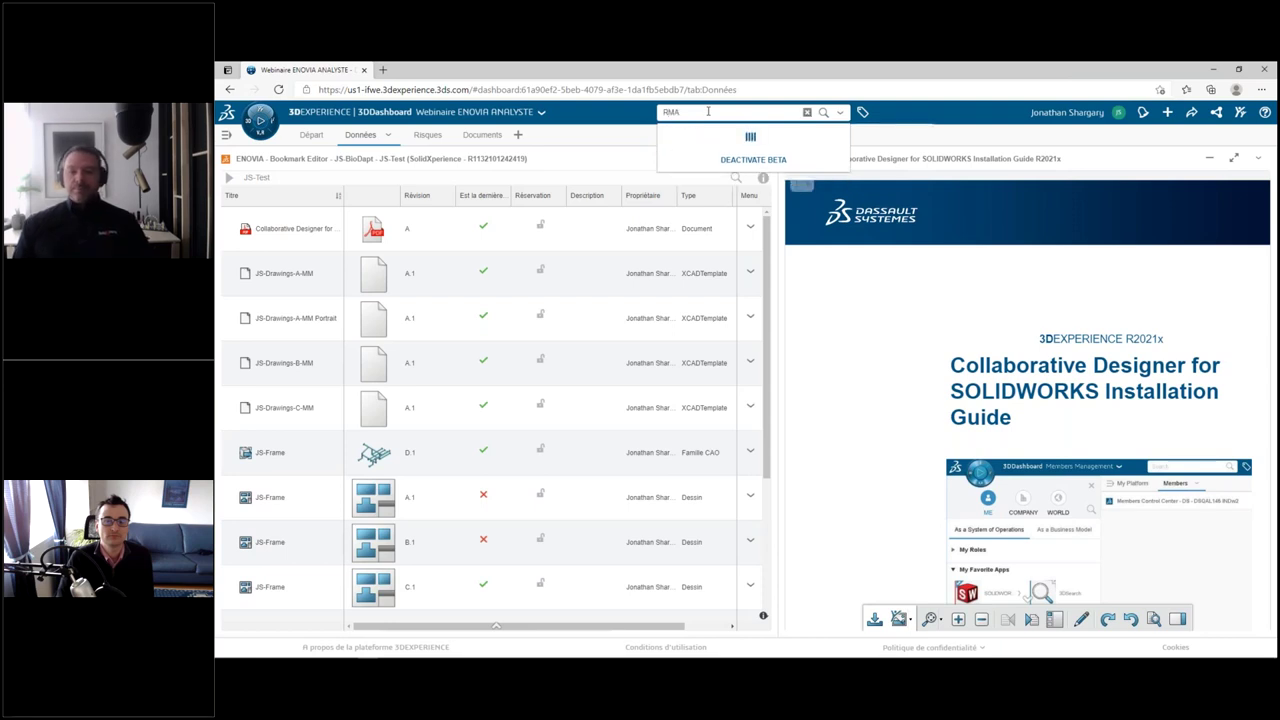
key("Return")
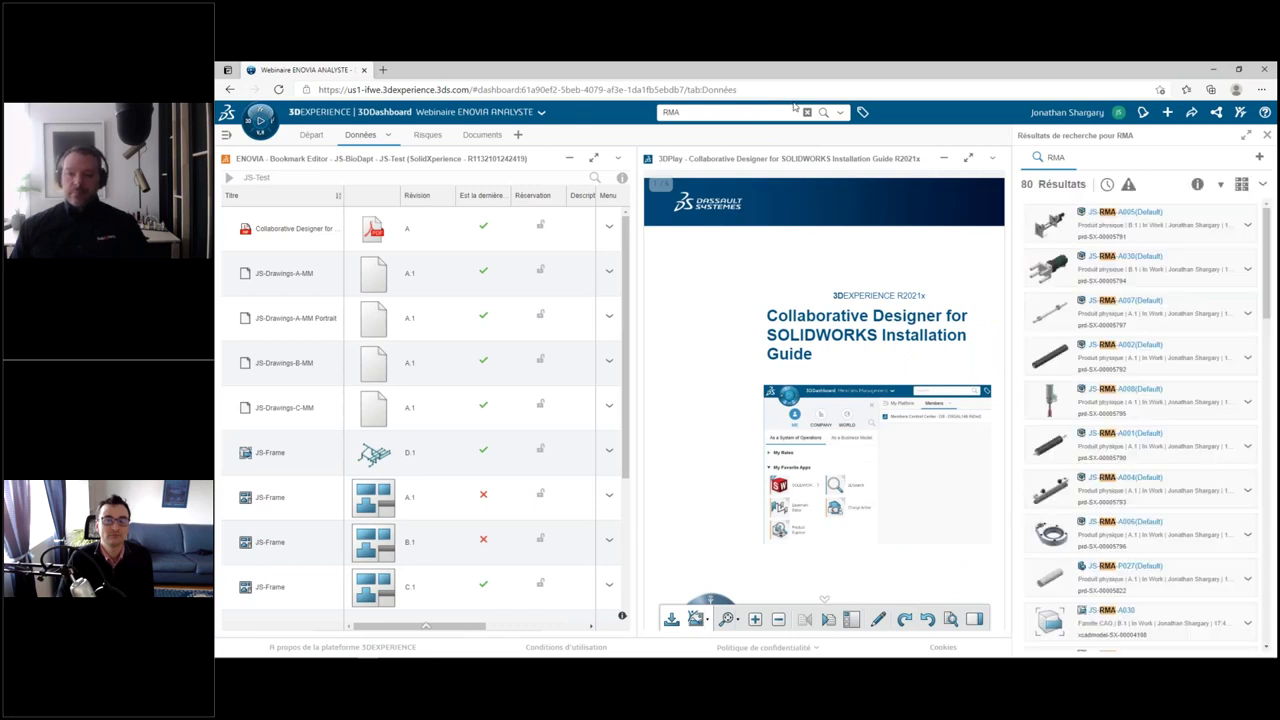
left_click_drag(1045, 222, 856, 291)
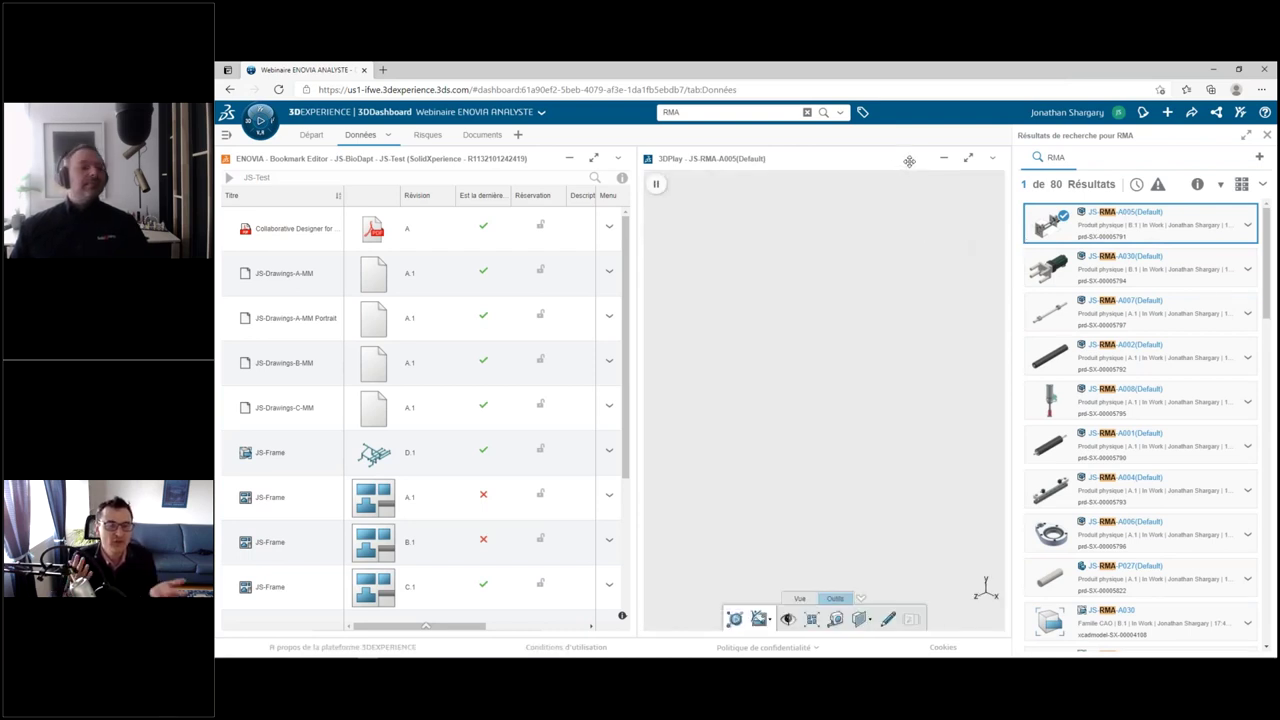
- Show the 6WTags panel, then maximize 3DPlay and the 80 RMA search results
left_click(862, 113)
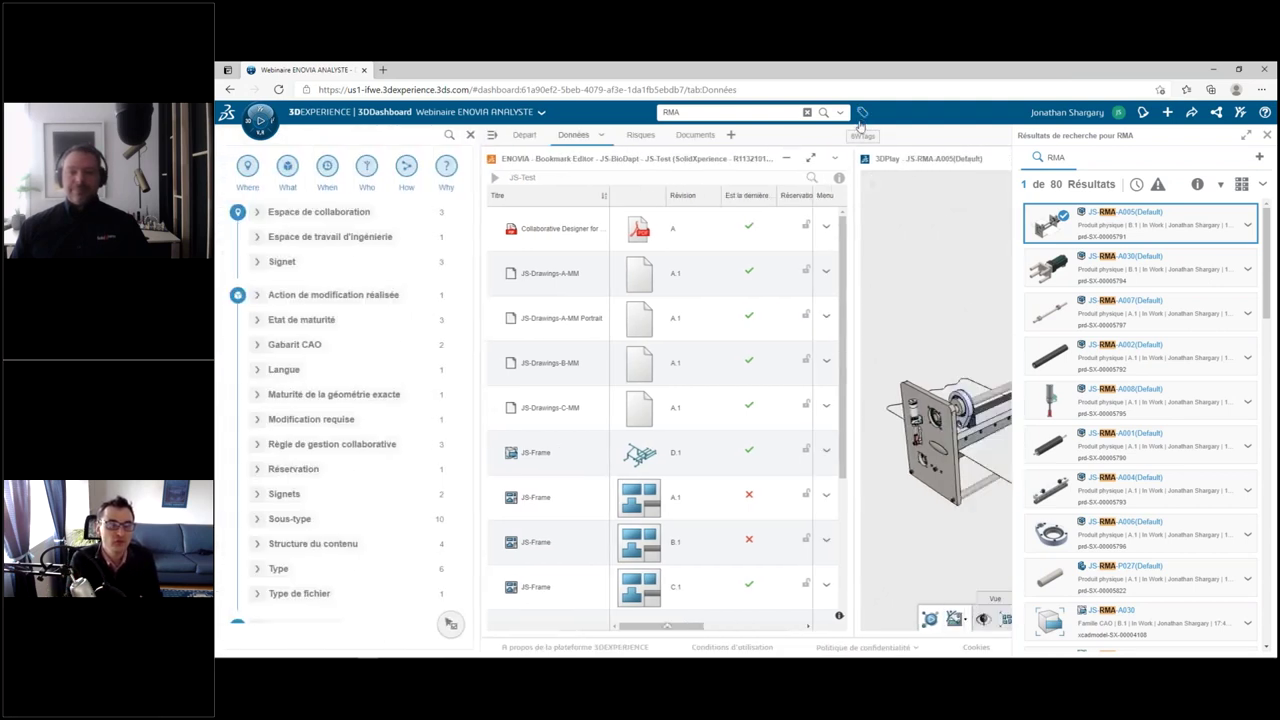
left_click(968, 158)
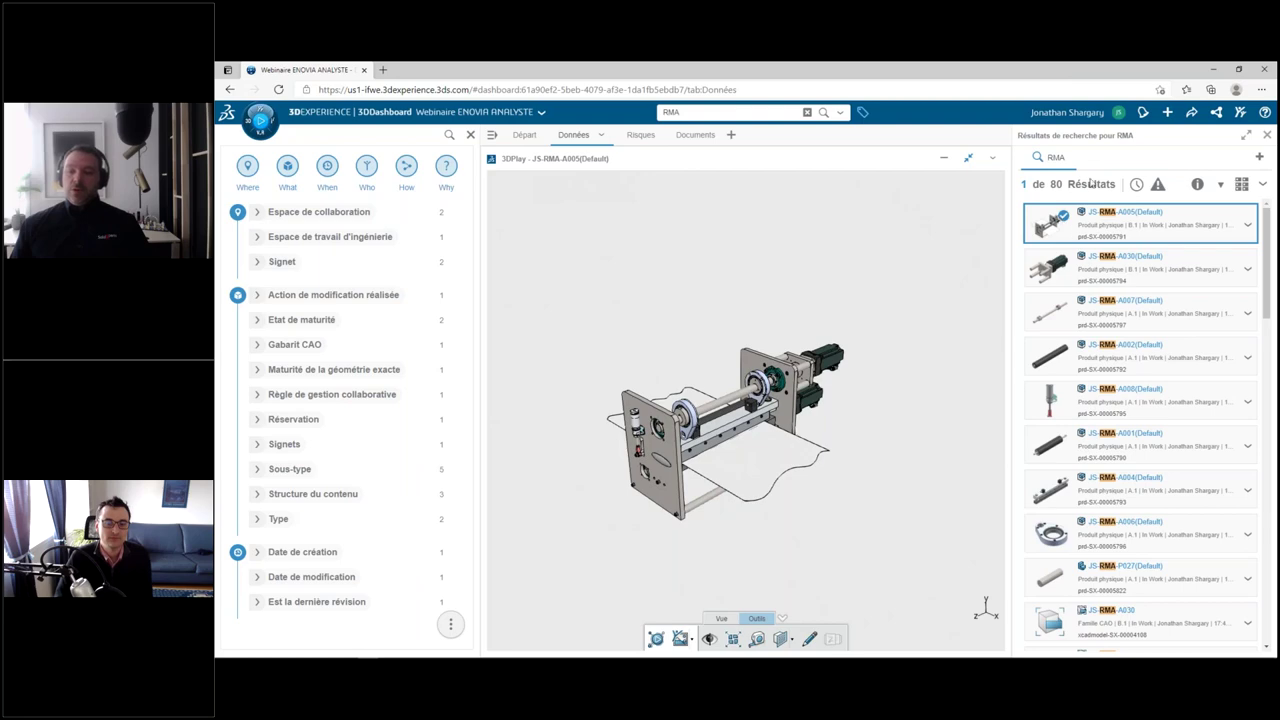
left_click(1247, 137)
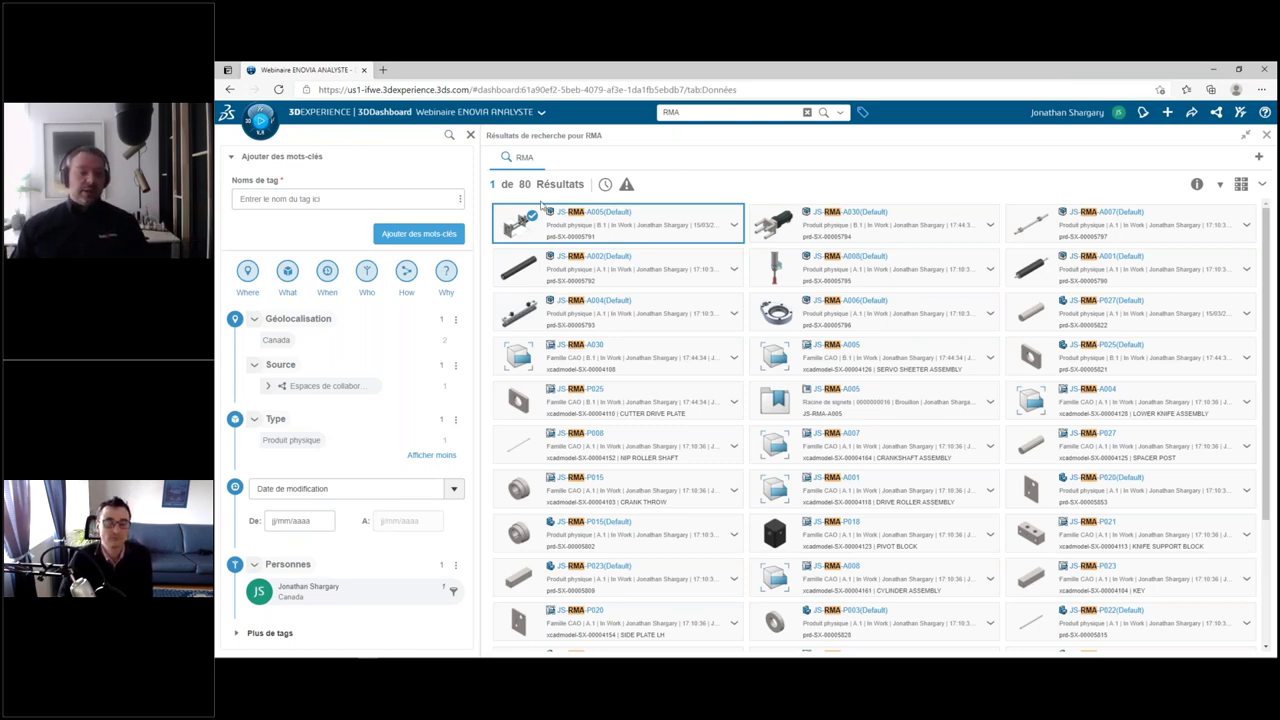
- Expand the Source and Plus de tags filters, then restore the results panel to side size
left_click(267, 387)
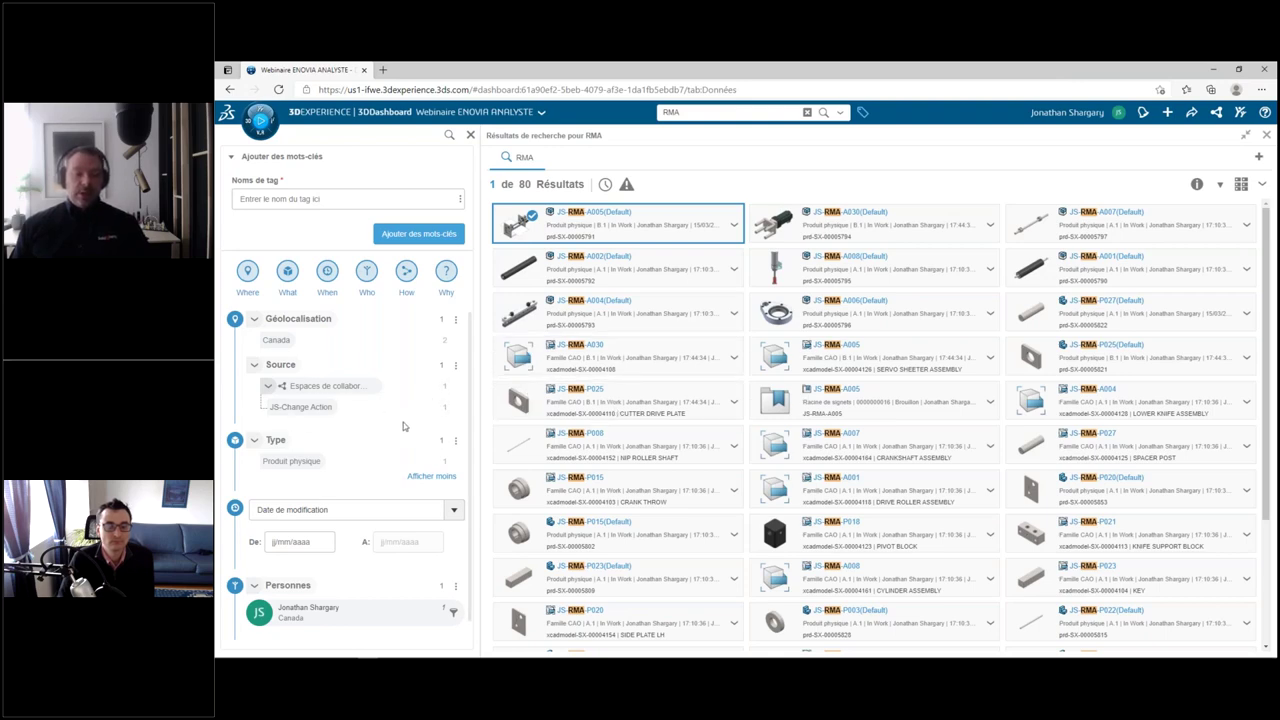
scroll(405, 430, "down", 2)
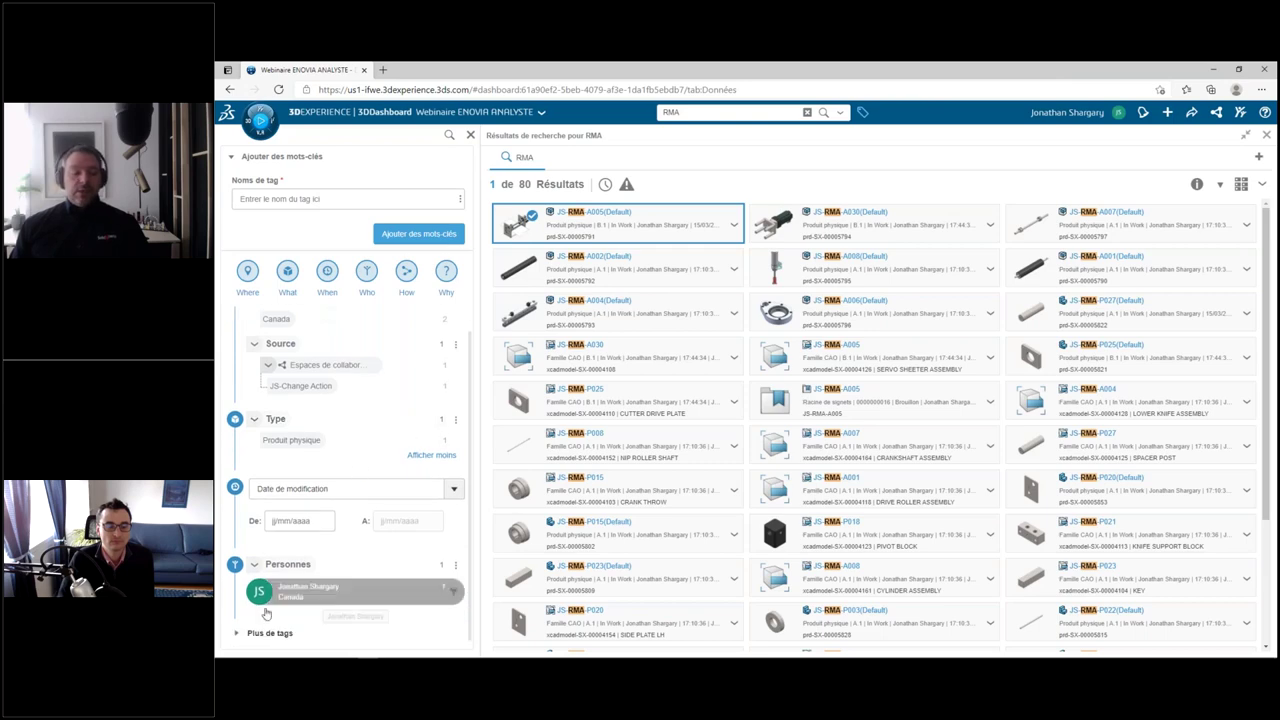
left_click(240, 638)
scroll(366, 543, "down", 6)
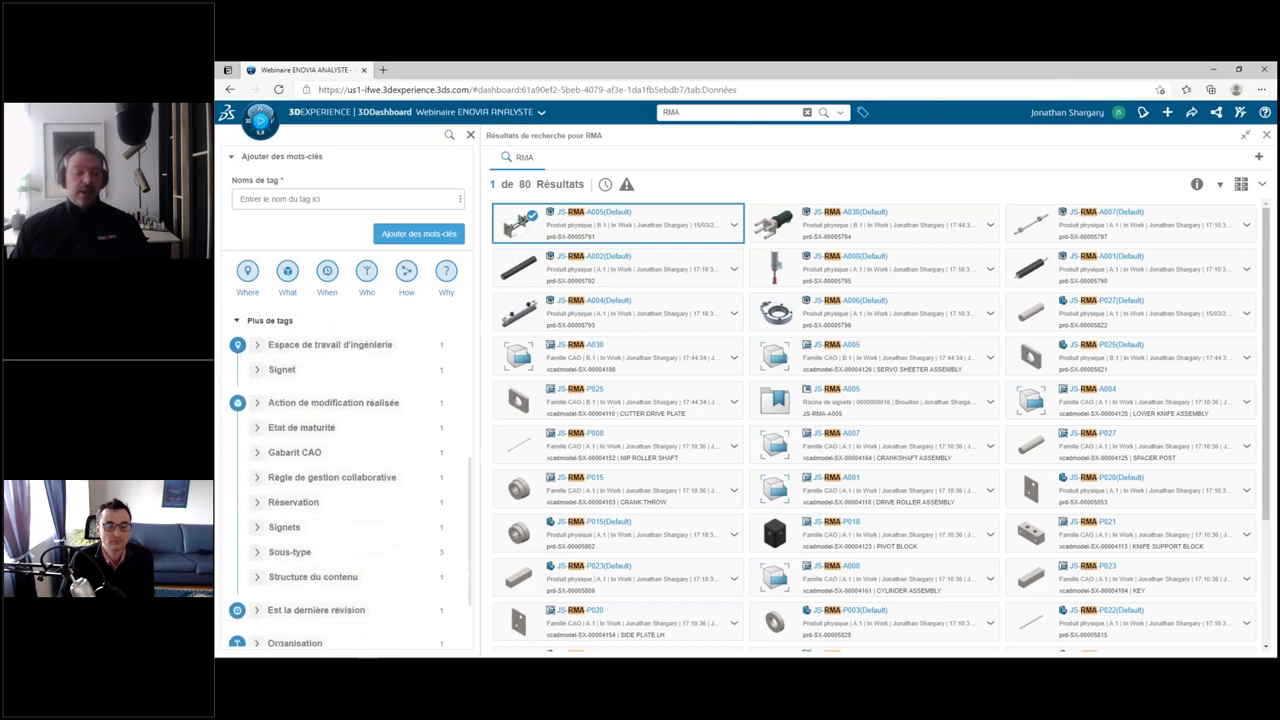
scroll(432, 478, "up", 2)
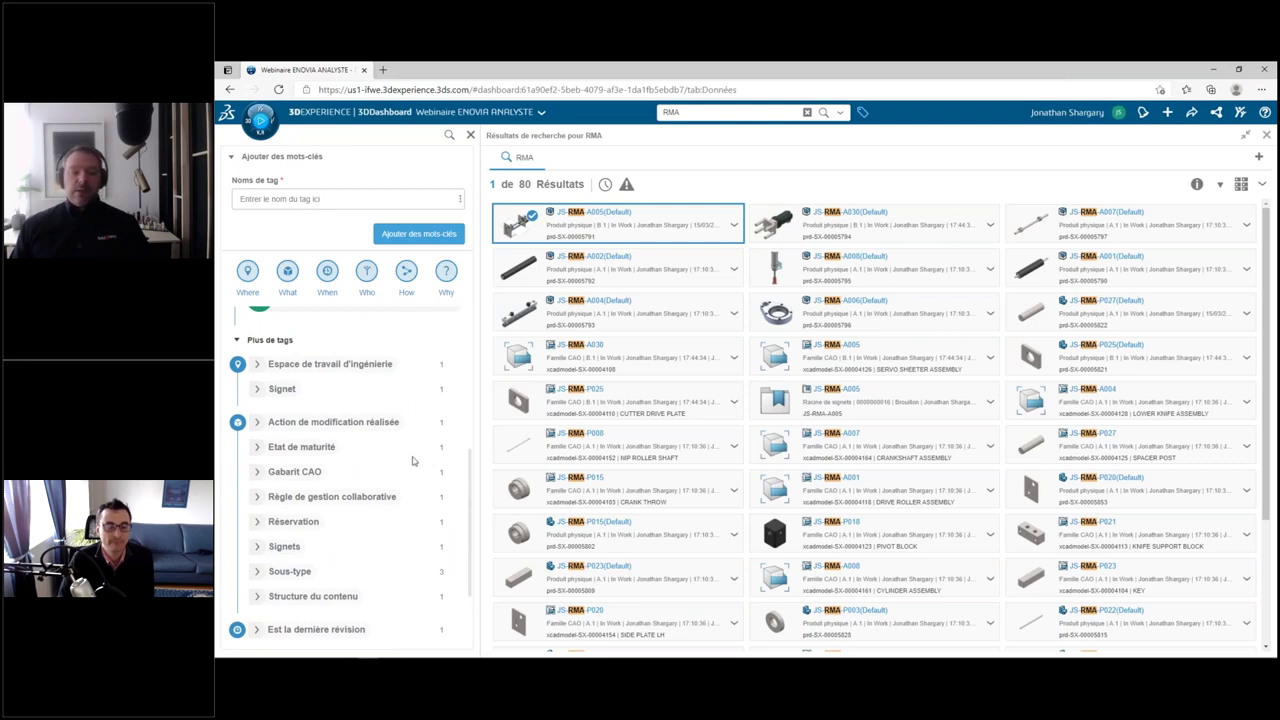
scroll(413, 460, "up", 5)
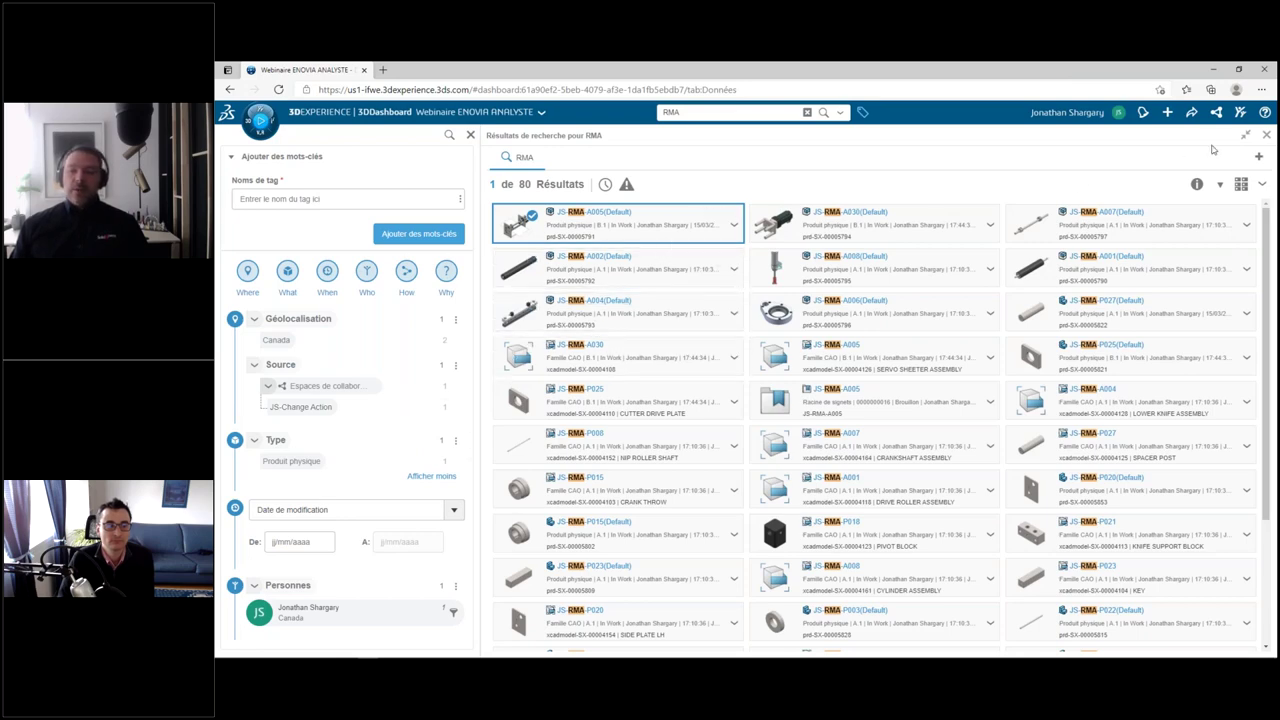
left_click(1244, 137)
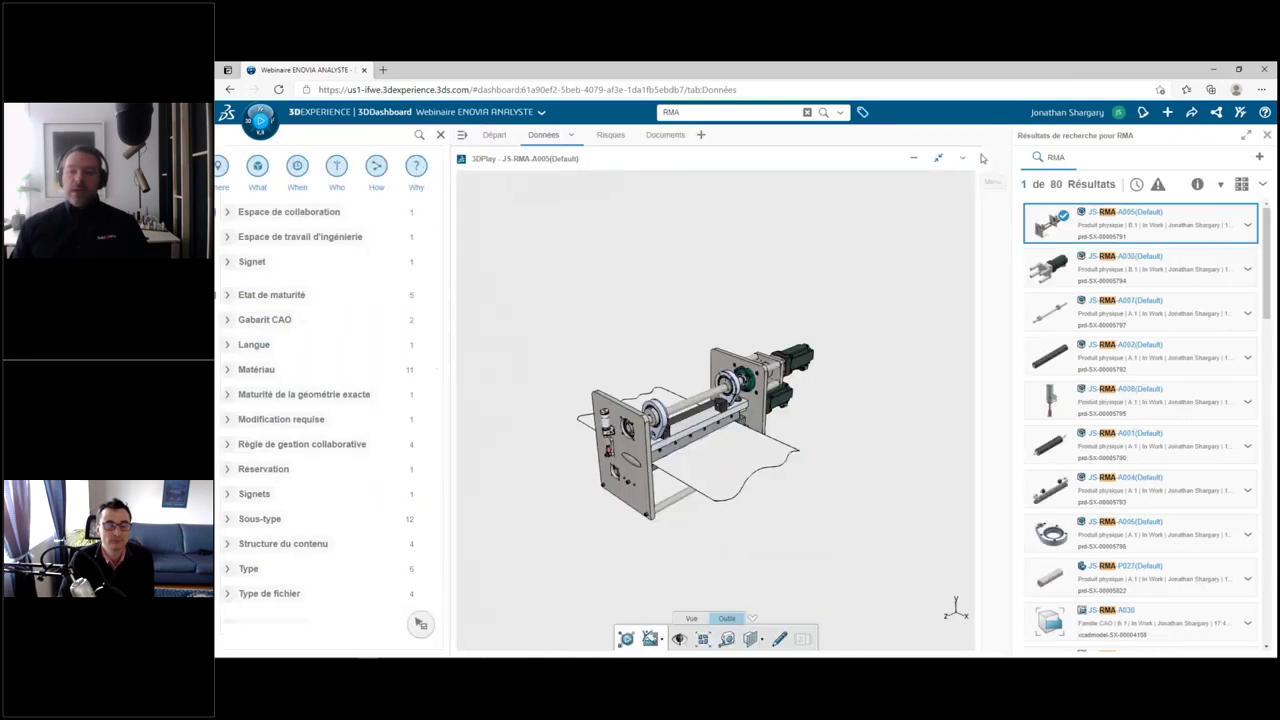
- Close the RMA results, rotate JS-RMA-A005 in 3DPlay, and reopen the 6WTags panel
left_click(1267, 134)
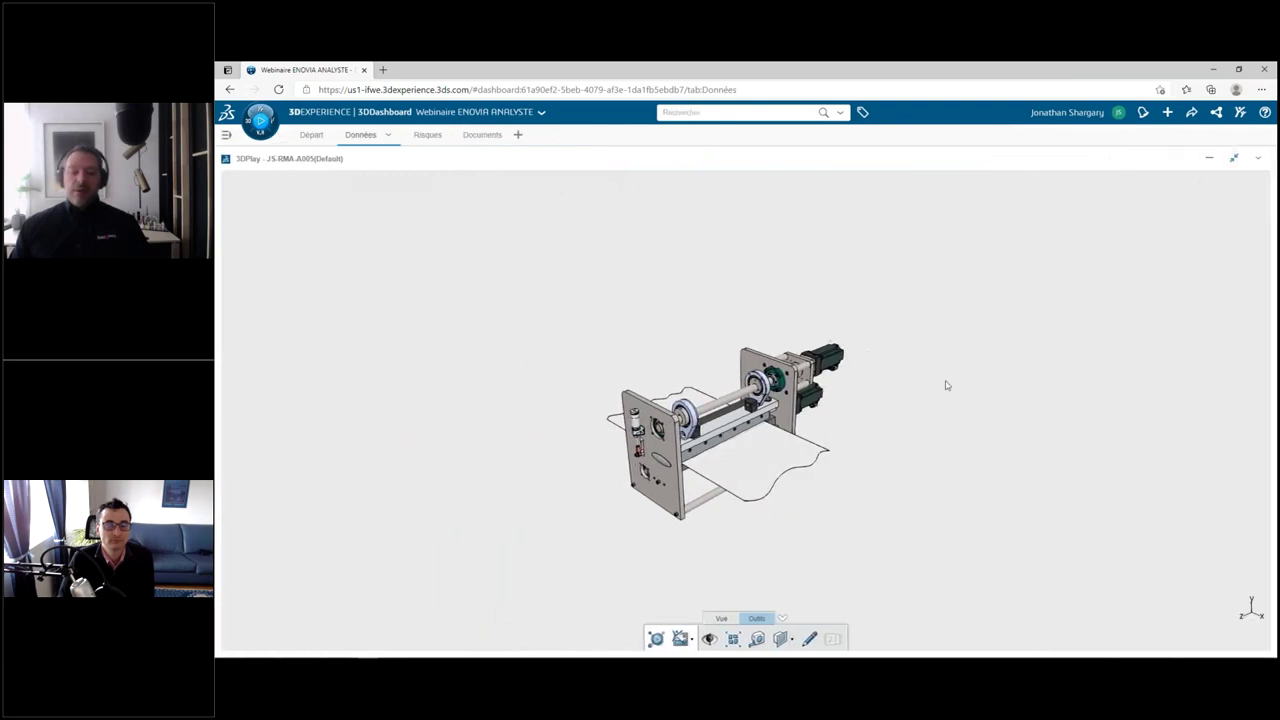
mouse_move(902, 414)
left_mouse_down()
mouse_move(990, 455)
mouse_move(874, 474)
left_mouse_up()
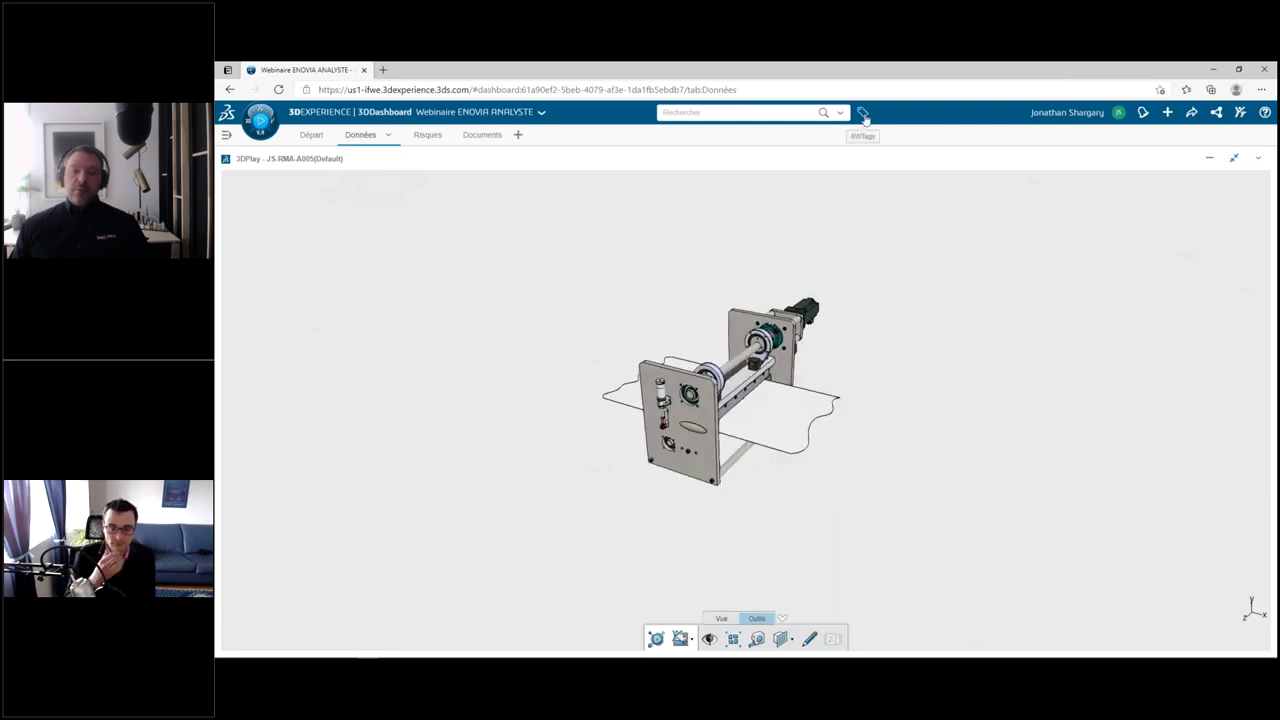
left_click(863, 115)
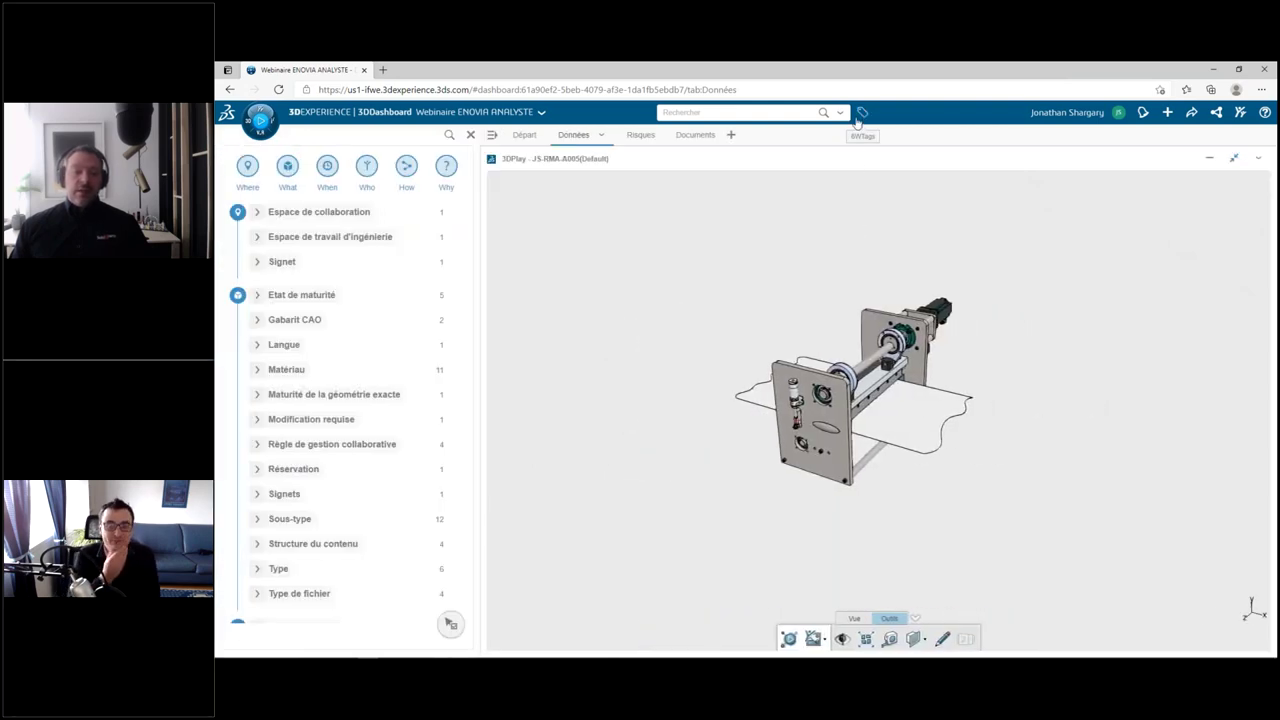
- Expand Etat de maturité and cycle its display through pie, bar and list views
left_click(257, 297)
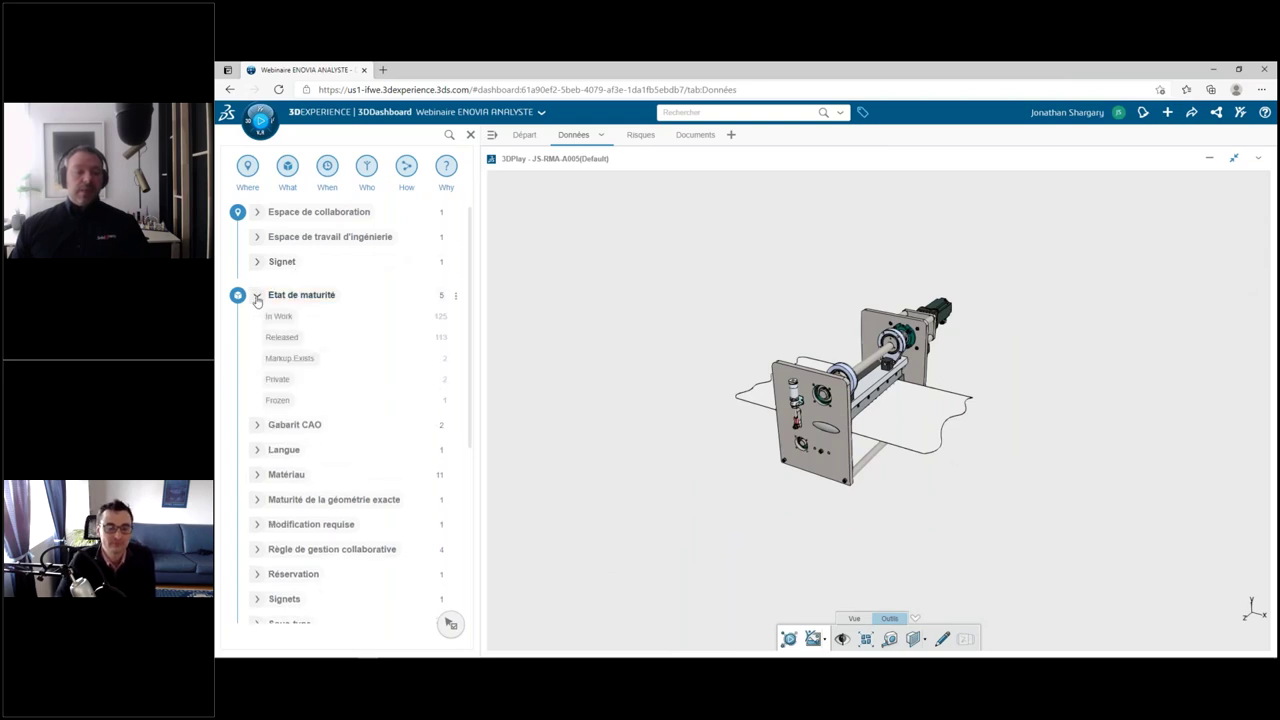
left_click(459, 297)
left_click(459, 296)
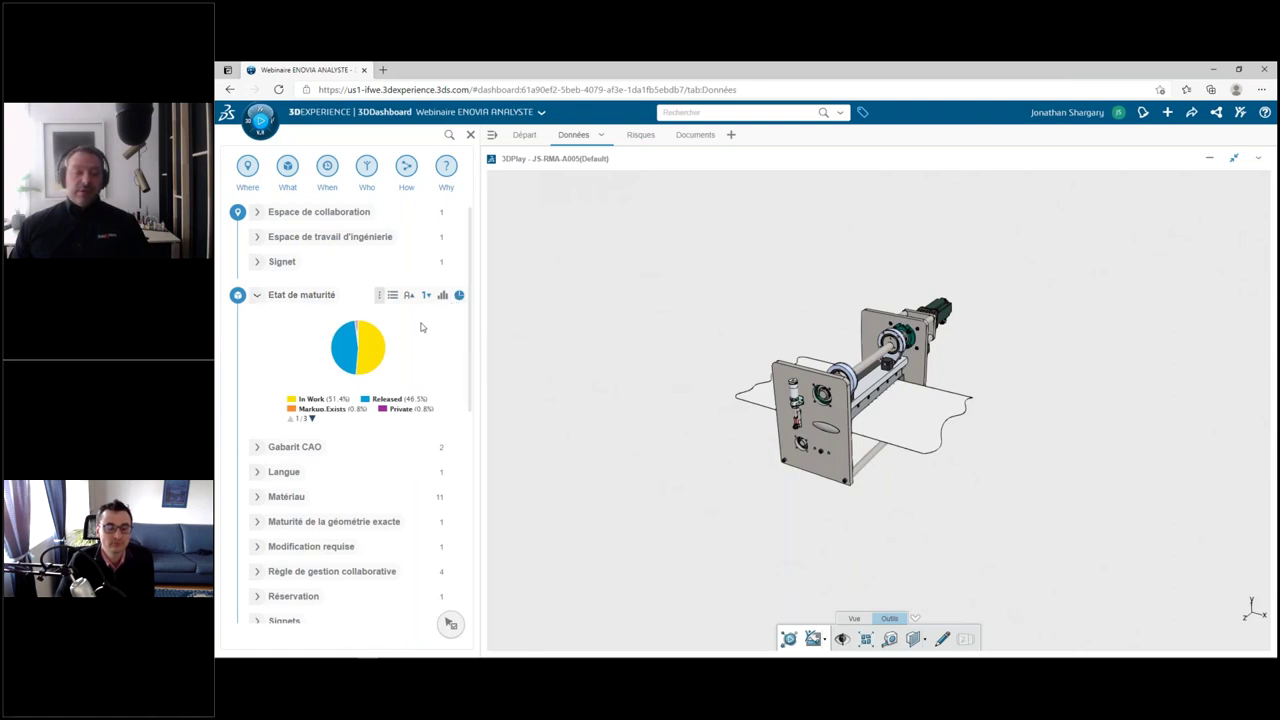
mouse_move(392, 335)
left_click(443, 296)
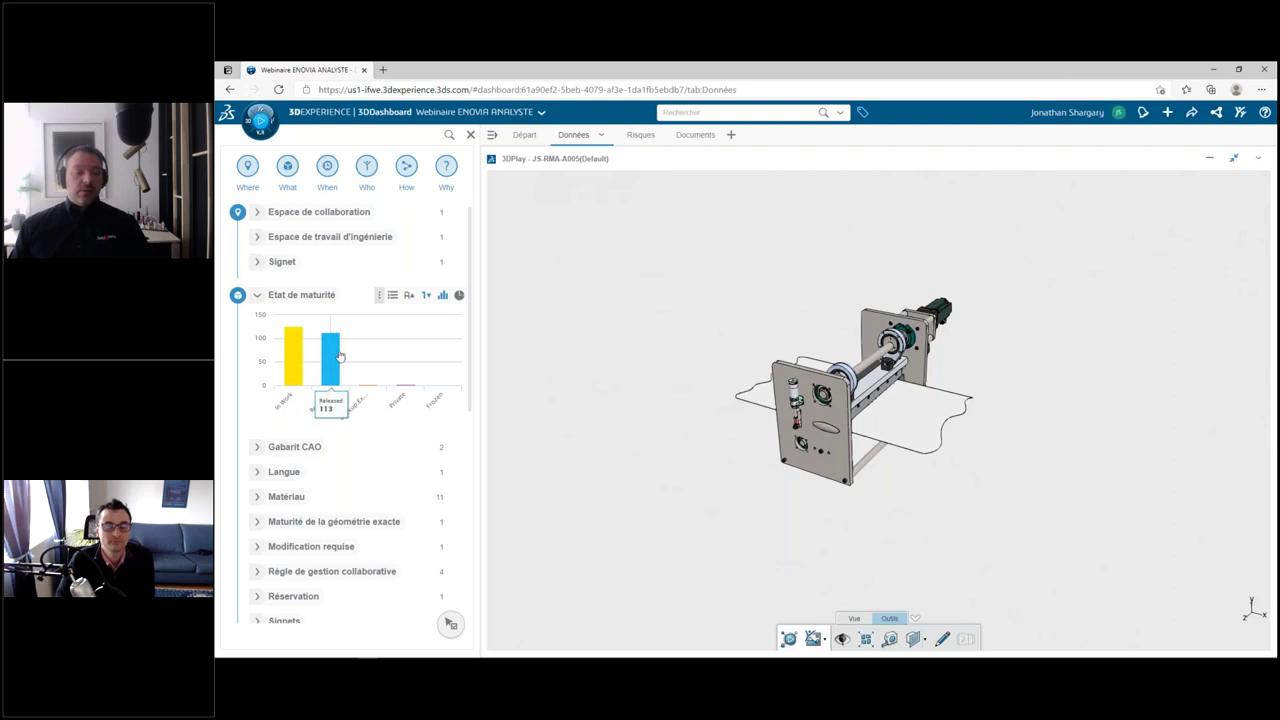
left_click(459, 295)
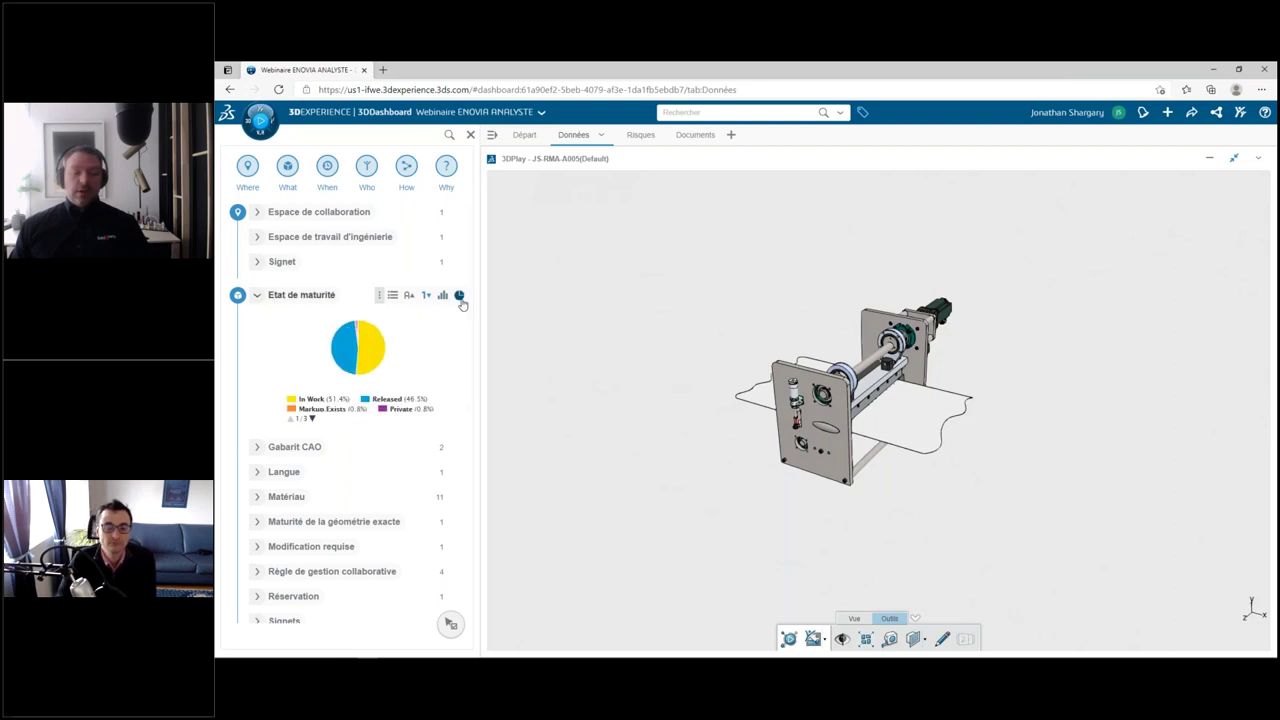
left_click(459, 296)
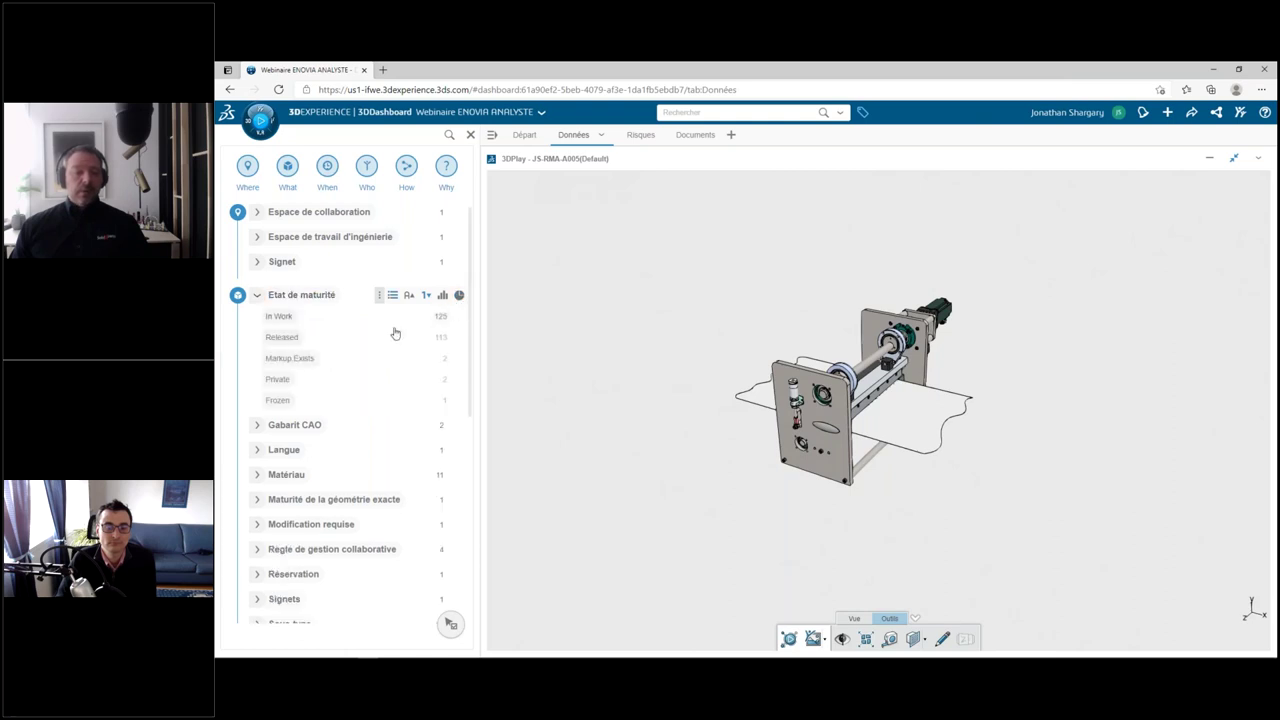
- Expand the Matériau facet and chart it as a pie, with A at 90.2%
left_click(260, 476)
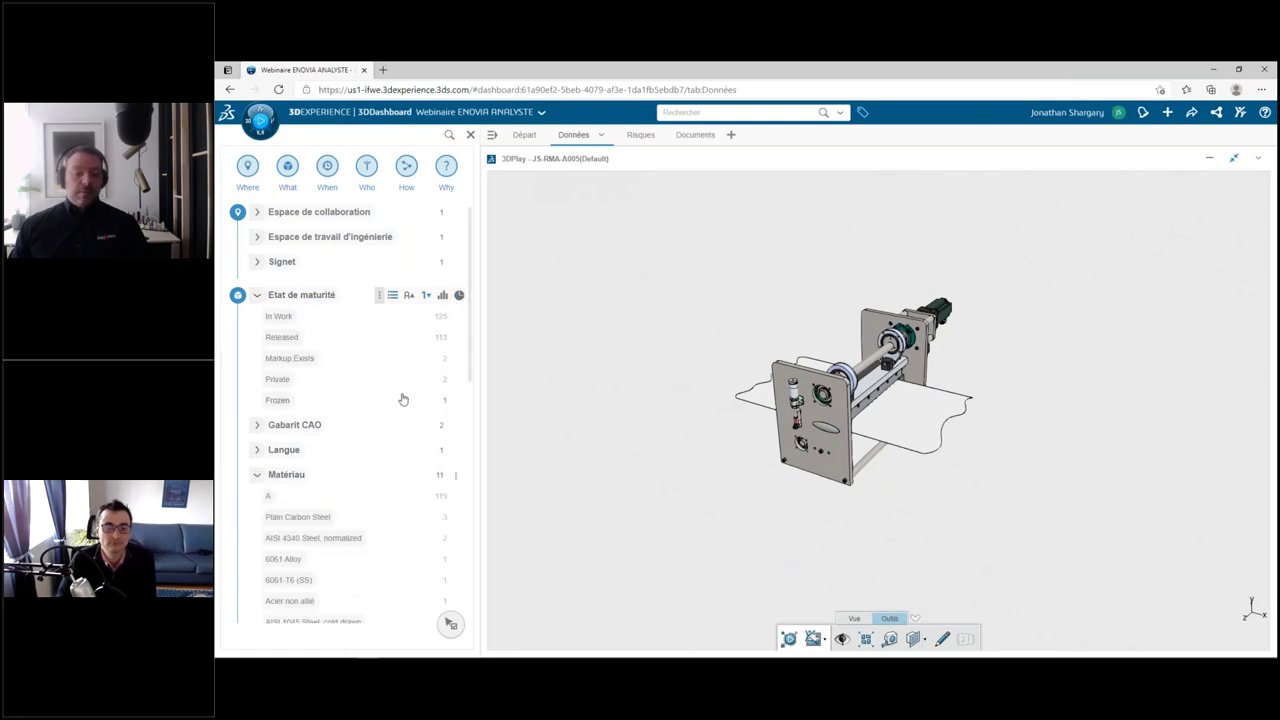
scroll(400, 397, "down", 3)
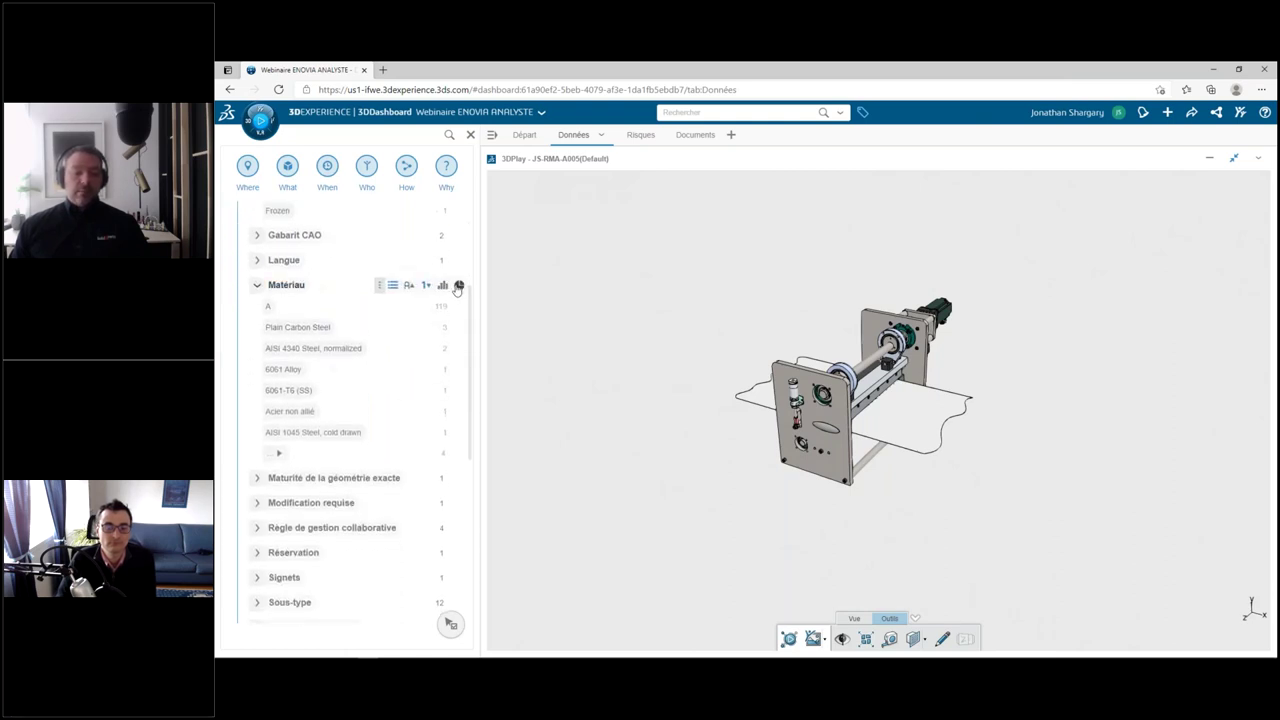
left_click(458, 286)
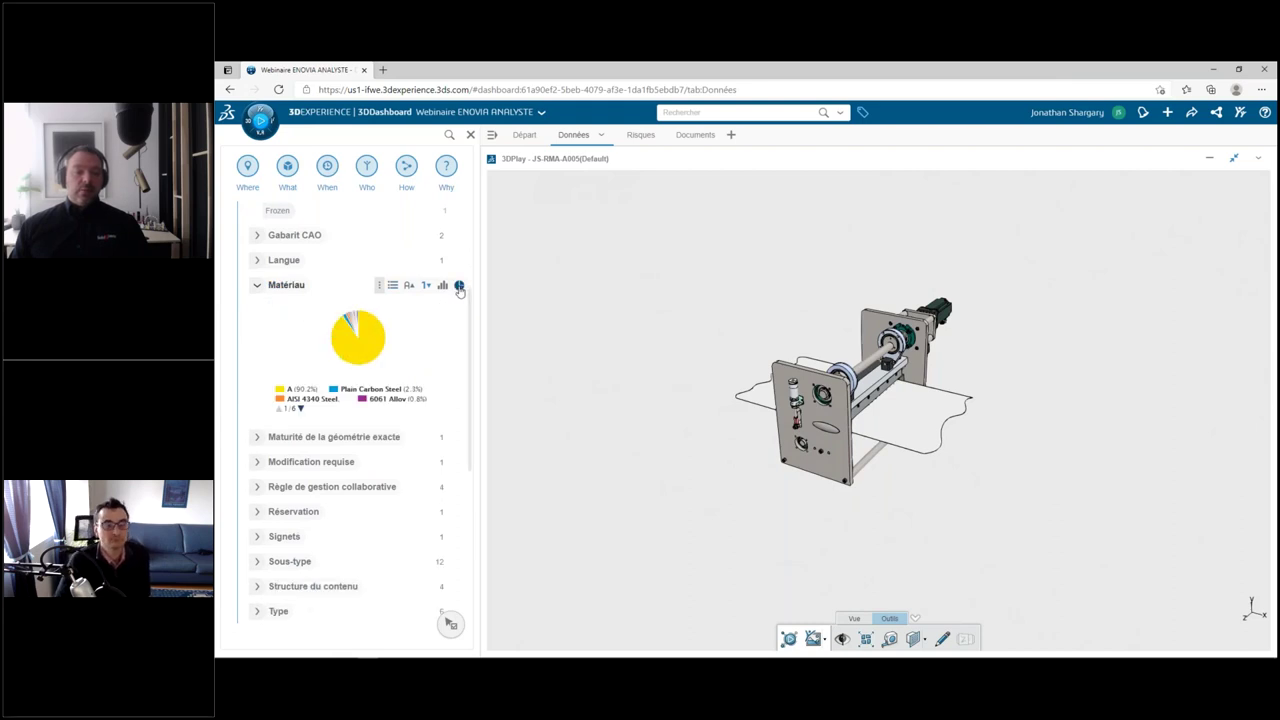
- Refresh the 3D viewer and return the Matériau facet to a collapsed value list
left_click(1258, 158)
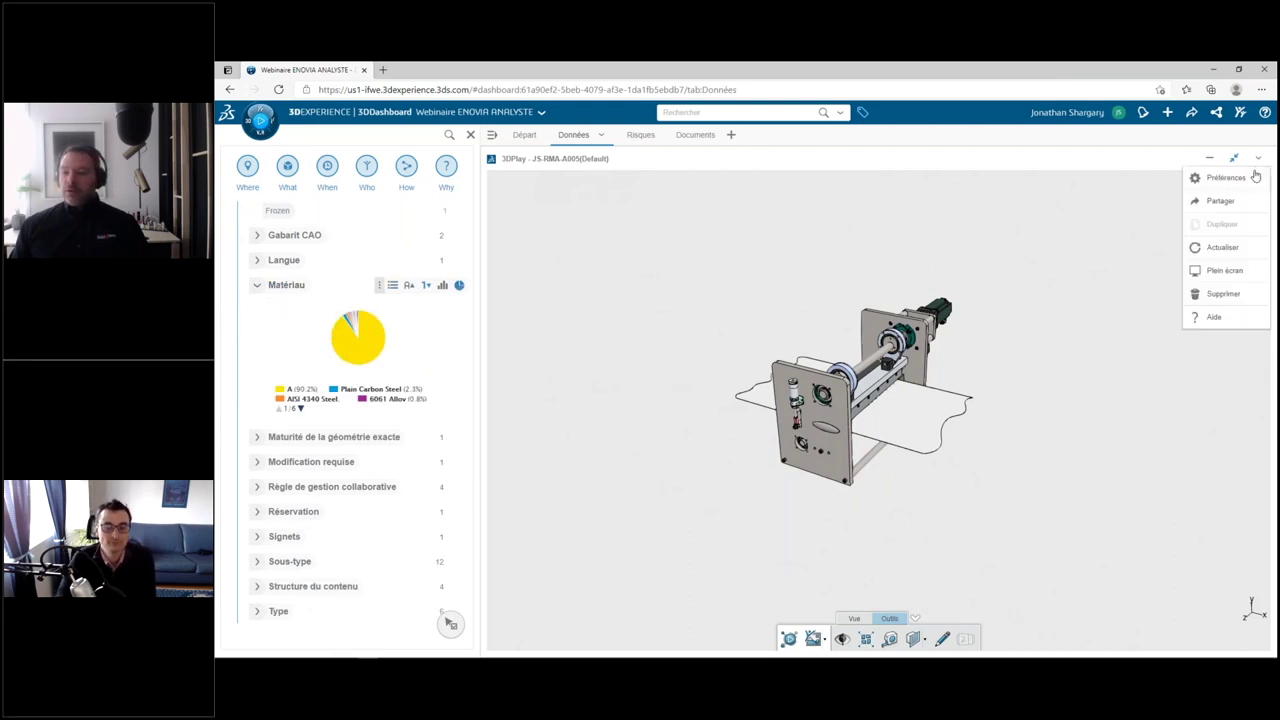
left_click(1222, 249)
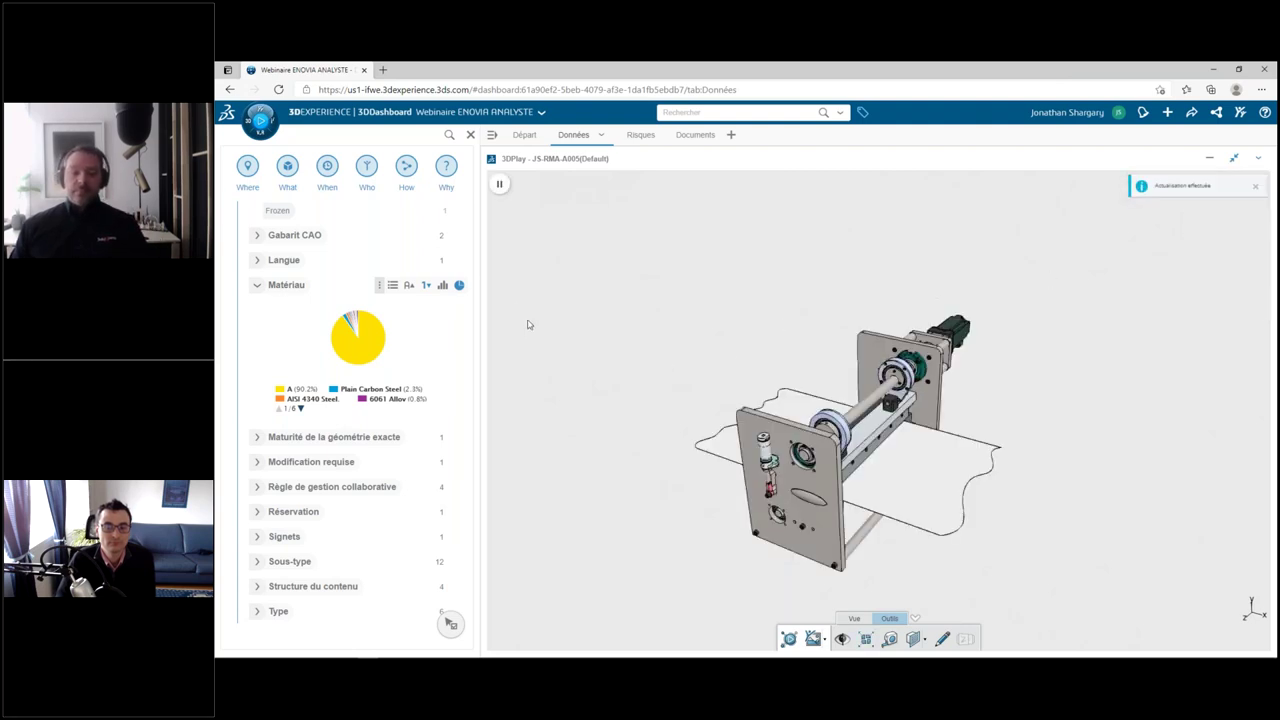
left_click(460, 286)
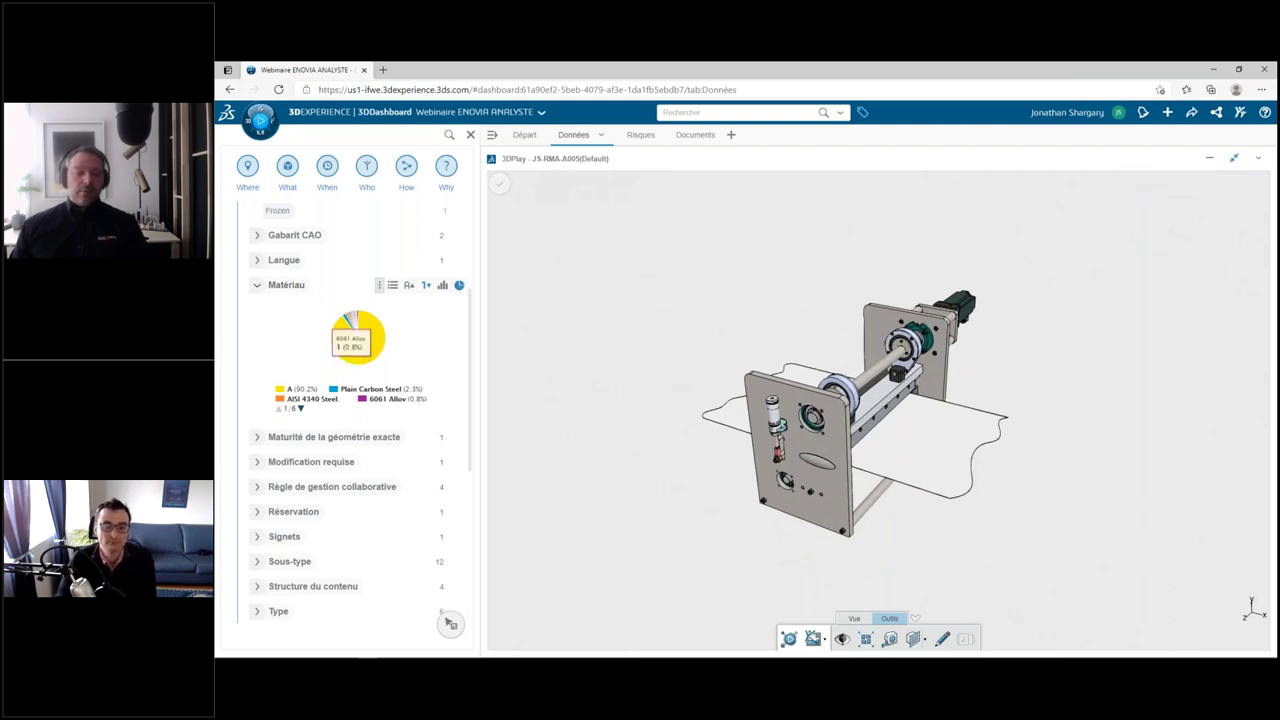
left_click(460, 286)
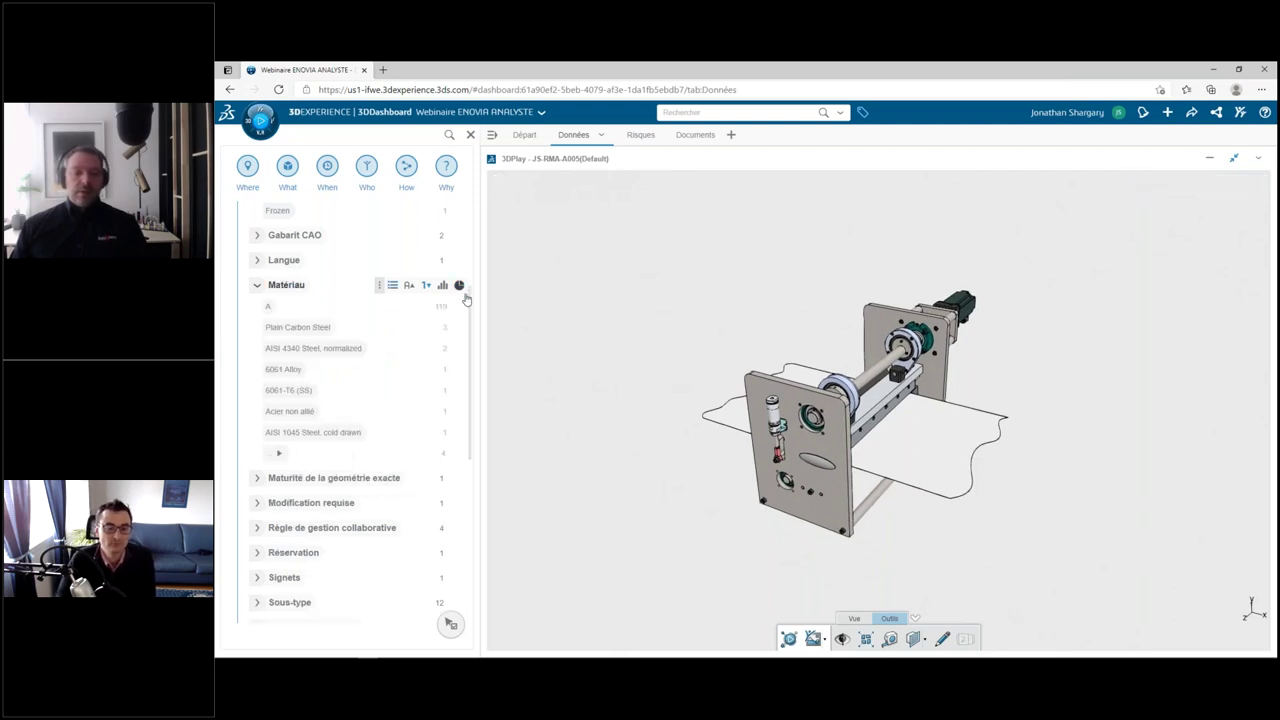
left_click(258, 288)
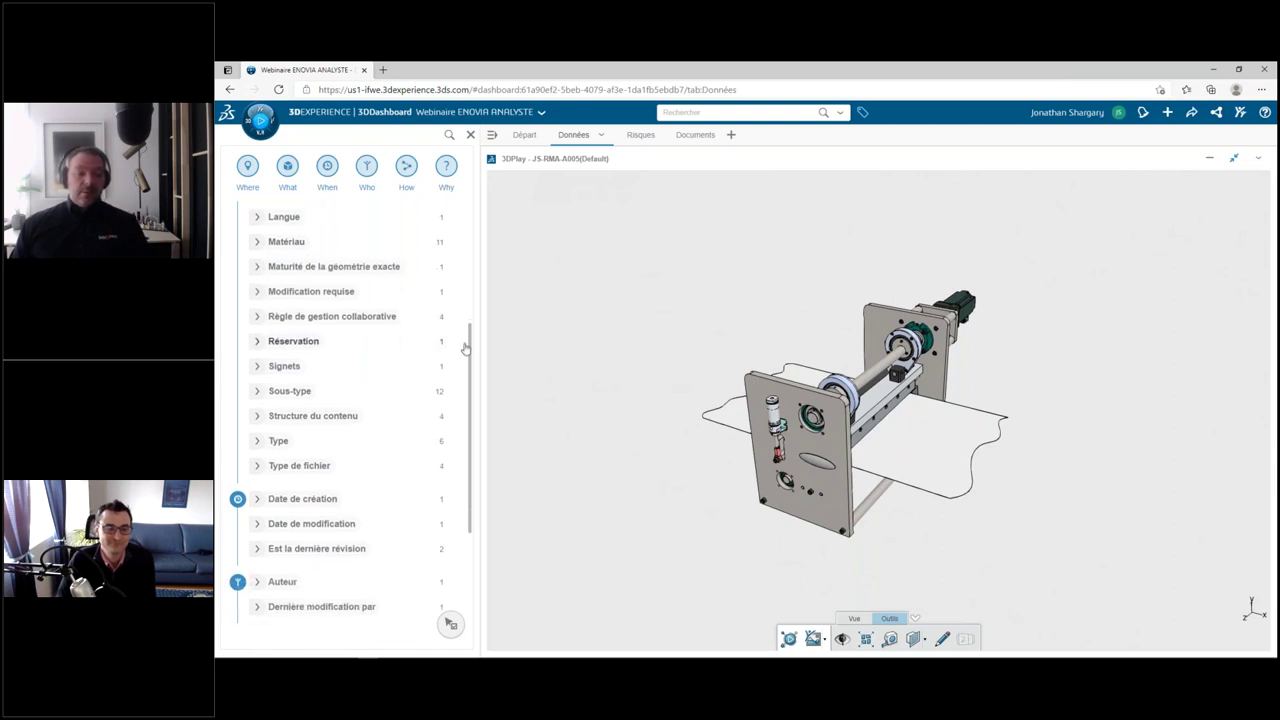
- Filter the tag results by material AISI 4340 Steel, normalized
left_click_drag(472, 324, 470, 333)
scroll(408, 314, "up", 2)
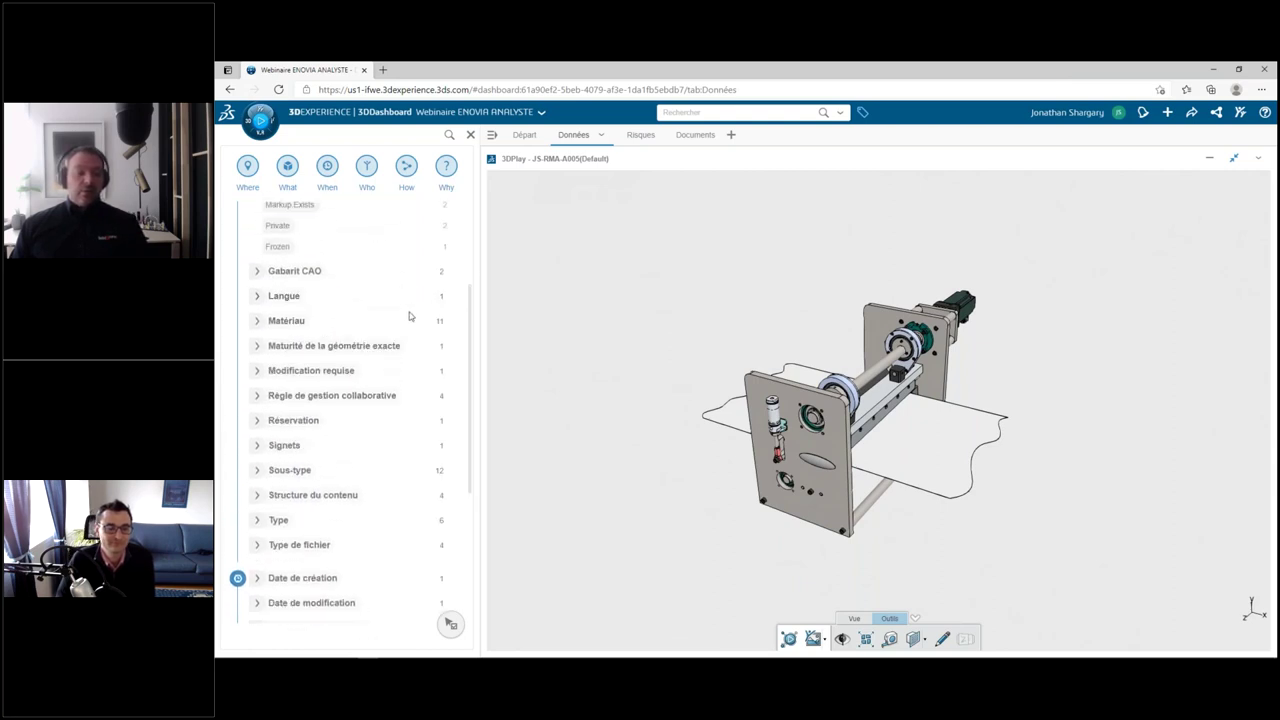
left_click(257, 321)
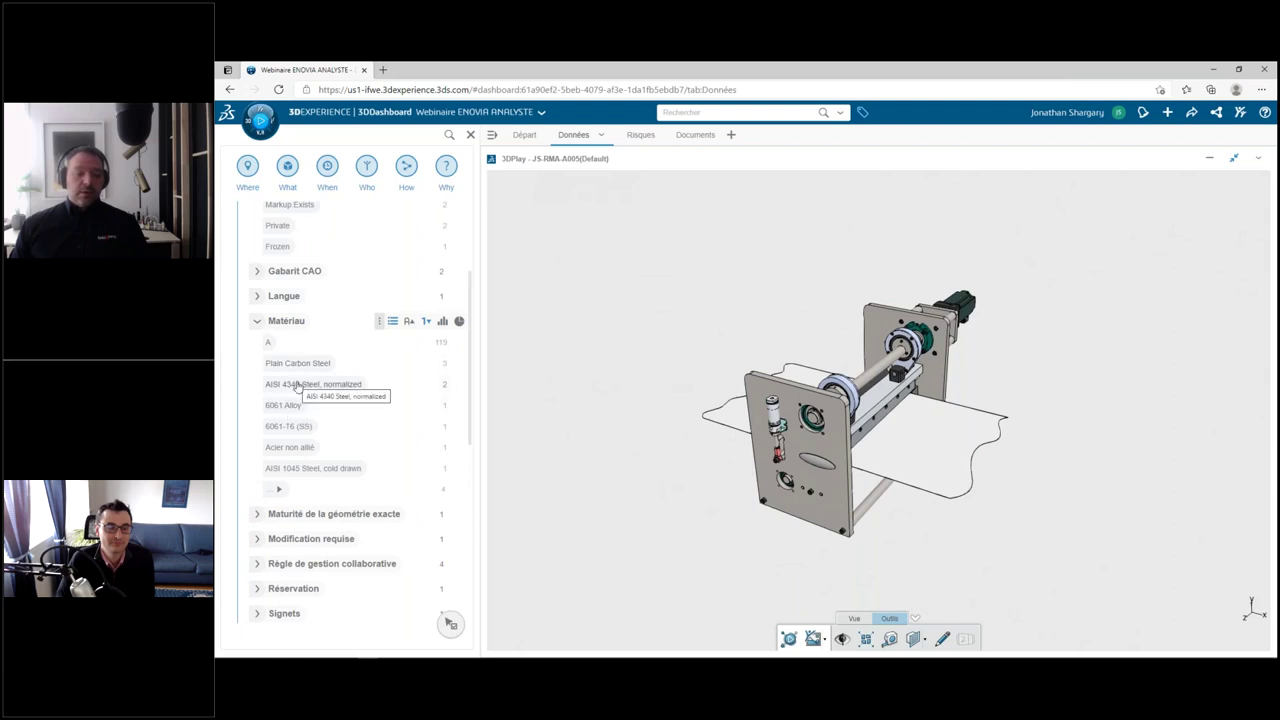
left_click(297, 386)
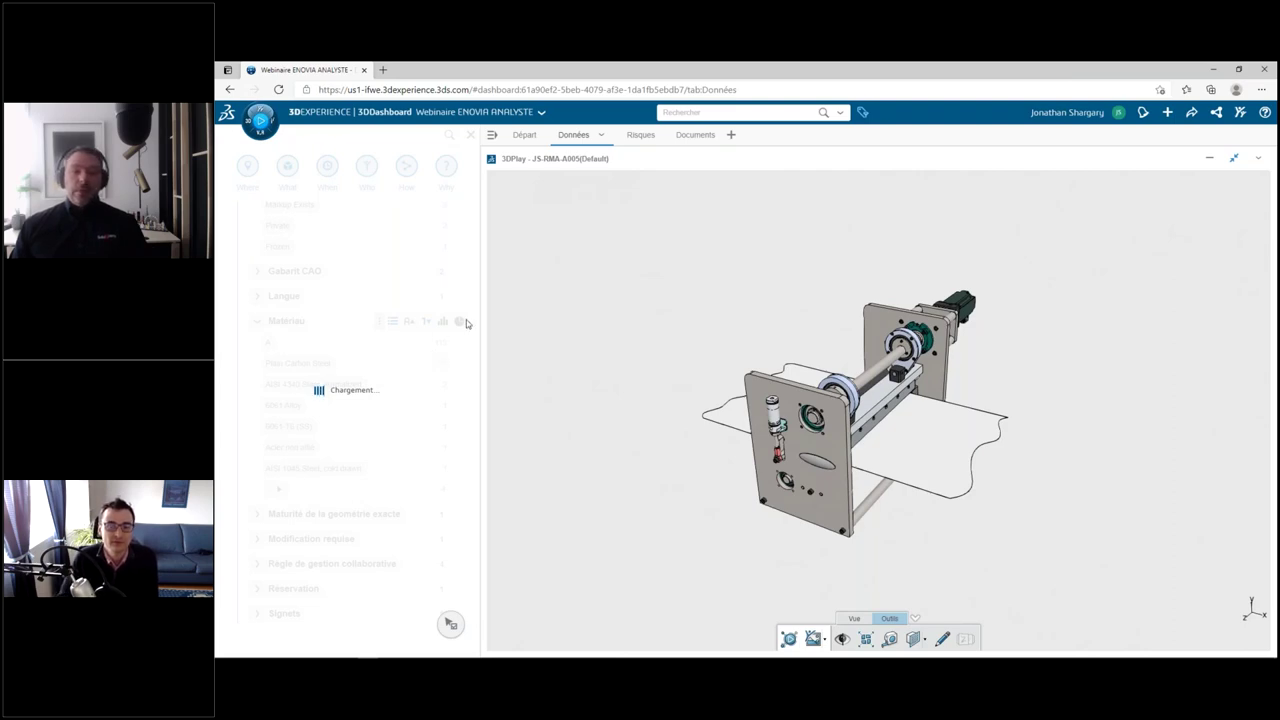
- Restore the 3DPlay viewer, close the 6W tags panel, and reveal the slide's Bookmark bullet
left_click(1233, 159)
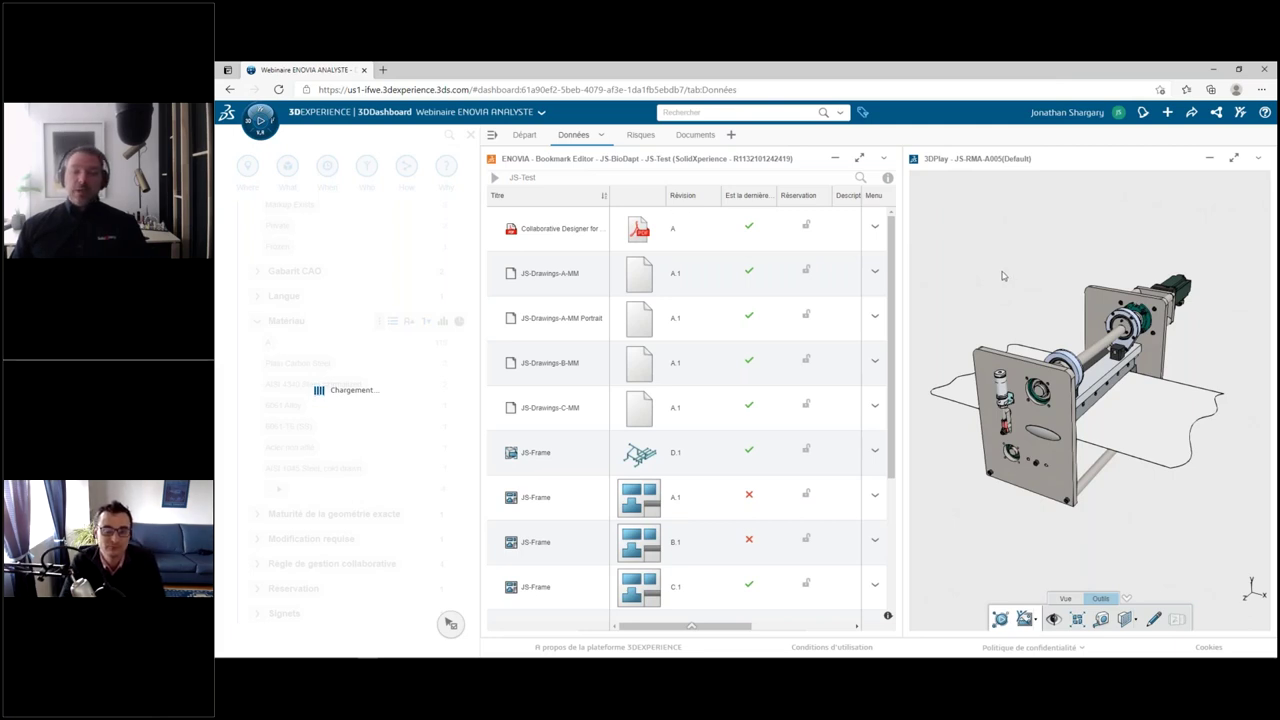
left_click(864, 115)
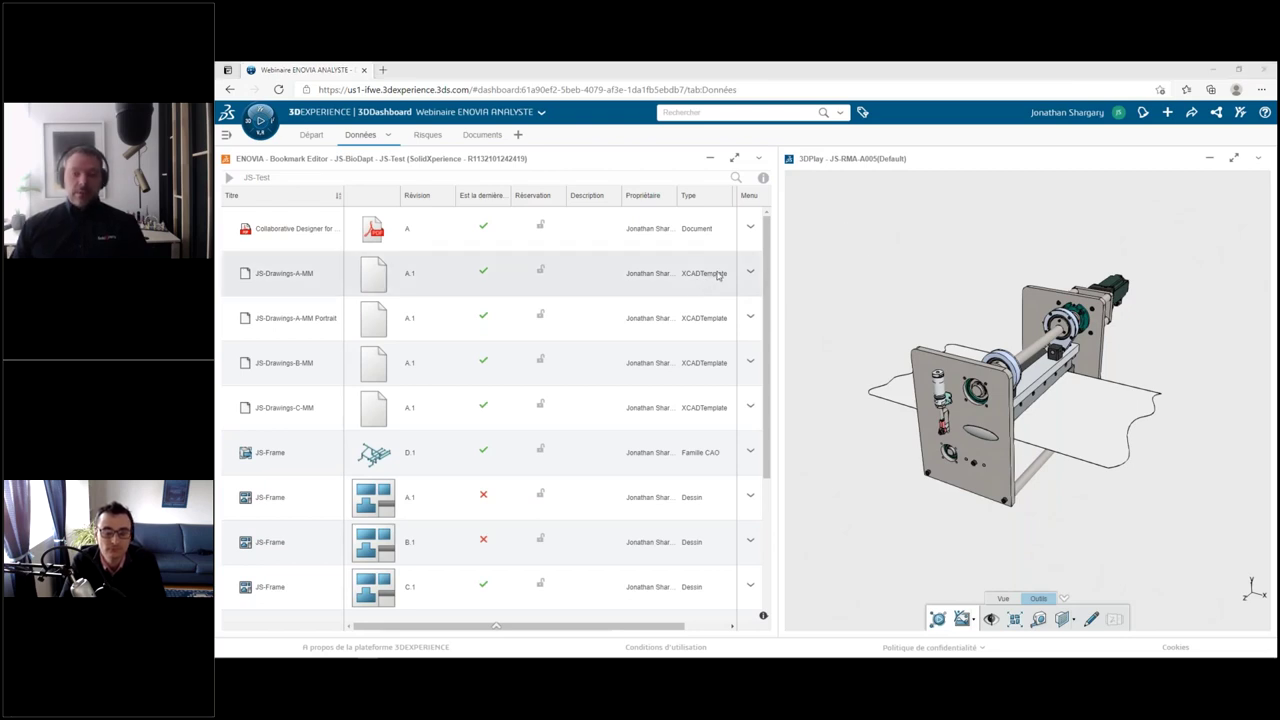
key("alt+Tab")
key("Right")
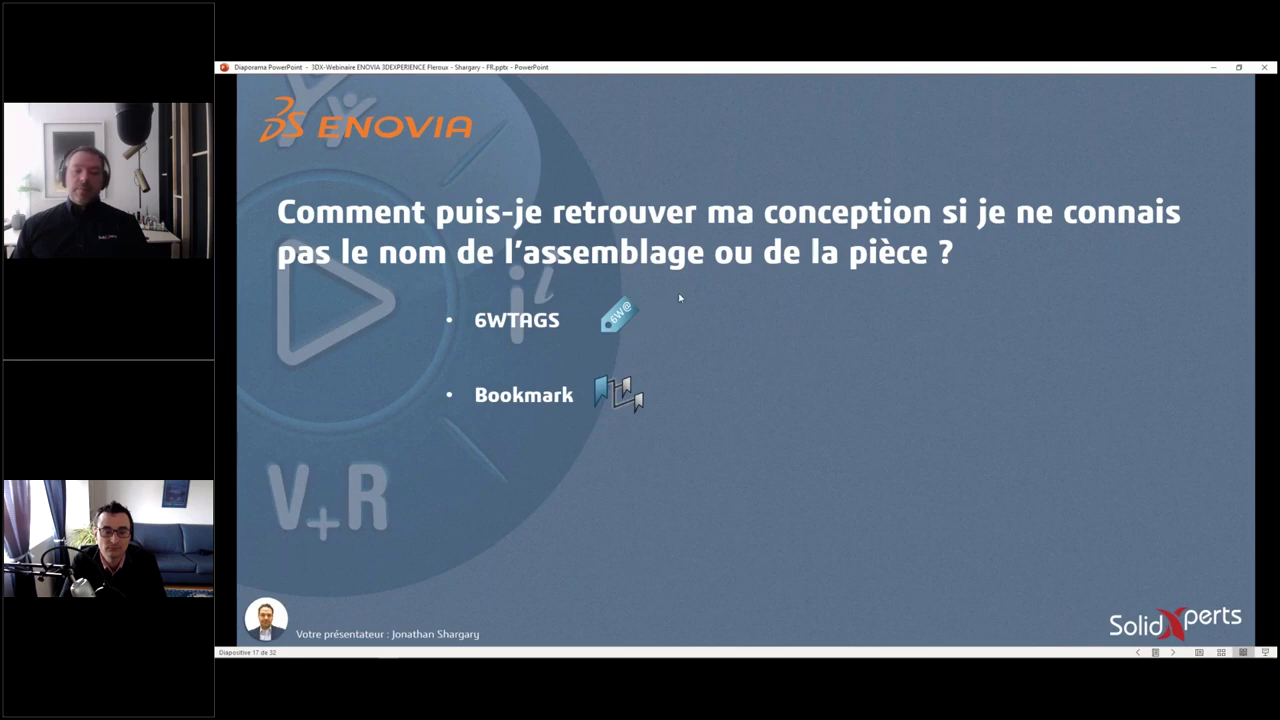
- Back in 3DEXPERIENCE, maximize the Bookmark Editor to show the JS-Test list
key("super+Tab")
left_click(669, 243)
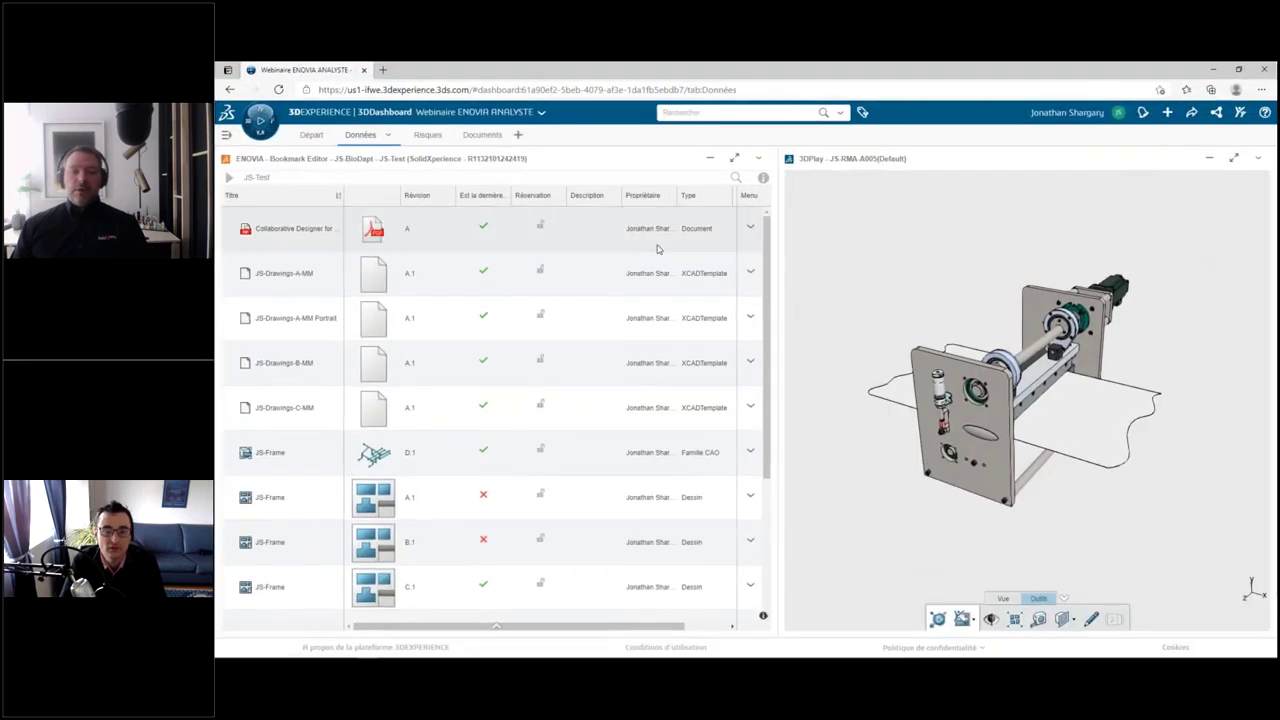
scroll(768, 240, "down", 1)
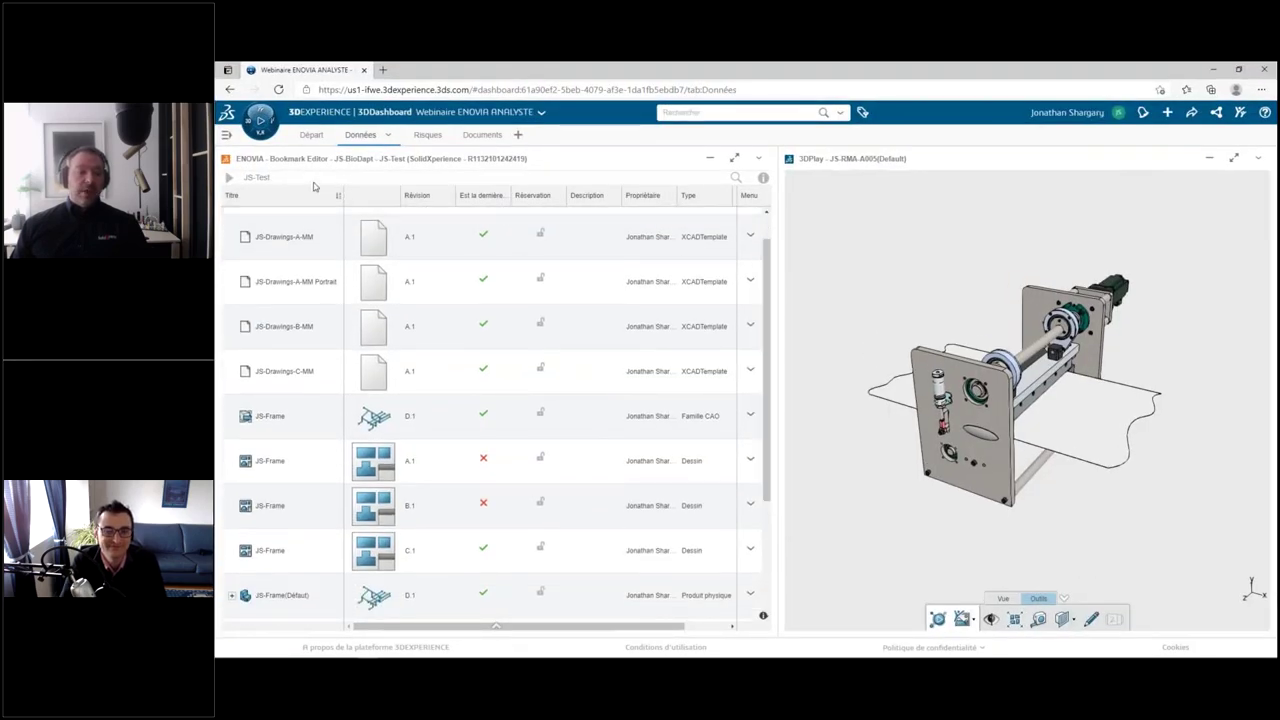
left_click(731, 160)
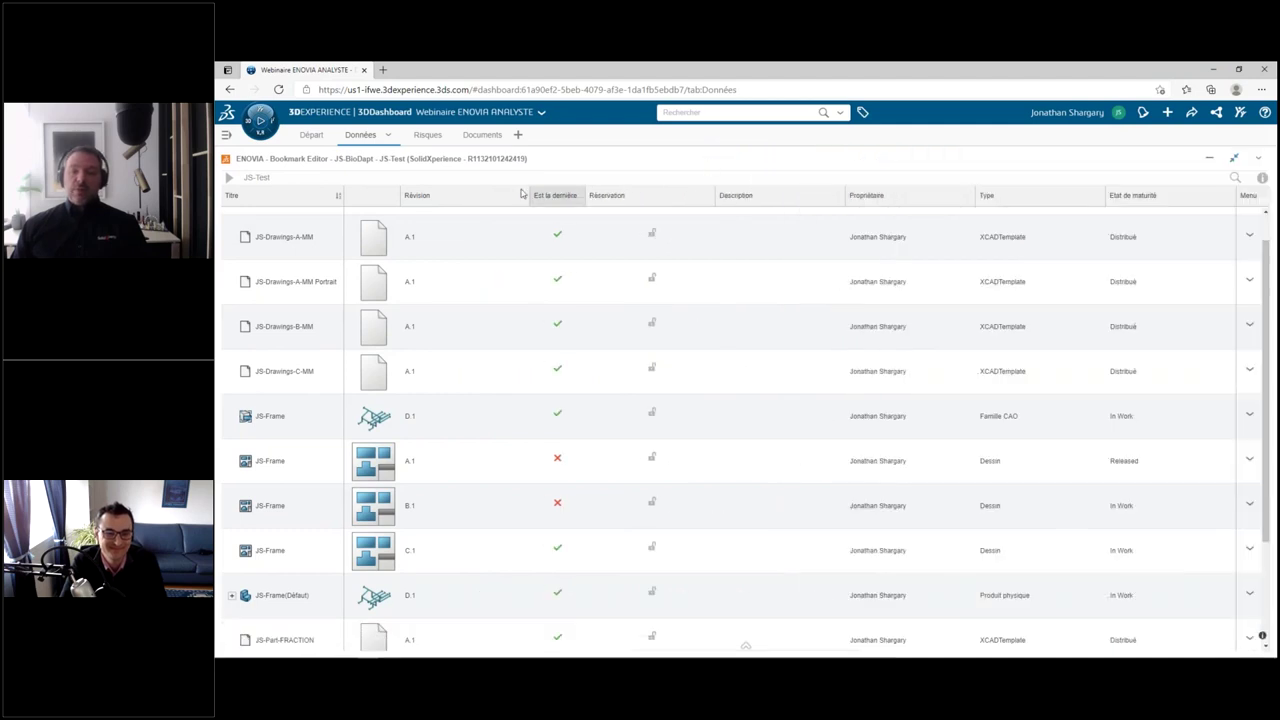
- Show the Signets bookmark folder tree beside the JS-Test list, then bring up the window overview
left_click(229, 178)
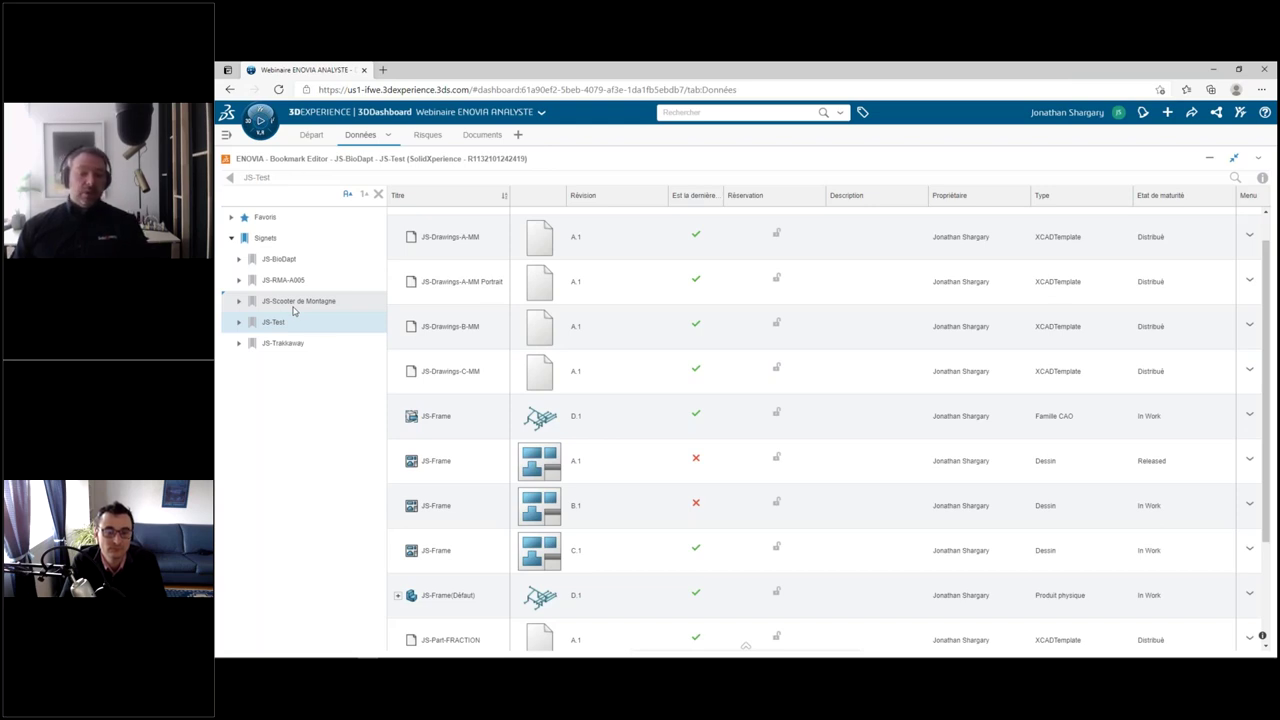
scroll(530, 233, "up", 1)
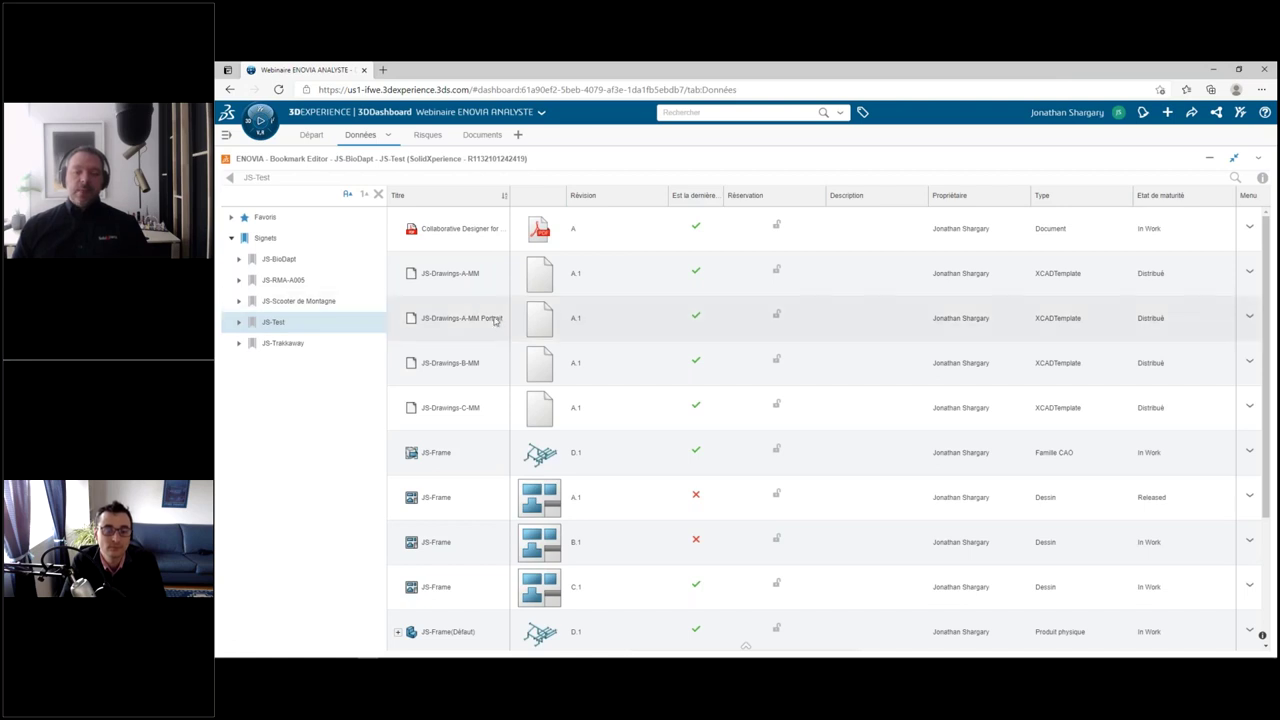
key("super+Tab")
- Bring the slideshow forward and reveal the third bullet, 3DSPACE, on slide 17
left_click(632, 192)
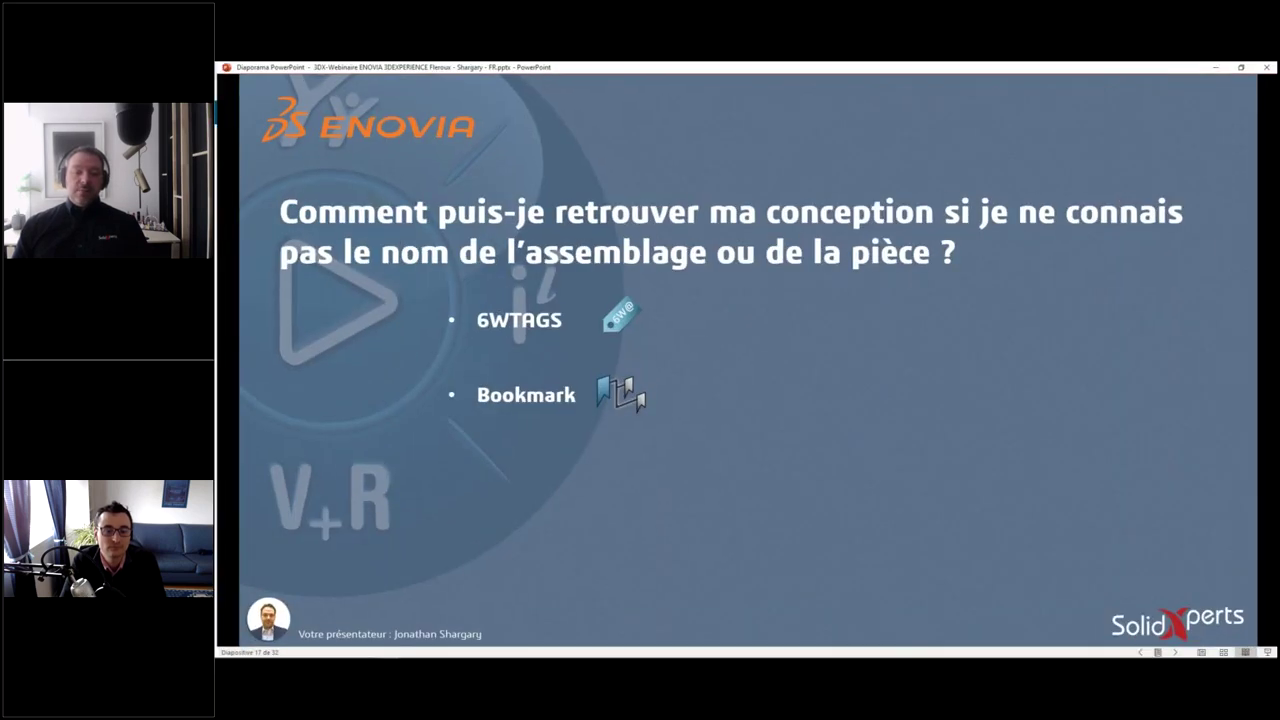
left_click(706, 374)
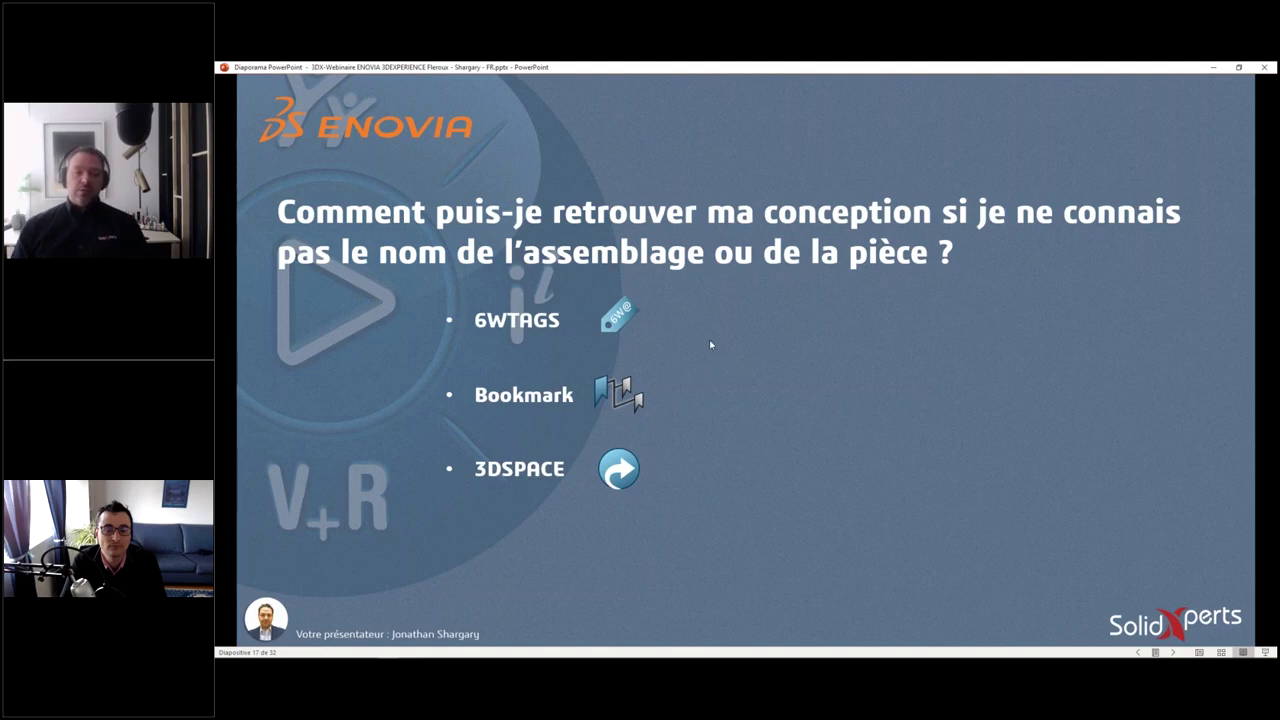
- Switch briefly to the 3DEXPERIENCE browser, then return to the slide 17 slideshow
key("super+Tab")
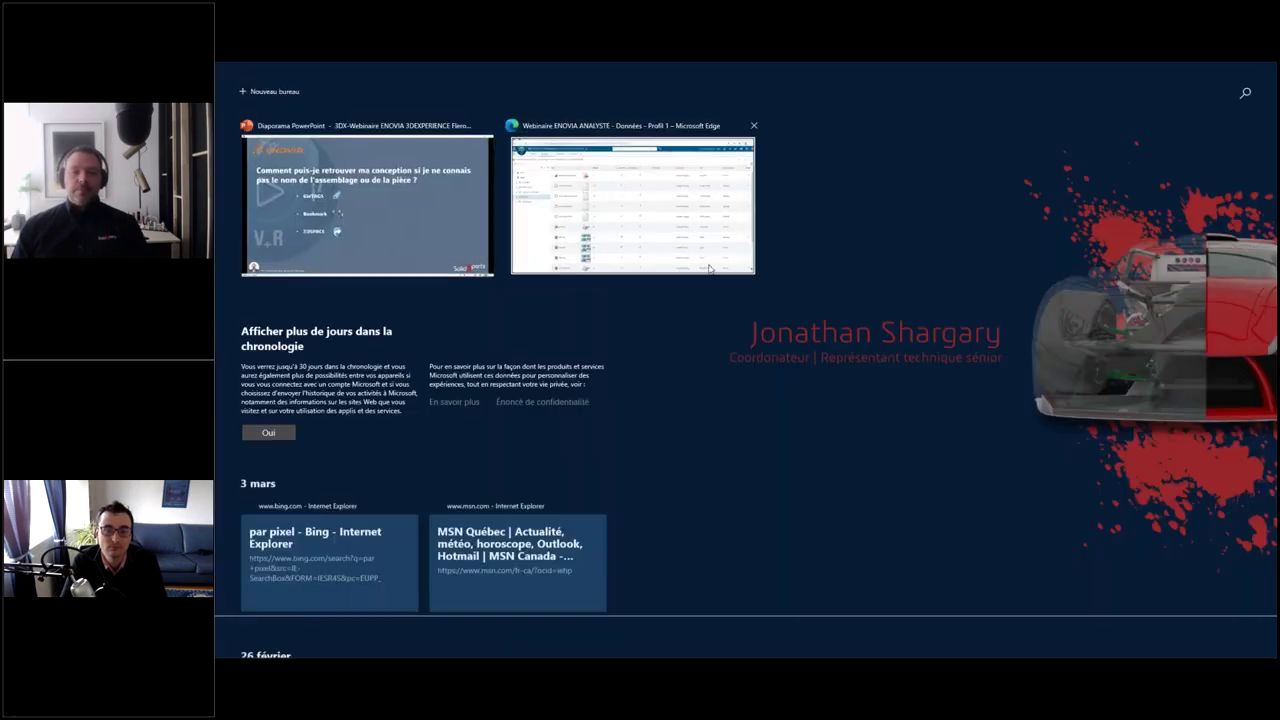
left_click(700, 200)
key("alt+Tab")
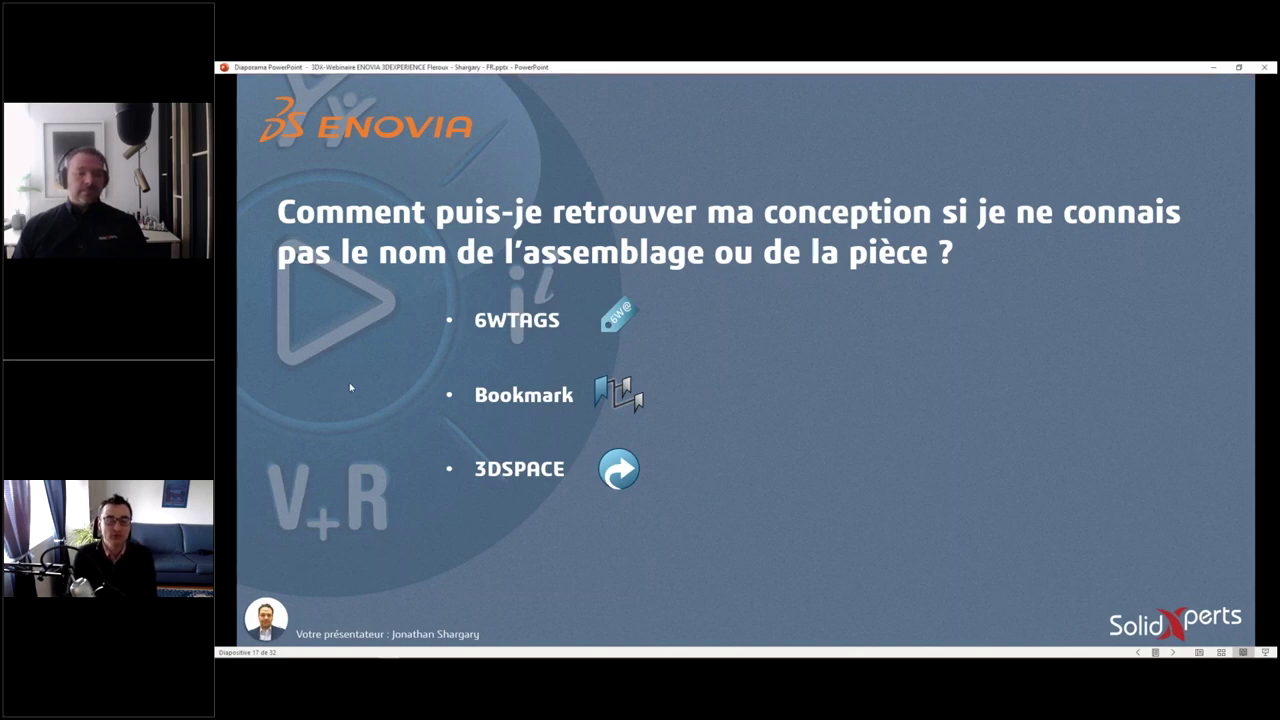
- Advance to slide 18, 'Comment les applications peuvent s'intégrer à ENOVIA ?'
key("Right")
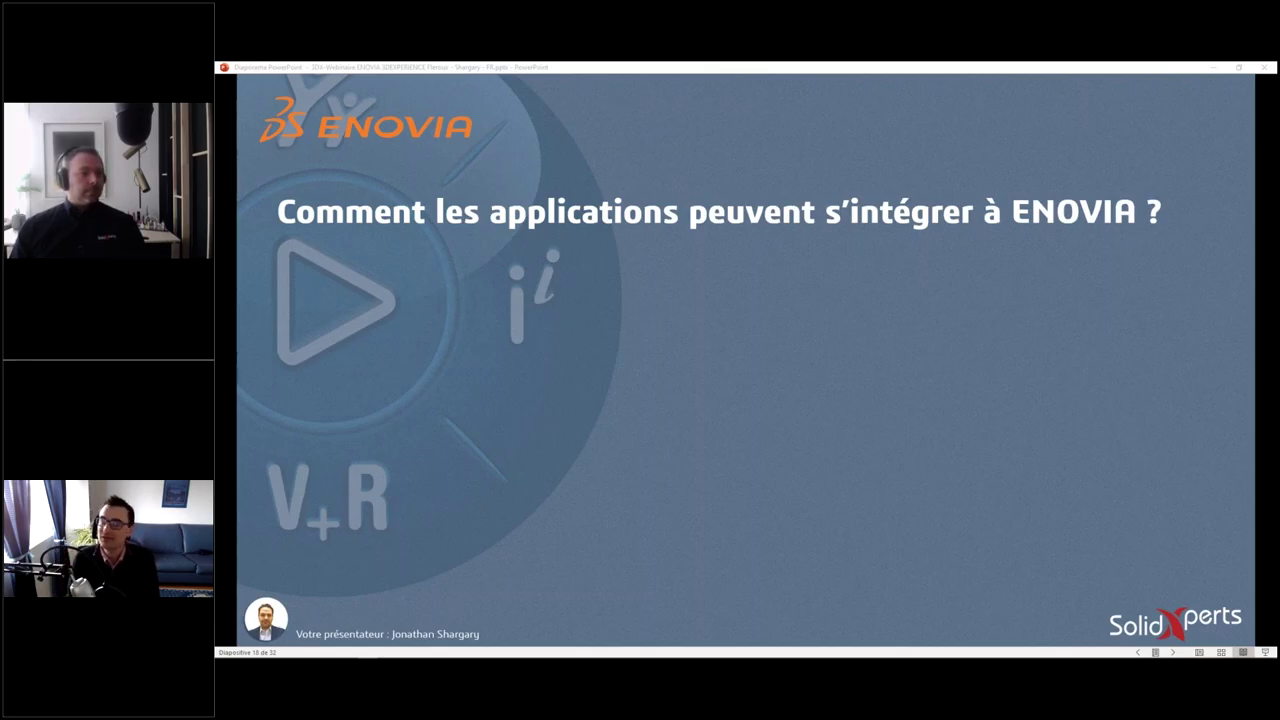
- Reveal the Connecteur, Connected and xApps bullets on slide 18
key("Right")
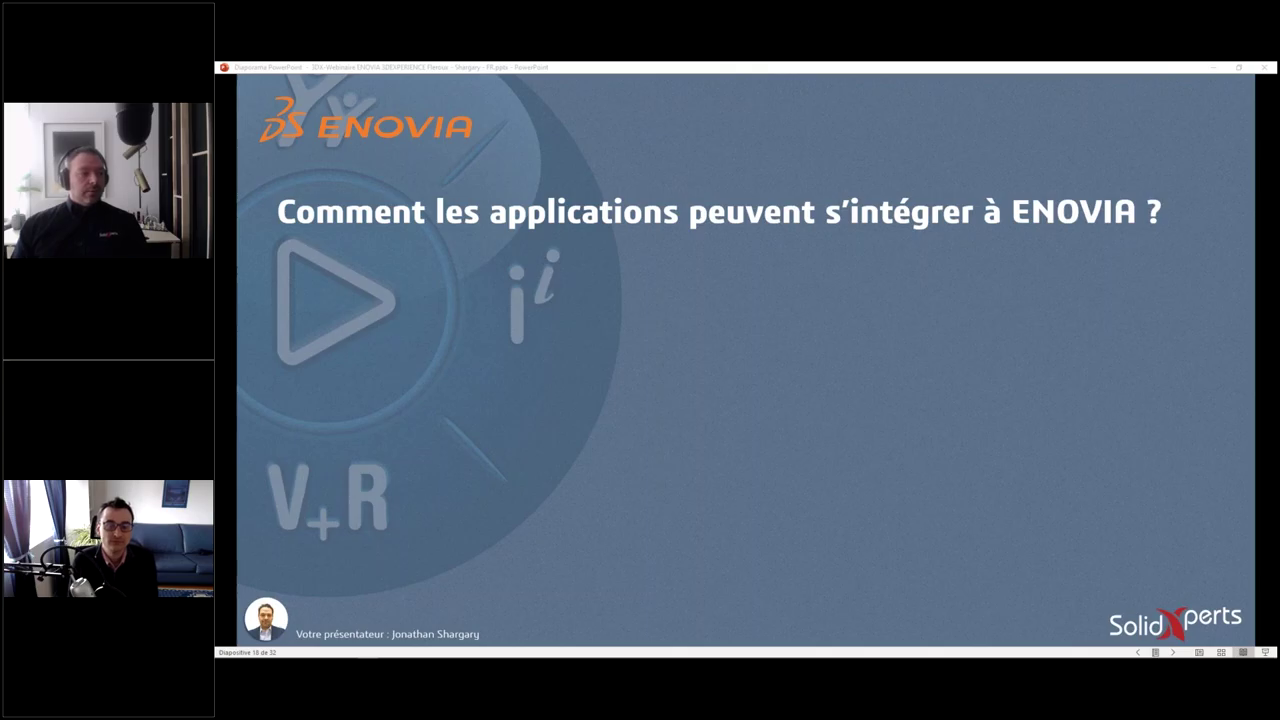
left_click(354, 390)
left_click(336, 380)
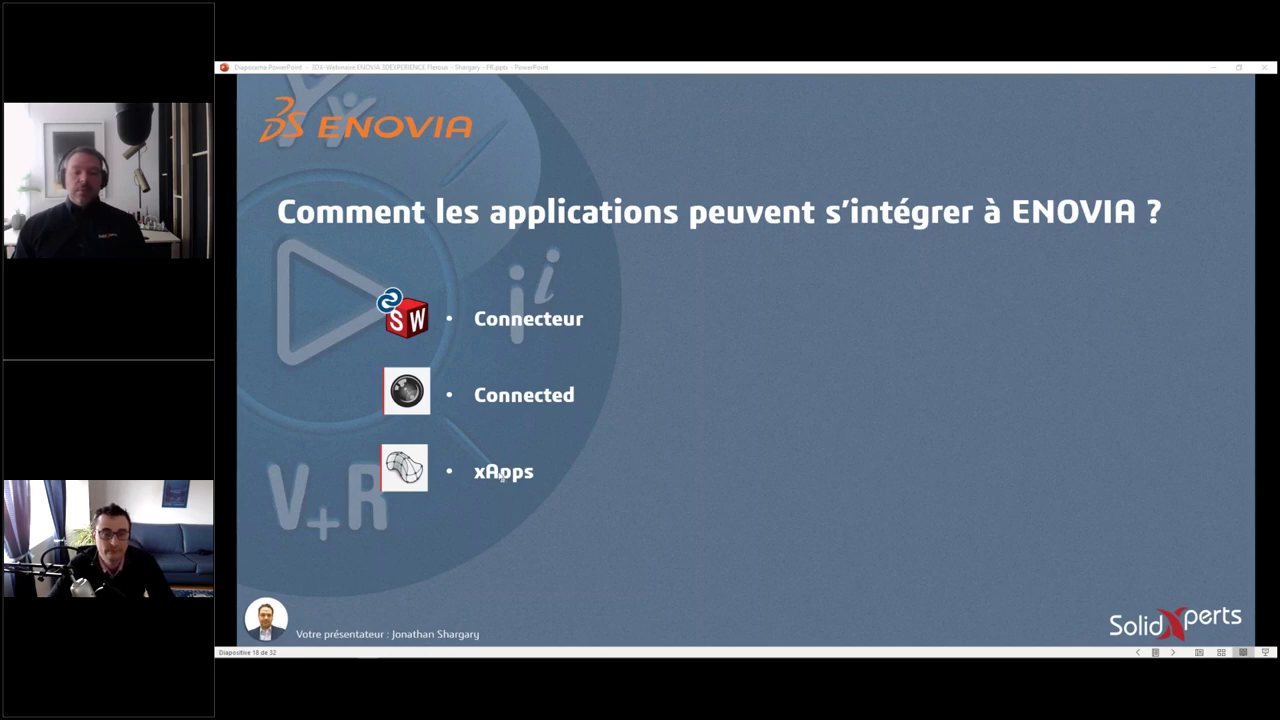
- Reveal the 'Intégration MS Office' and 'Intégration Explorateur Windows' bullets
left_click(692, 377)
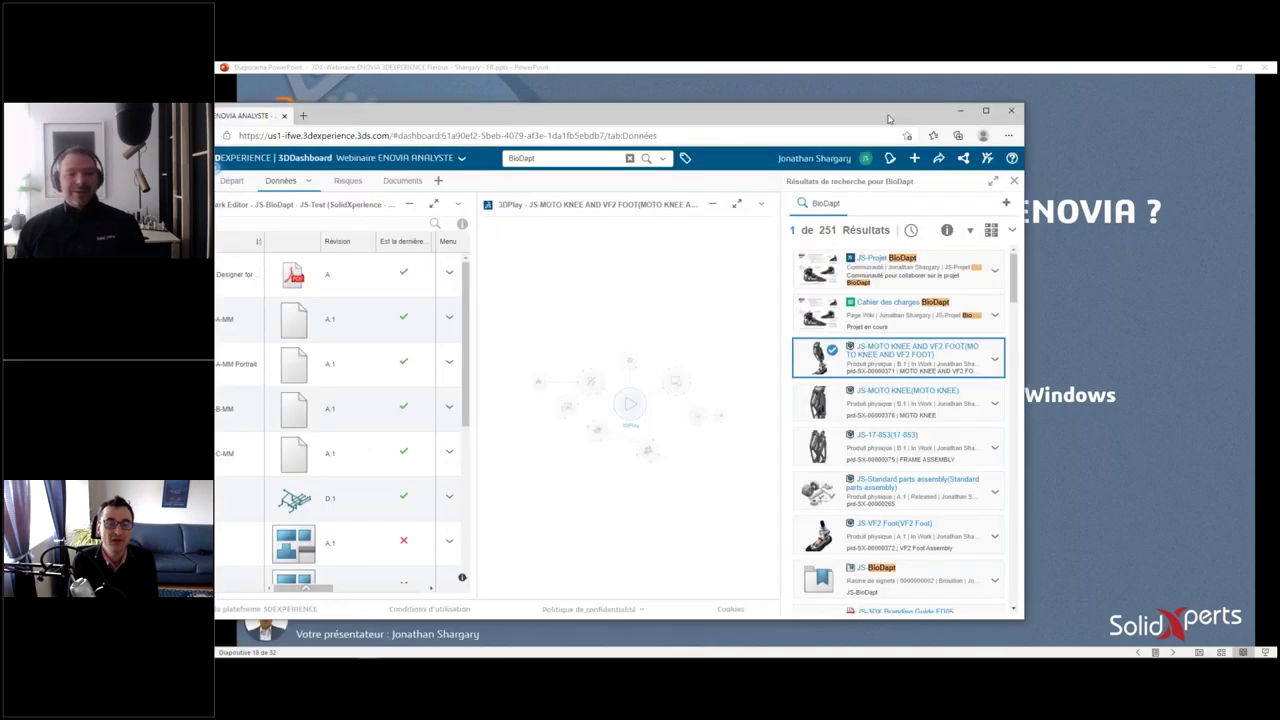
- Drag the 3DEXPERIENCE dashboard window over the slideshow
left_click_drag(214, 126, 857, 126)
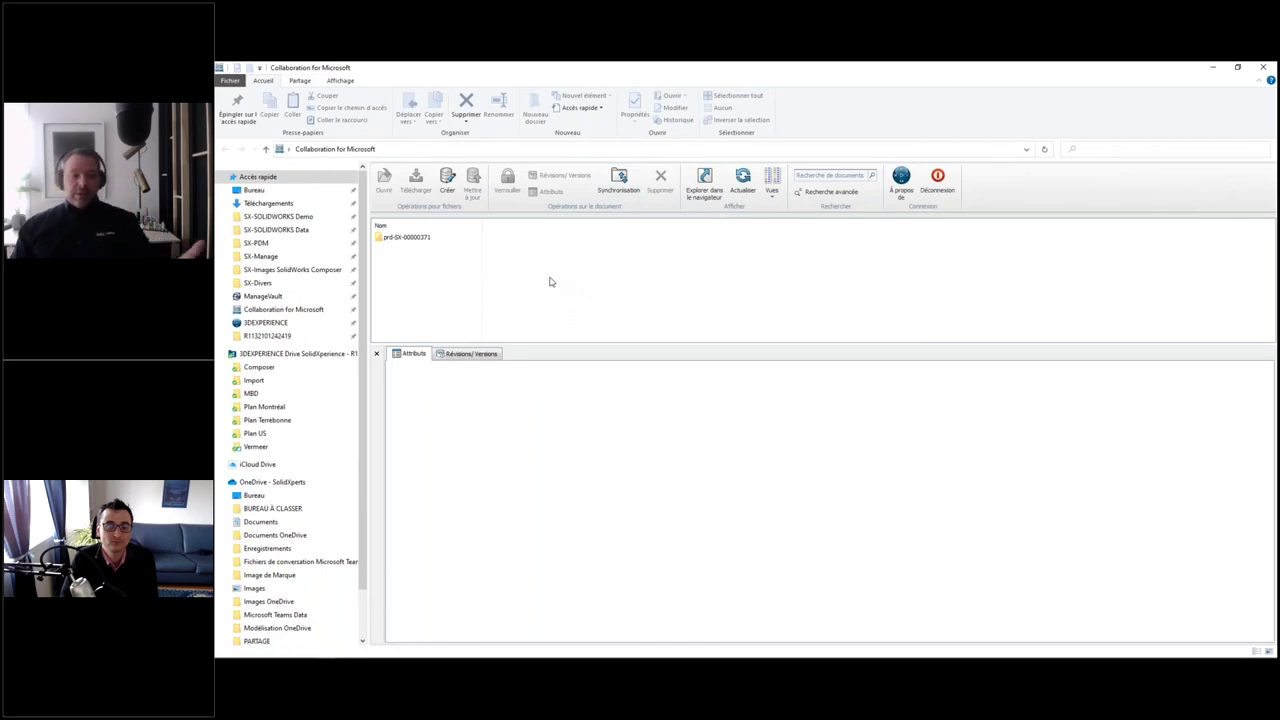
- Collapse OneDrive and 3DEXPERIENCE Drive, then search Collaboration for Microsoft for 4240
left_click(221, 482)
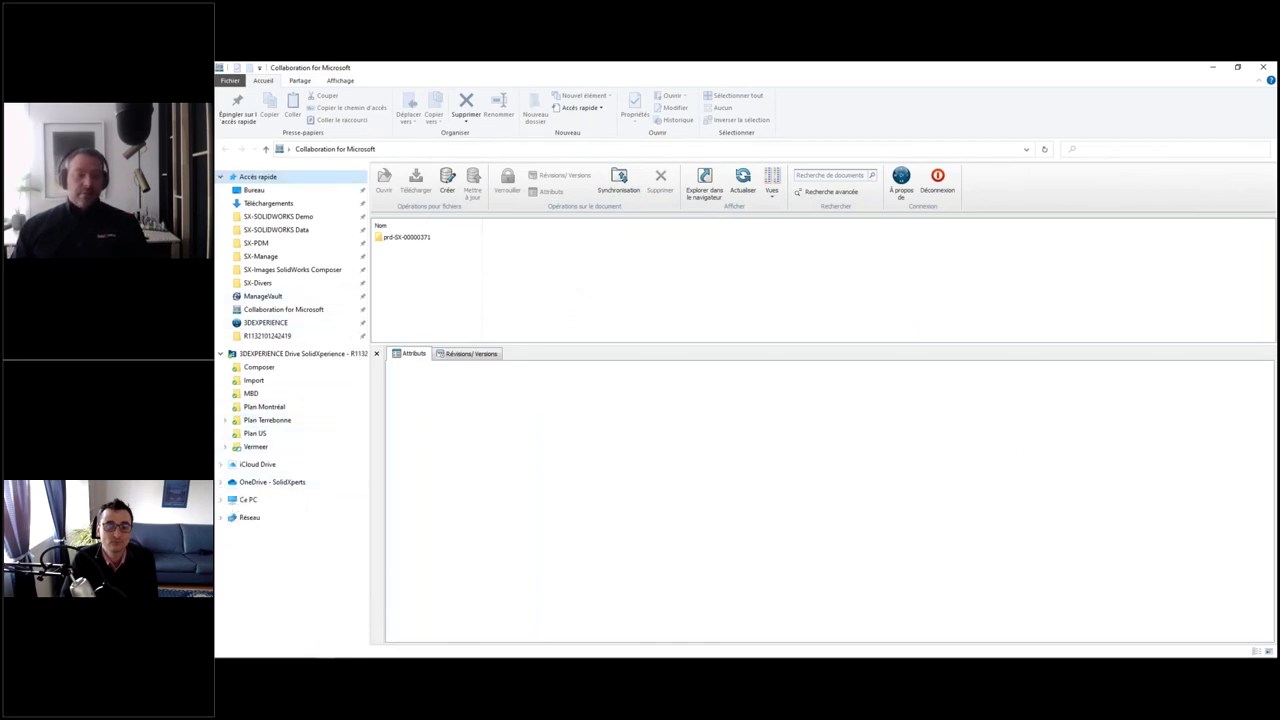
left_click(220, 354)
left_click(292, 310)
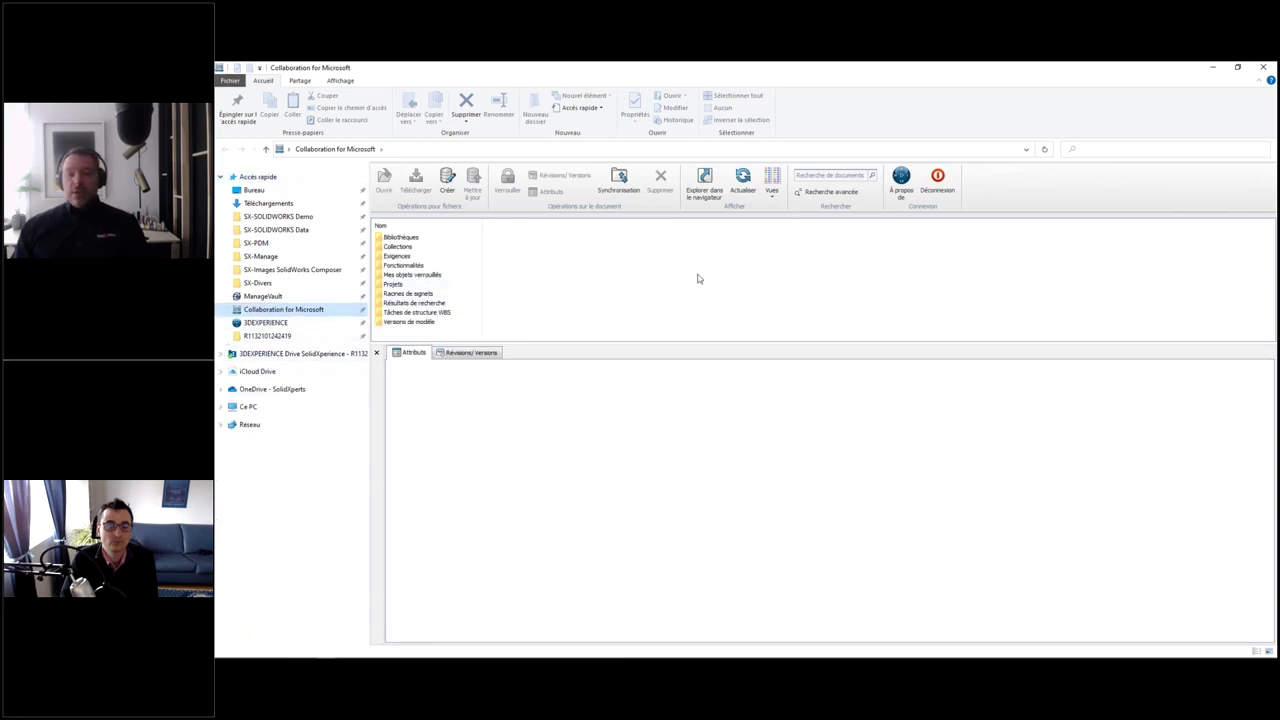
left_click(860, 176)
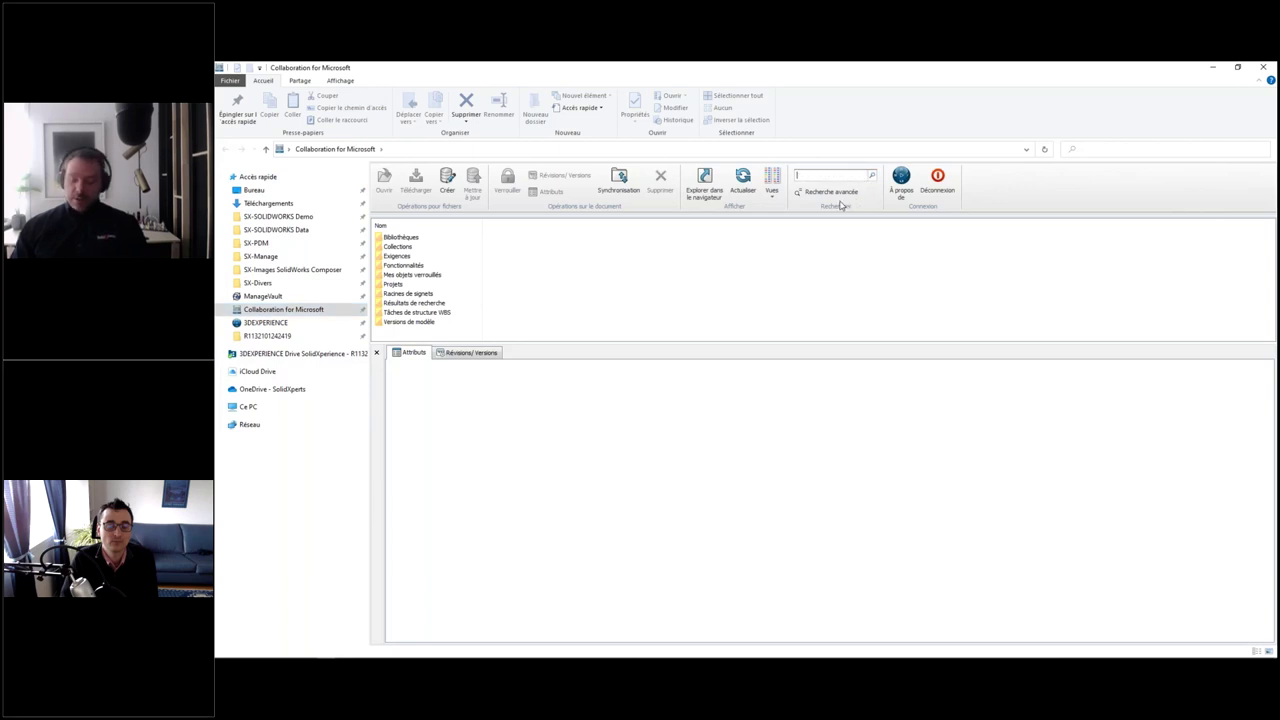
type("4240")
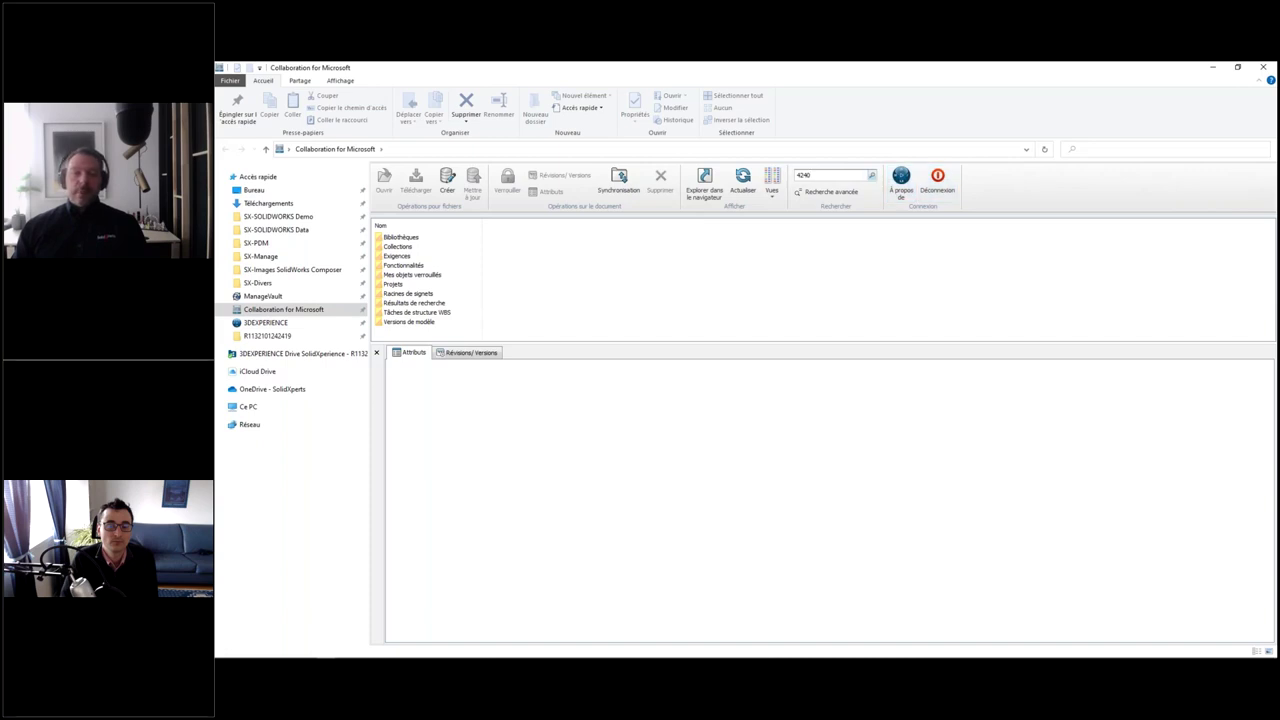
left_click(871, 175)
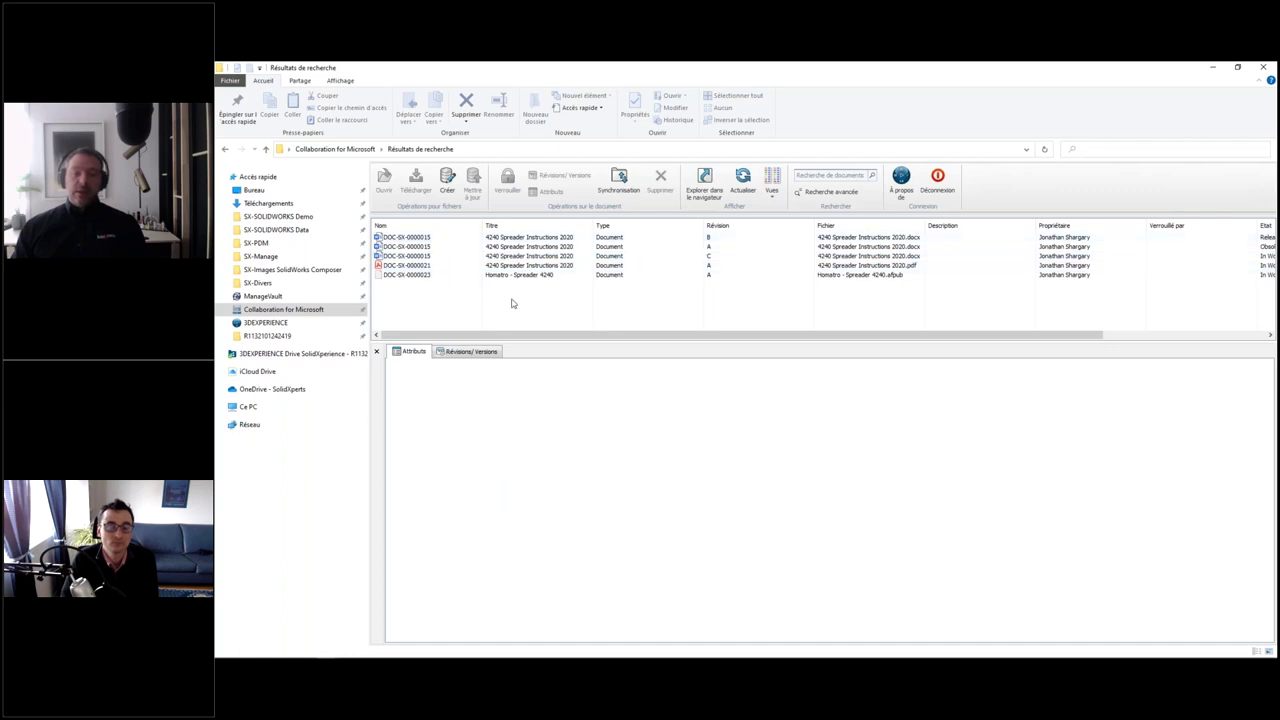
- Lock revision C of 4240 Spreader Instructions 2020.docx and open it in Word, replacing the local copy
left_click(682, 259)
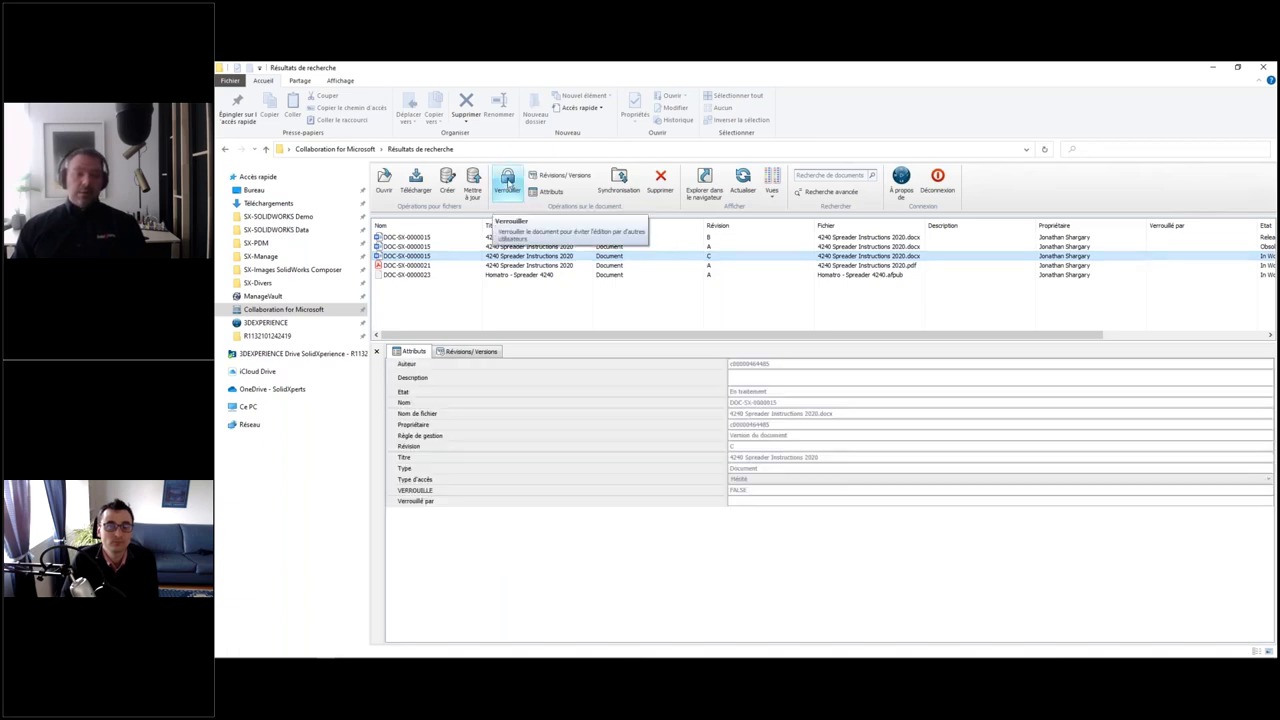
left_click(507, 180)
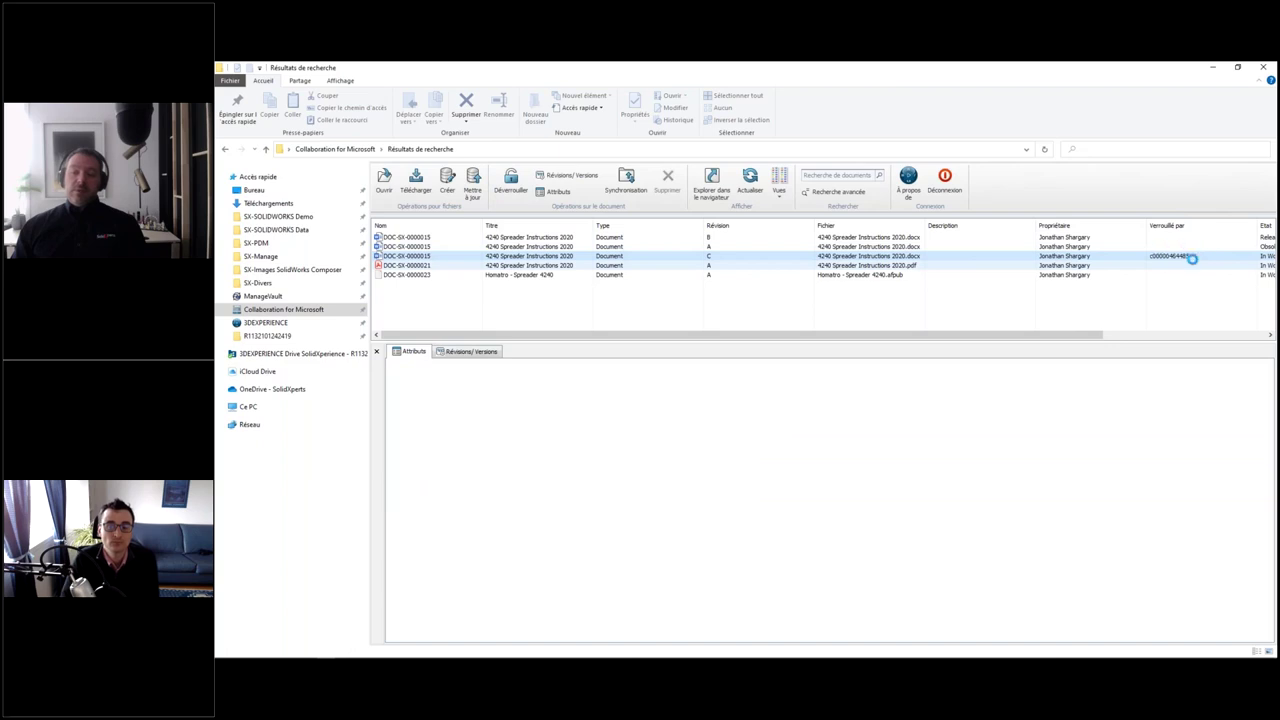
left_click(676, 257)
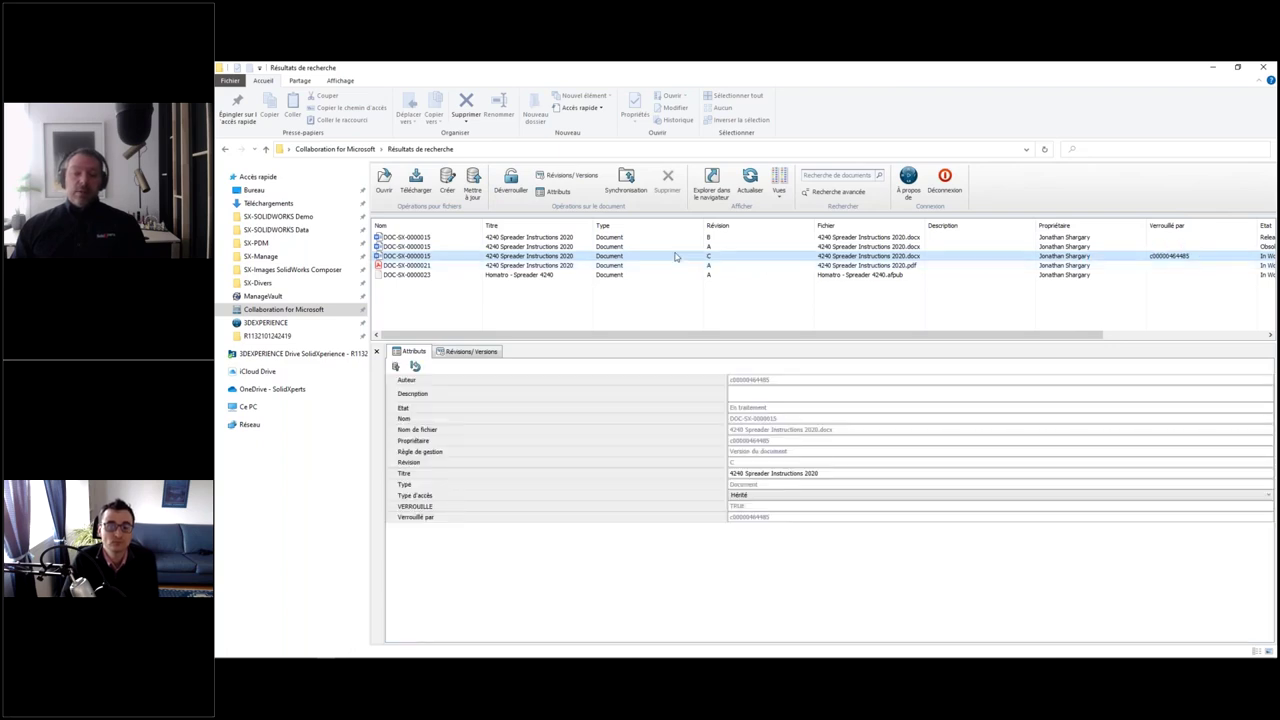
right_click(674, 260)
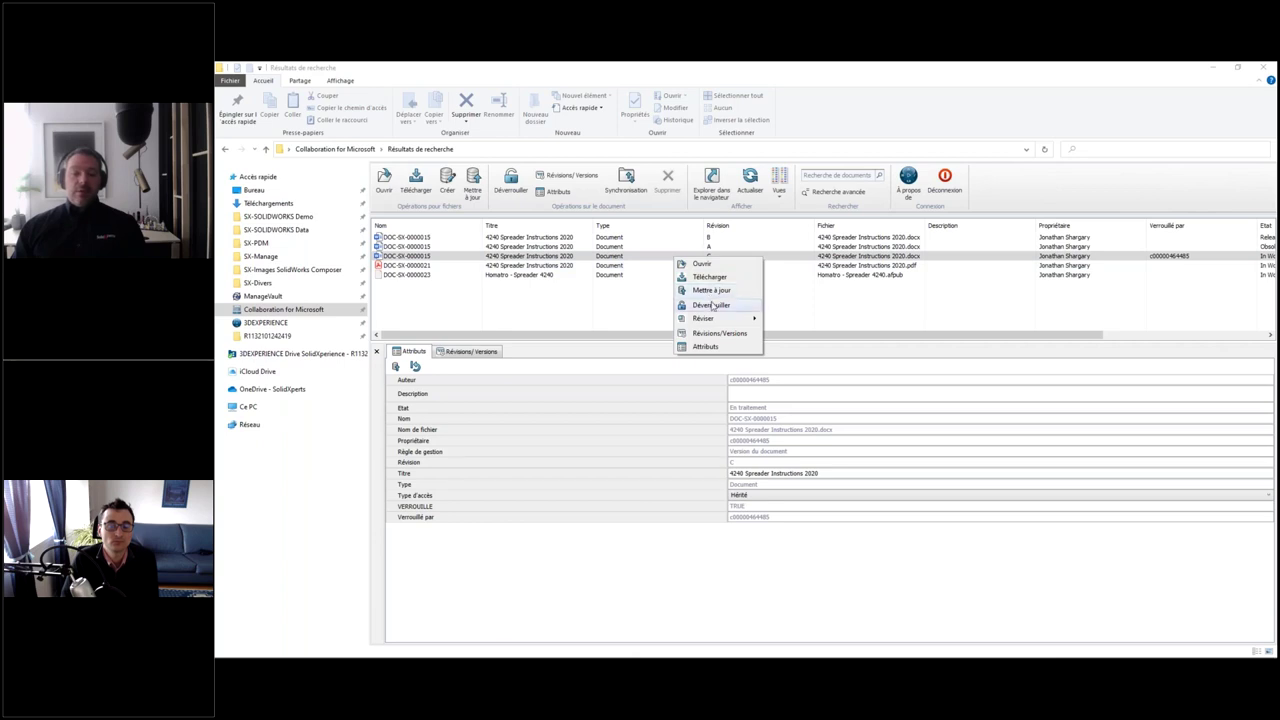
mouse_move(722, 321)
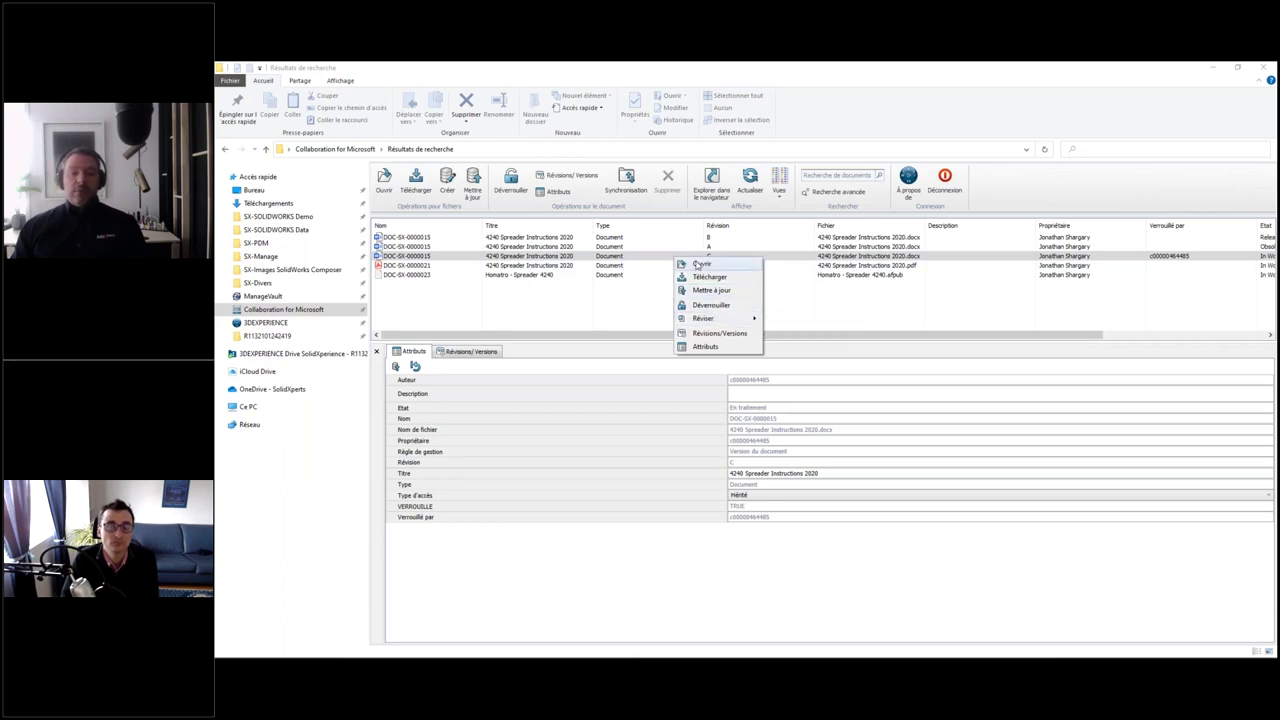
left_click(698, 264)
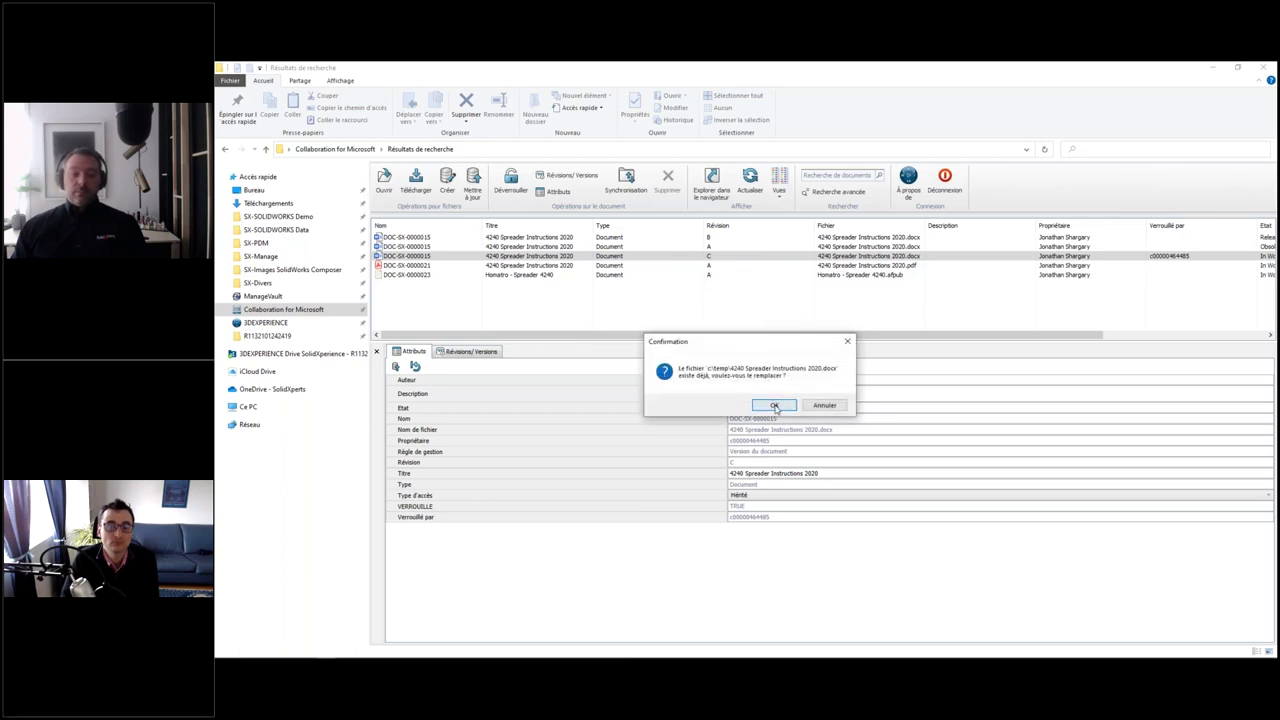
left_click(775, 406)
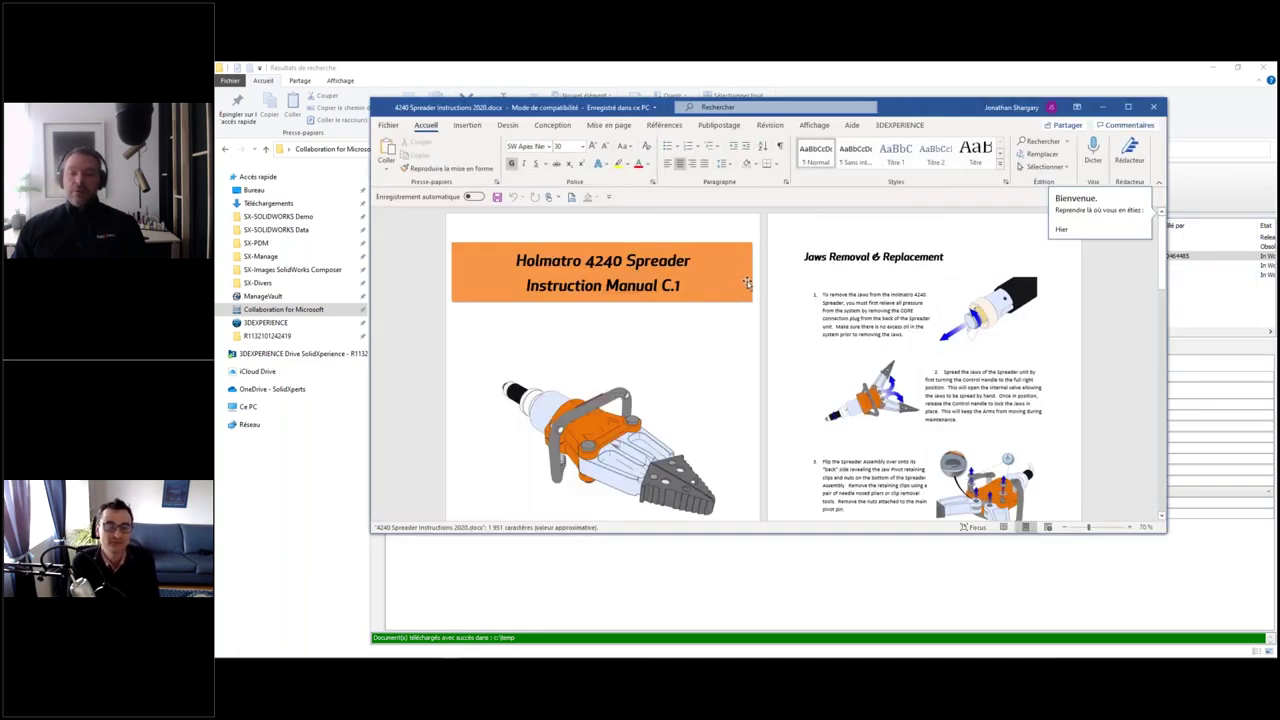
- Maximize Word and shrink the battery image on page 5
double_click(926, 108)
left_click(743, 88)
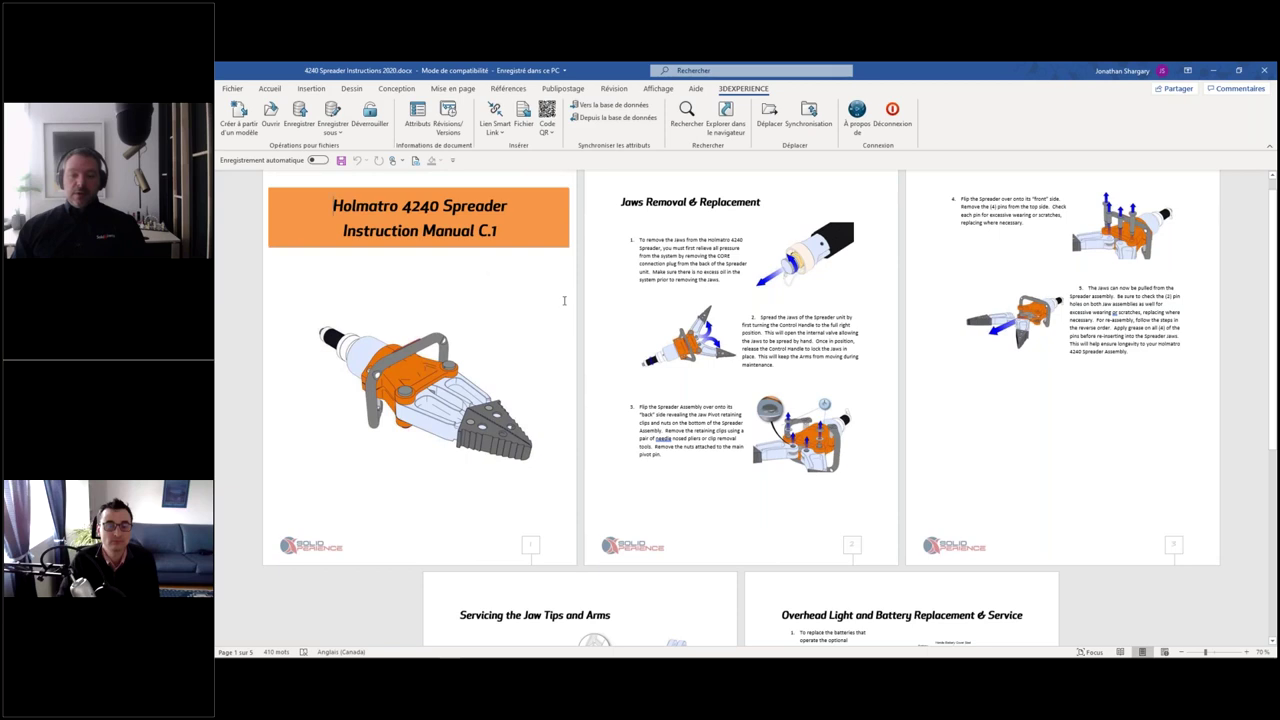
scroll(487, 265, "down", 5)
left_click(926, 403)
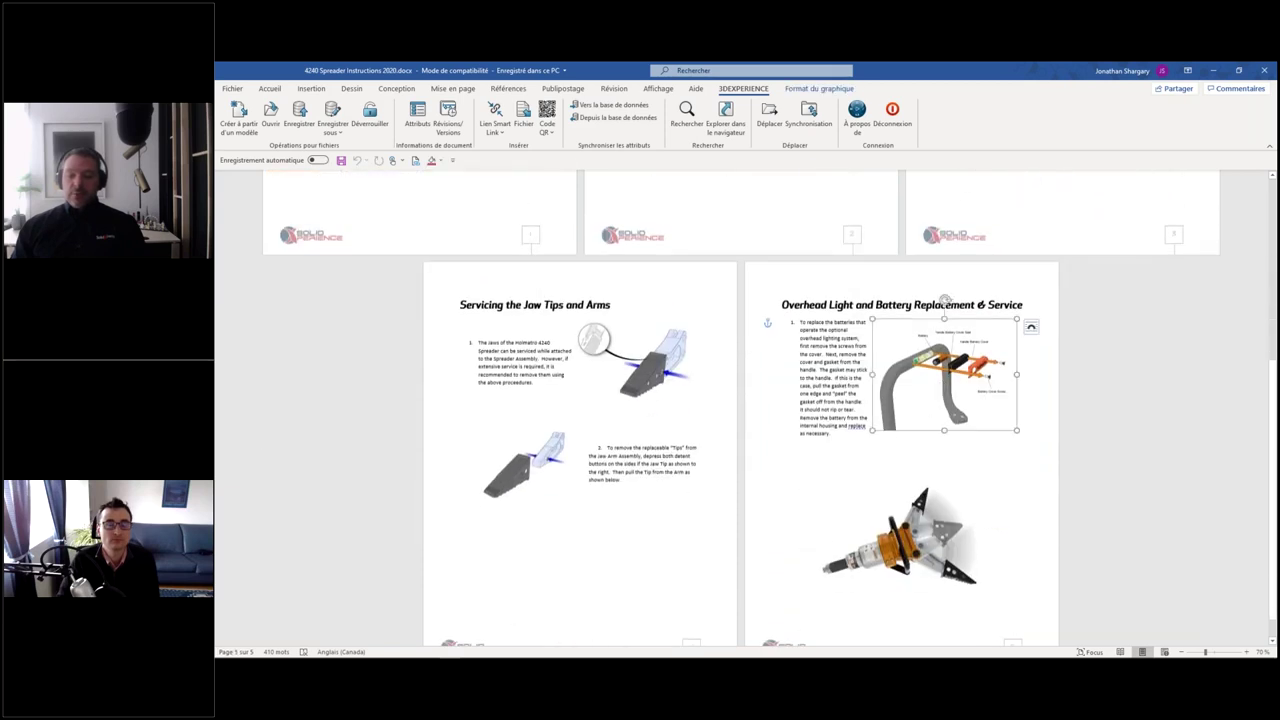
left_click_drag(870, 430, 894, 408)
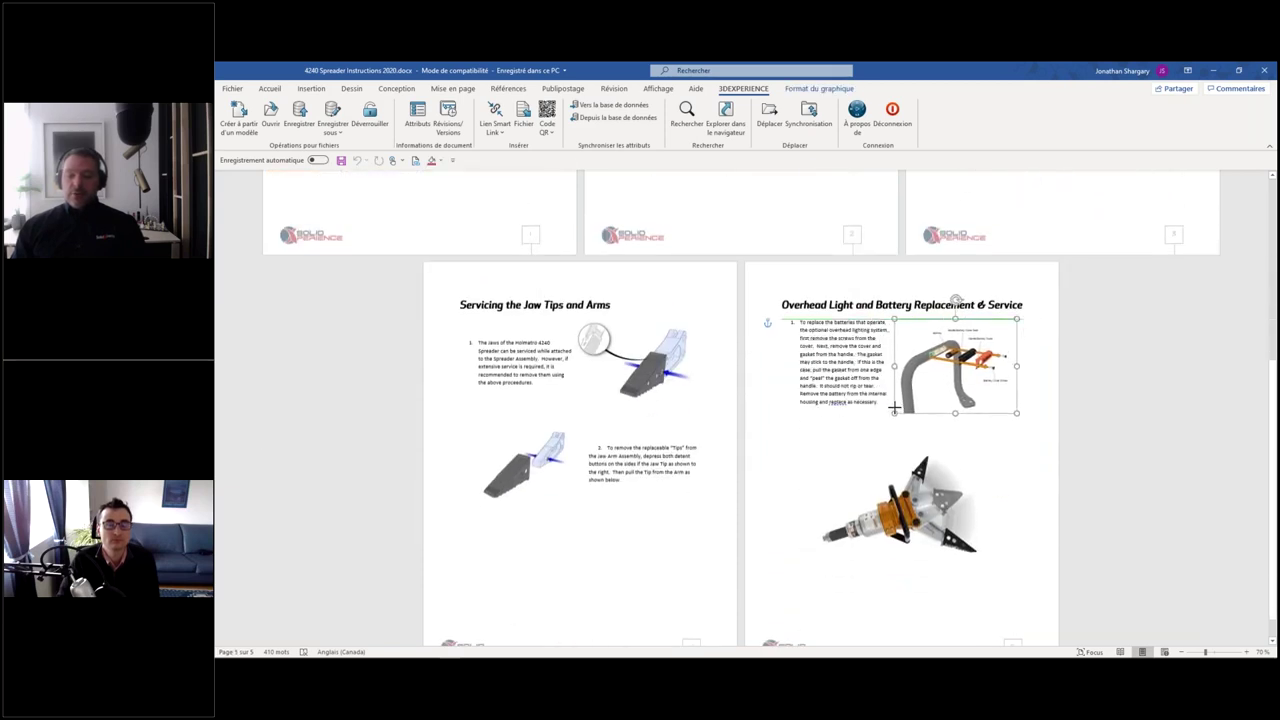
- Change the title heading from C.1 to D.1, save locally, then unlock and relock the document
scroll(731, 350, "up", 4)
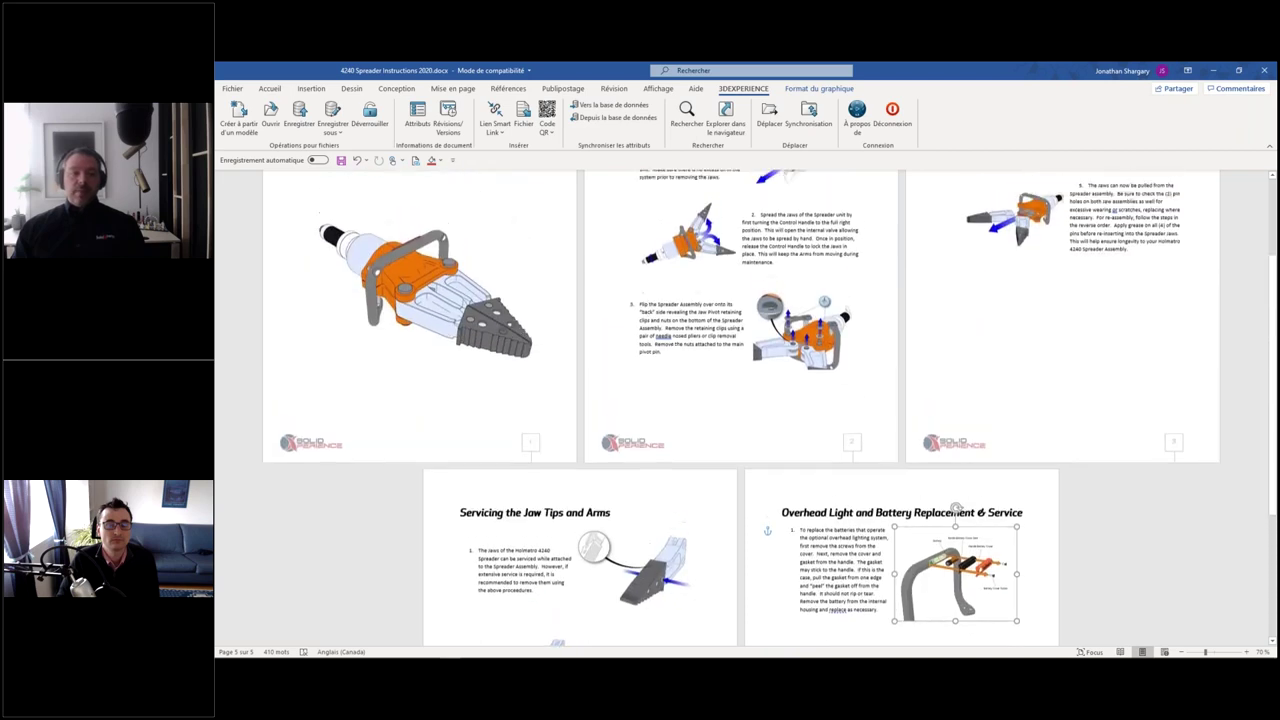
scroll(550, 275, "up", 2)
left_click_drag(477, 249, 488, 249)
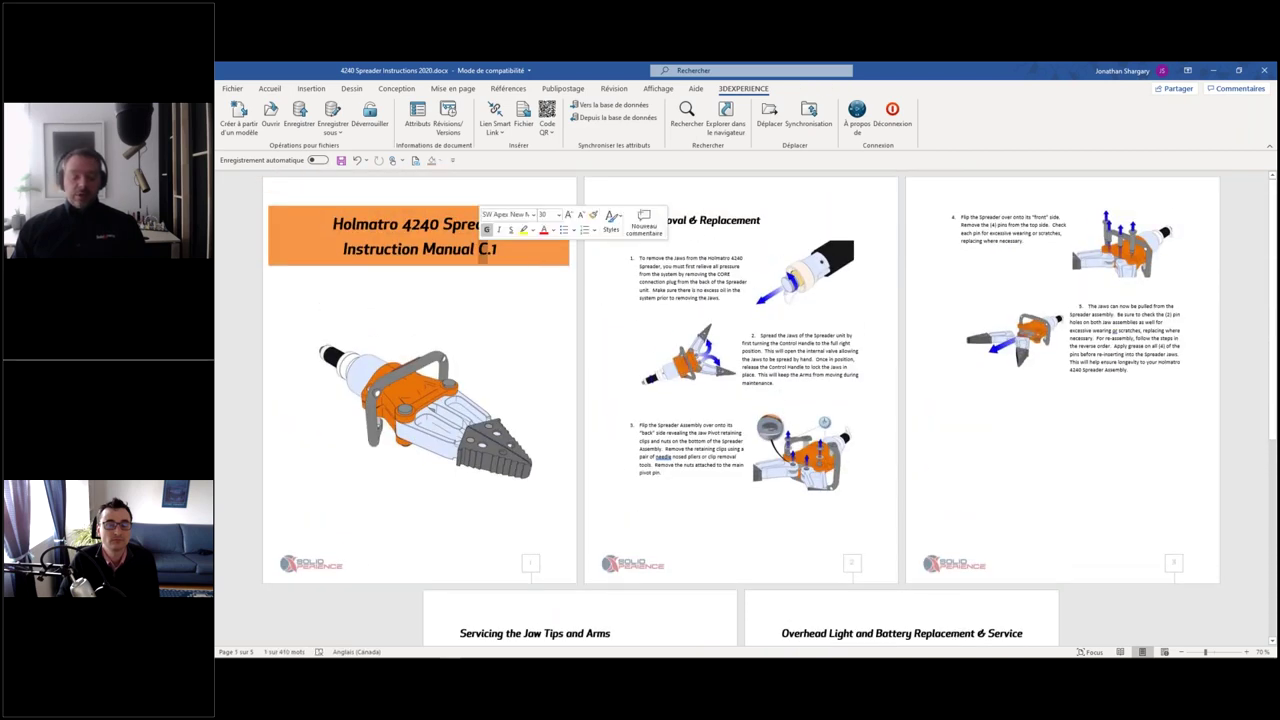
type("D")
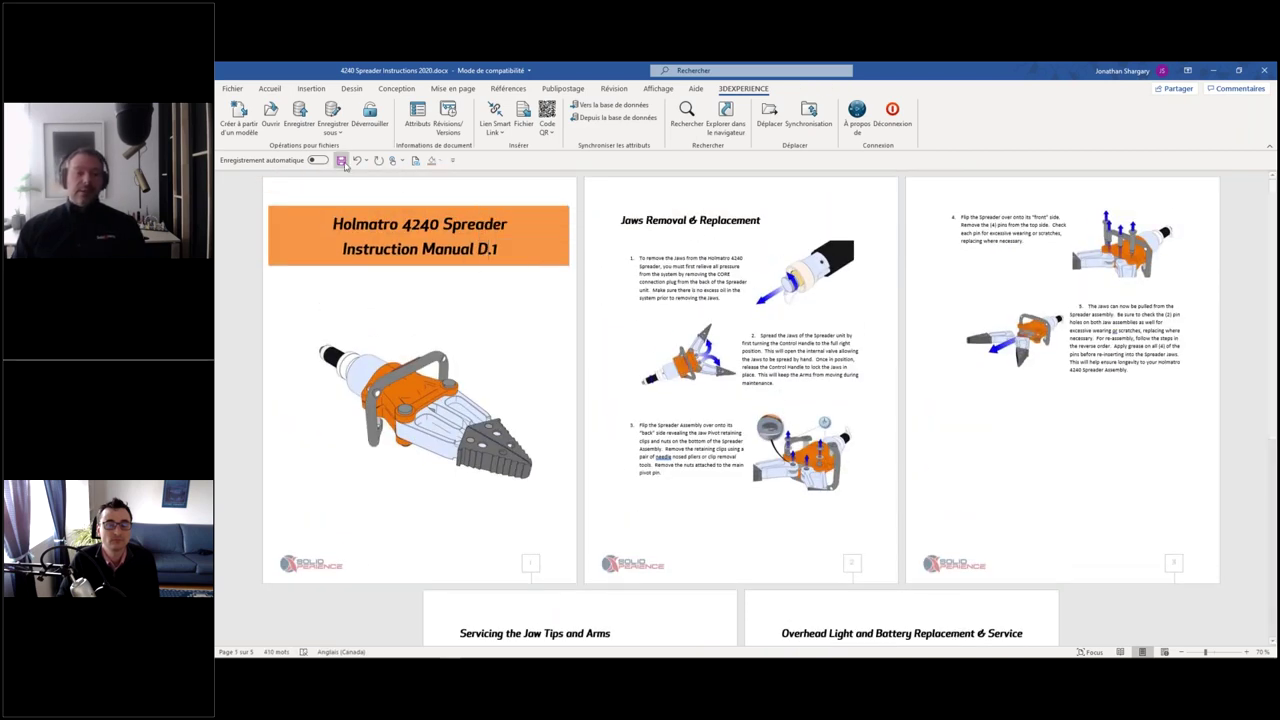
left_click(341, 160)
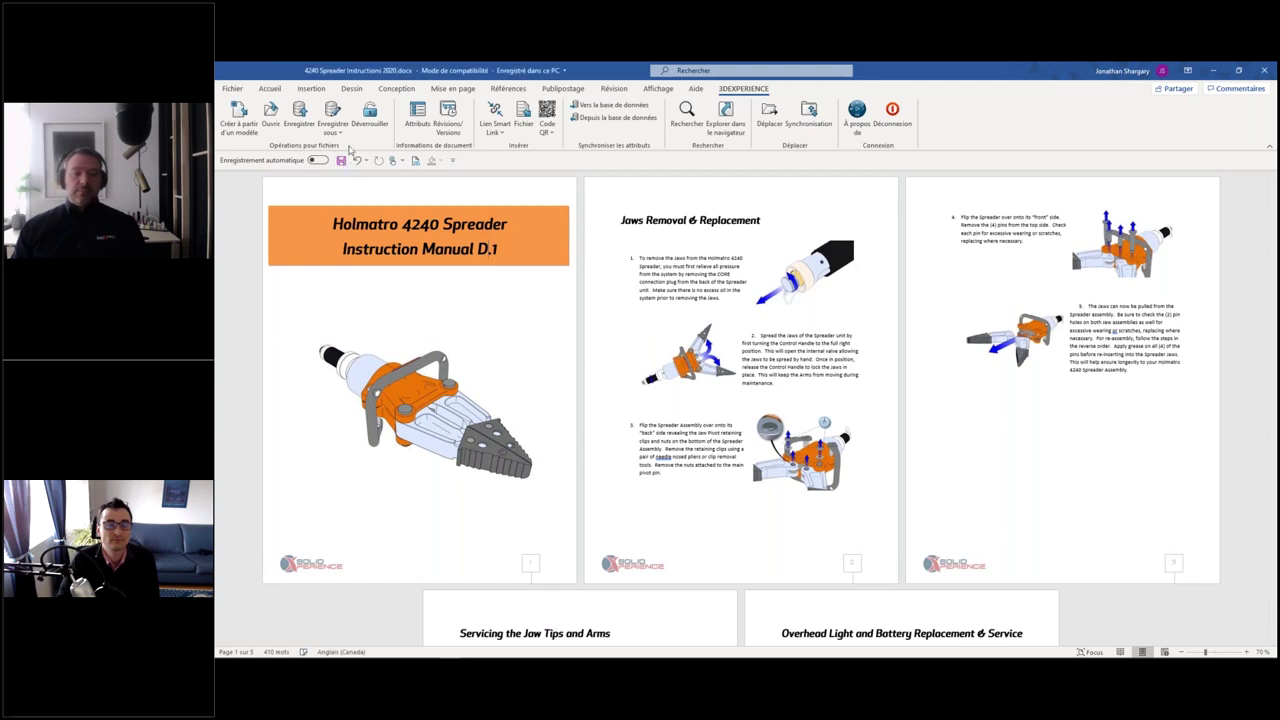
left_click(370, 124)
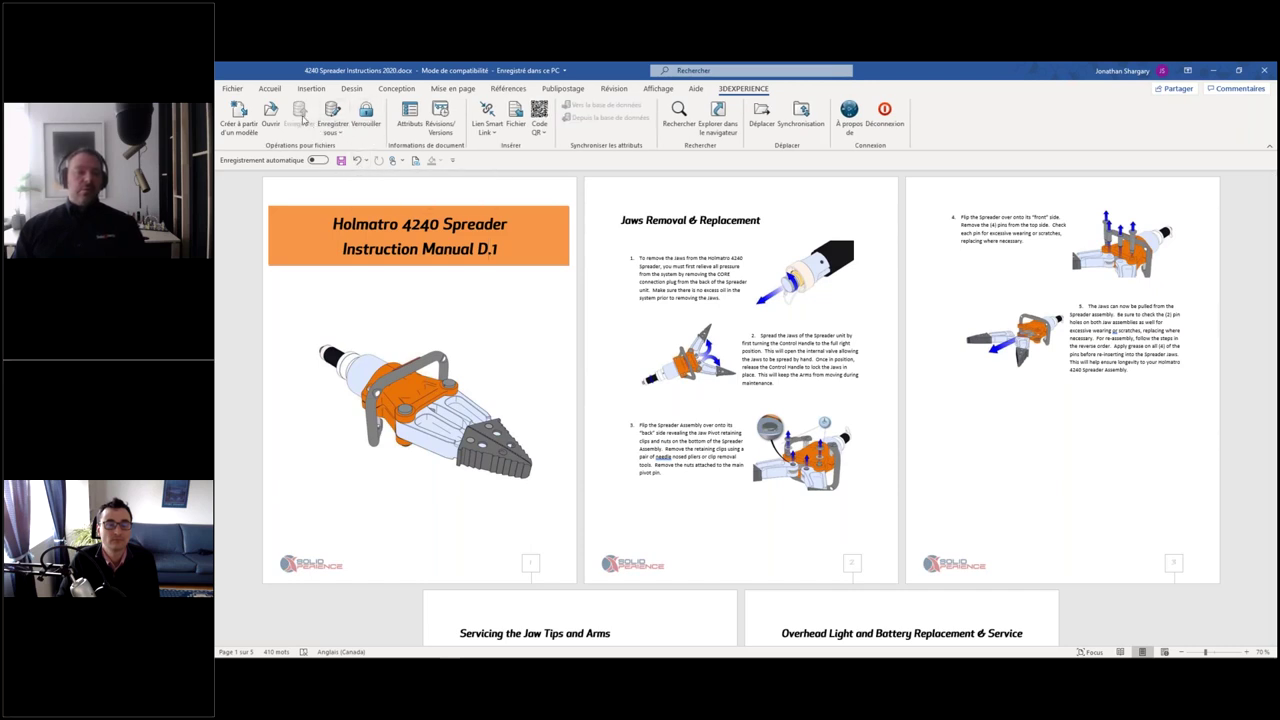
left_click(365, 118)
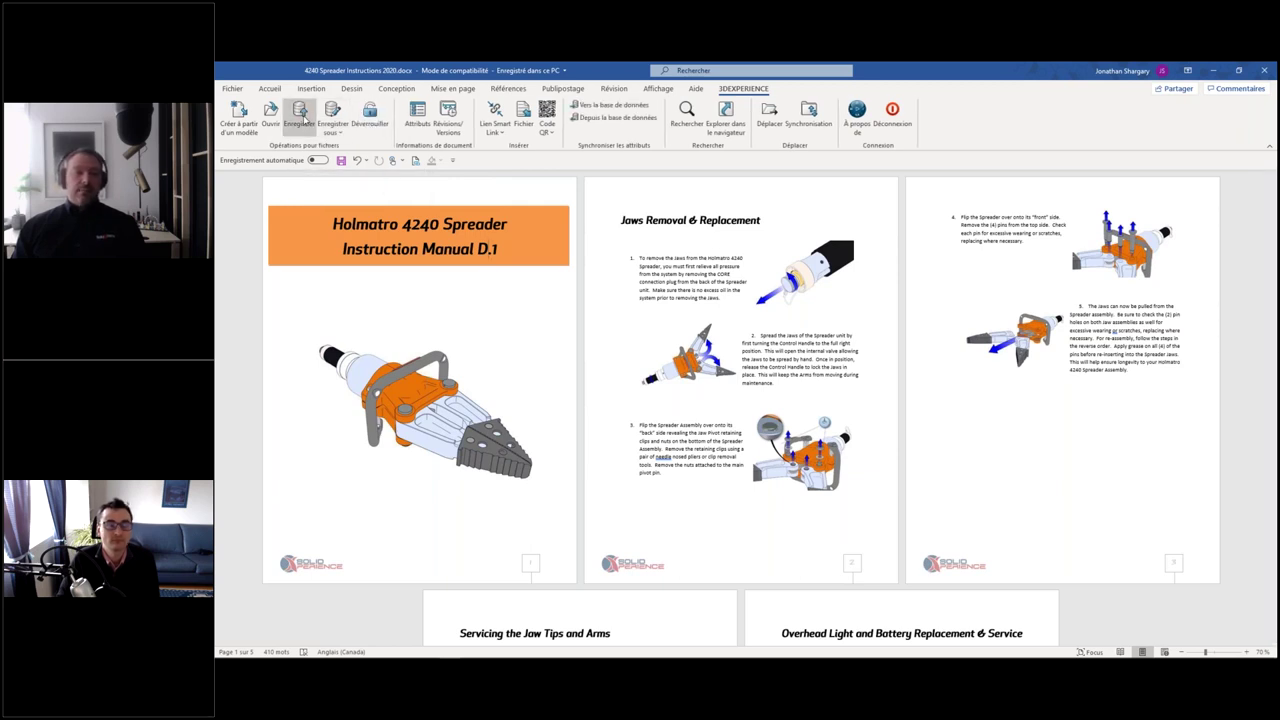
- Check the manual into DOC-SX-0000015 with the comment 'Modif' and close Word
left_click(300, 115)
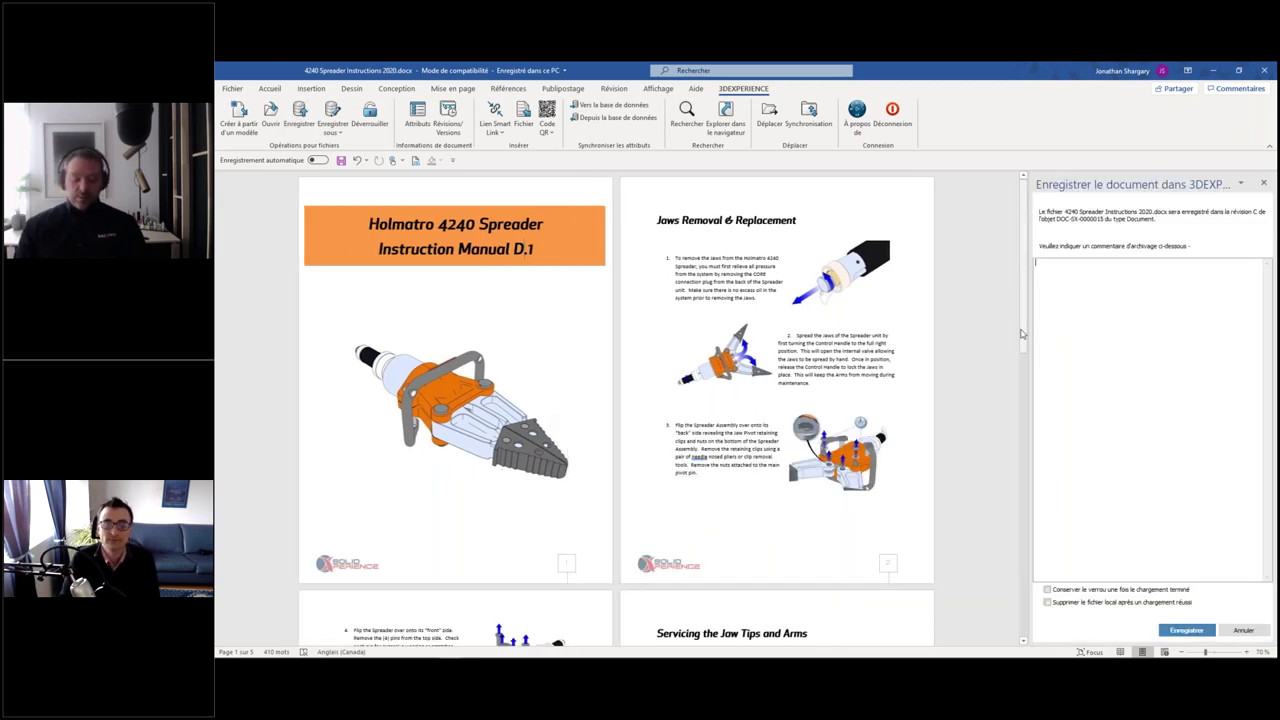
type("Modif")
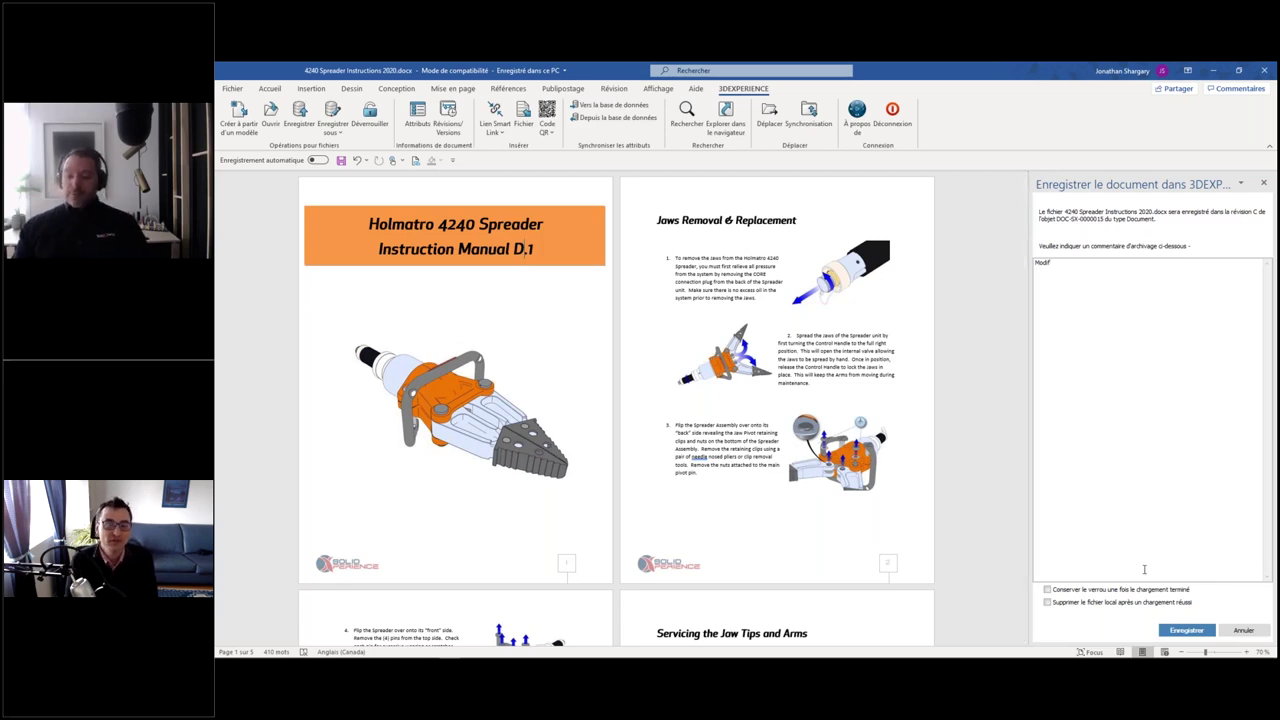
left_click(1184, 631)
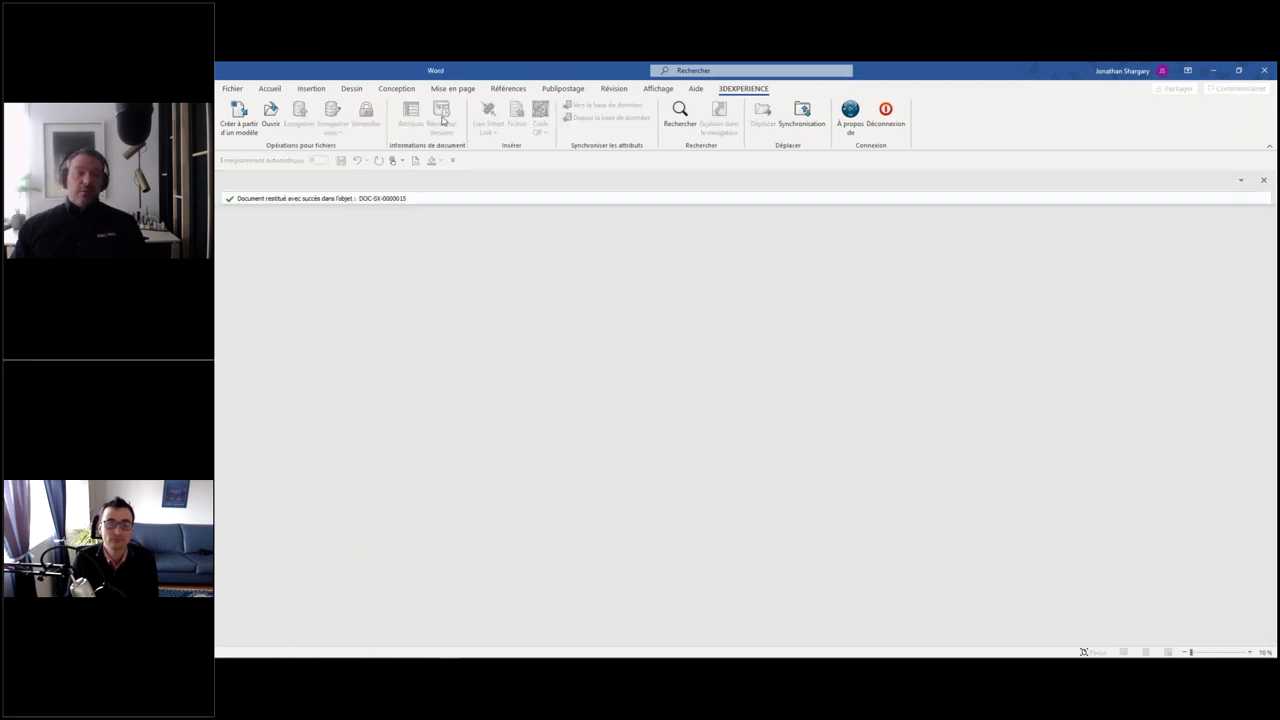
left_click(1264, 70)
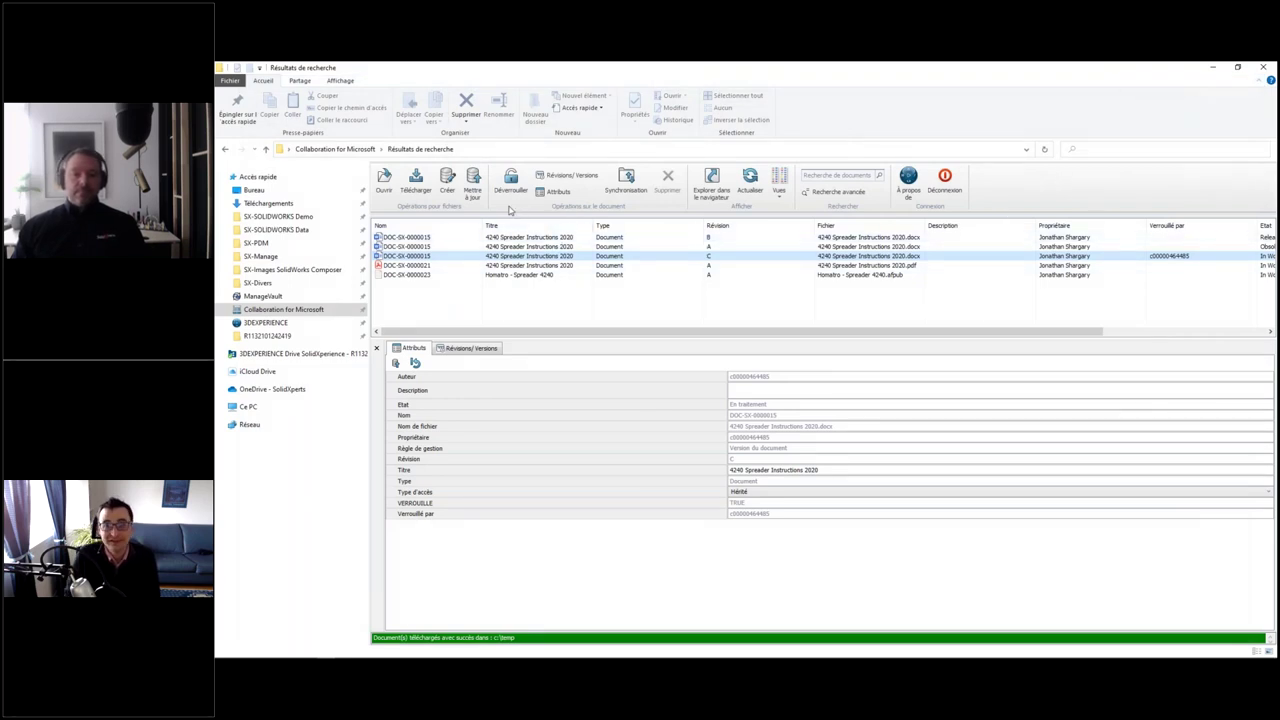
- Unlock revision C of the instructions document so VERROUILLE reads FALSE
left_click(511, 182)
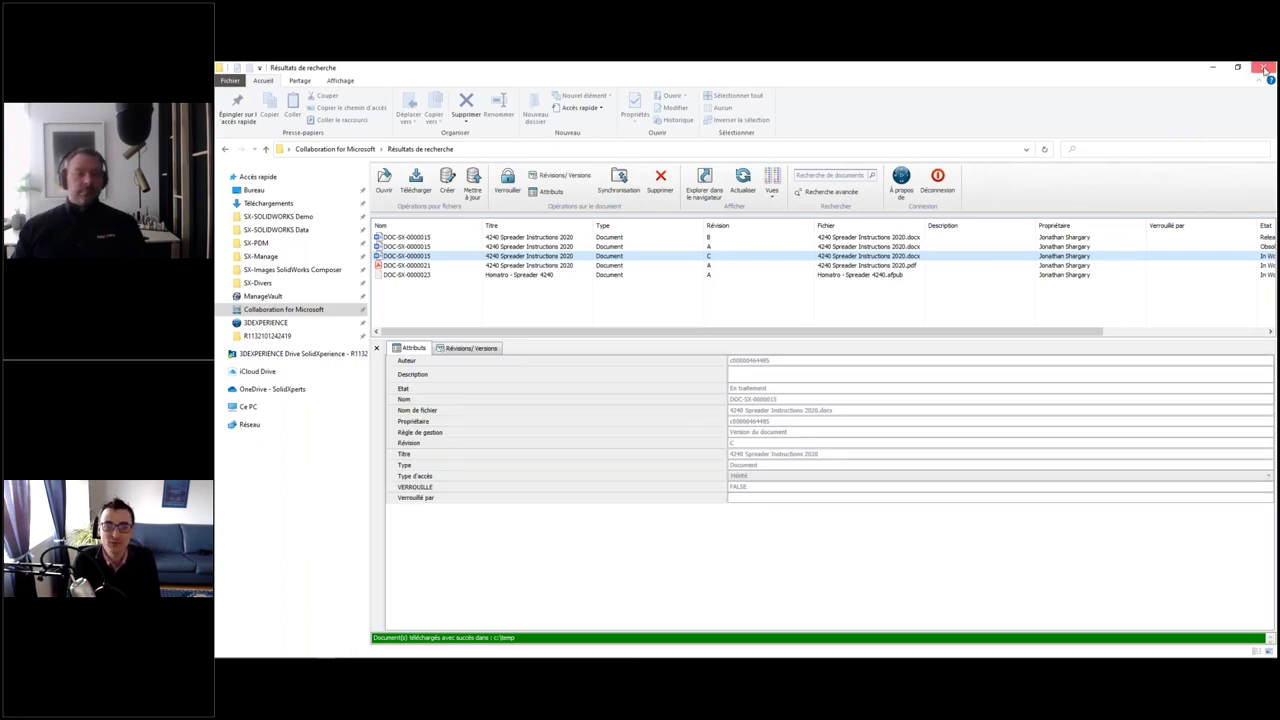
- Close Explorer and move the browser aside to reveal the ENOVIA integration slide
left_click(1265, 70)
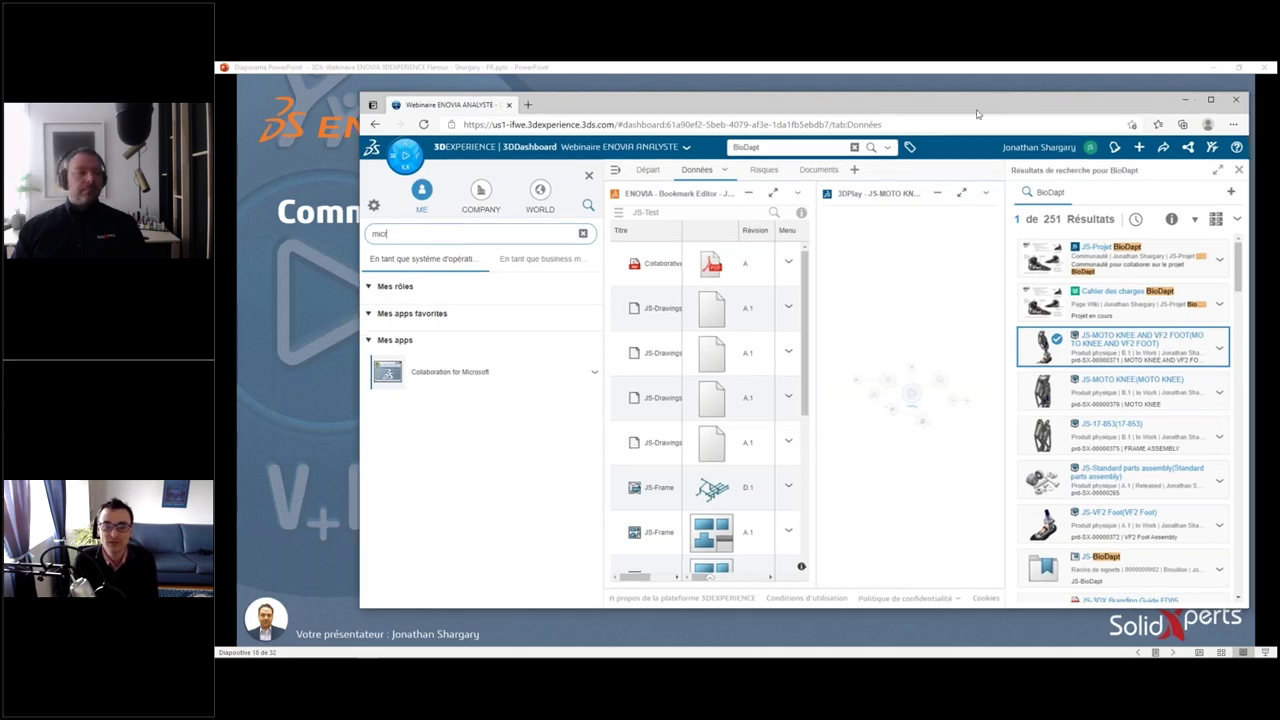
left_click_drag(1011, 110, 215, 140)
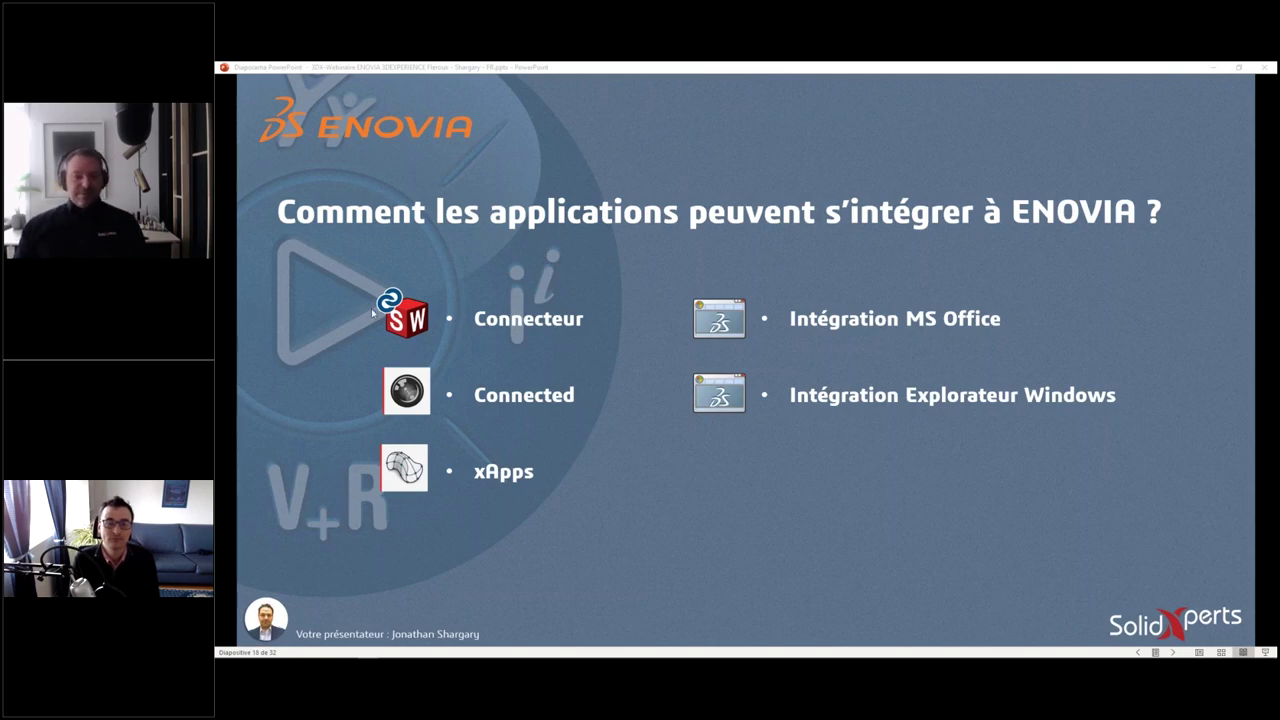
- Advance to slide 19, 'Maintenant disponible', and bring the slideshow back in front
key("Right")
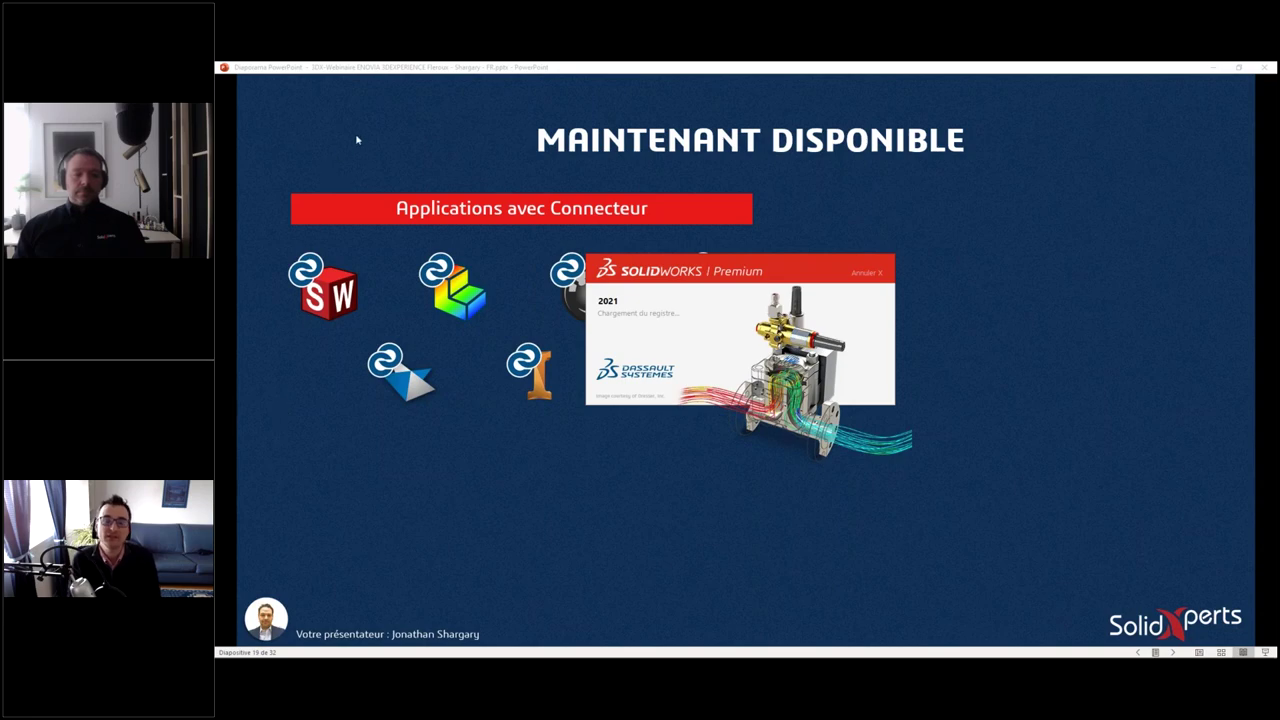
left_click(567, 70)
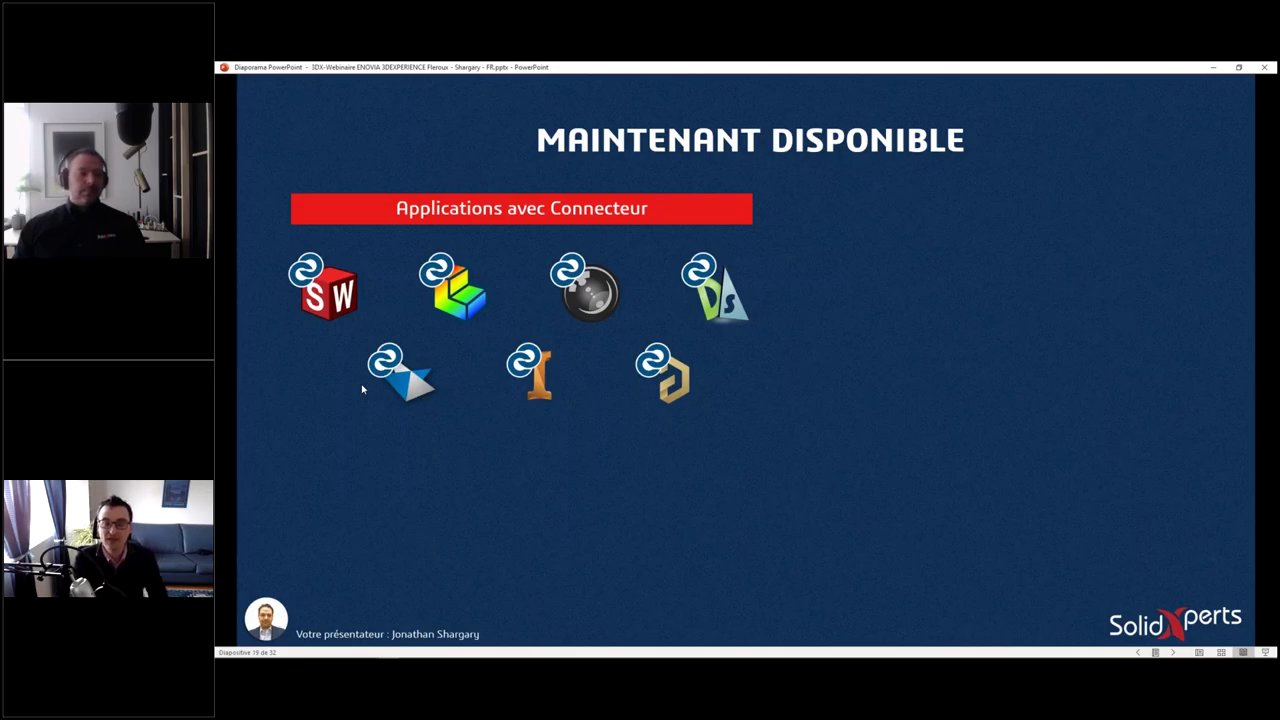
key("alt+Tab")
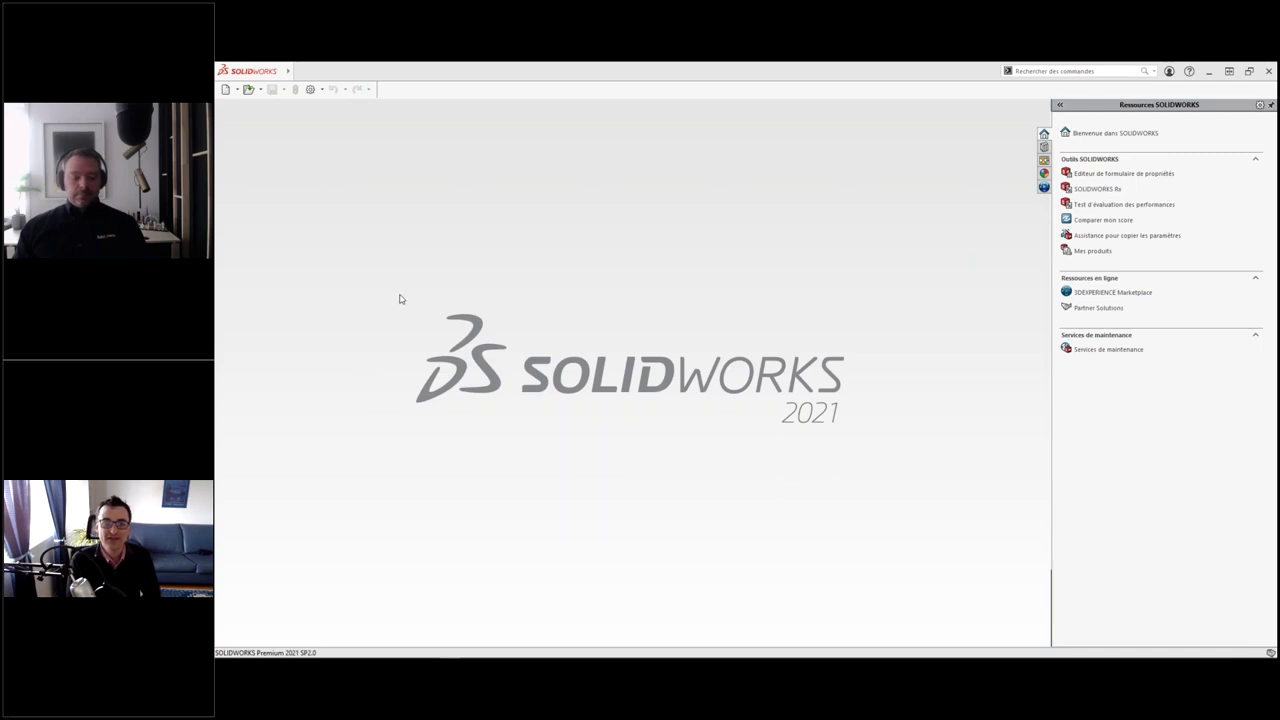
key("super+Tab")
left_click(579, 231)
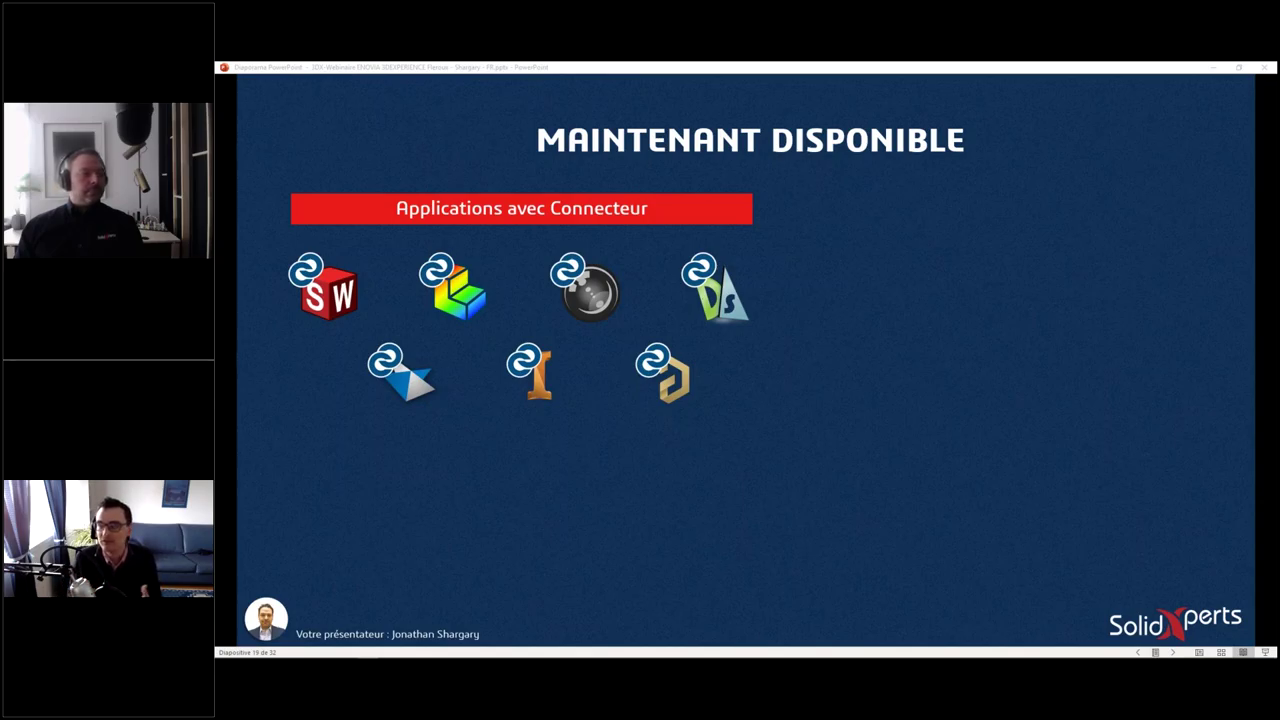
key("Right")
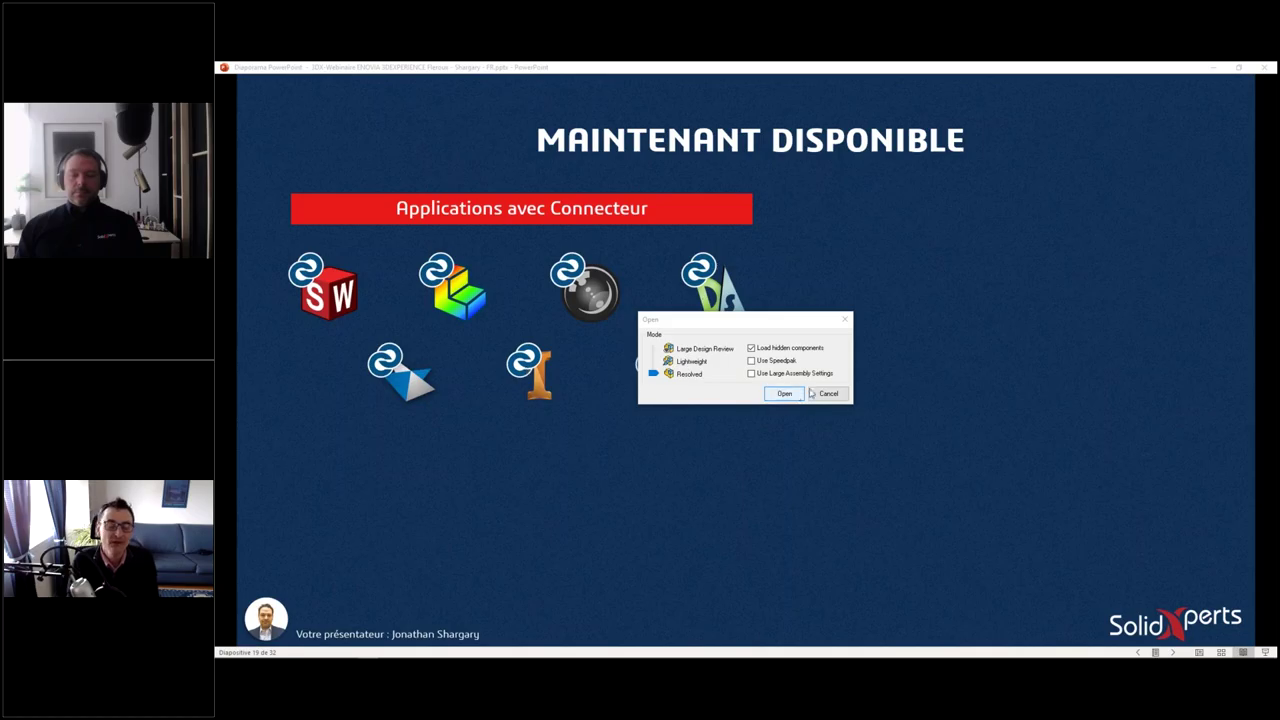
key("Right")
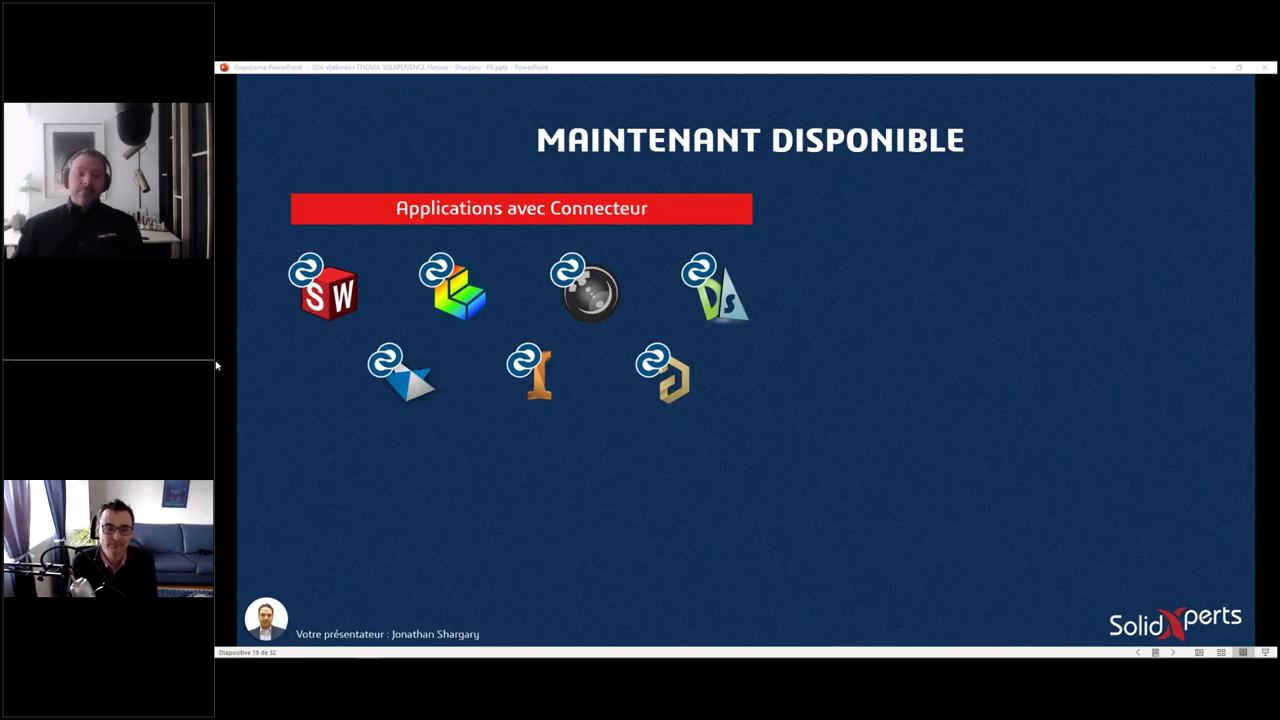
- Reveal the Applications Connected heading and the nine Applications 100% Cloud icons on slide 19
left_click(291, 463)
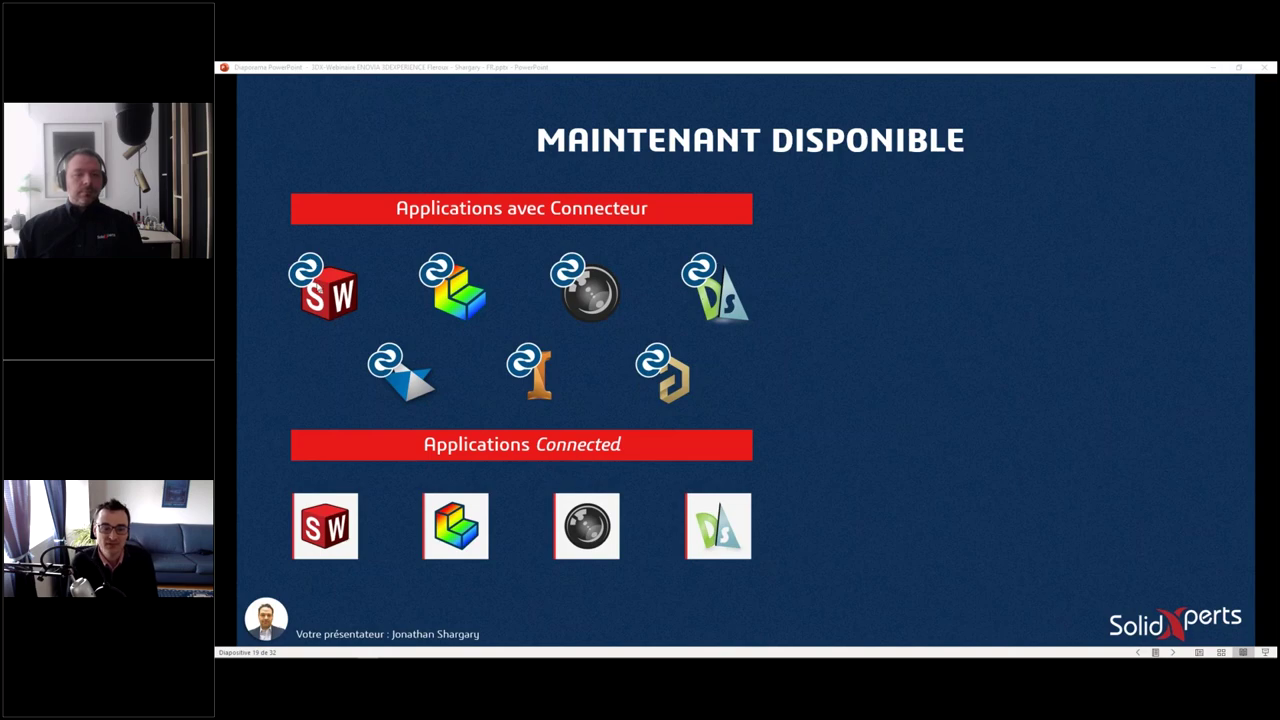
key("Right")
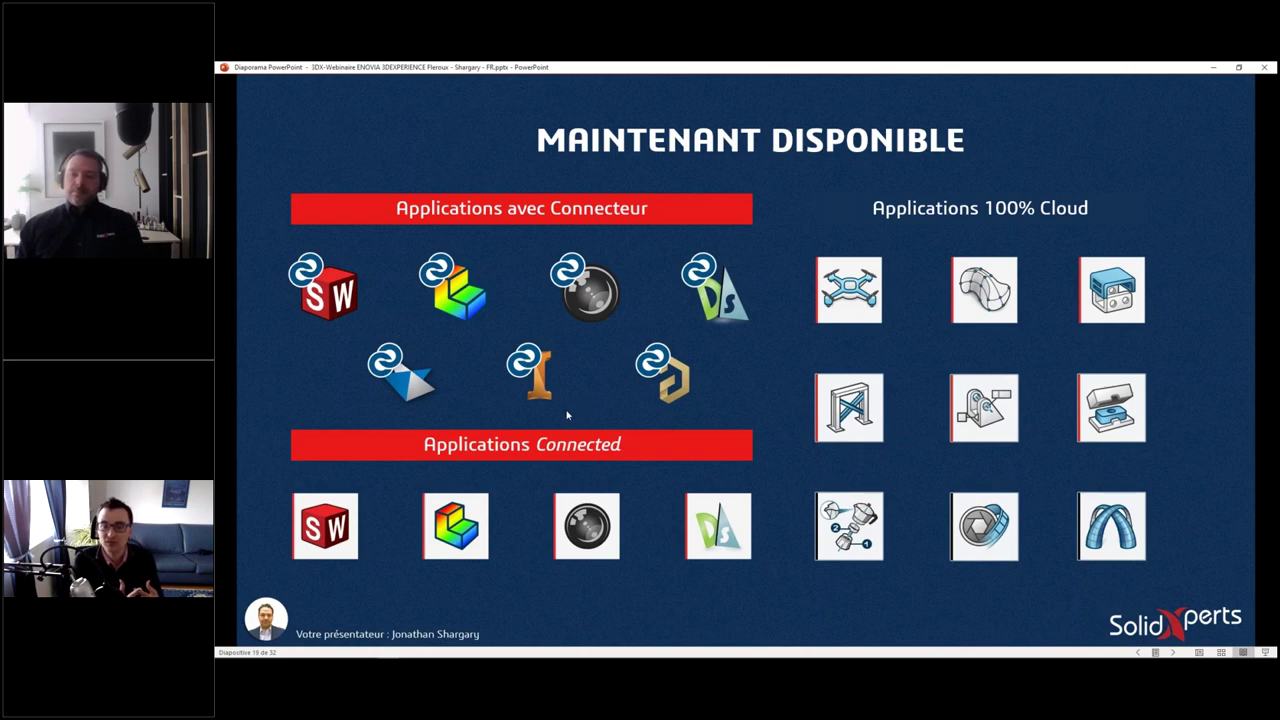
- Show both orange notes on file handling, then advance to slide 20 on sharing project information
key("Right")
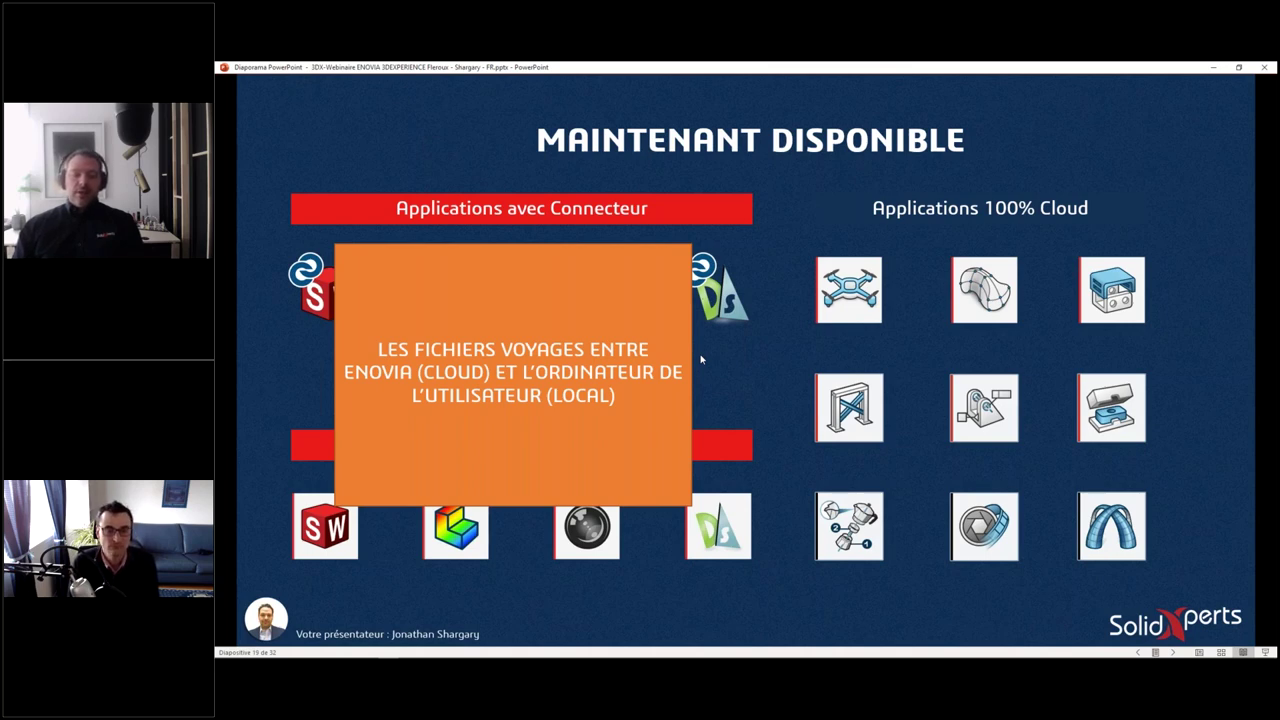
left_click(762, 371)
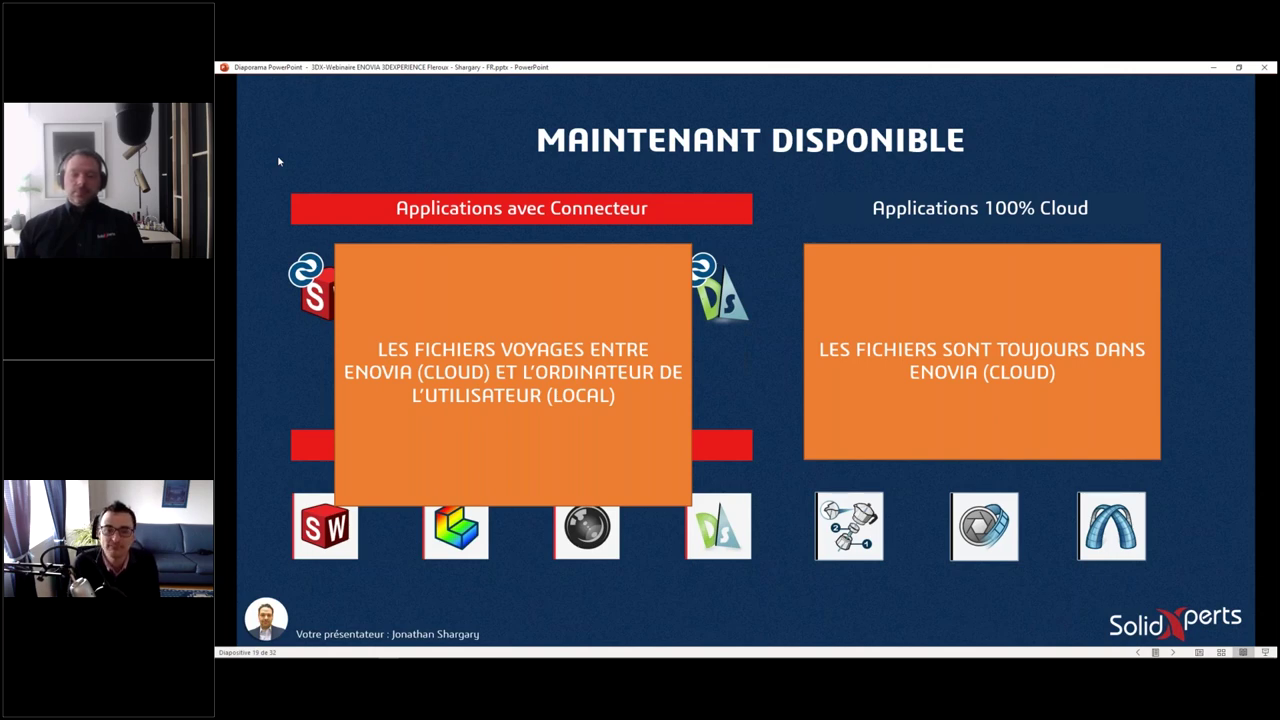
key("Right")
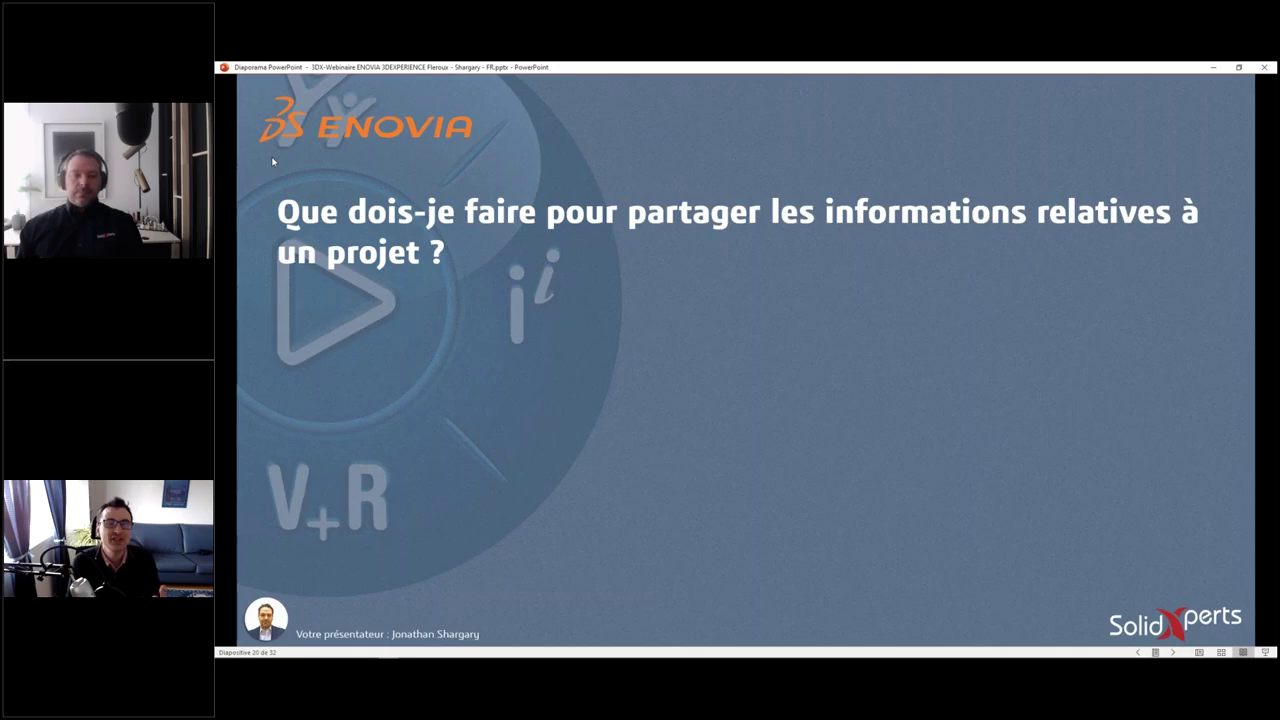
- Reveal the 3DSwym answer on slide 20 and move on to the JS-BioDapt dashboard
key("Right")
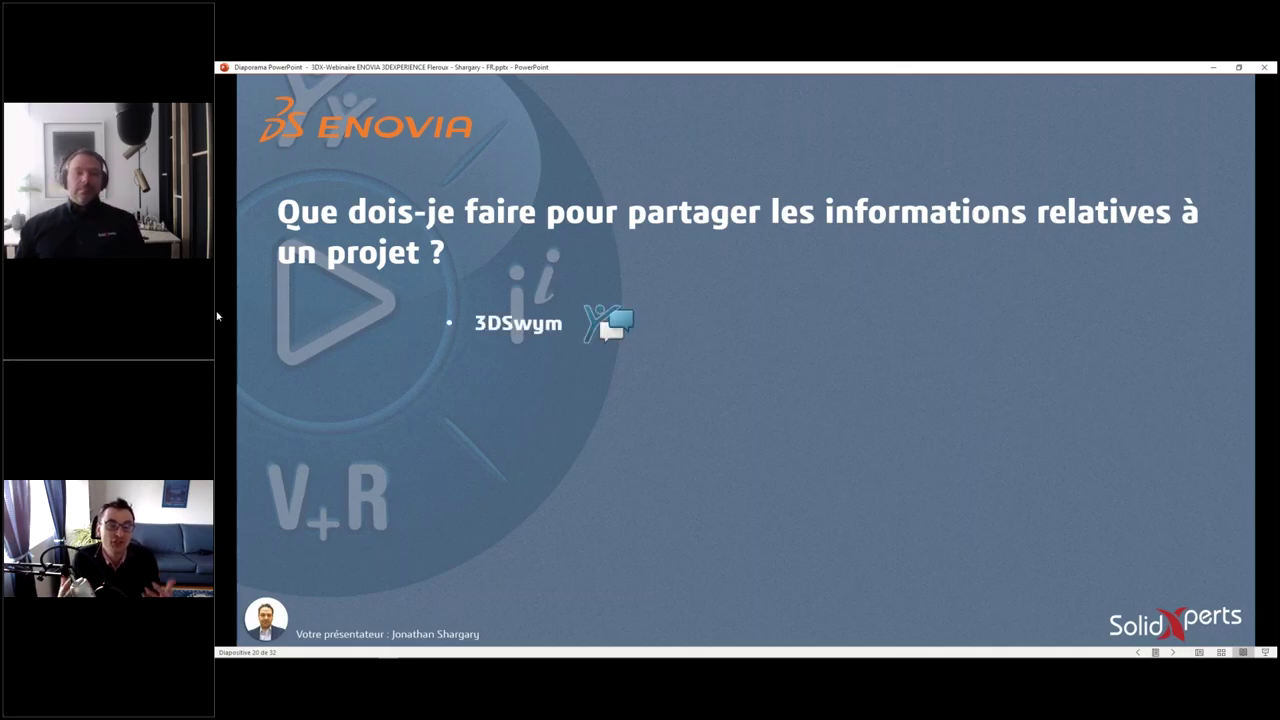
key("Right")
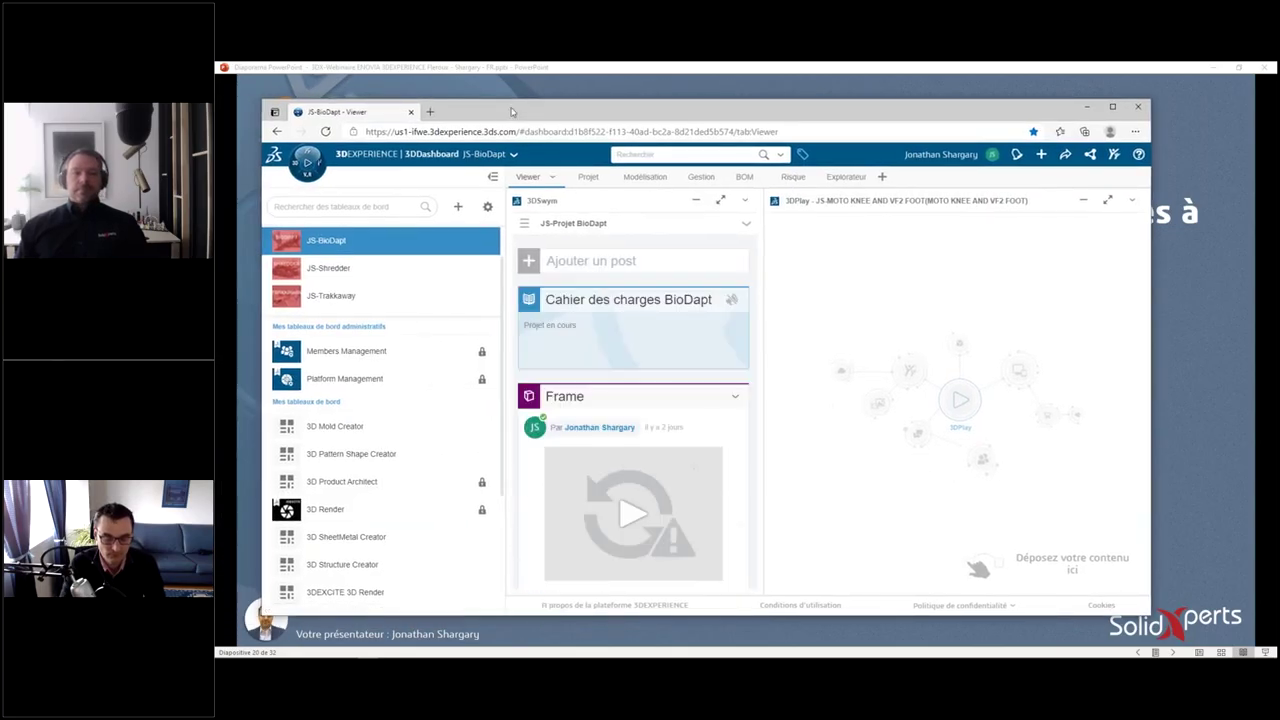
- Go full-screen on the dashboard, zoom into the knee joint, and activate the markup pen tools
left_click_drag(511, 111, 534, 104)
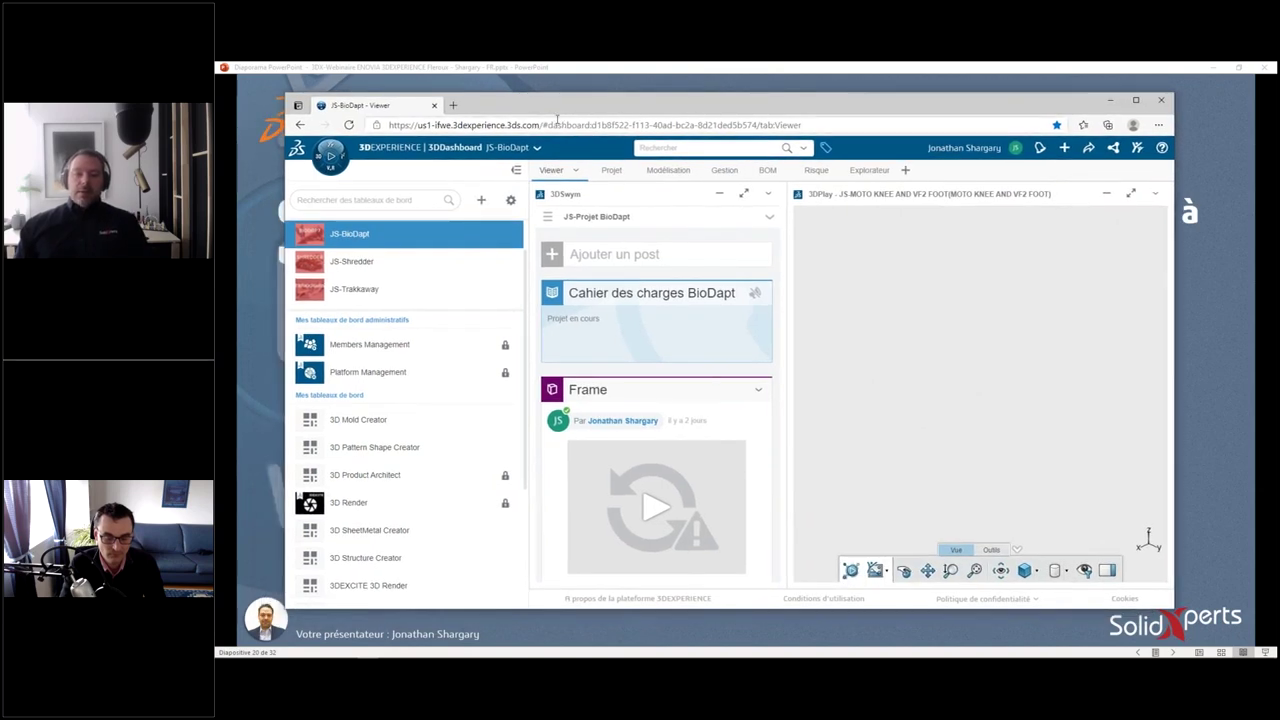
double_click(574, 104)
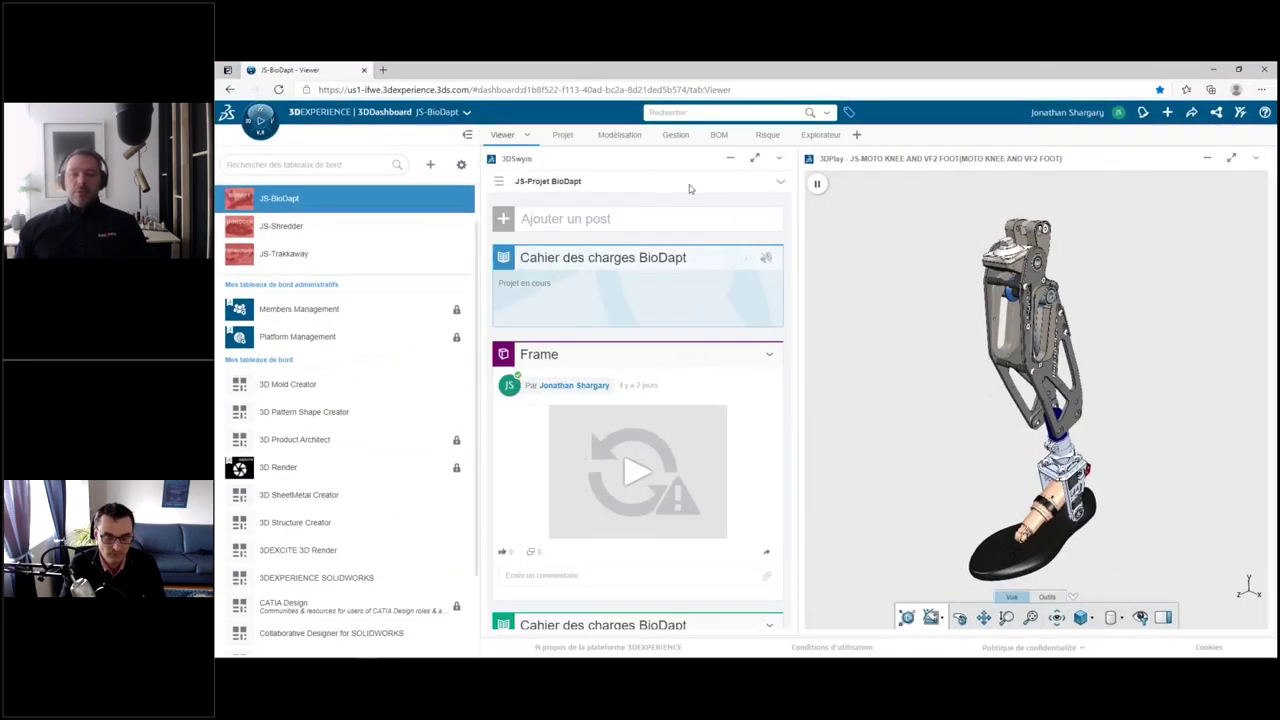
left_click(467, 134)
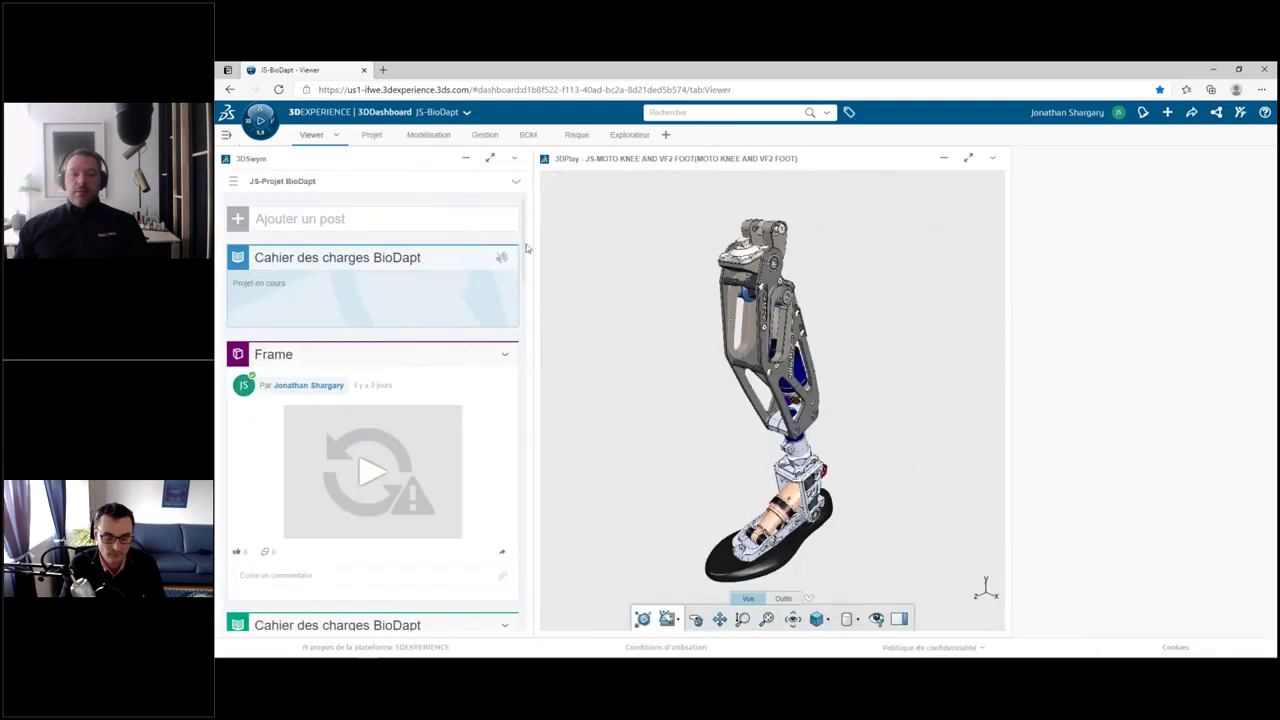
mouse_move(630, 207)
left_mouse_down()
mouse_move(632, 340)
mouse_move(628, 178)
left_mouse_up()
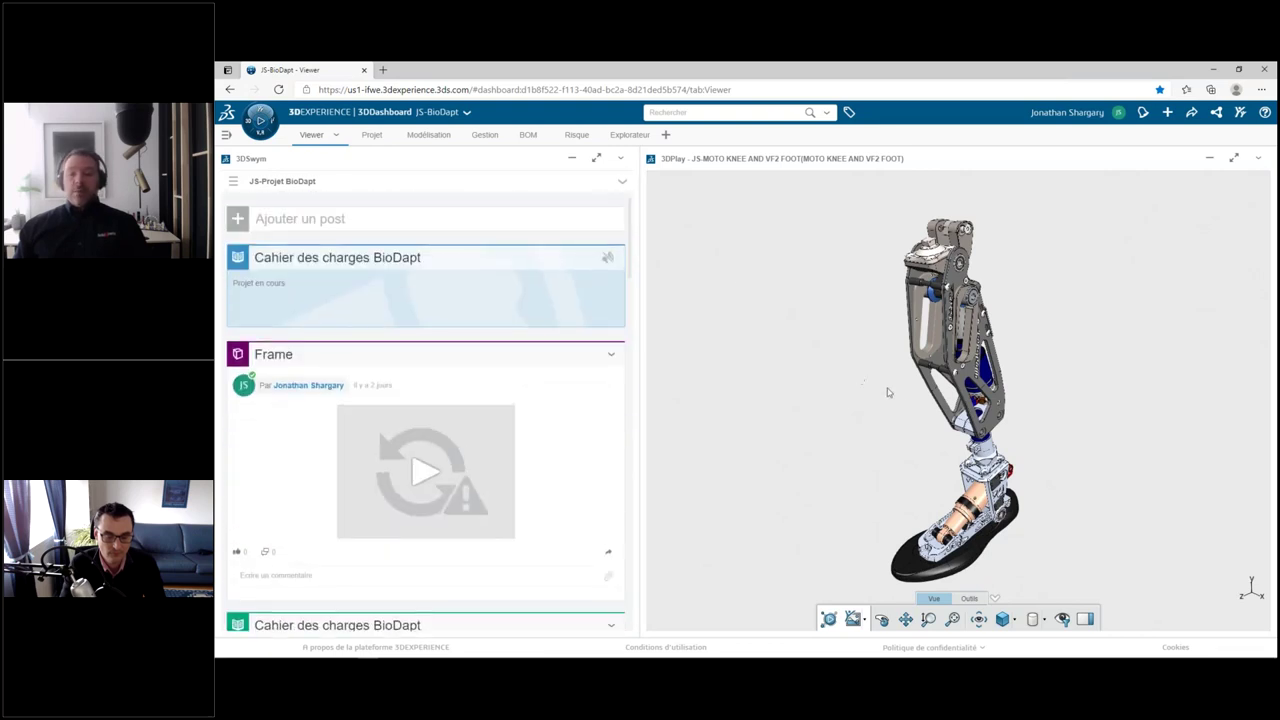
left_click_drag(886, 390, 1078, 478)
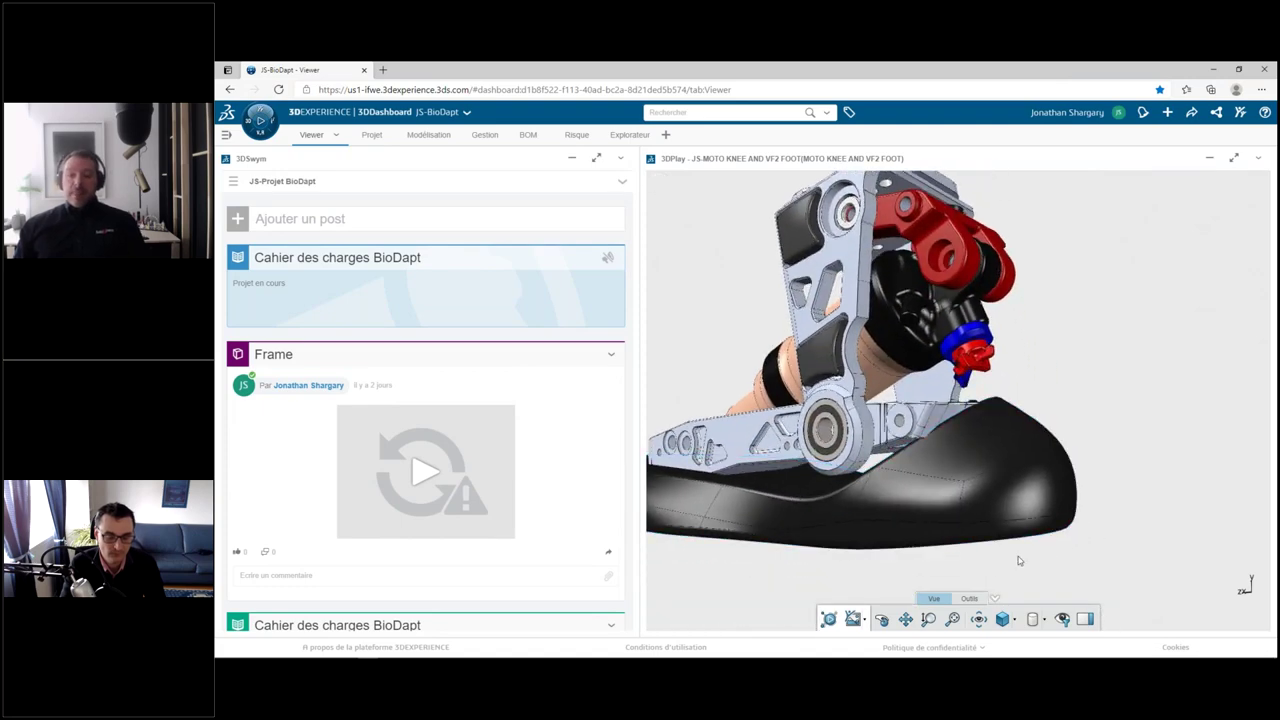
left_click(970, 598)
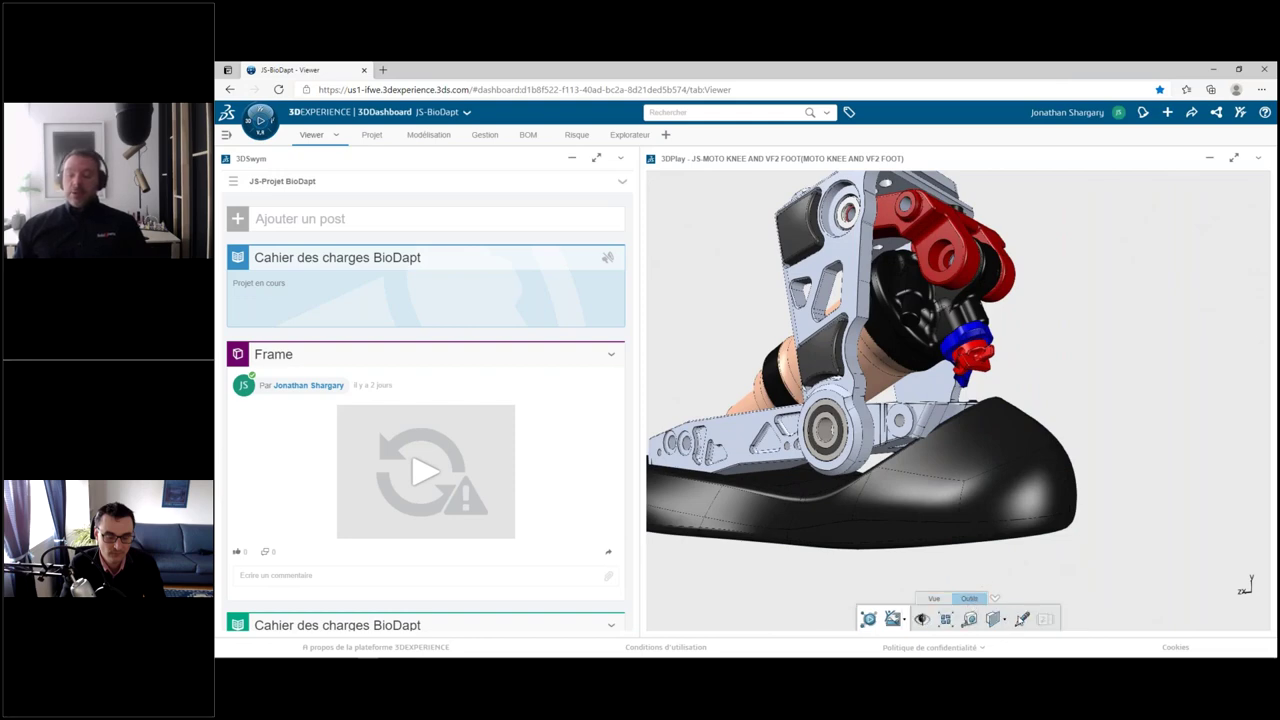
left_click(1021, 619)
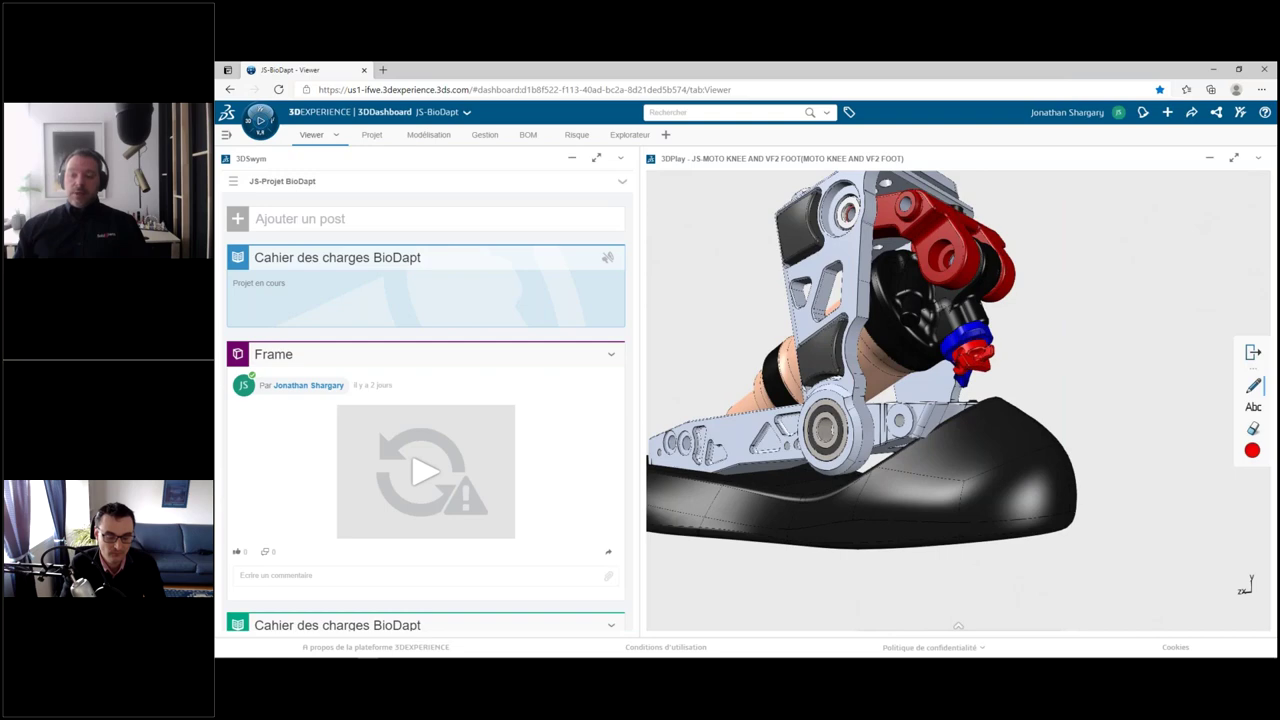
- Loop the knee pivot in red freehand and place the text note 'Ajouter un lien' beside it
mouse_move(900, 194)
left_mouse_down()
mouse_move(888, 410)
mouse_move(918, 212)
left_mouse_up()
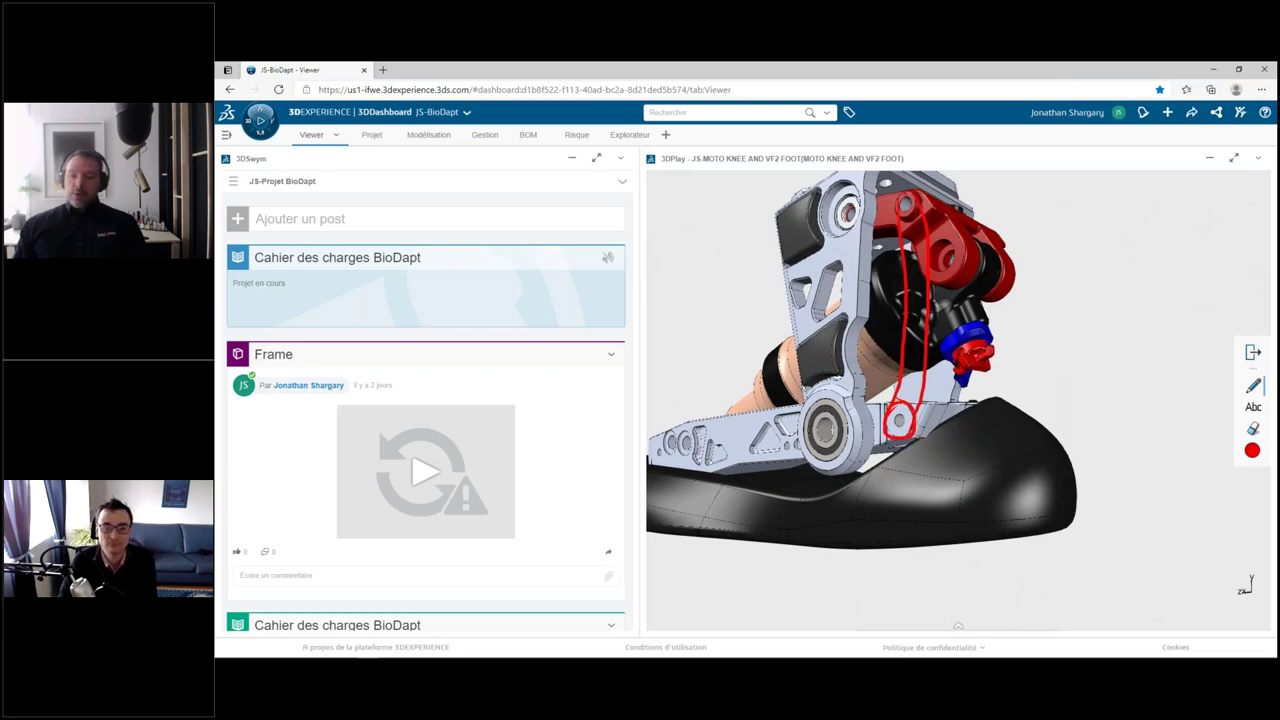
left_click_drag(918, 212, 898, 198)
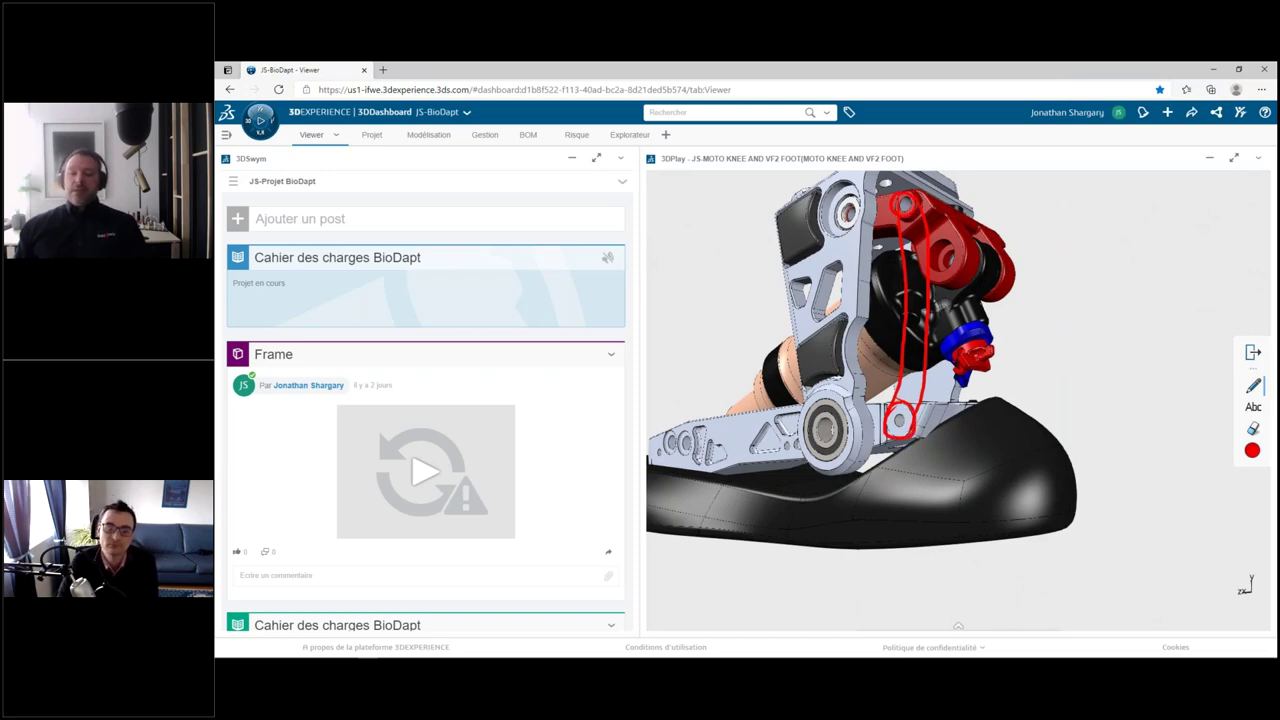
left_click(1252, 407)
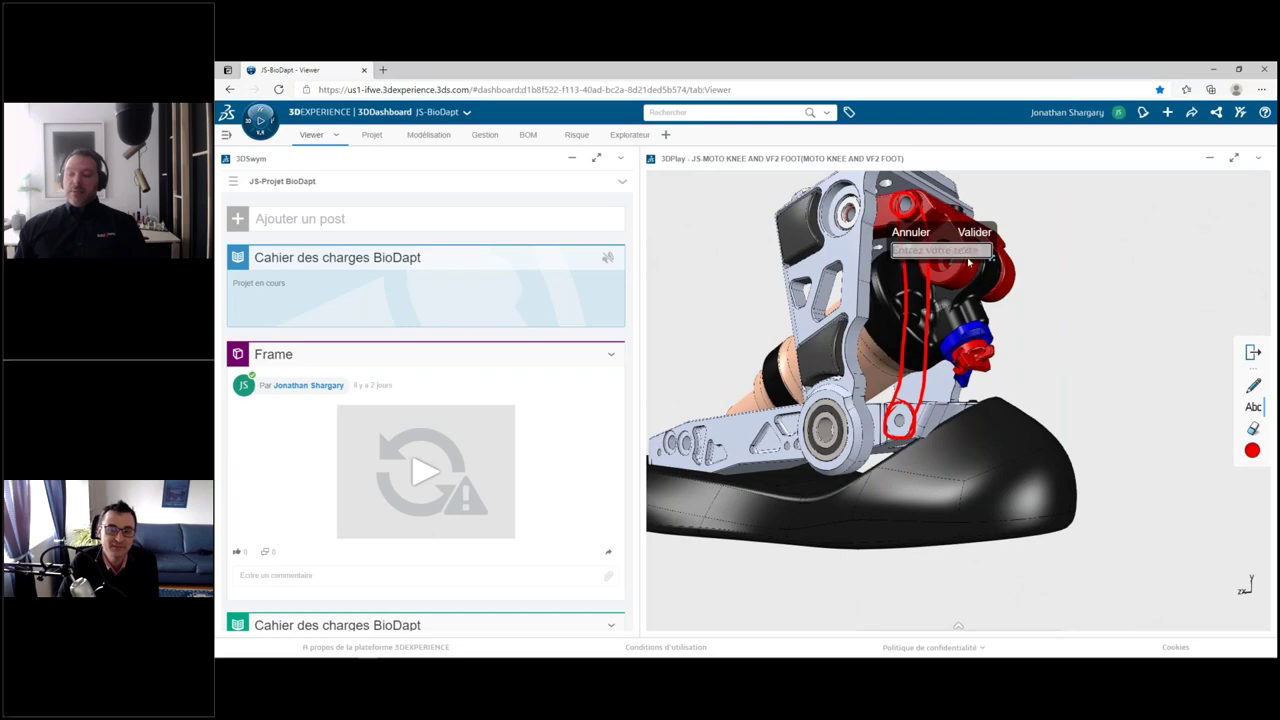
left_click_drag(943, 239, 1071, 259)
left_click(1071, 264)
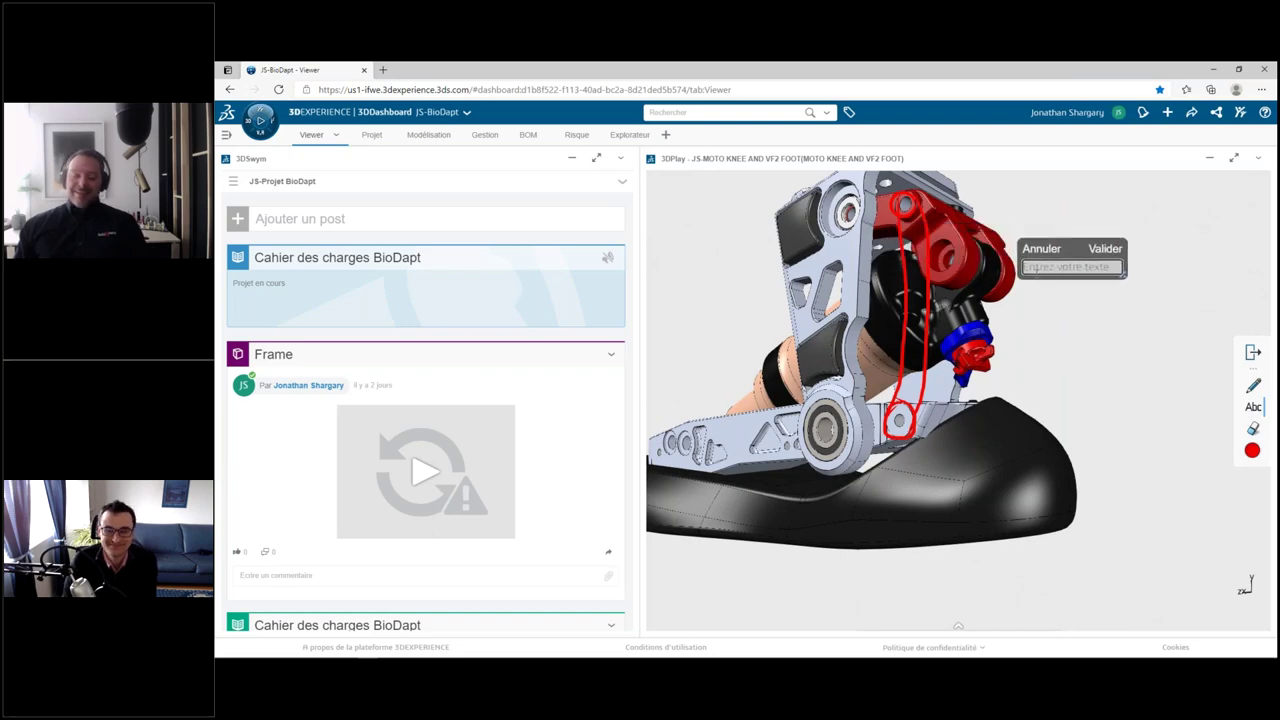
type("Pied")
type("ter u")
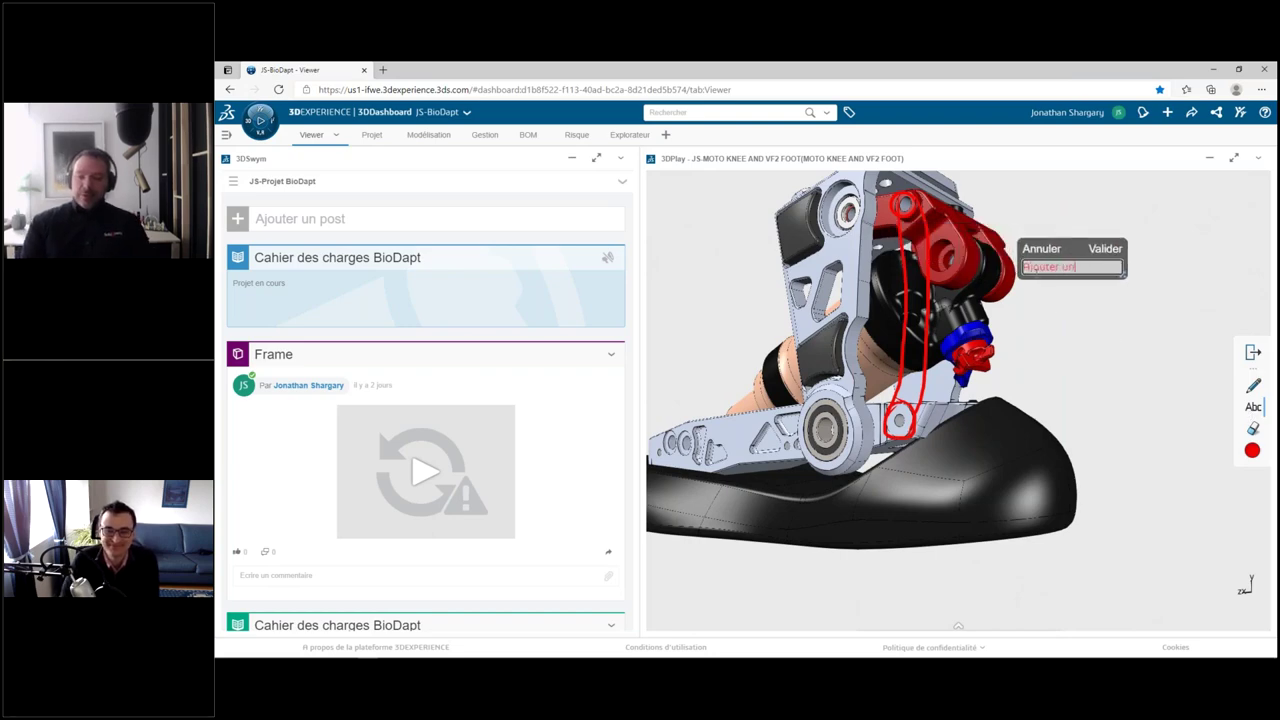
type("n")
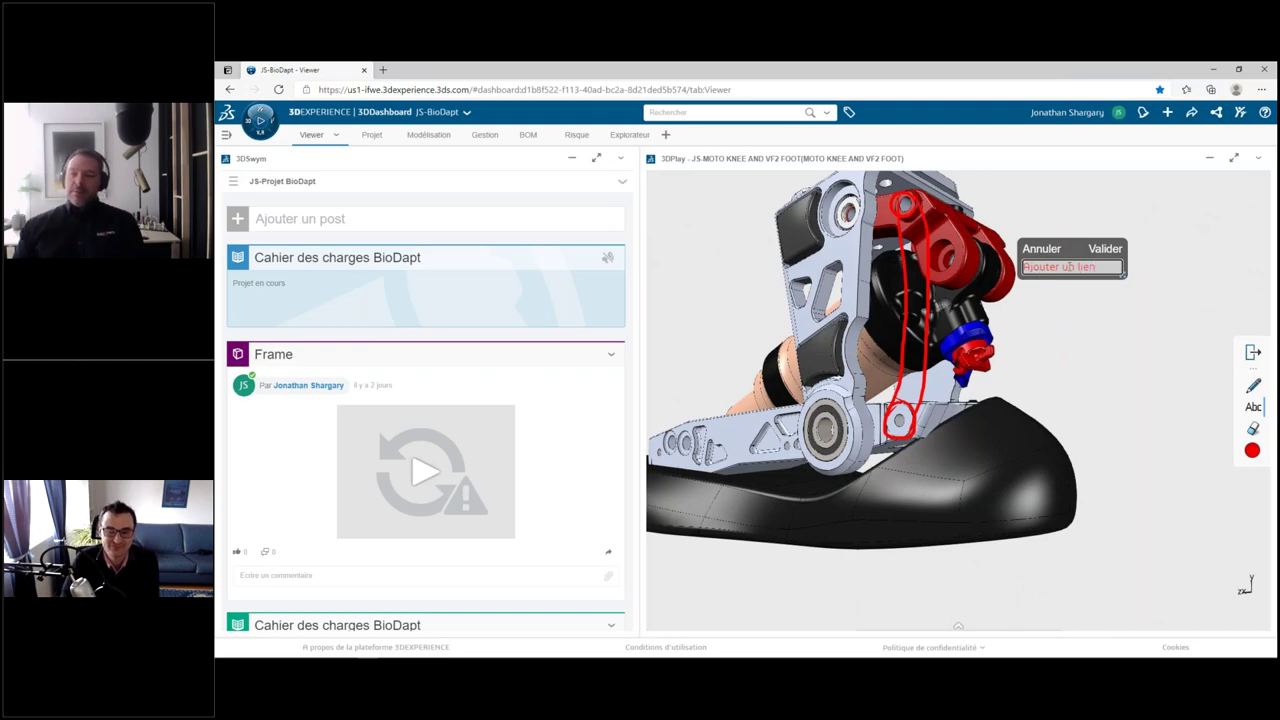
left_click(1120, 254)
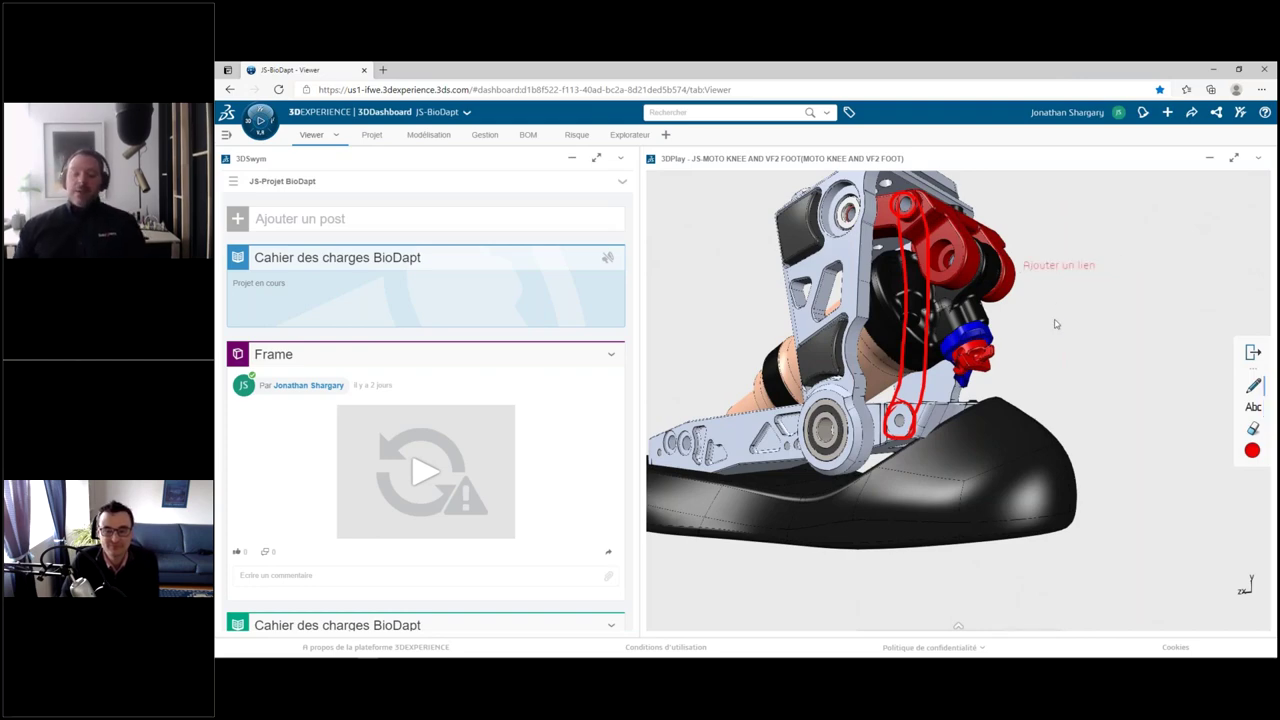
mouse_move(956, 630)
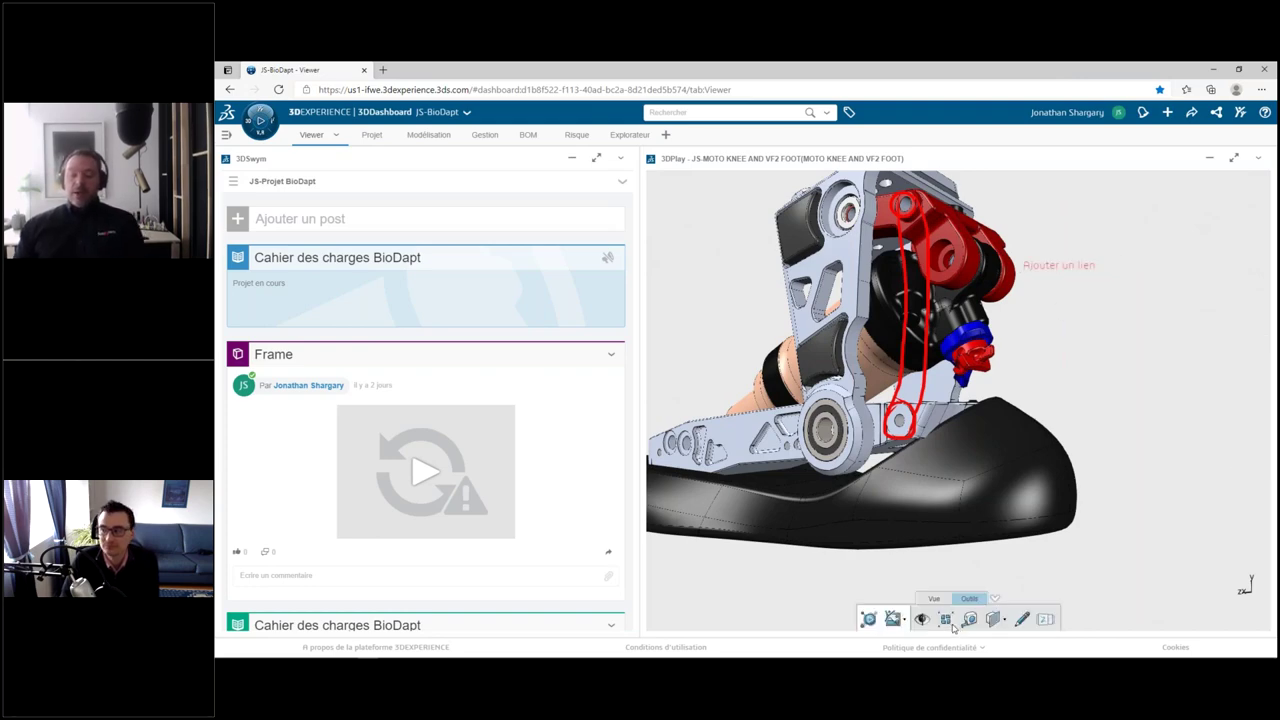
- Save a screenshot of the marked-up 3DPlay view and start a new 3DSwym post
left_click(904, 622)
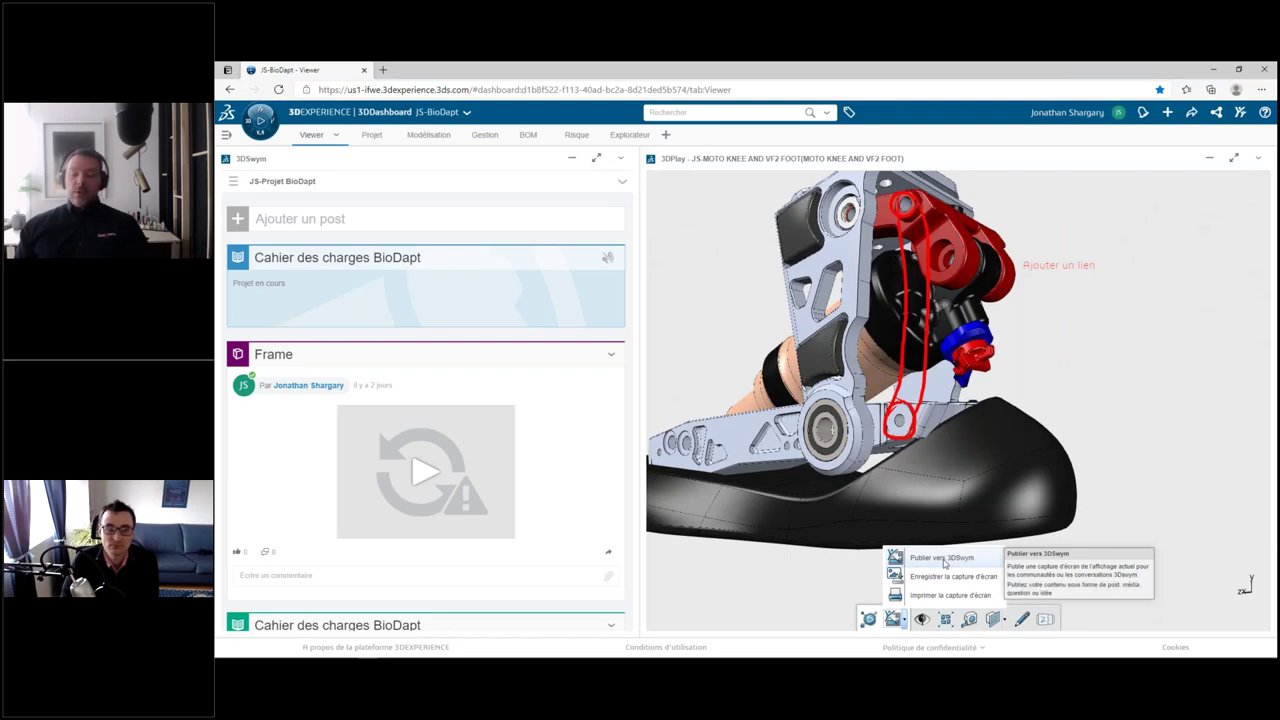
left_click(944, 584)
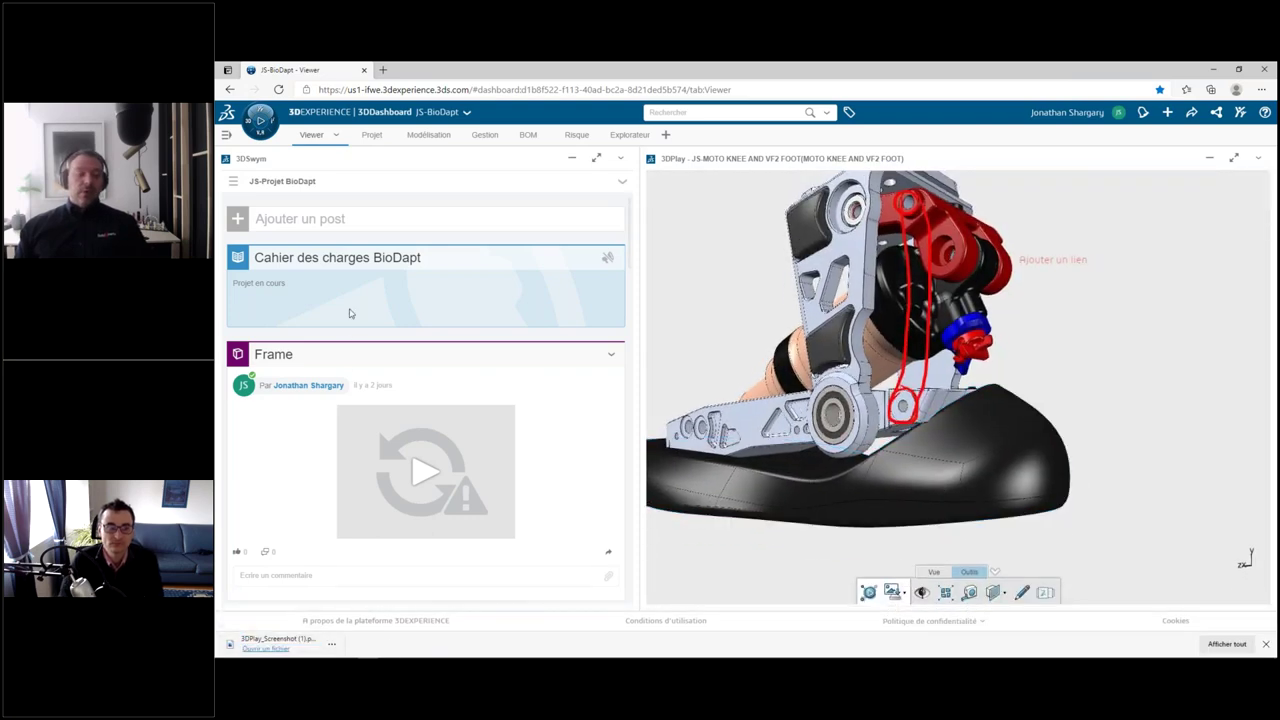
left_click(335, 219)
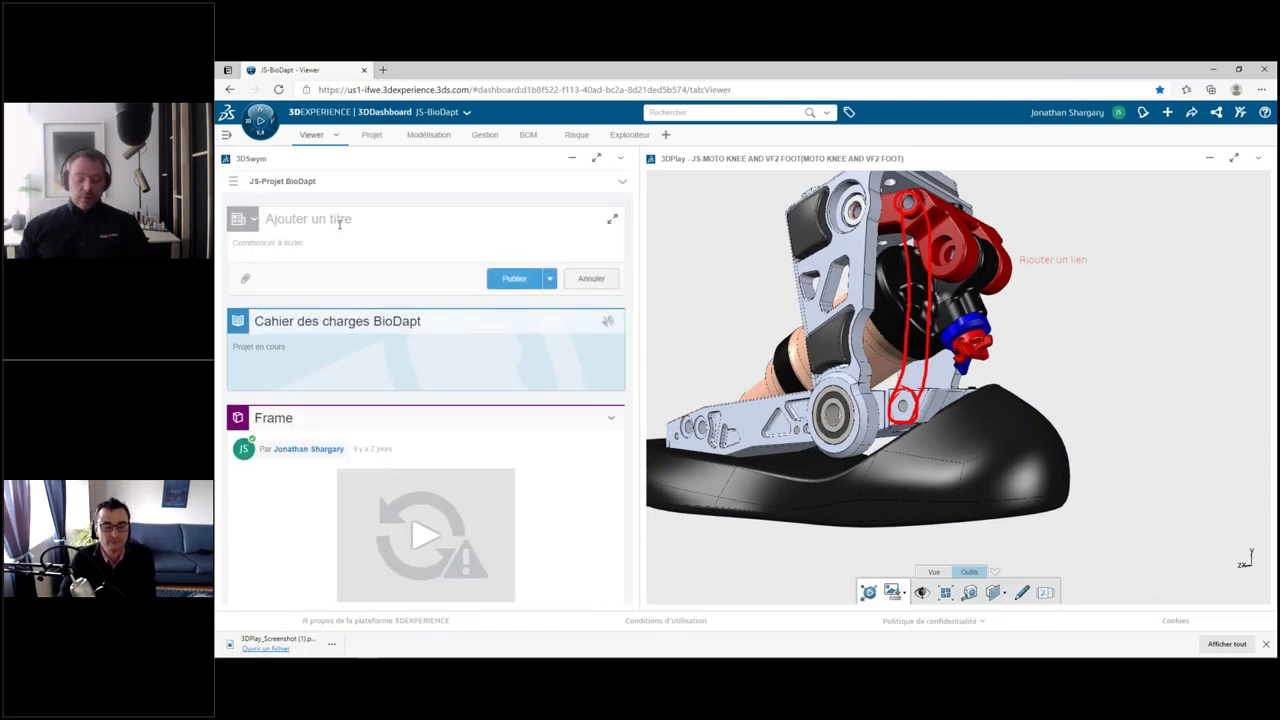
- Publish the post 'Pièce à modéliser' with the knee screenshot attached, mentioning the designer user
type("Plè")
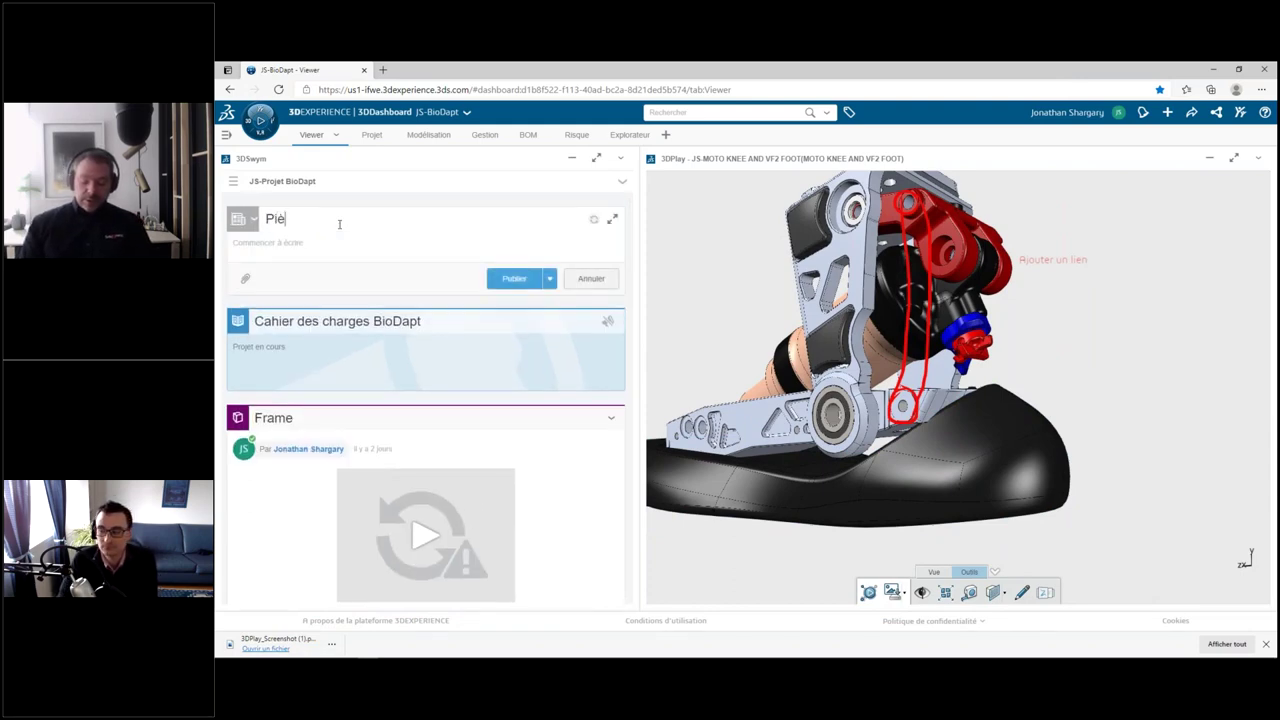
type("ce à modéliser")
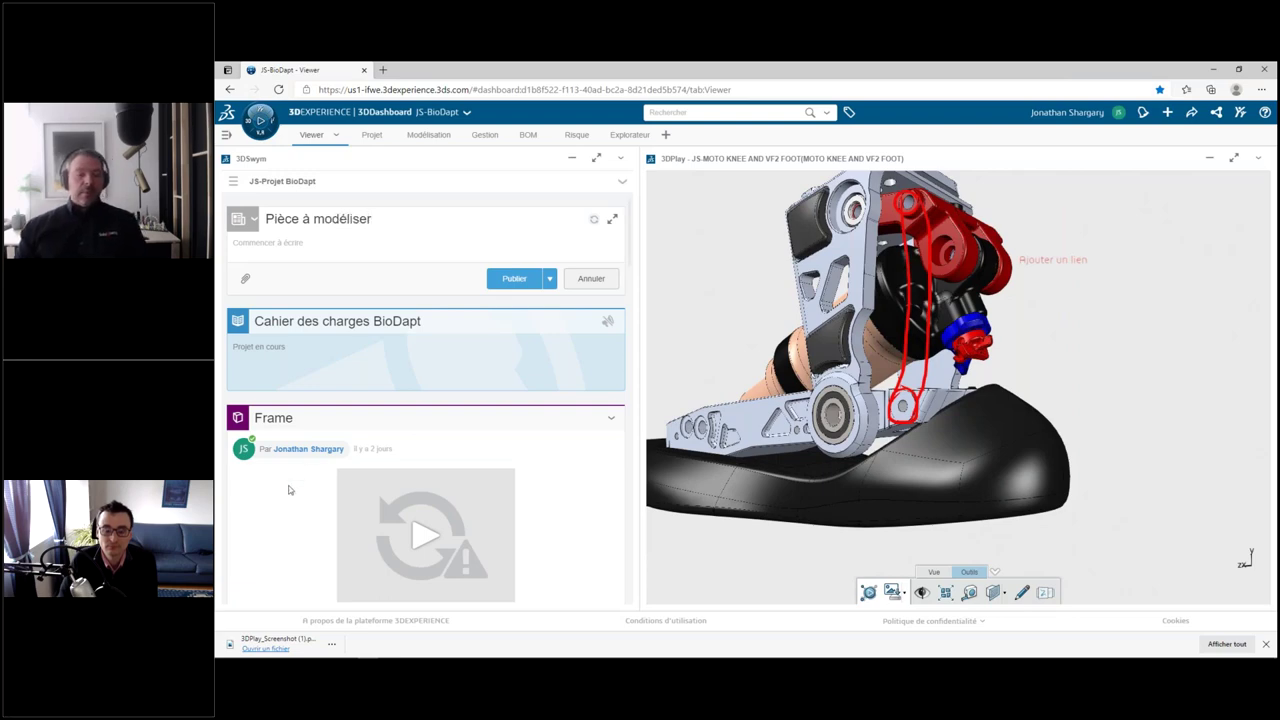
left_click_drag(265, 640, 313, 263)
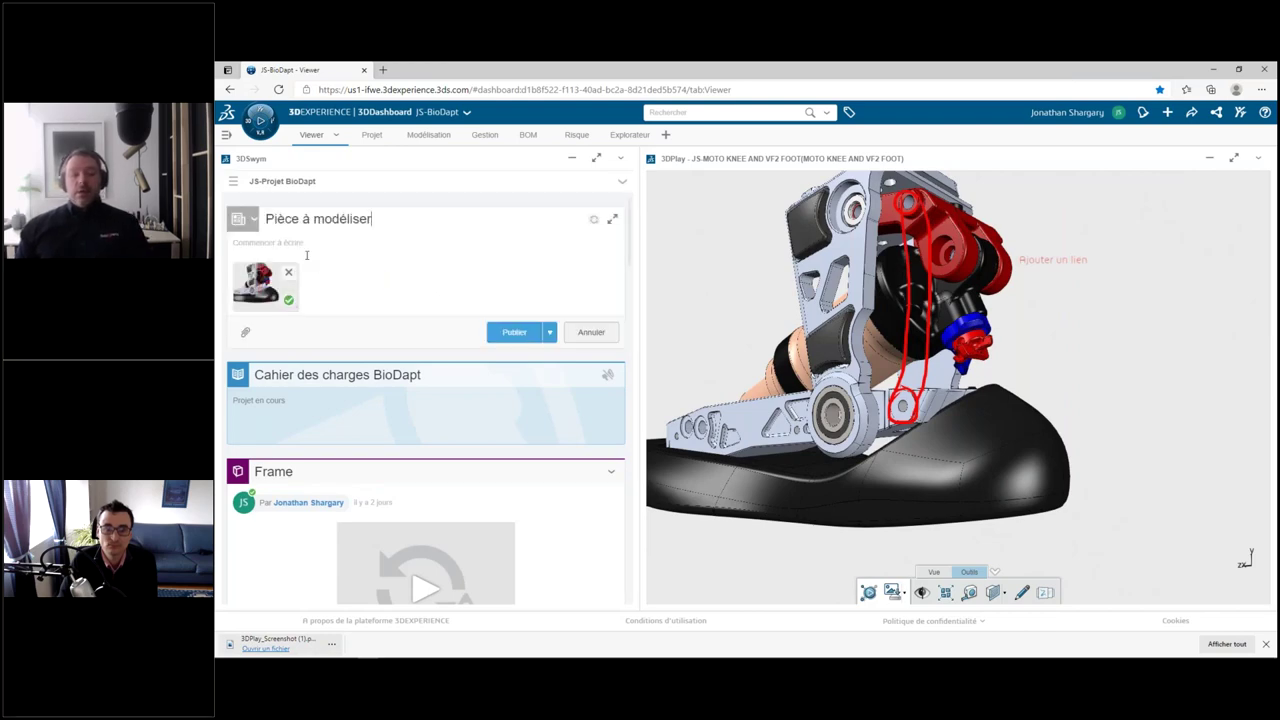
type("@")
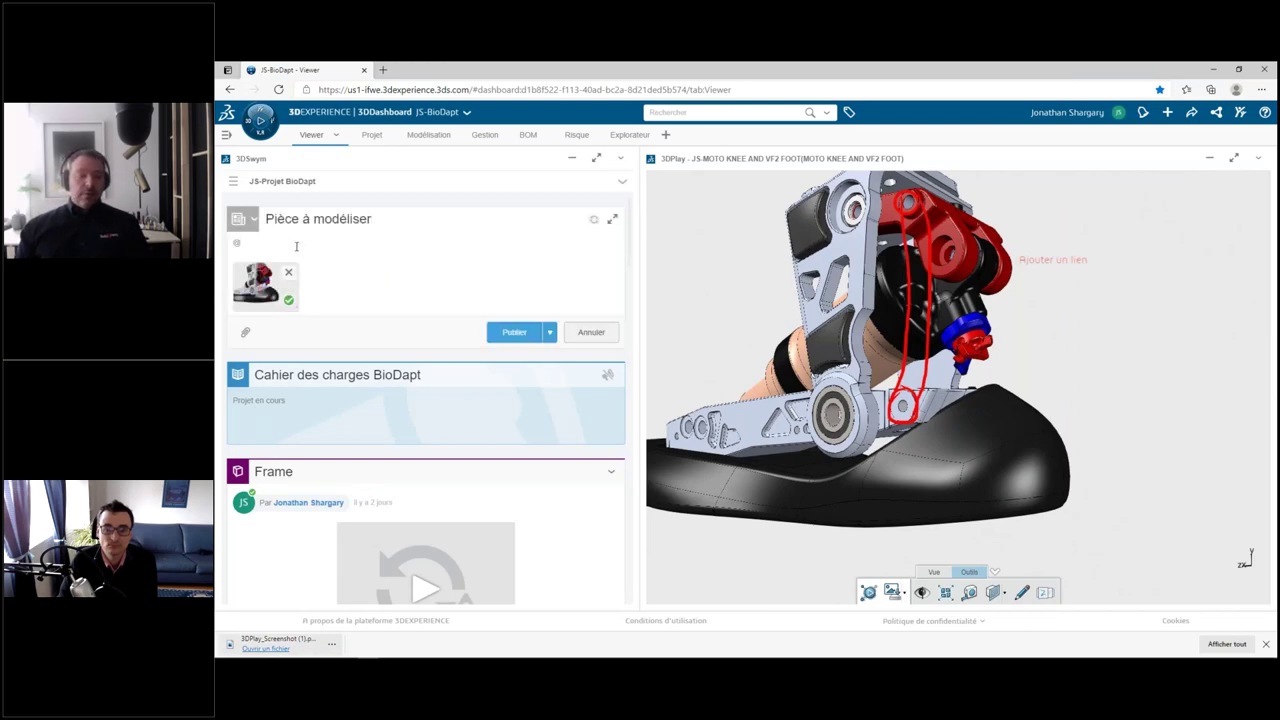
type("3dx")
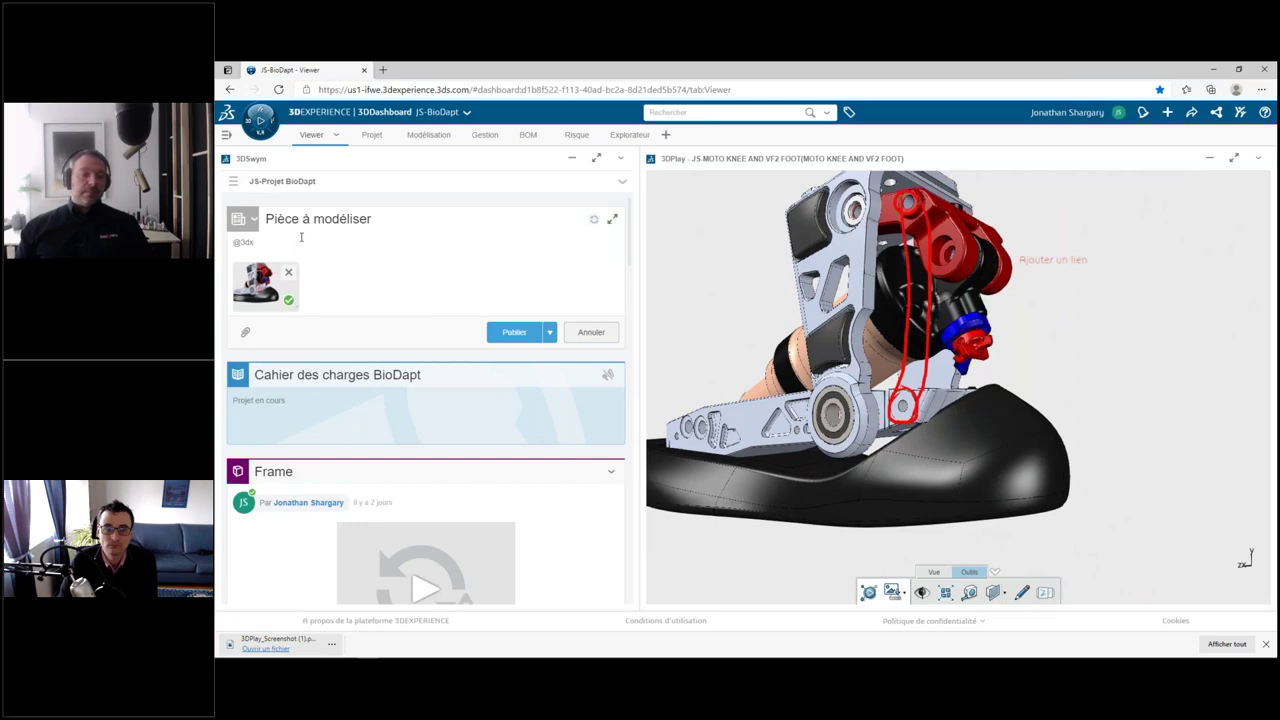
scroll(348, 325, "down", 1)
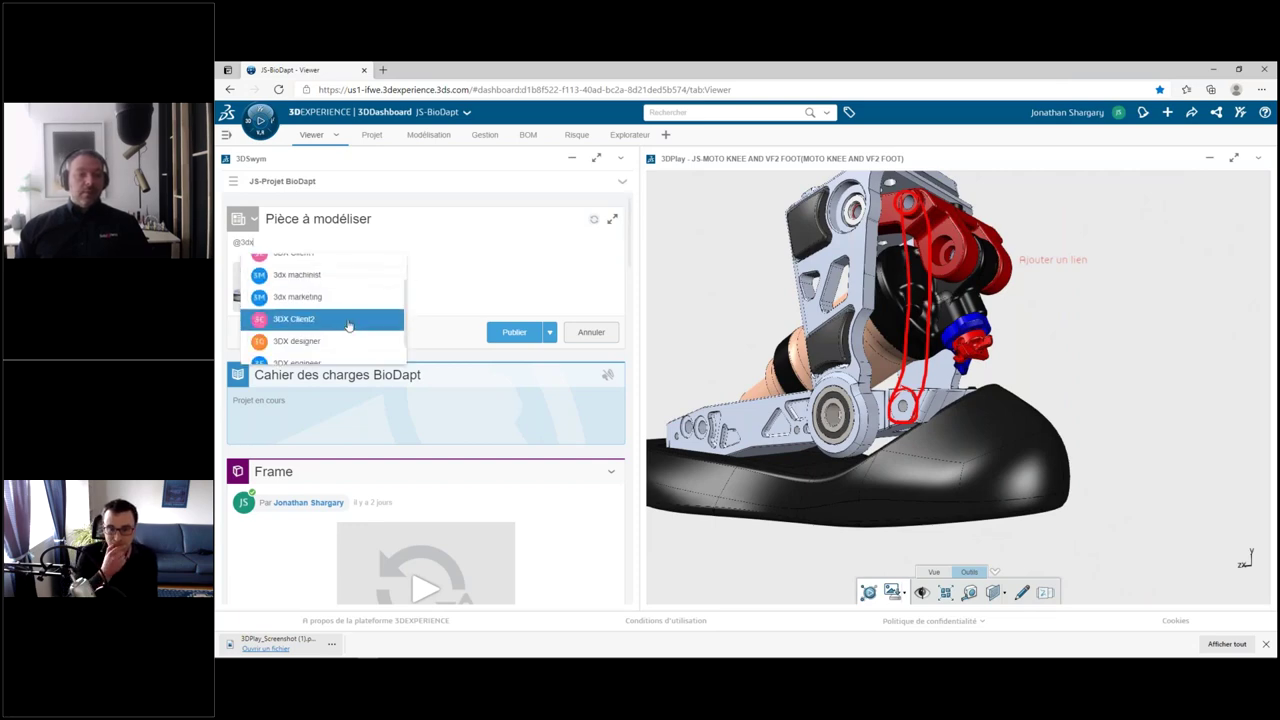
left_click(339, 340)
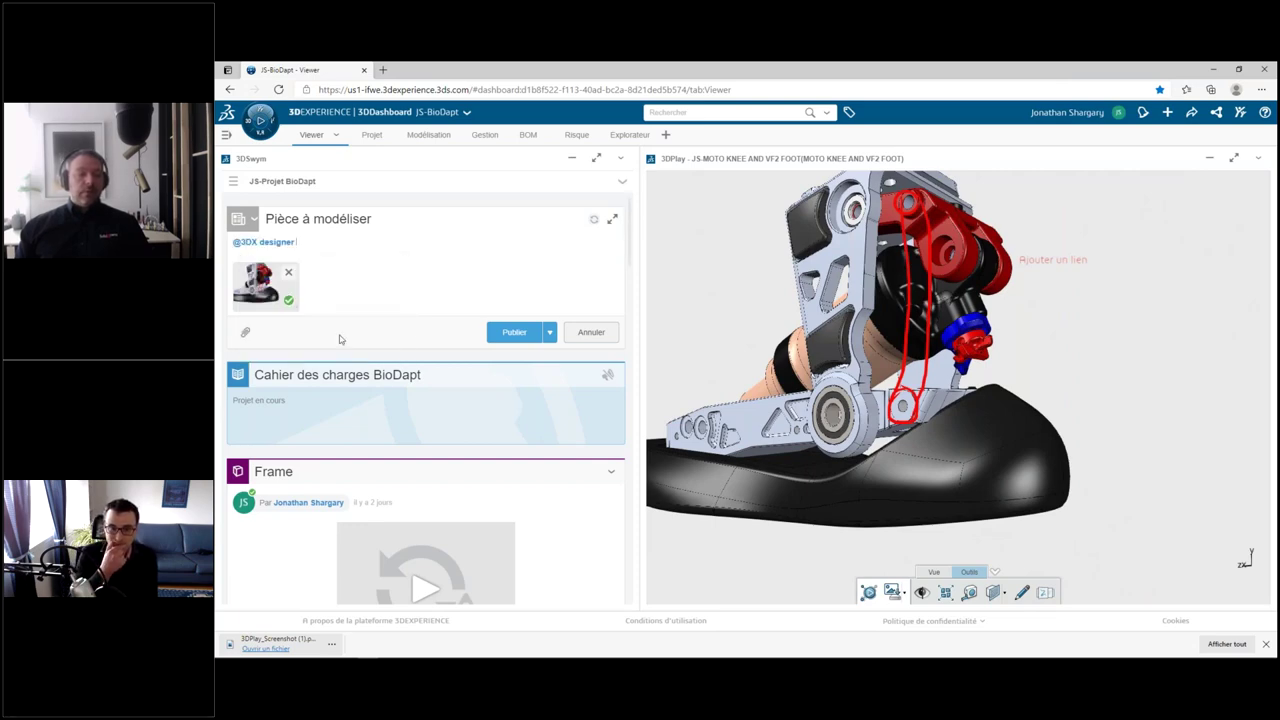
left_click(512, 332)
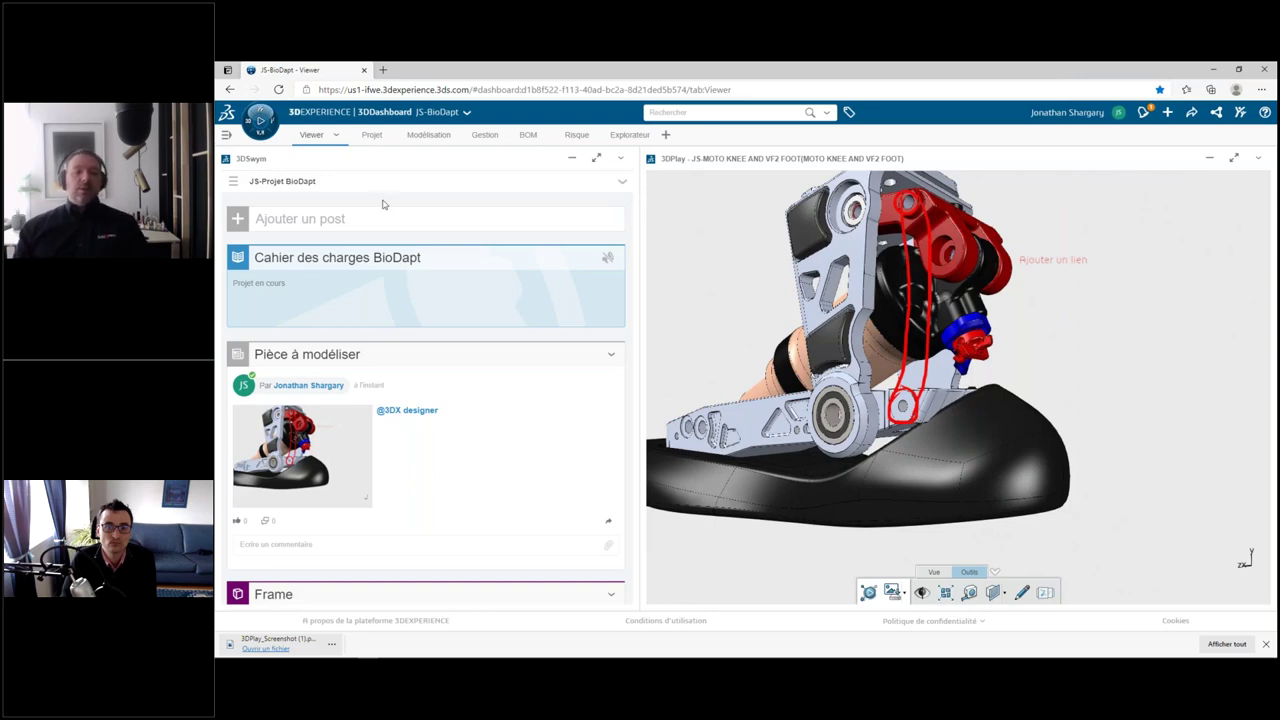
left_click(591, 162)
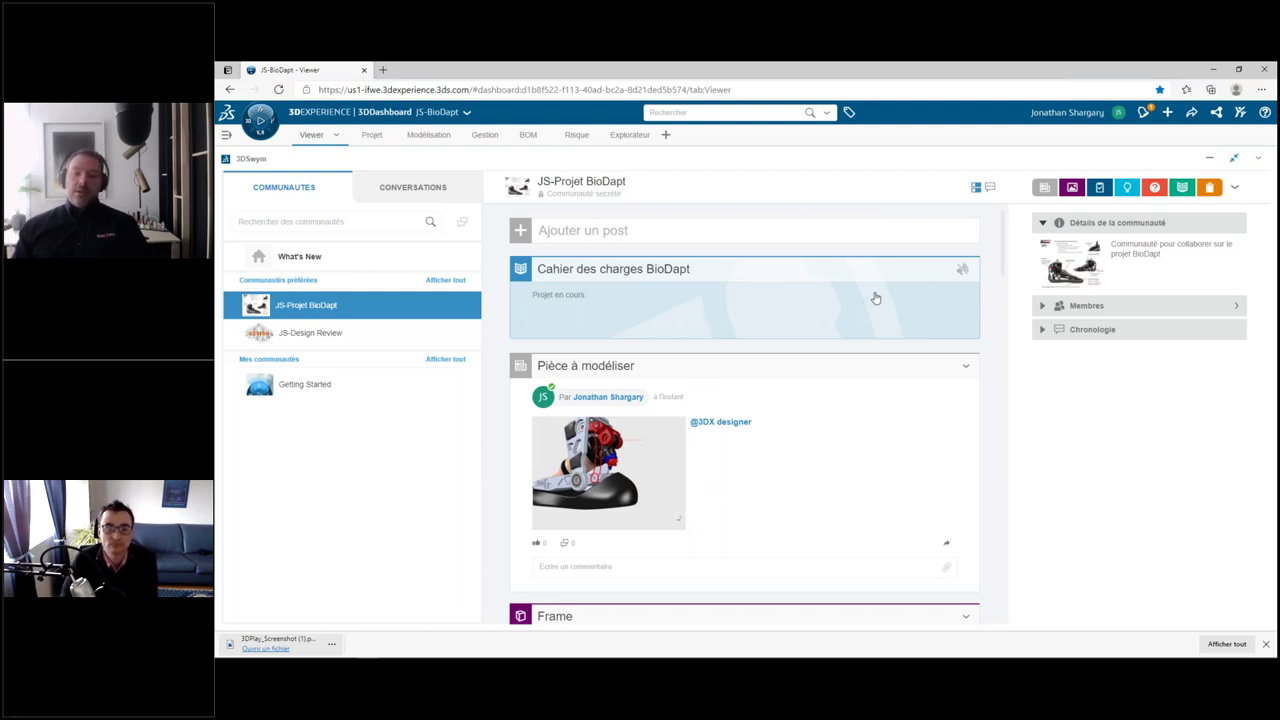
mouse_move(516, 234)
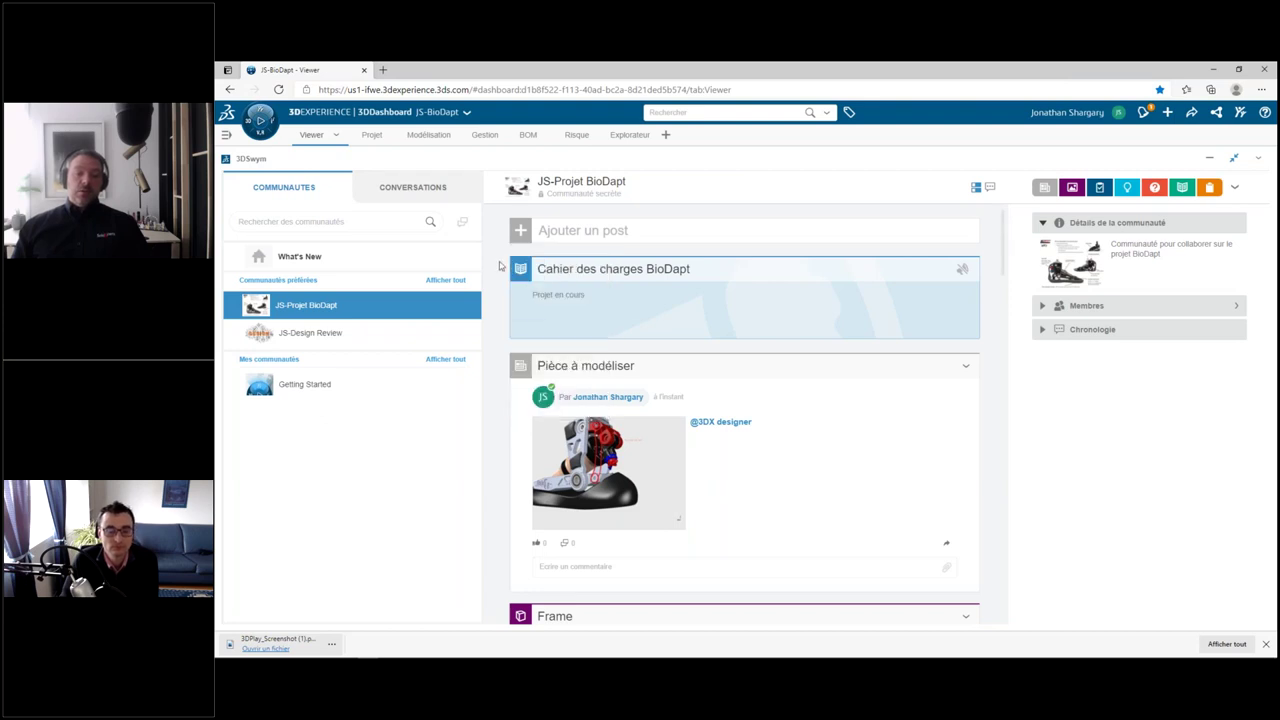
scroll(611, 355, "down", 3)
scroll(851, 380, "up", 3)
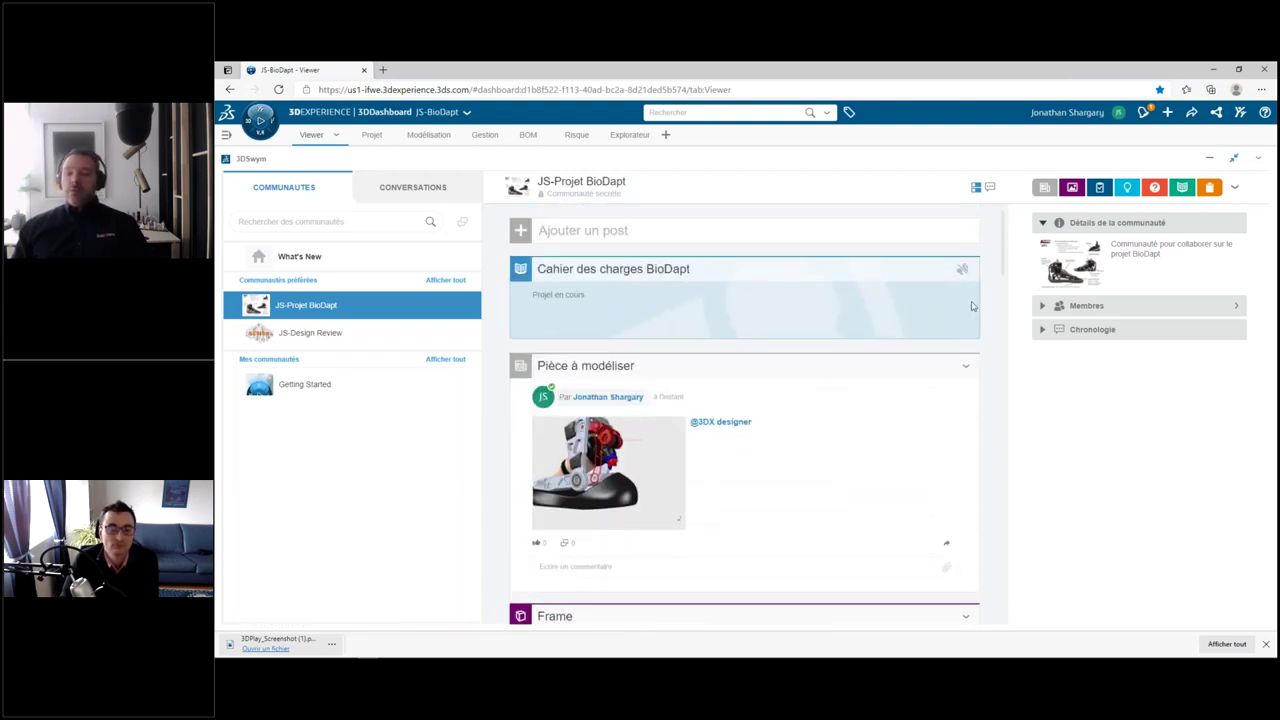
left_click(1072, 187)
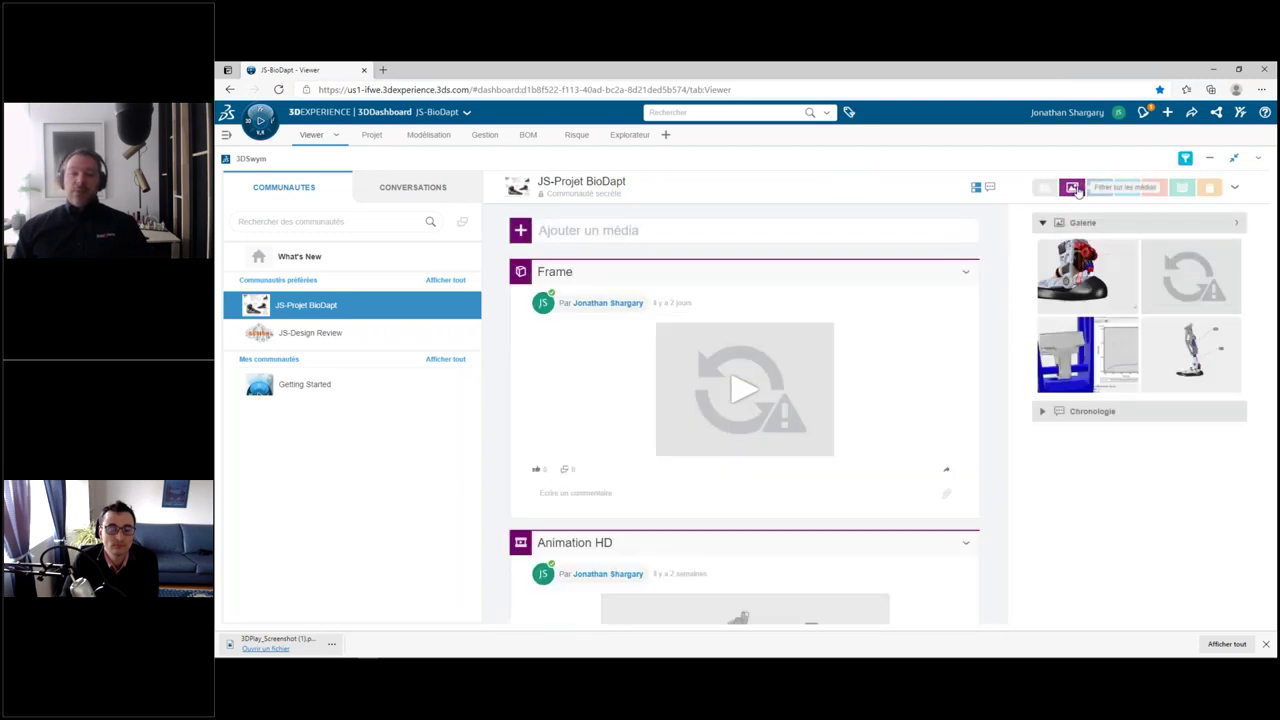
left_click(1072, 187)
left_click(1045, 187)
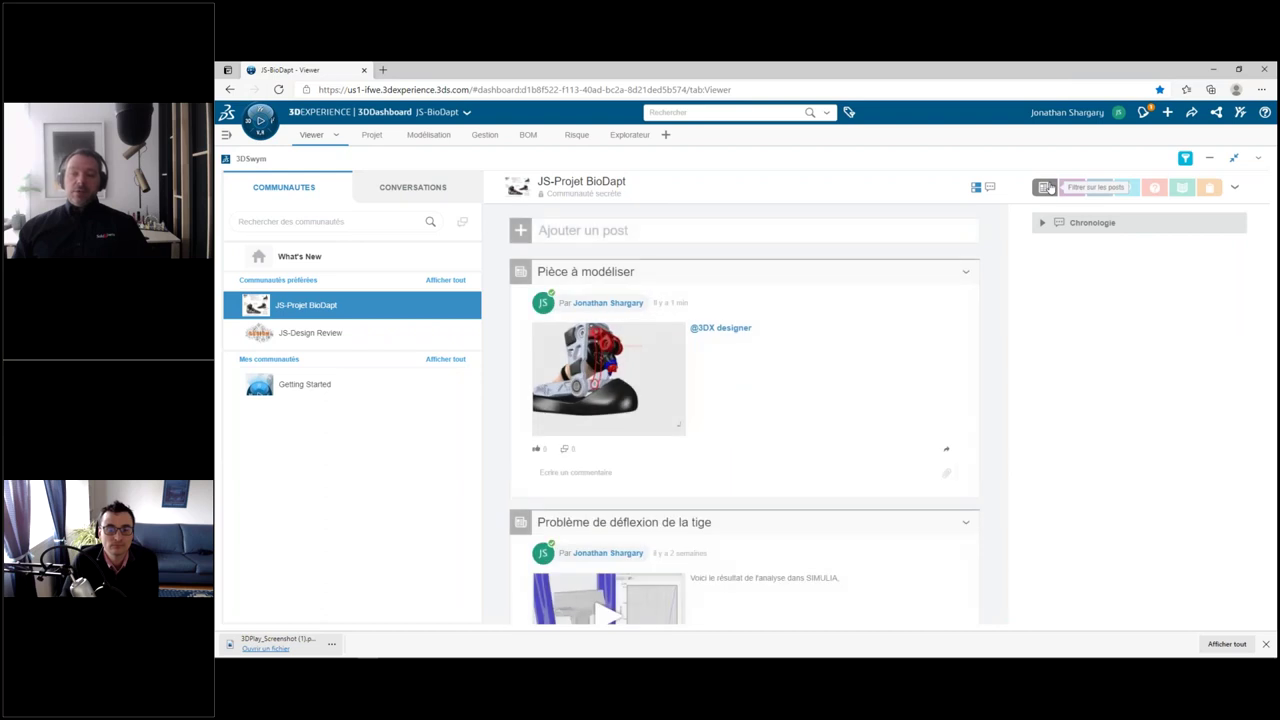
left_click(1045, 187)
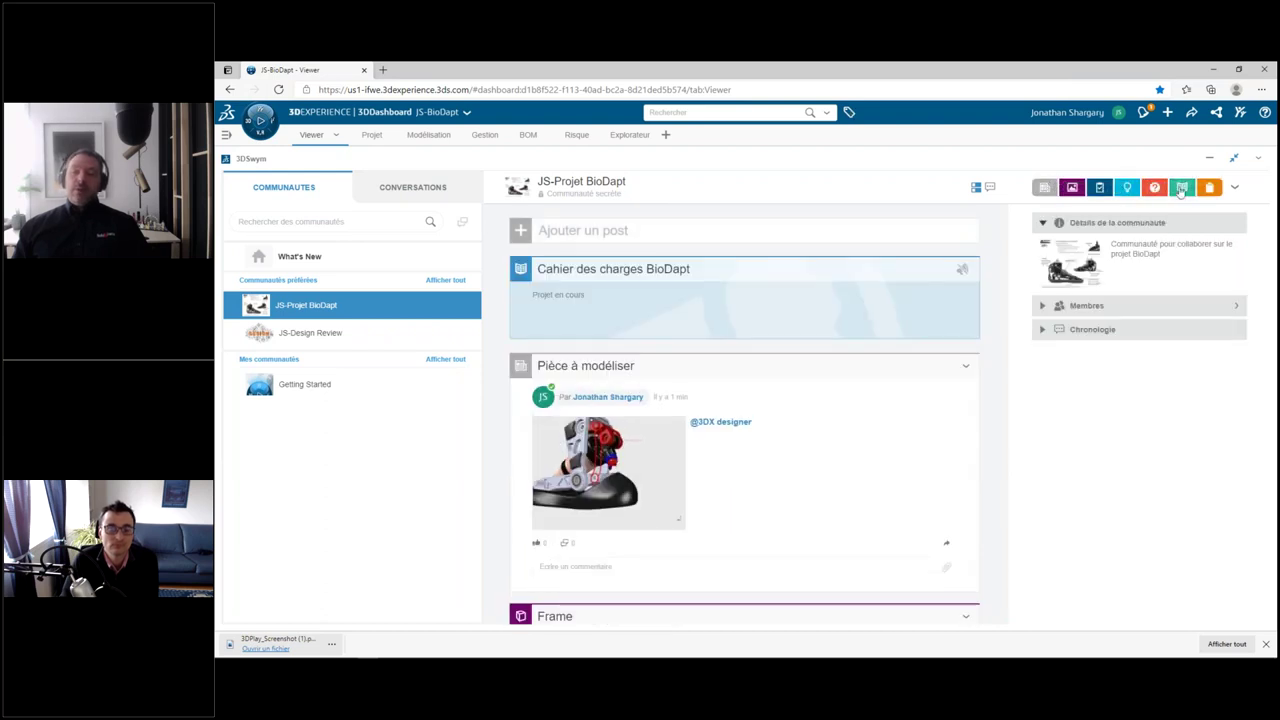
left_click(1183, 188)
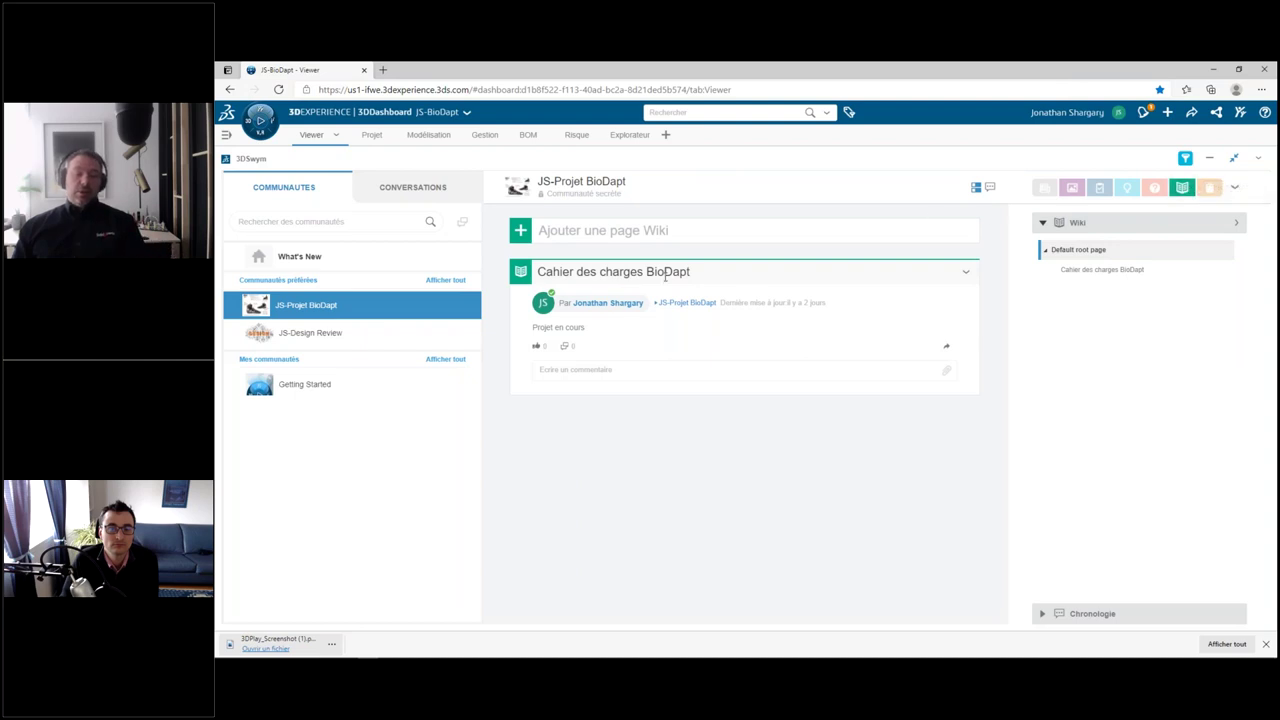
left_click(1181, 190)
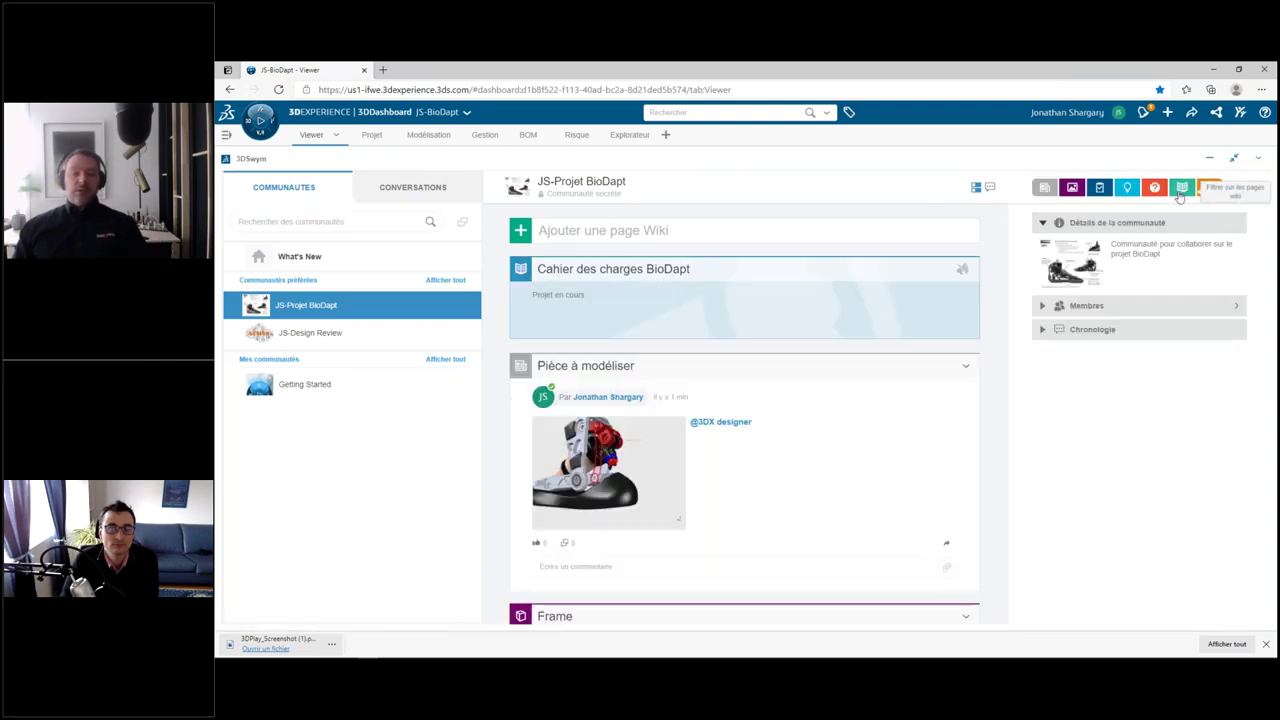
left_click(1234, 158)
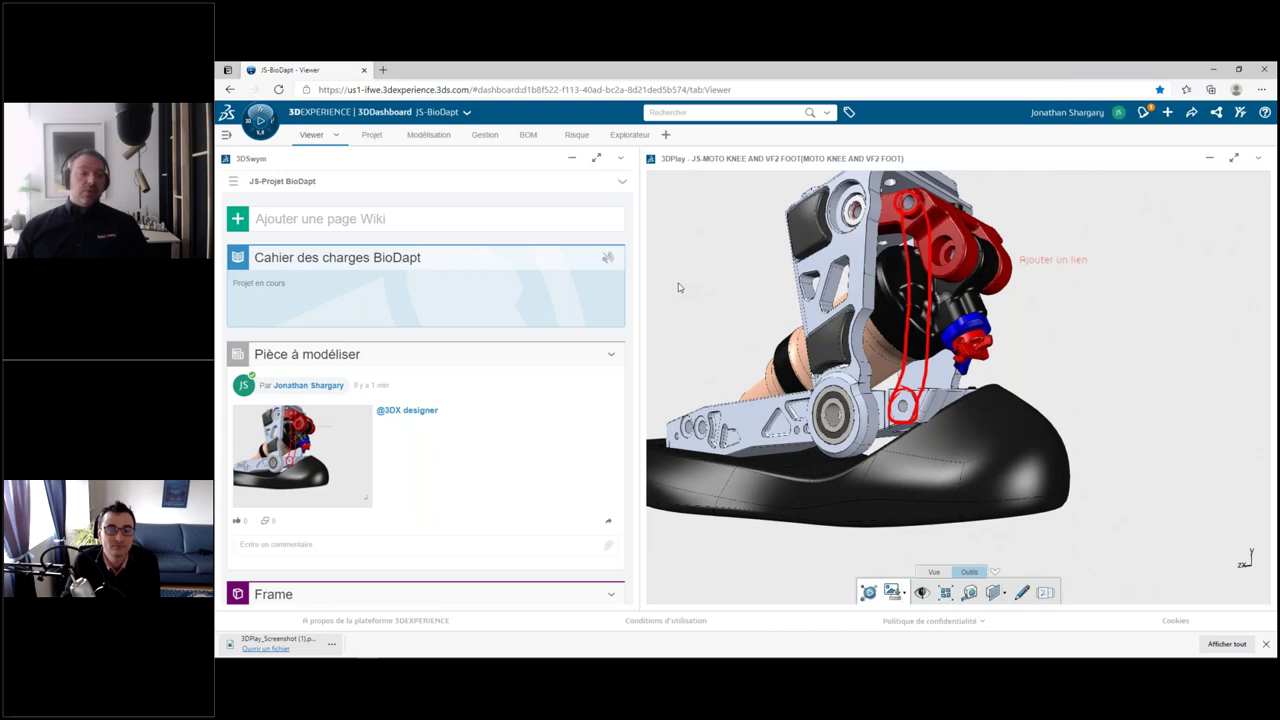
- Show the whole leg upright, maximize 3DPlay, and display the 6W tag filters
left_click_drag(689, 295, 779, 325)
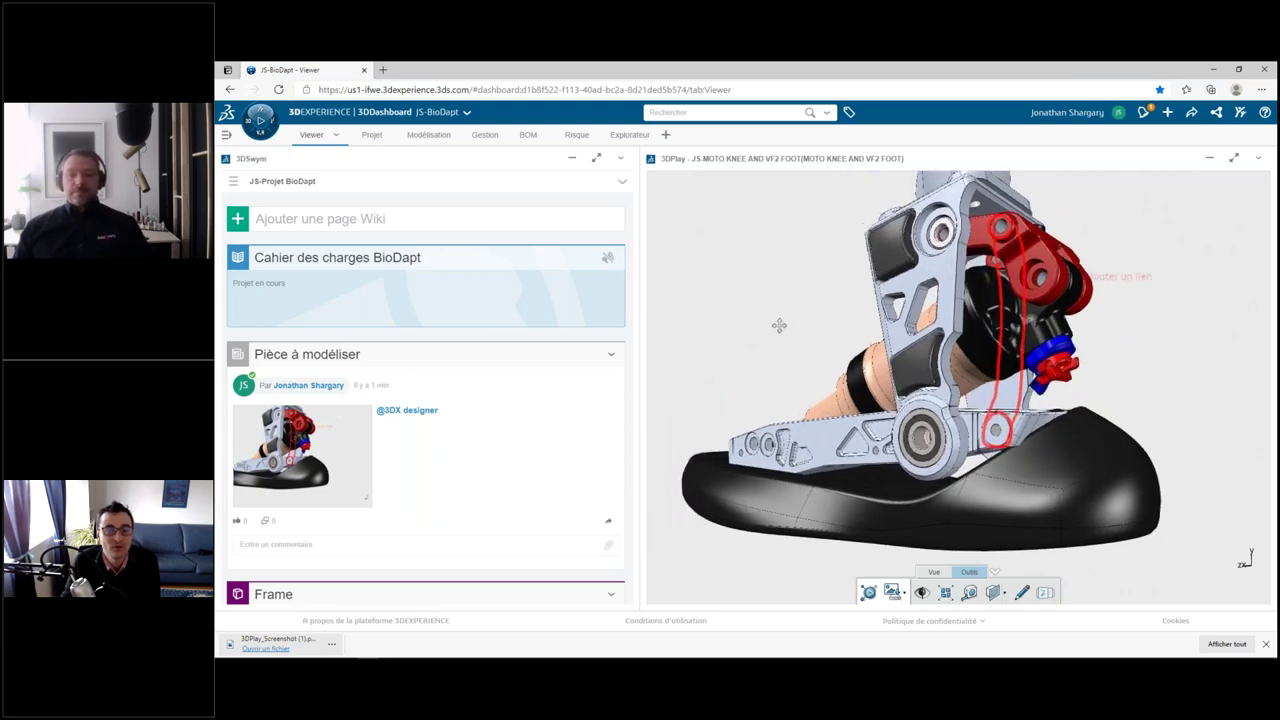
left_click_drag(865, 339, 900, 330)
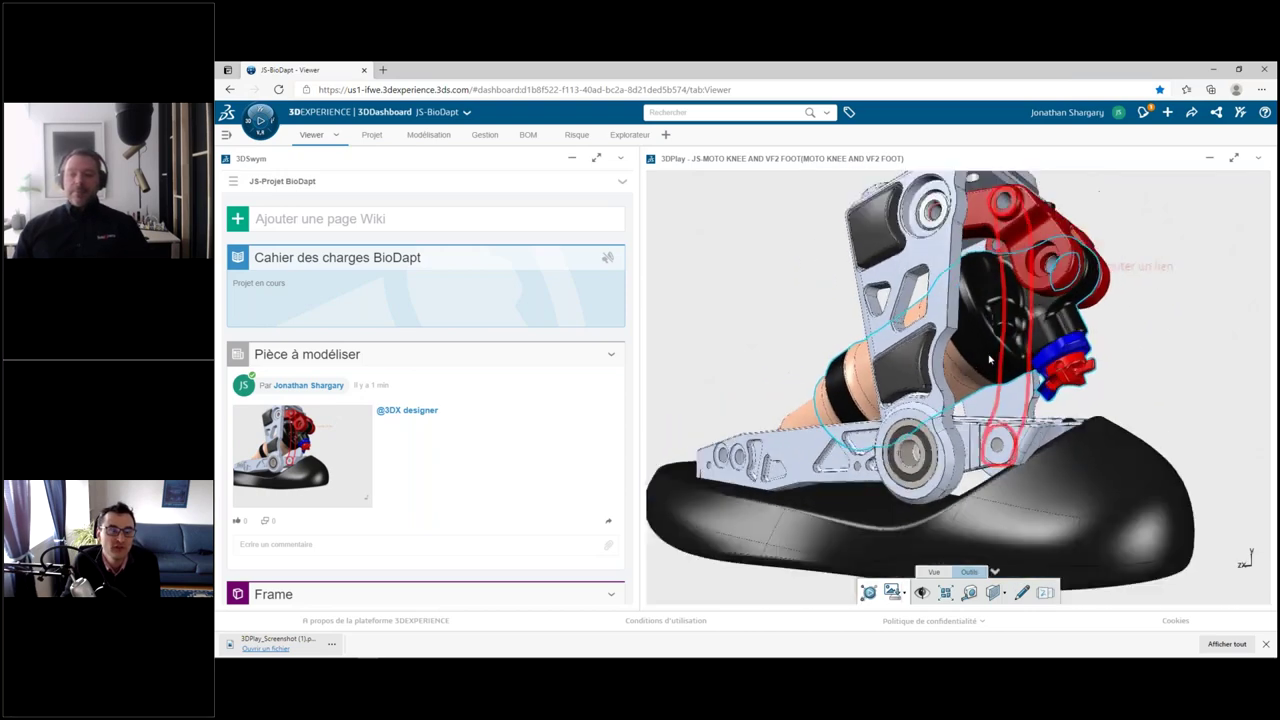
scroll(920, 318, "down", 3)
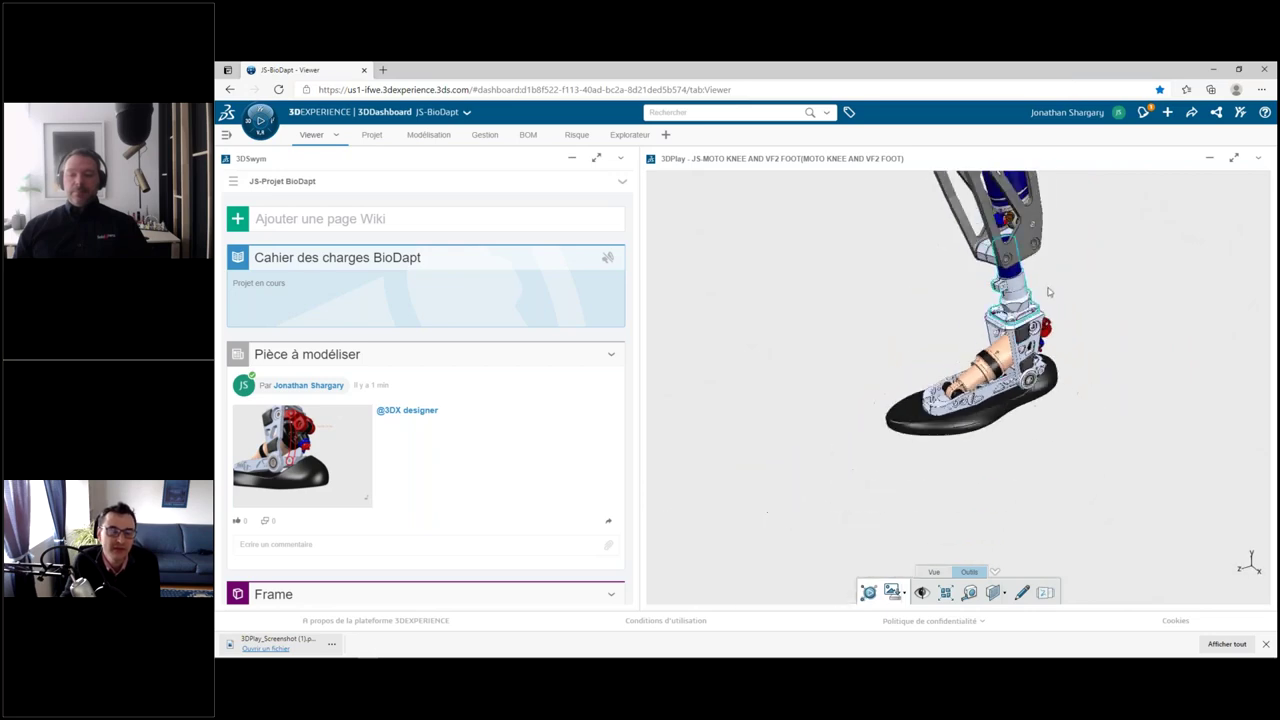
left_click_drag(1056, 290, 1047, 397)
scroll(1047, 397, "down", 2)
scroll(1049, 371, "down", 2)
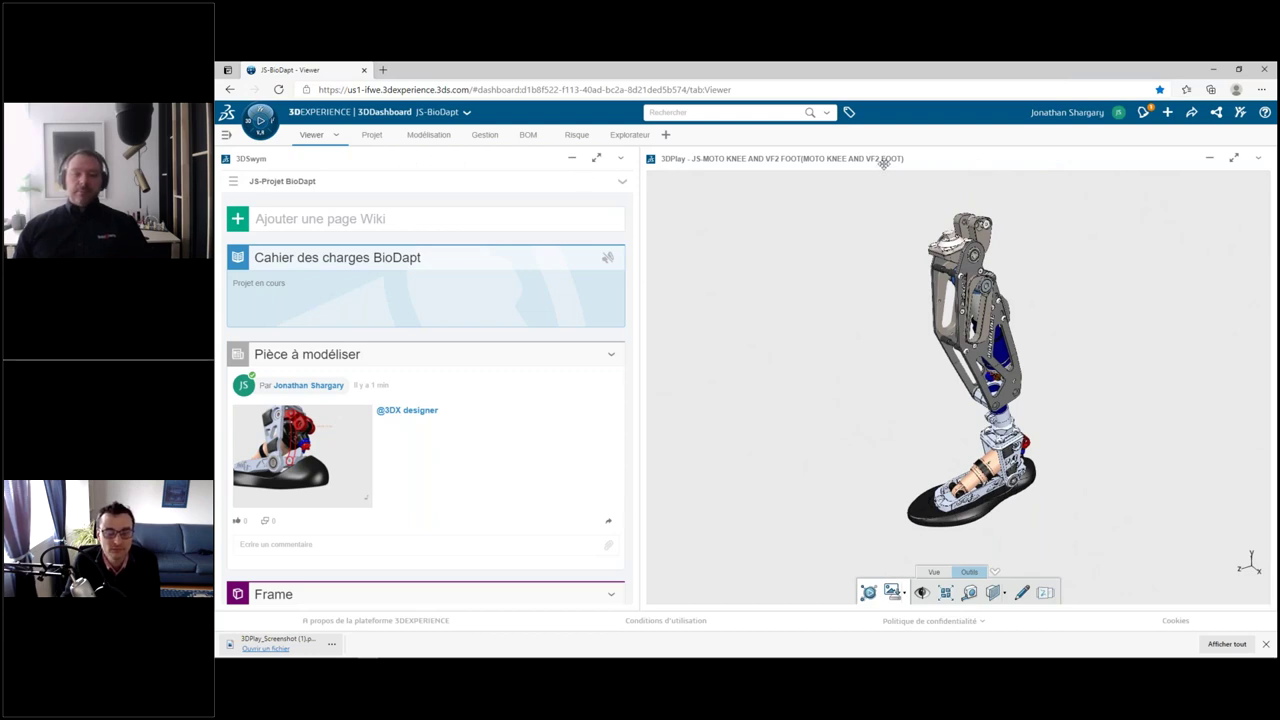
left_click(1234, 158)
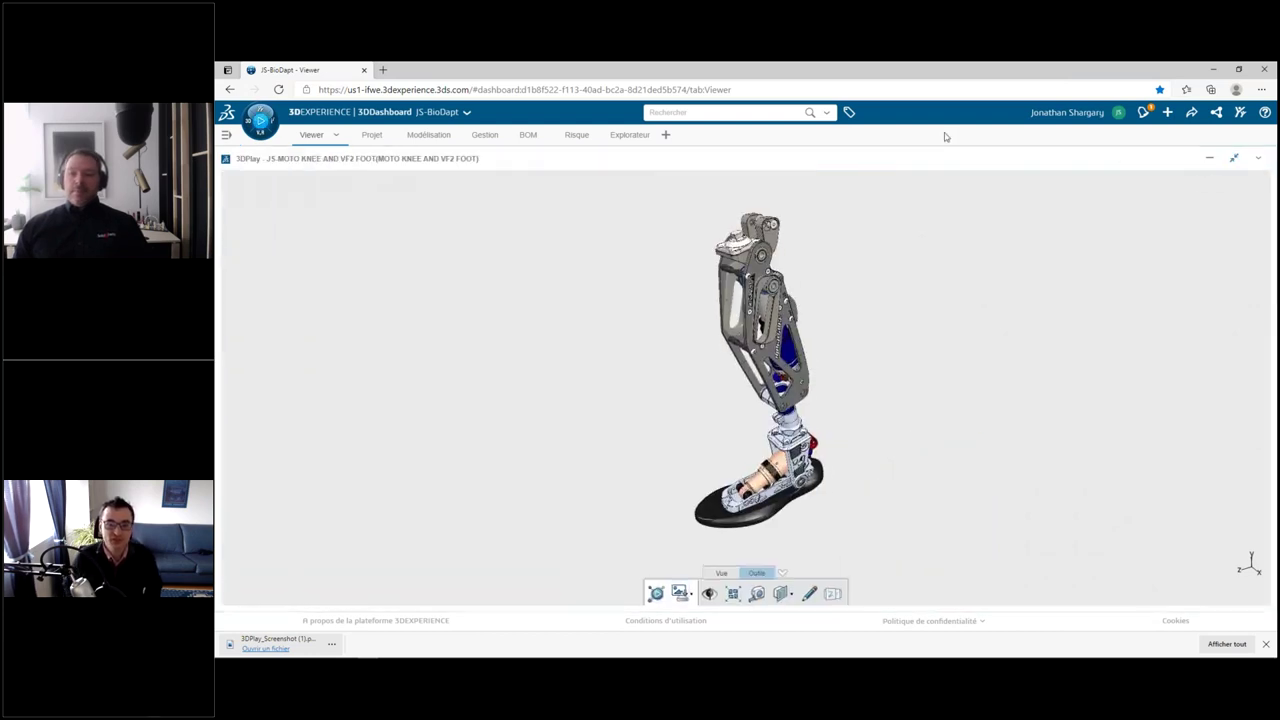
left_click(849, 112)
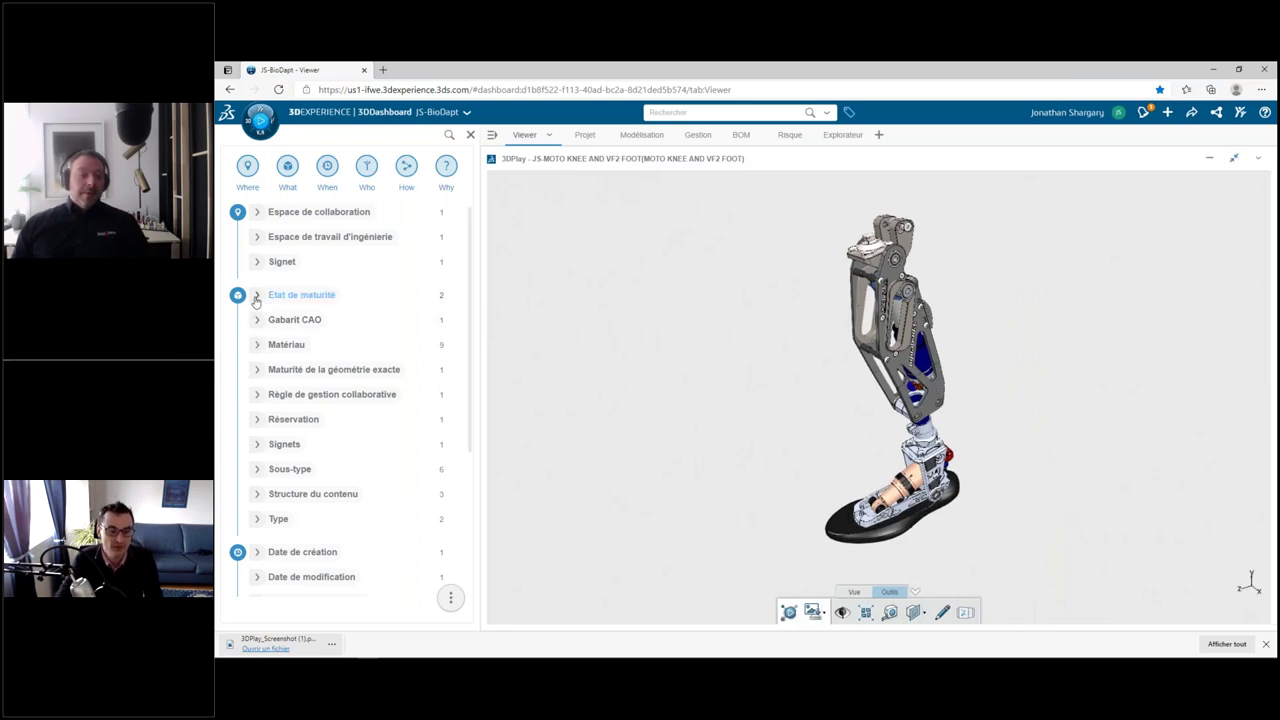
- Colour the leg model by État de maturité and orbit it to inspect the colours
left_click(256, 295)
left_click(459, 296)
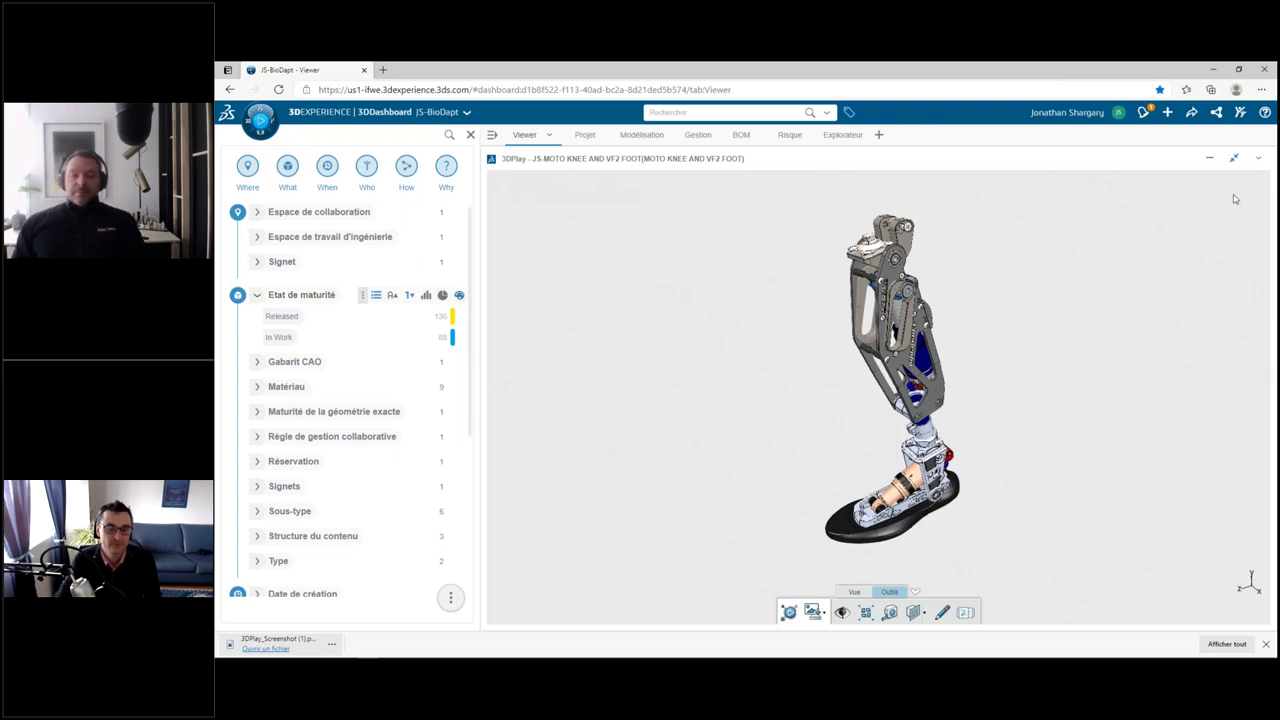
left_click(1258, 159)
left_click(1210, 248)
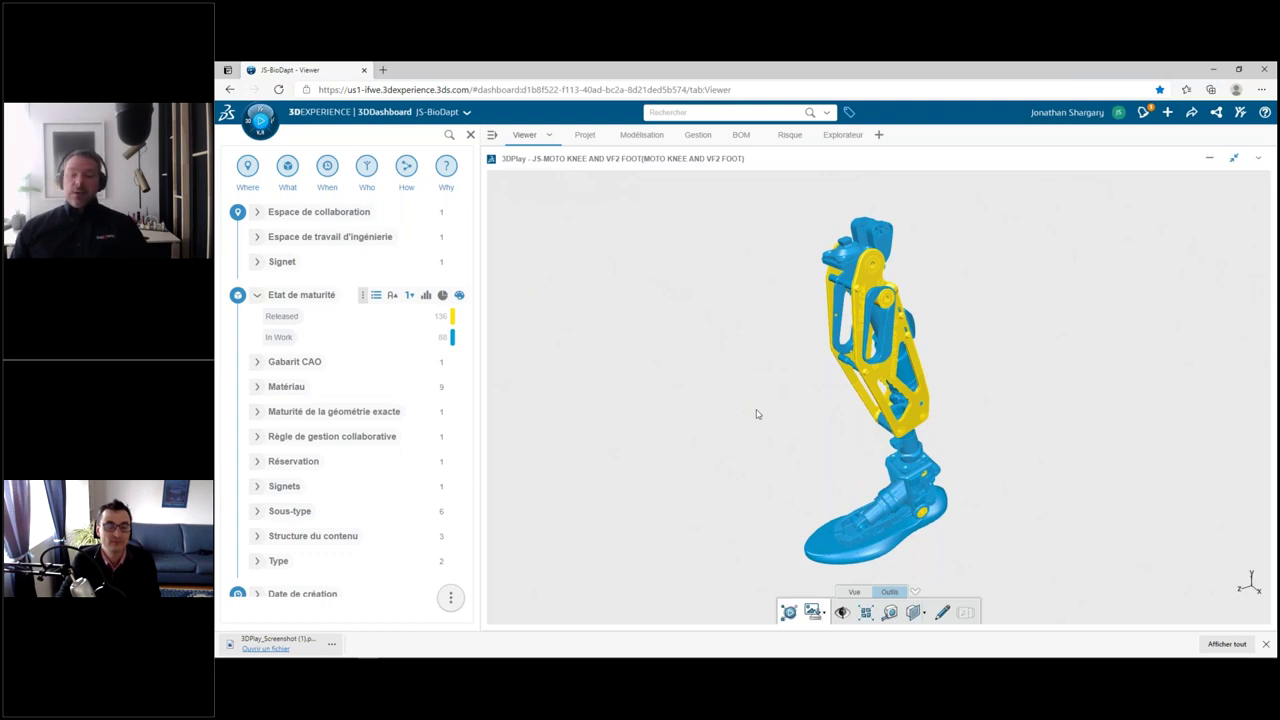
mouse_move(766, 414)
left_mouse_down()
mouse_move(823, 377)
mouse_move(877, 388)
mouse_move(745, 389)
mouse_move(1141, 401)
left_mouse_up()
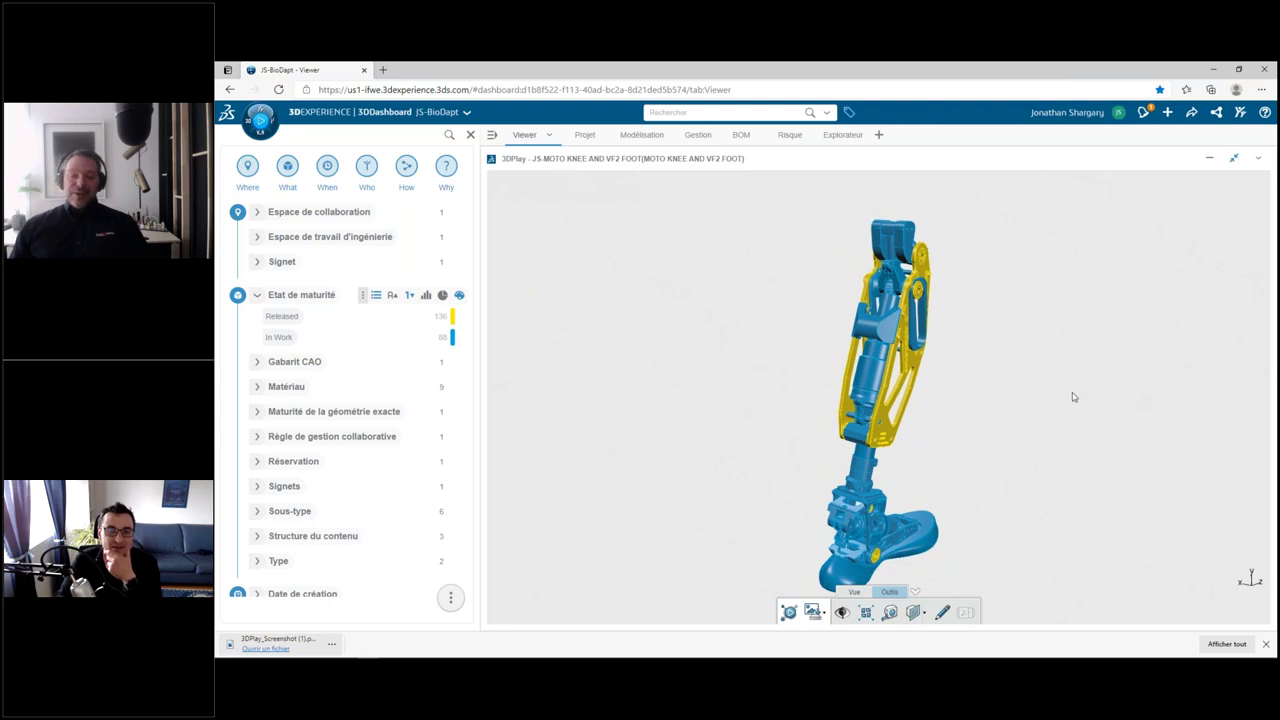
mouse_move(1043, 380)
left_mouse_down()
mouse_move(726, 380)
mouse_move(704, 403)
left_mouse_up()
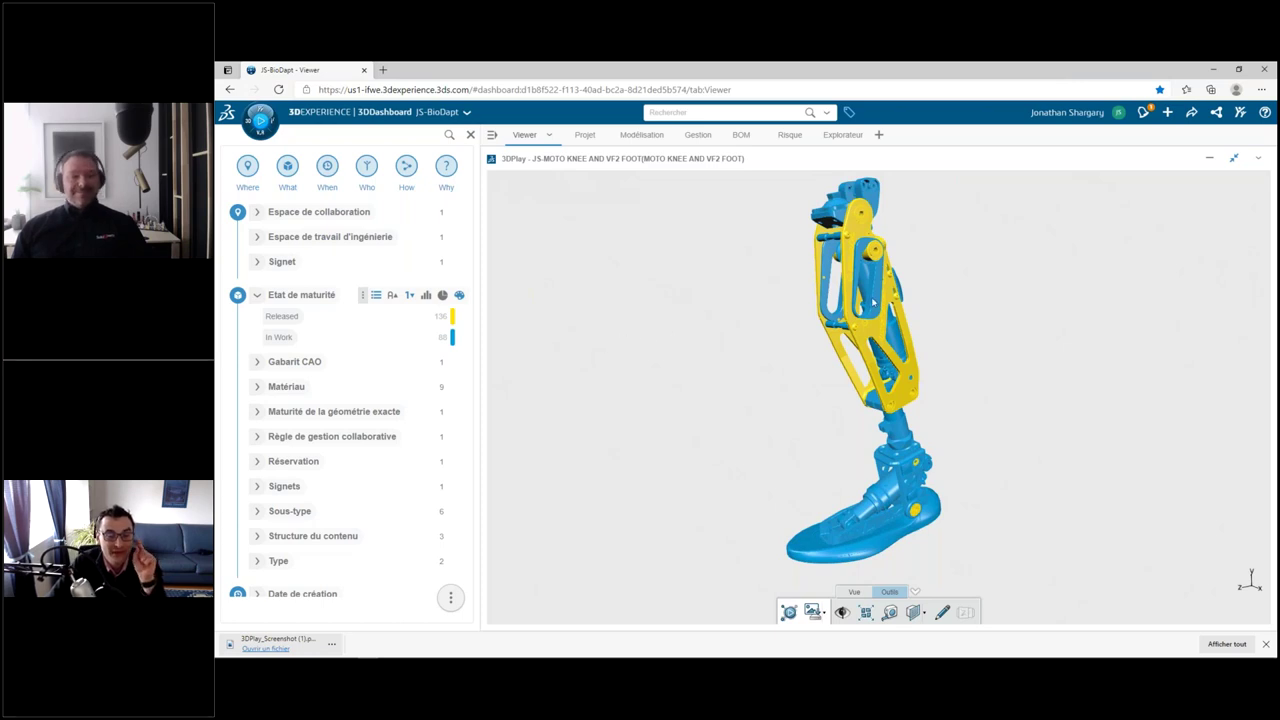
left_click(1236, 163)
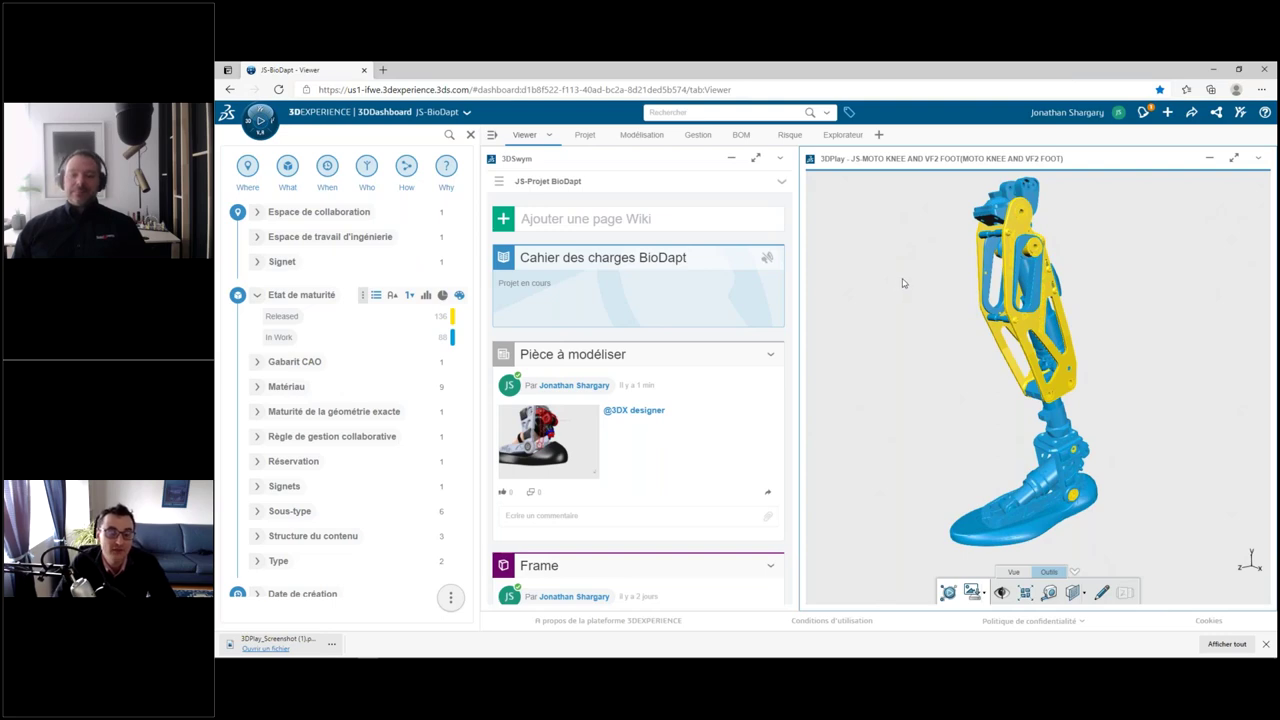
- Under the Fournisseur facet, filter the leg model to In Work parts, then clear the filter
left_click_drag(903, 283, 914, 299)
scroll(403, 365, "down", 4)
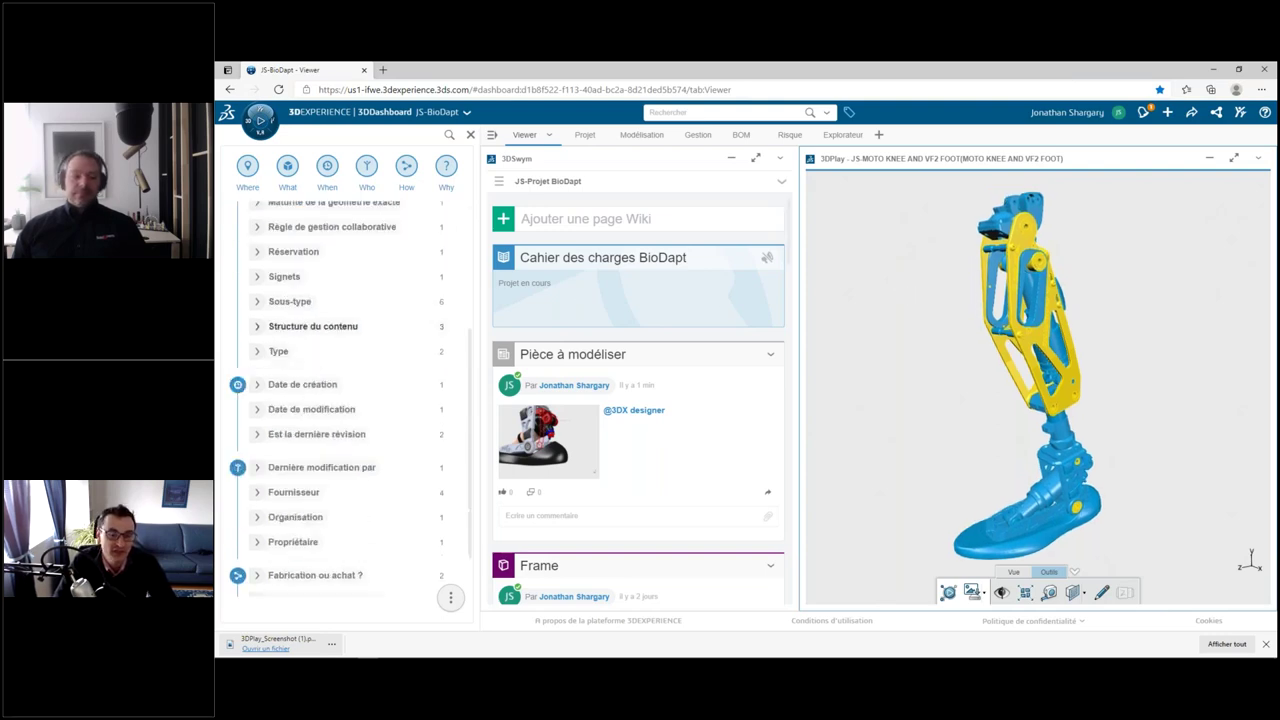
scroll(403, 360, "down", 1)
scroll(403, 360, "up", 5)
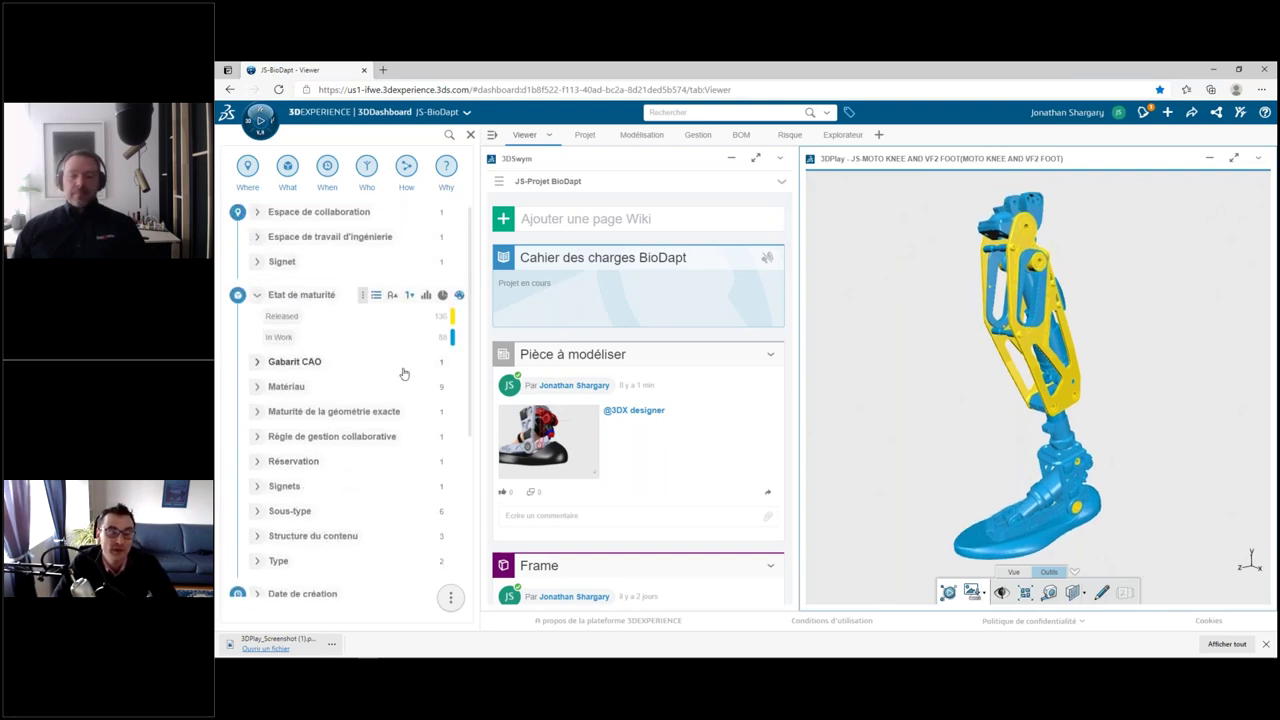
scroll(403, 373, "down", 4)
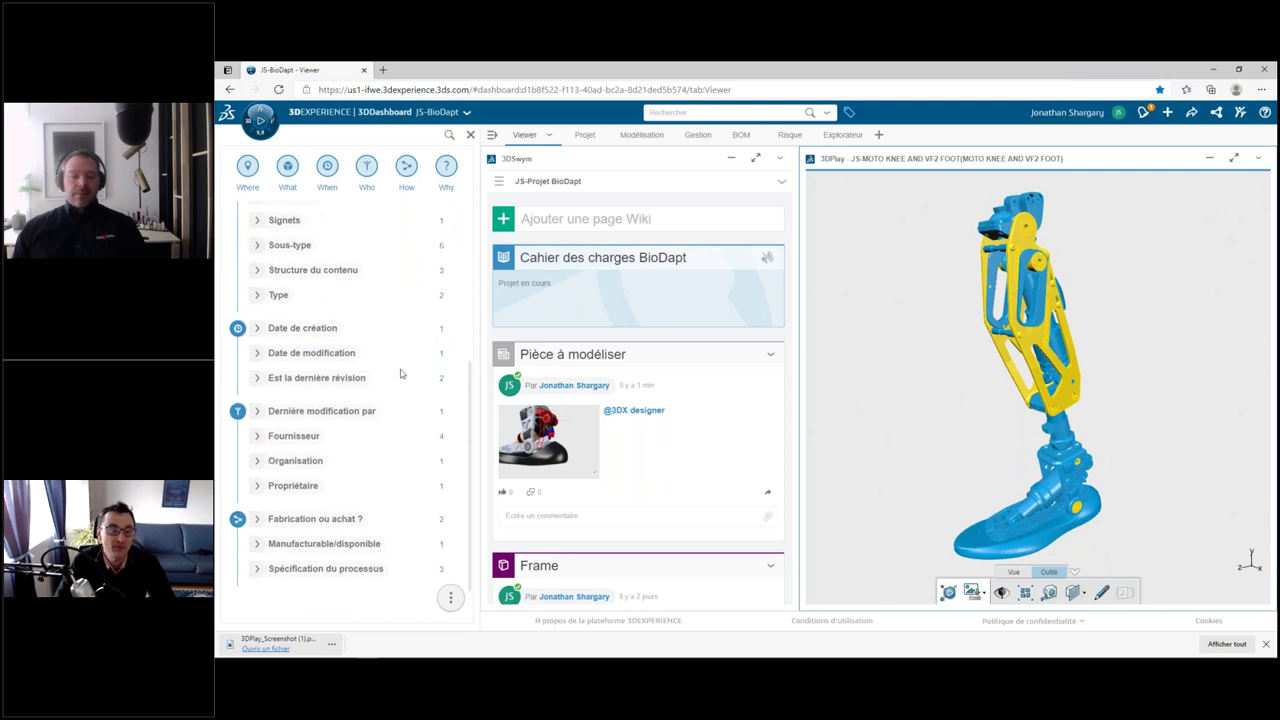
left_click(255, 442)
scroll(350, 490, "down", 1)
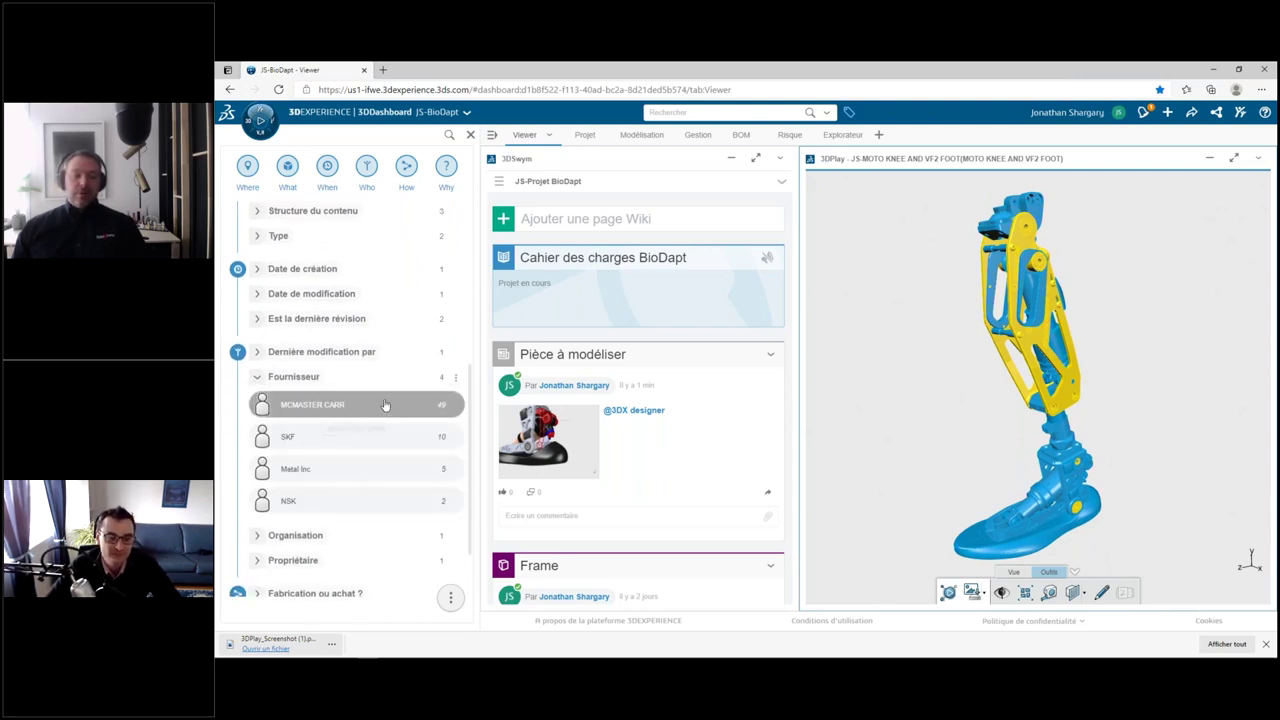
scroll(380, 466, "up", 5)
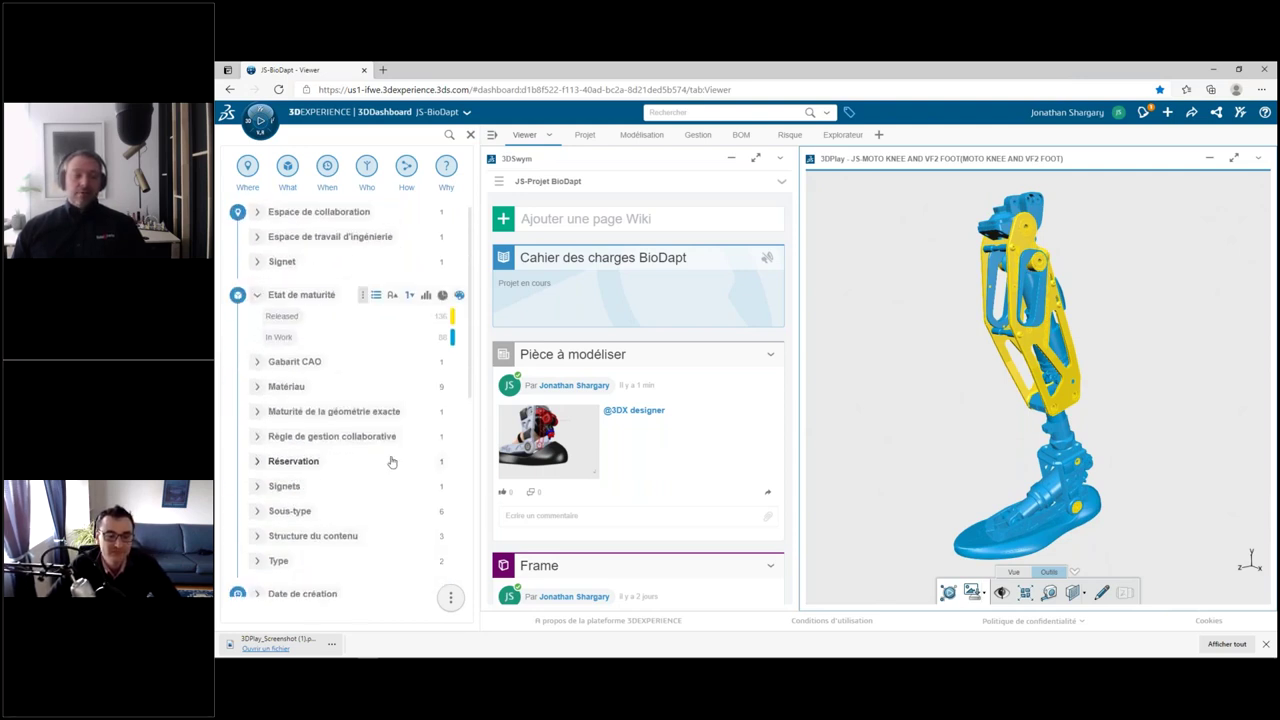
left_click(279, 338)
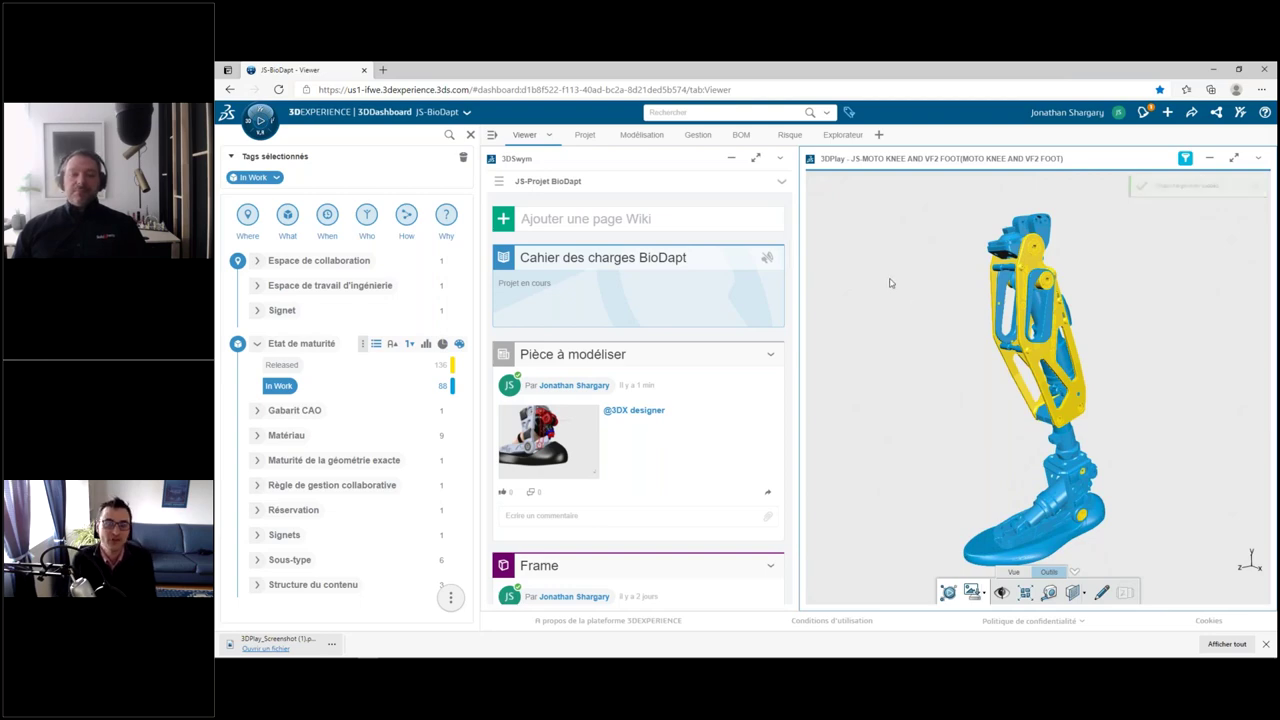
left_click(463, 157)
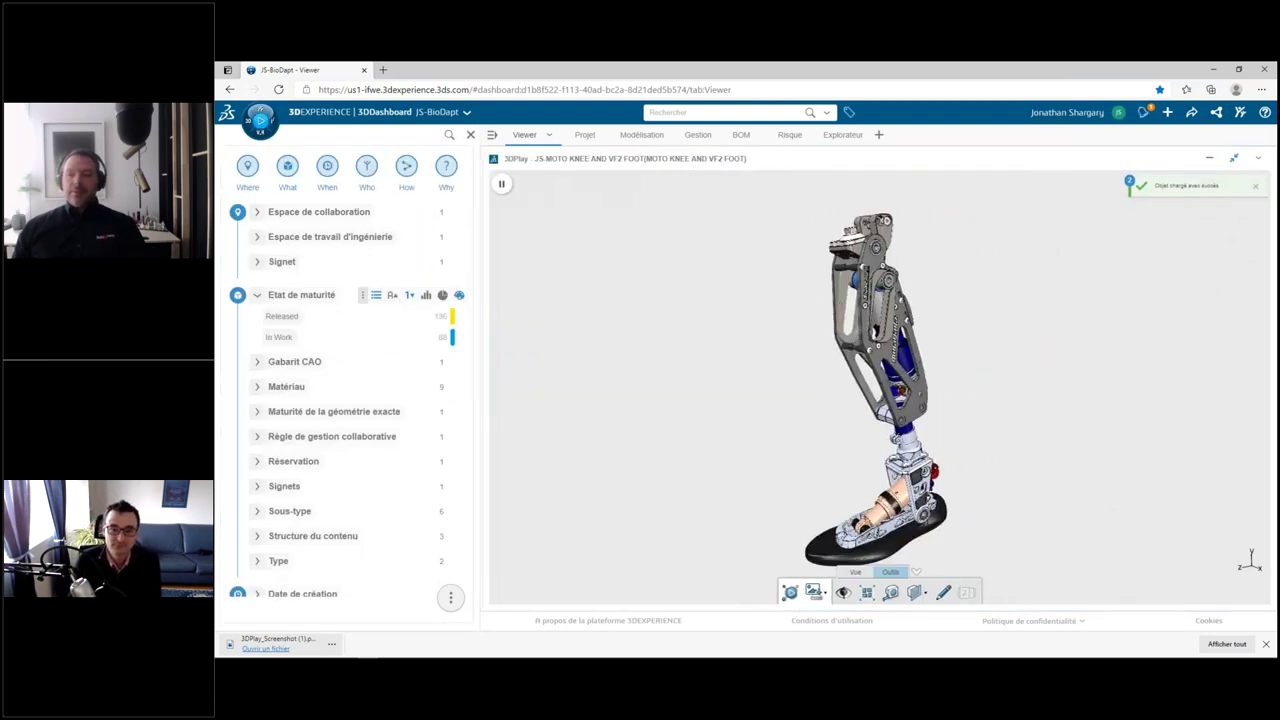
- Minimize the browser, dismiss the language change notice, and switch to SOLIDWORKS 2021
left_click(1212, 69)
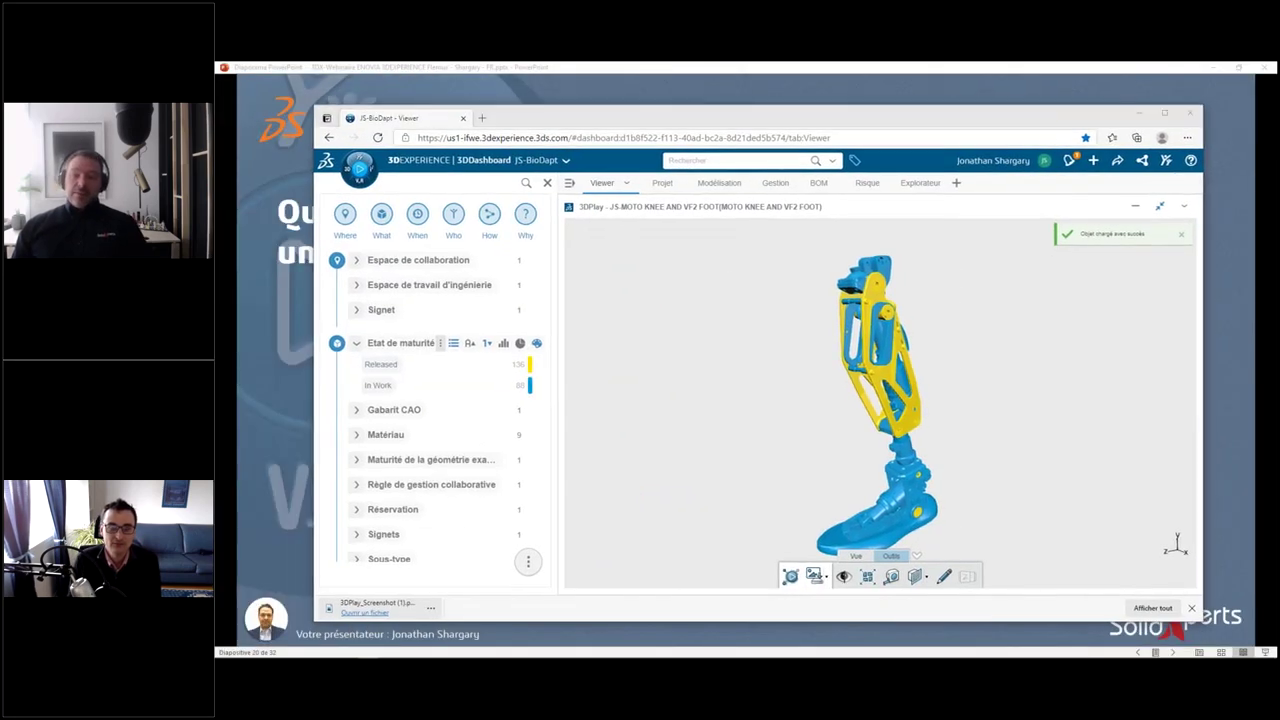
key("super+Tab")
left_click(690, 328)
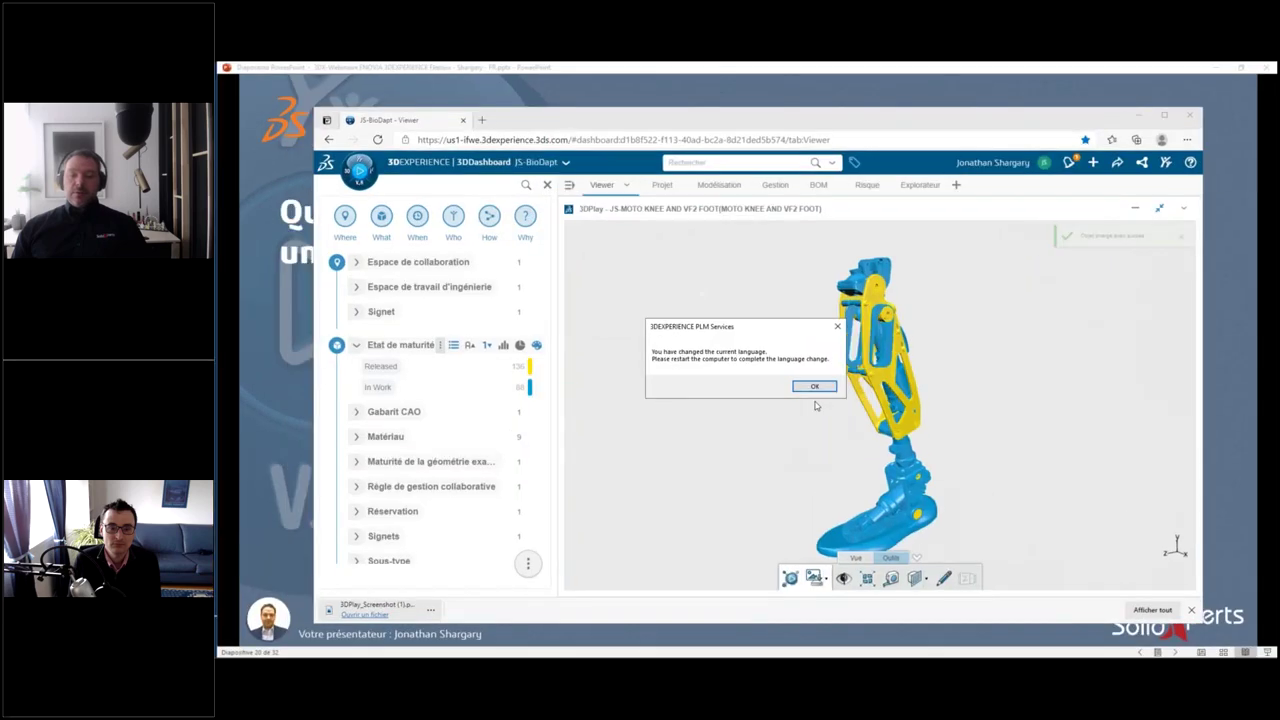
left_click(814, 390)
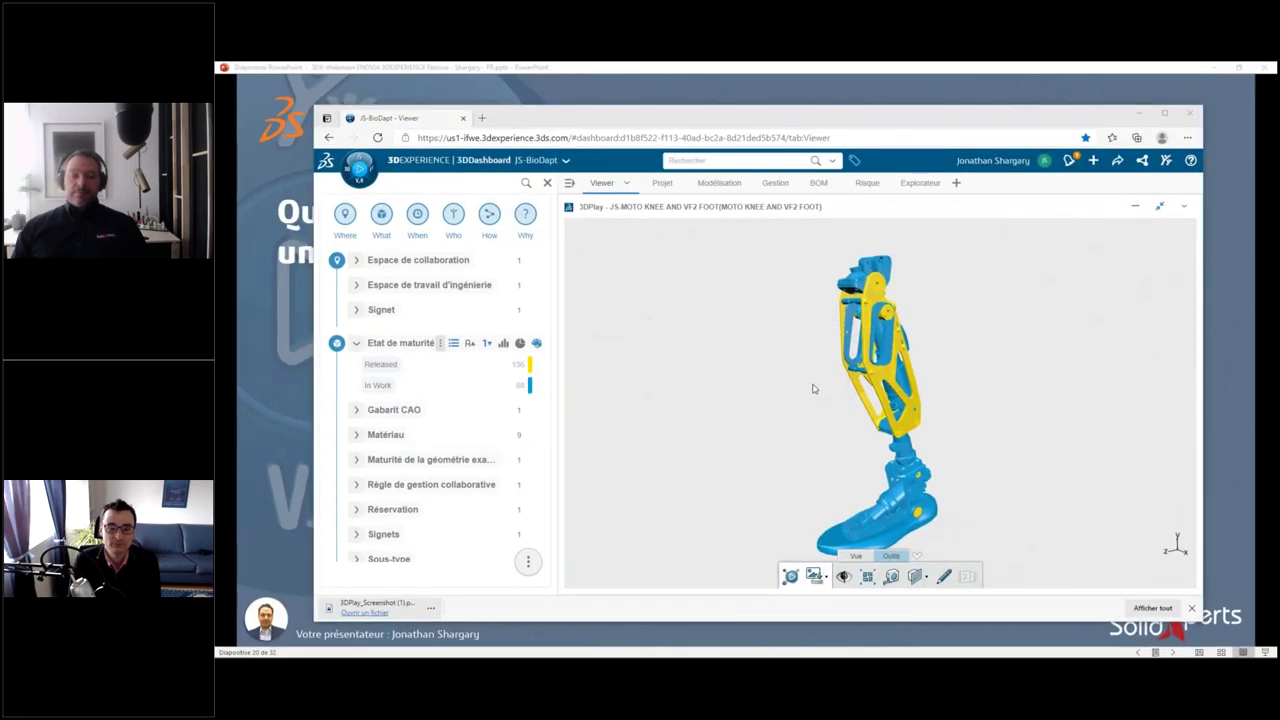
key("super+Tab")
left_click(369, 367)
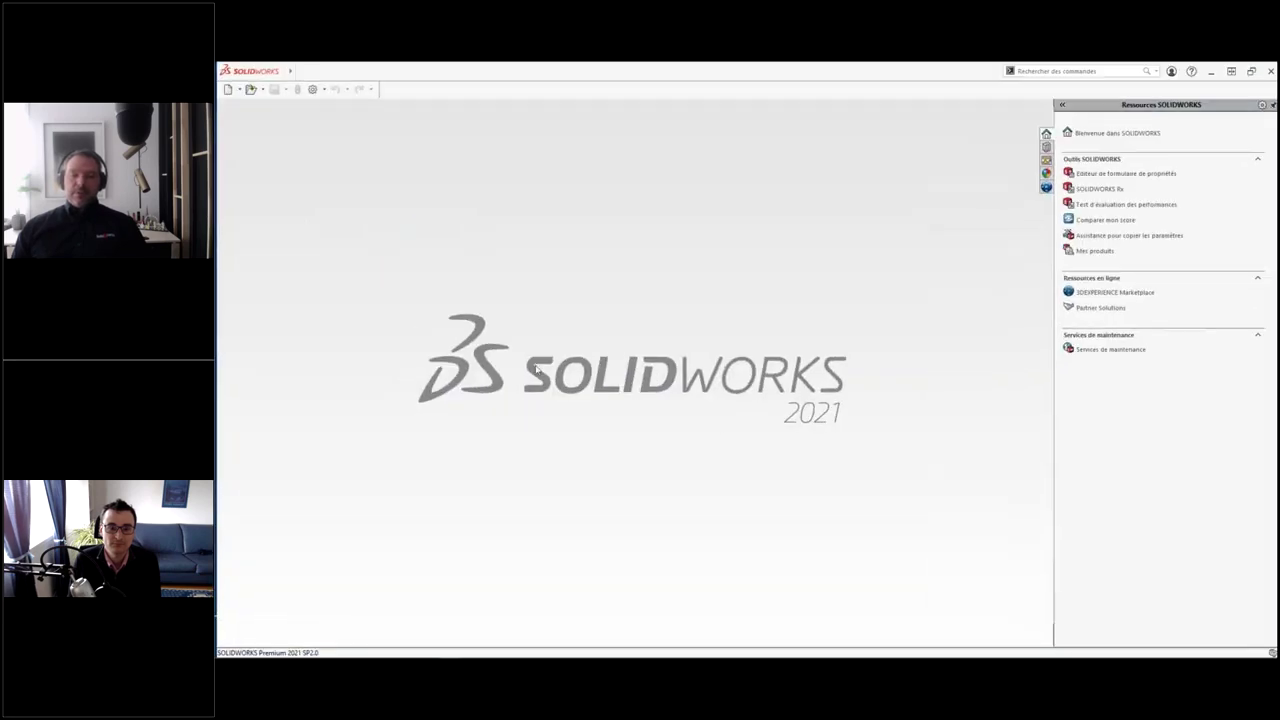
- Search 'biodapt' in the 3DEXPERIENCE pane and widen it to browse the 253 results
left_click(1044, 188)
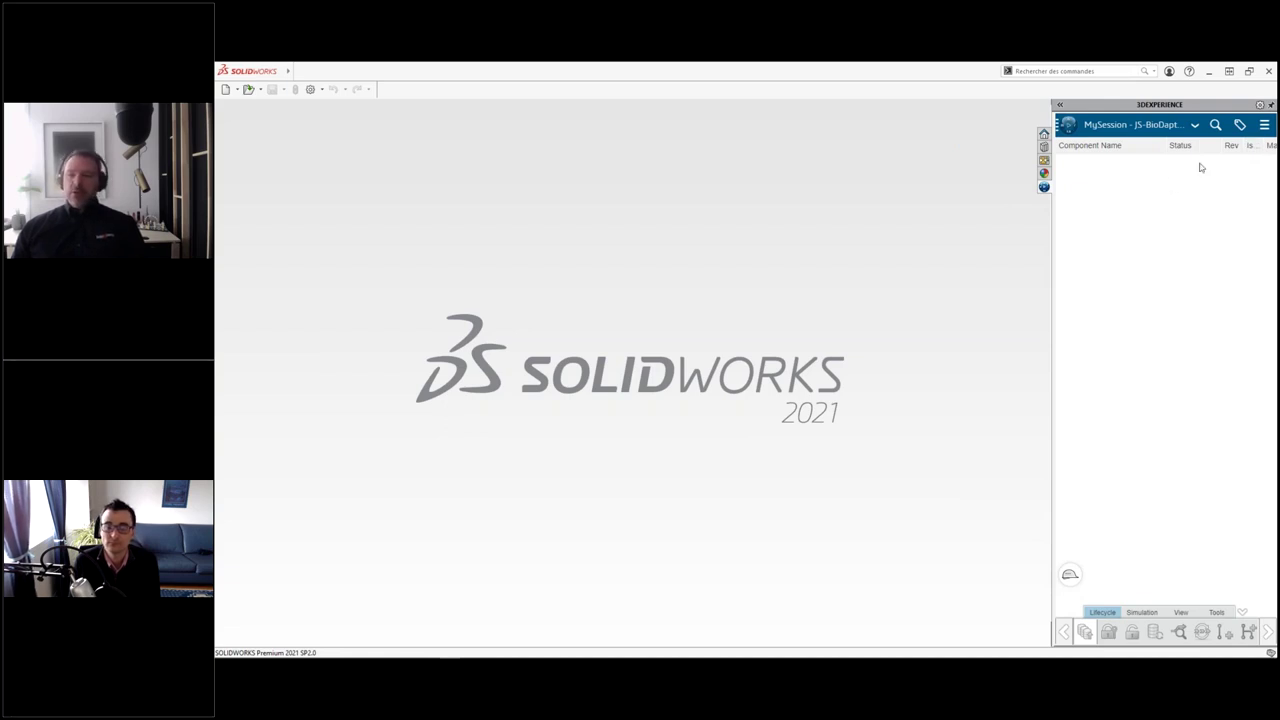
left_click(1215, 124)
type("bio")
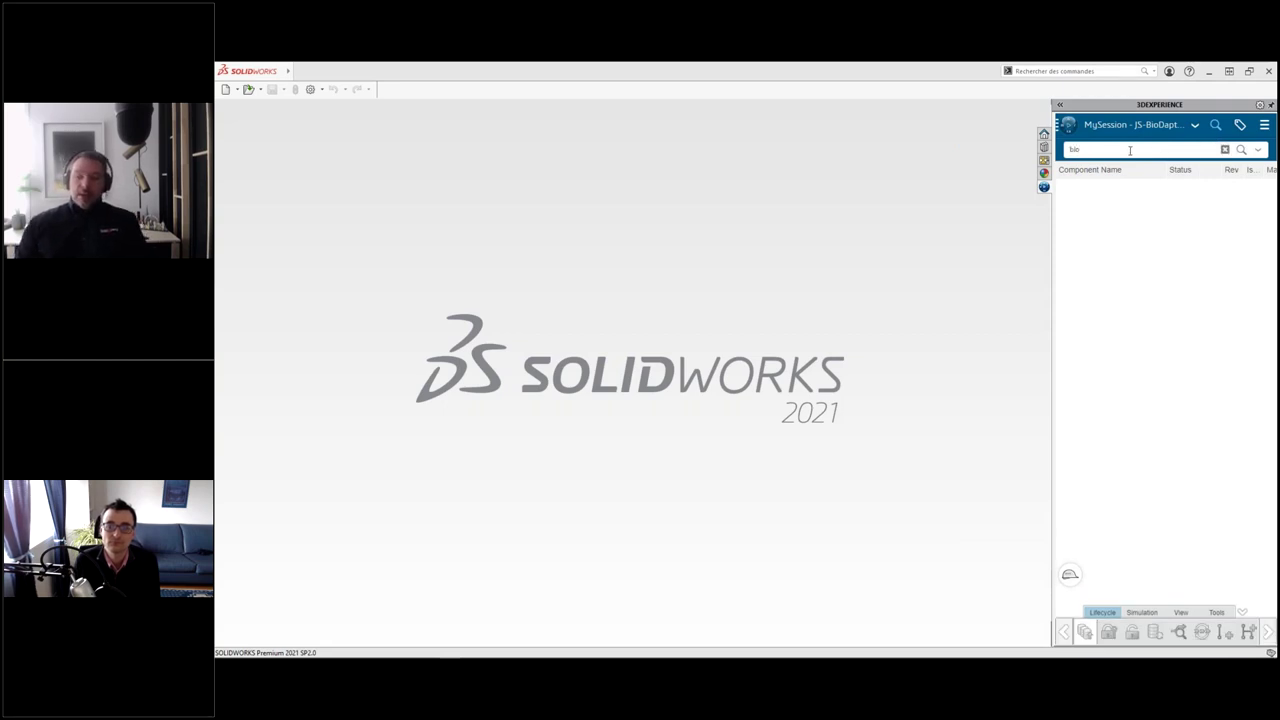
type("dapt")
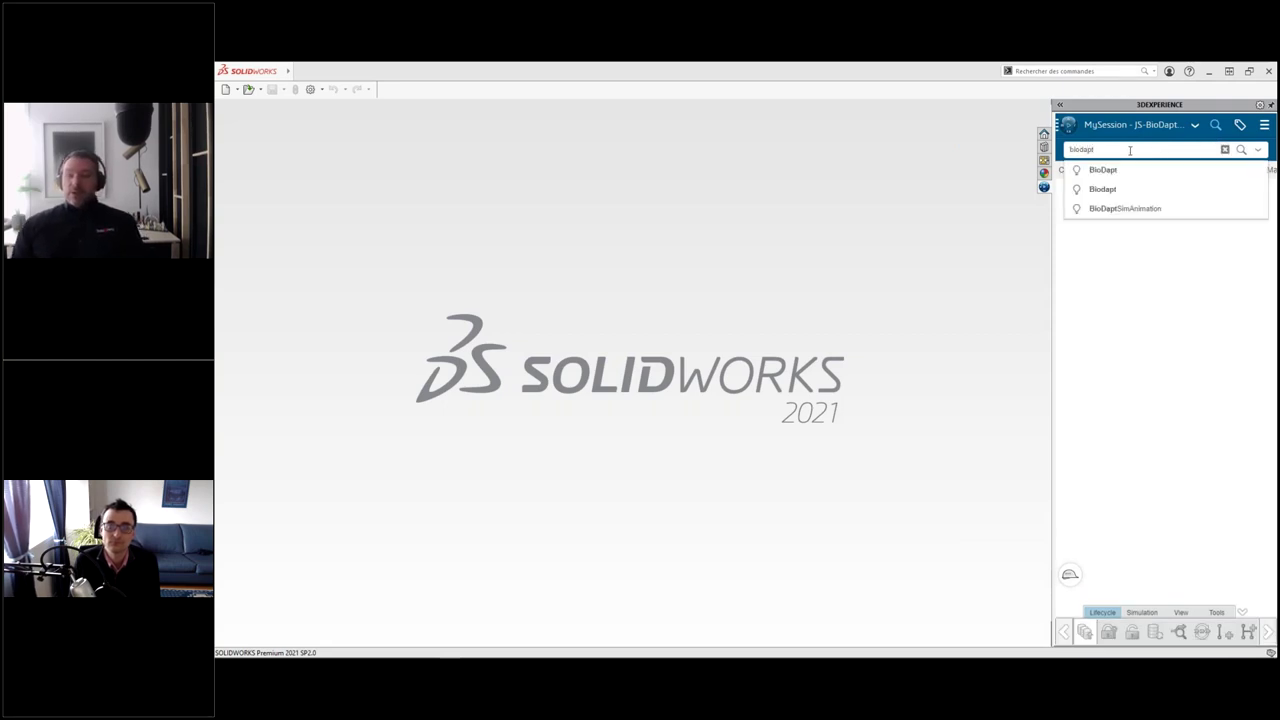
key("Return")
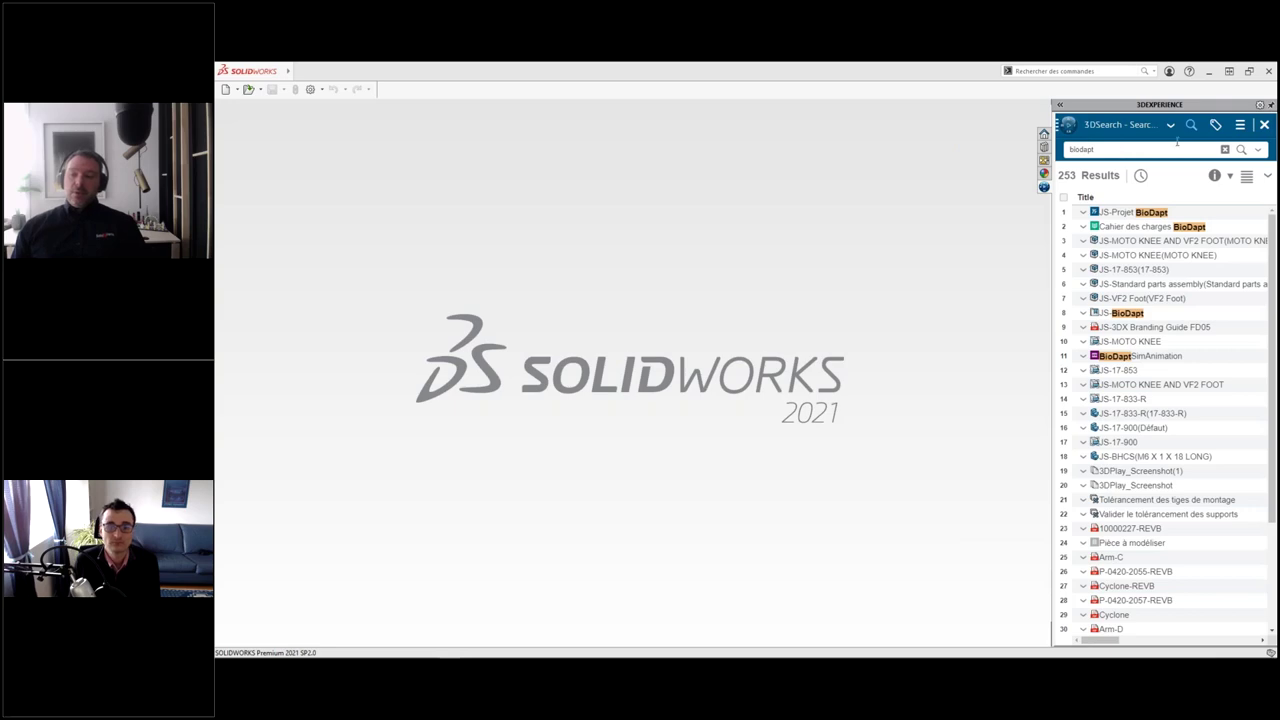
left_click(1059, 105)
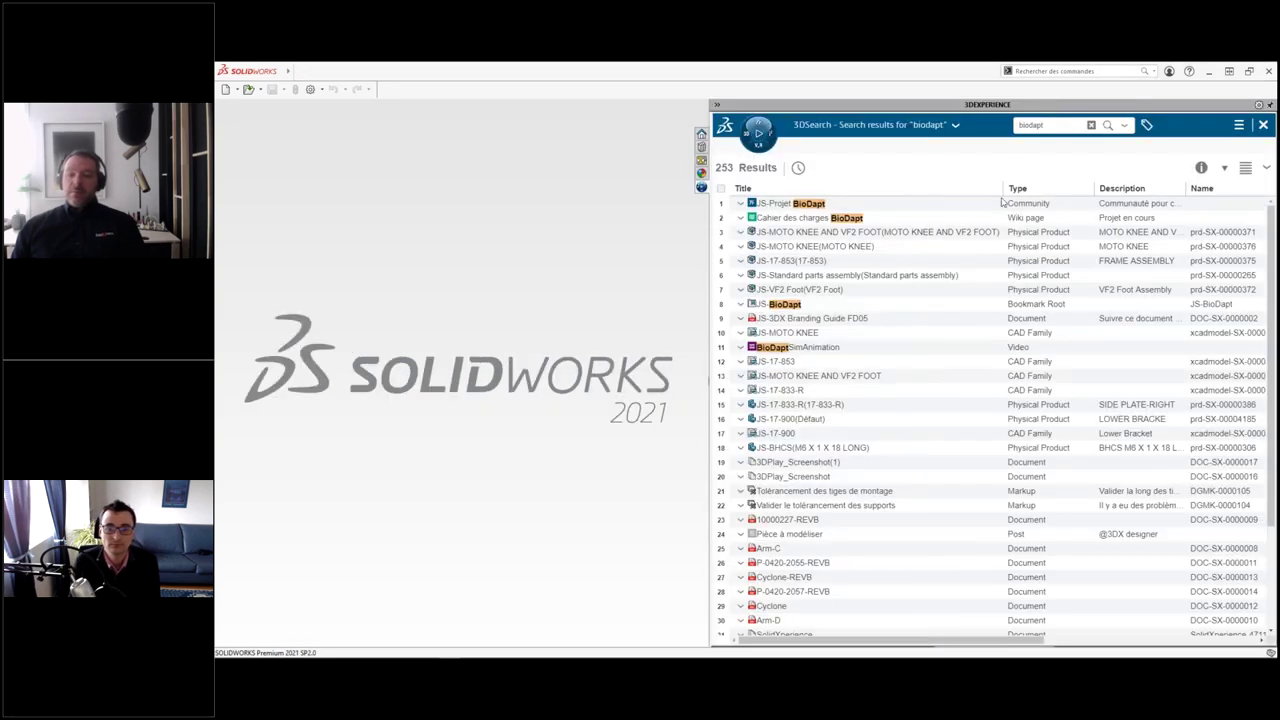
scroll(914, 290, "down", 3)
scroll(887, 259, "up", 3)
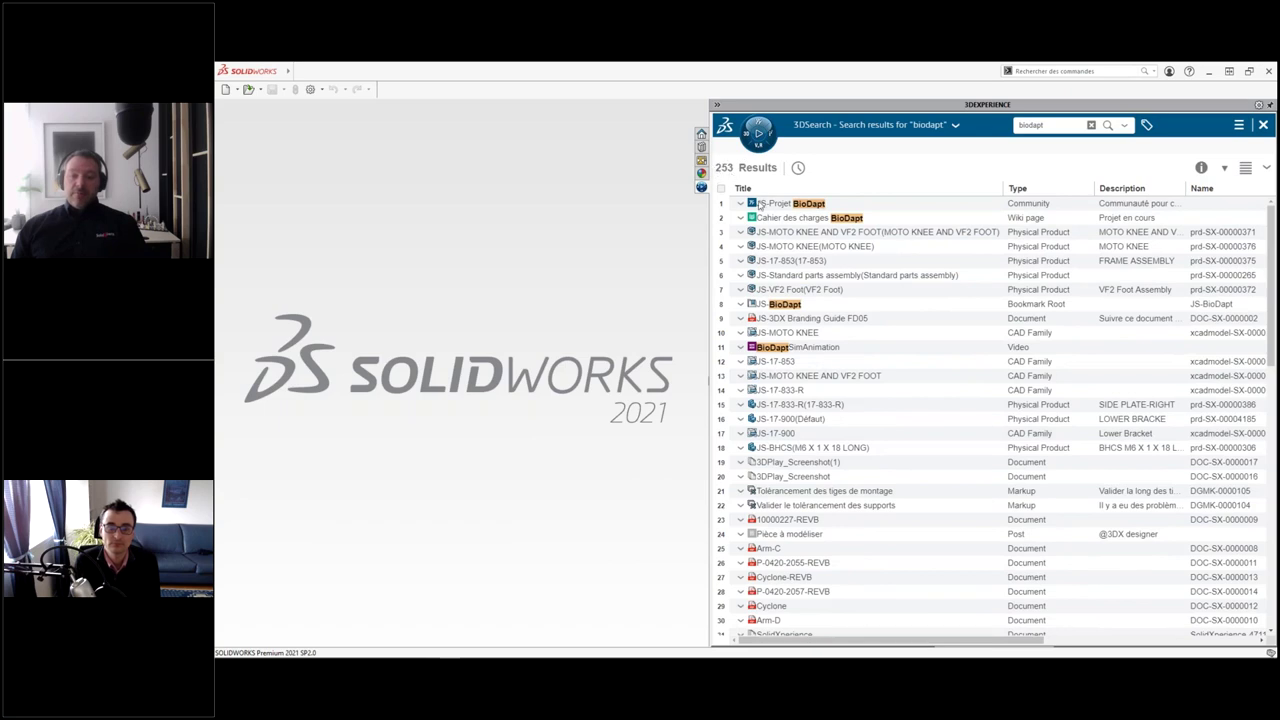
scroll(789, 264, "down", 2)
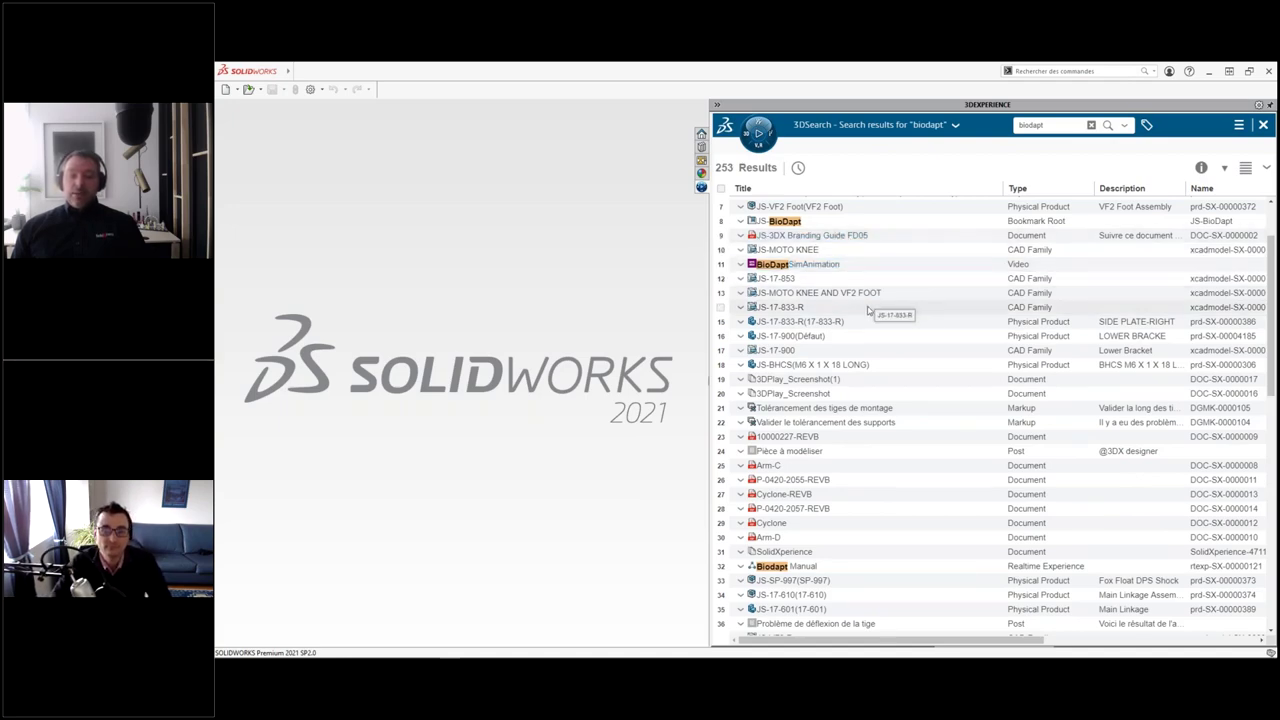
scroll(880, 320, "down", 2)
scroll(899, 362, "down", 4)
scroll(899, 362, "down", 8)
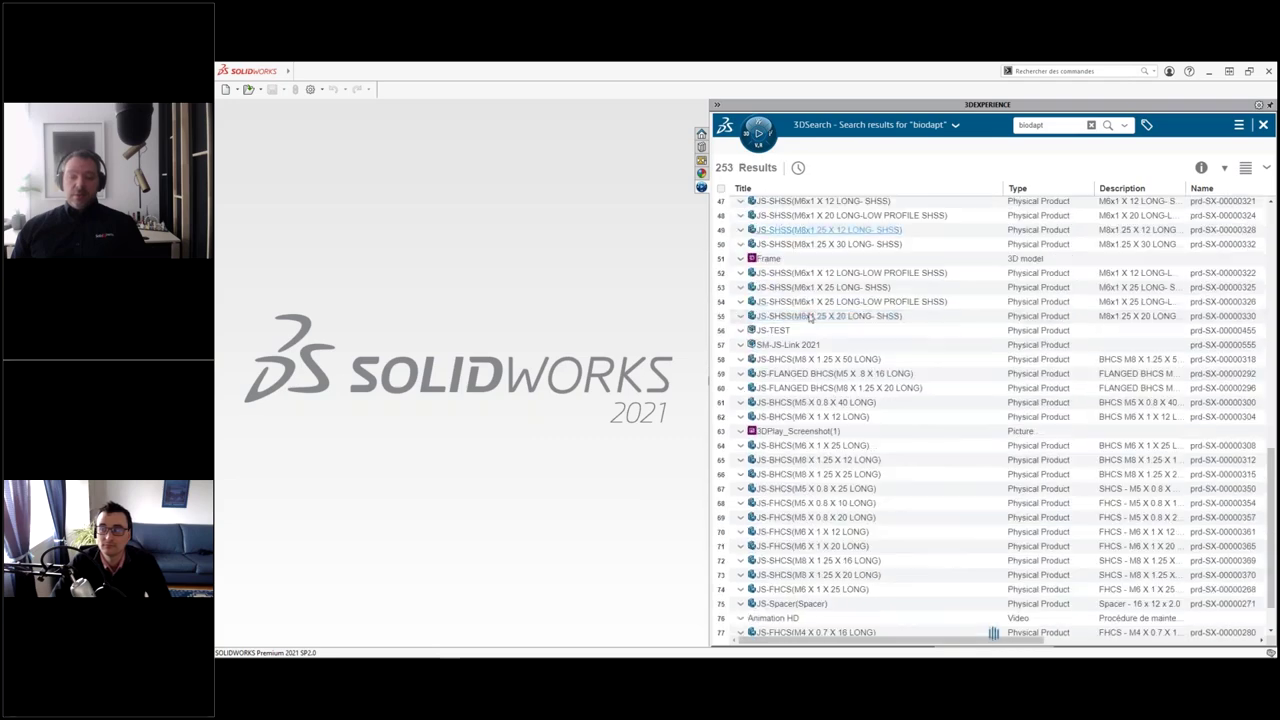
- Filter results to JS-BioDapt 3D Products, then open the JS-MOTO KNEE AND VF2 FOOT assembly
left_click(1146, 125)
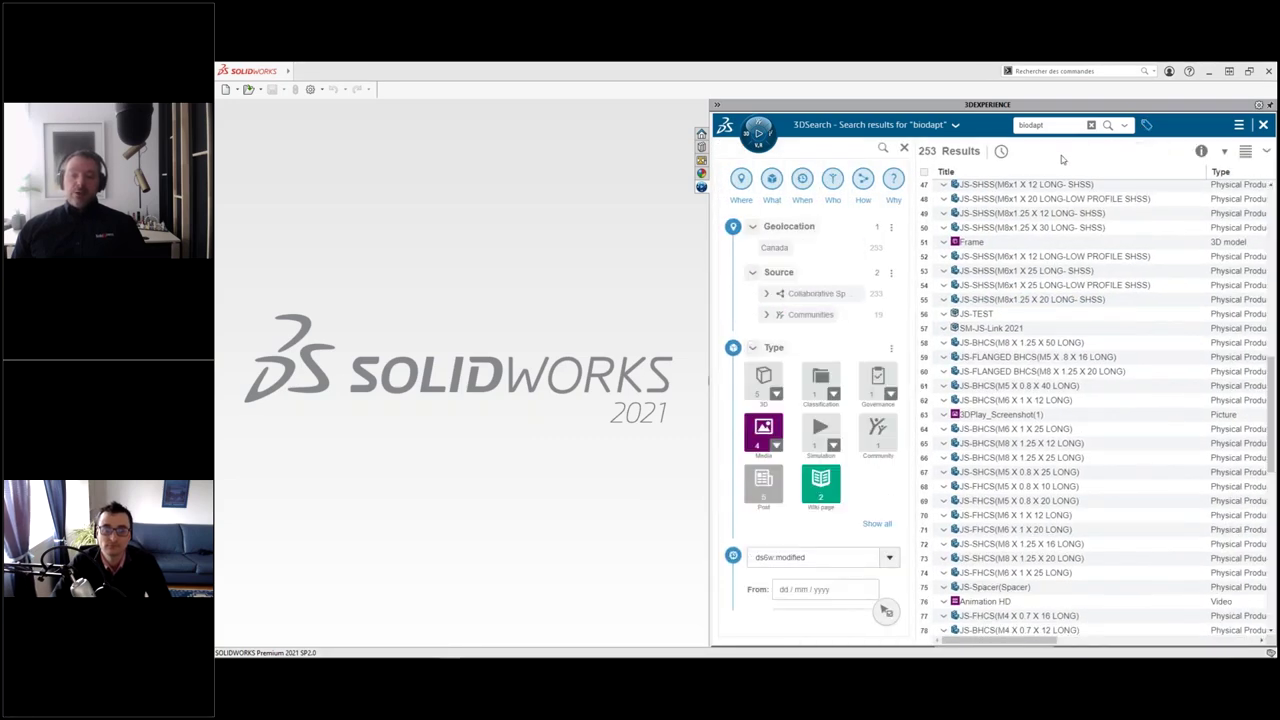
left_click(768, 294)
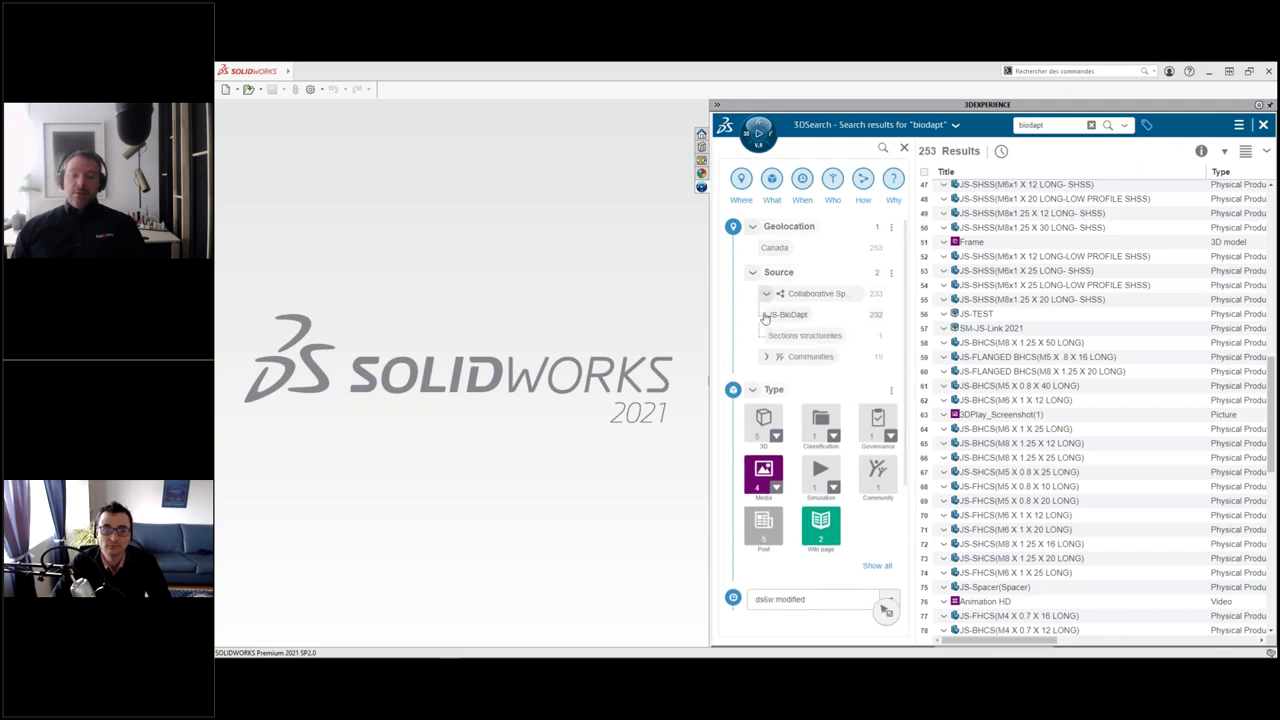
left_click(788, 314)
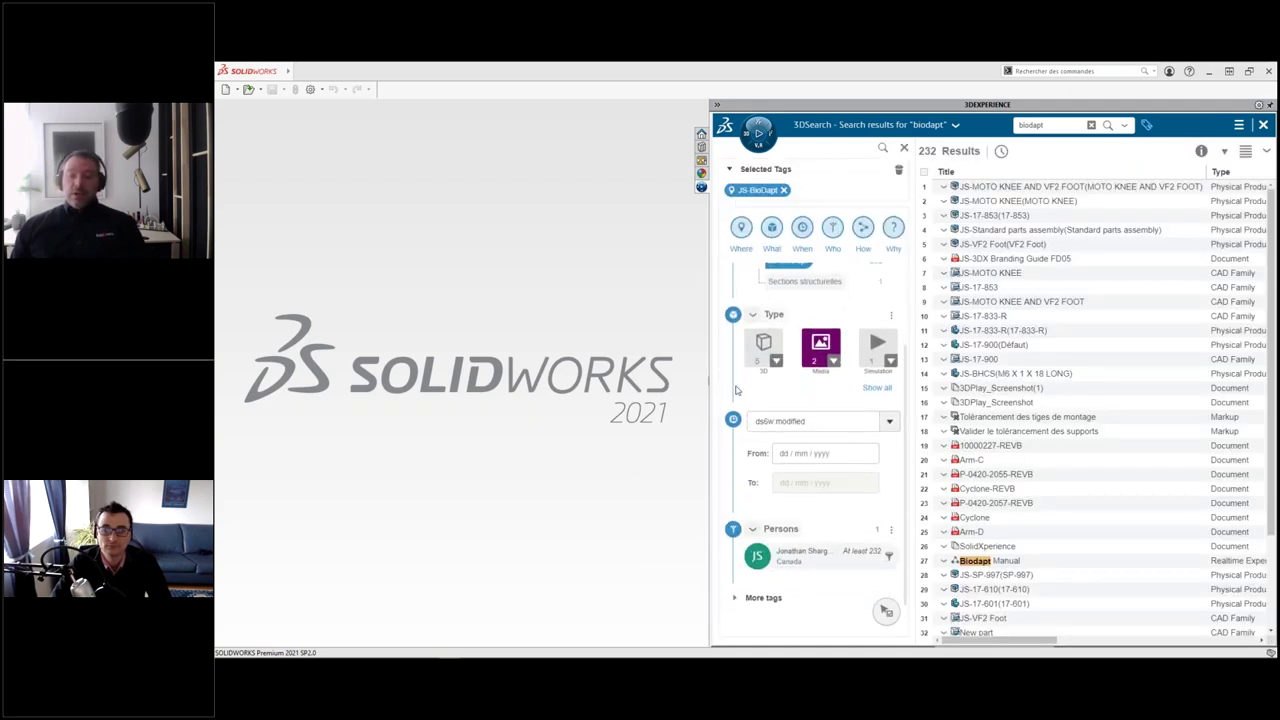
left_click(768, 352)
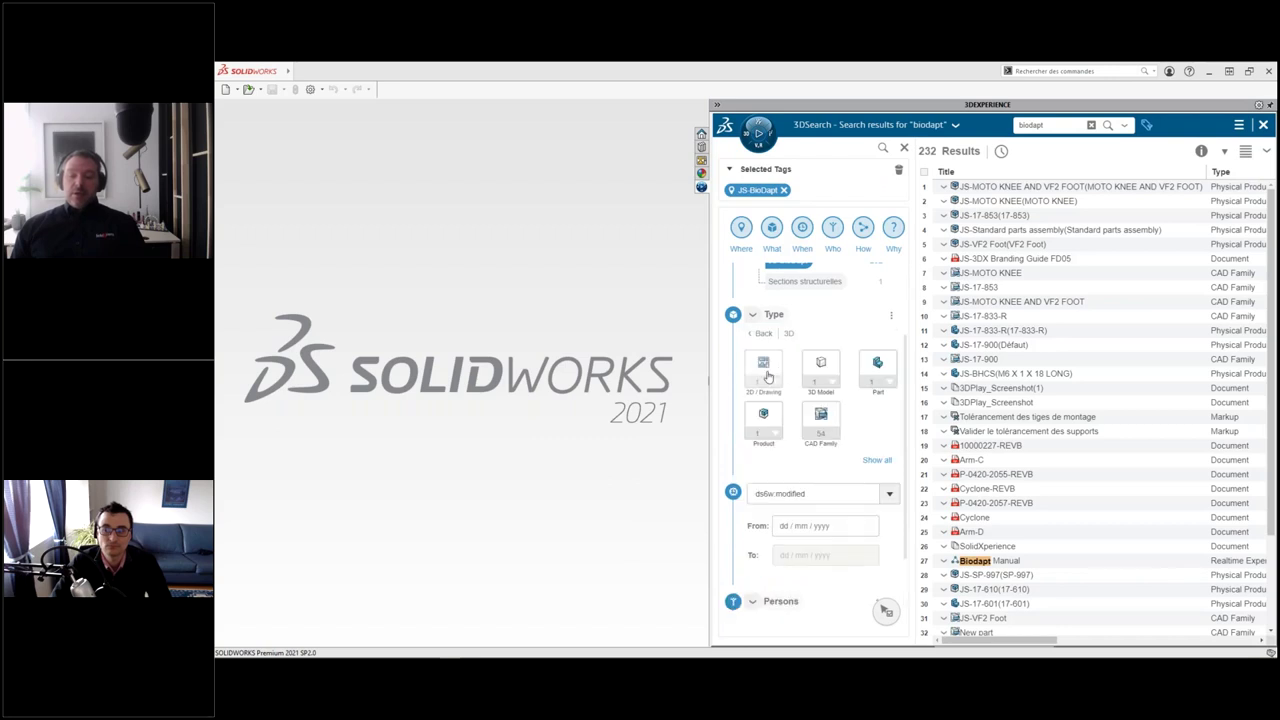
left_click(763, 418)
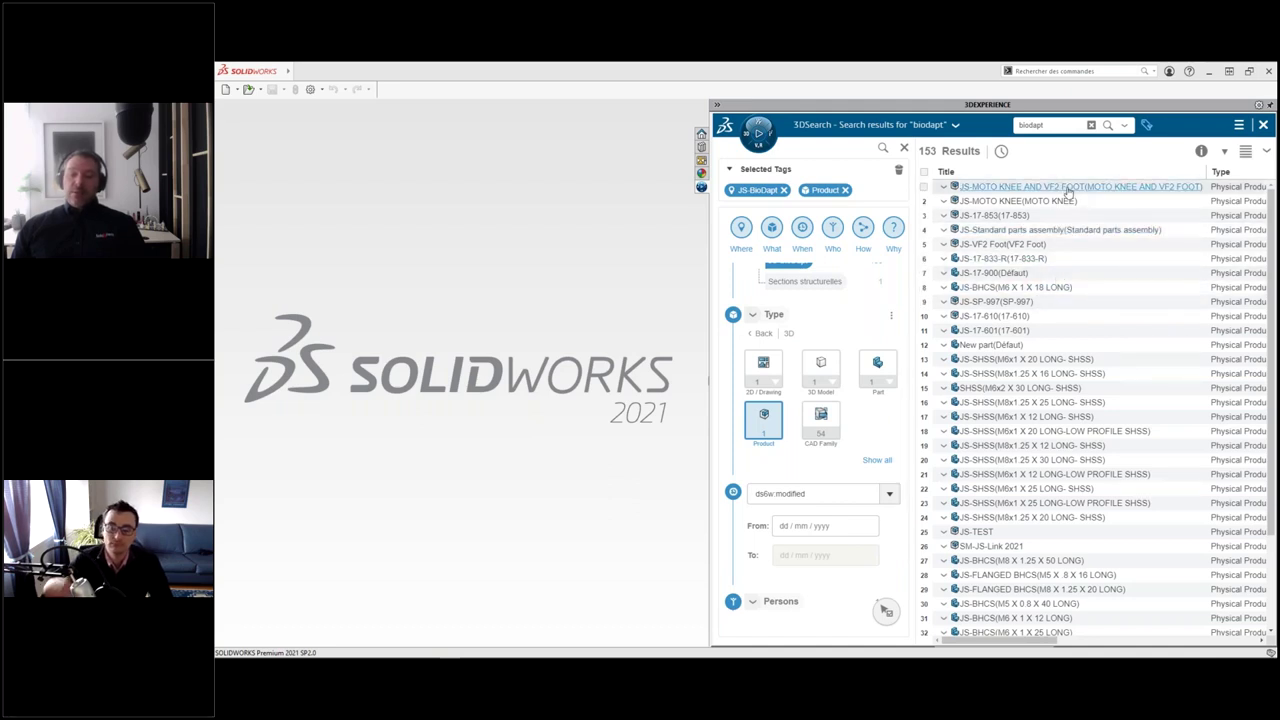
left_click_drag(1060, 187, 672, 231)
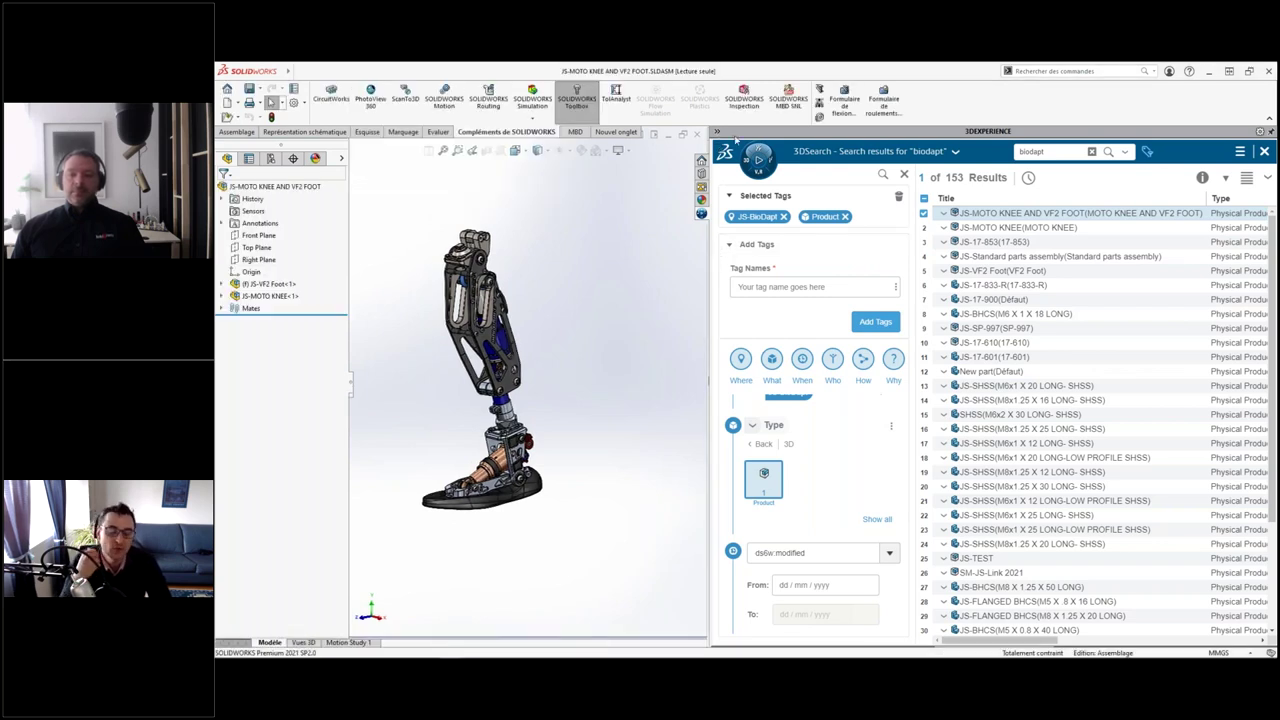
- Switch the 3DEXPERIENCE pane to the MySession assembly tree and collapse it
left_click(880, 151)
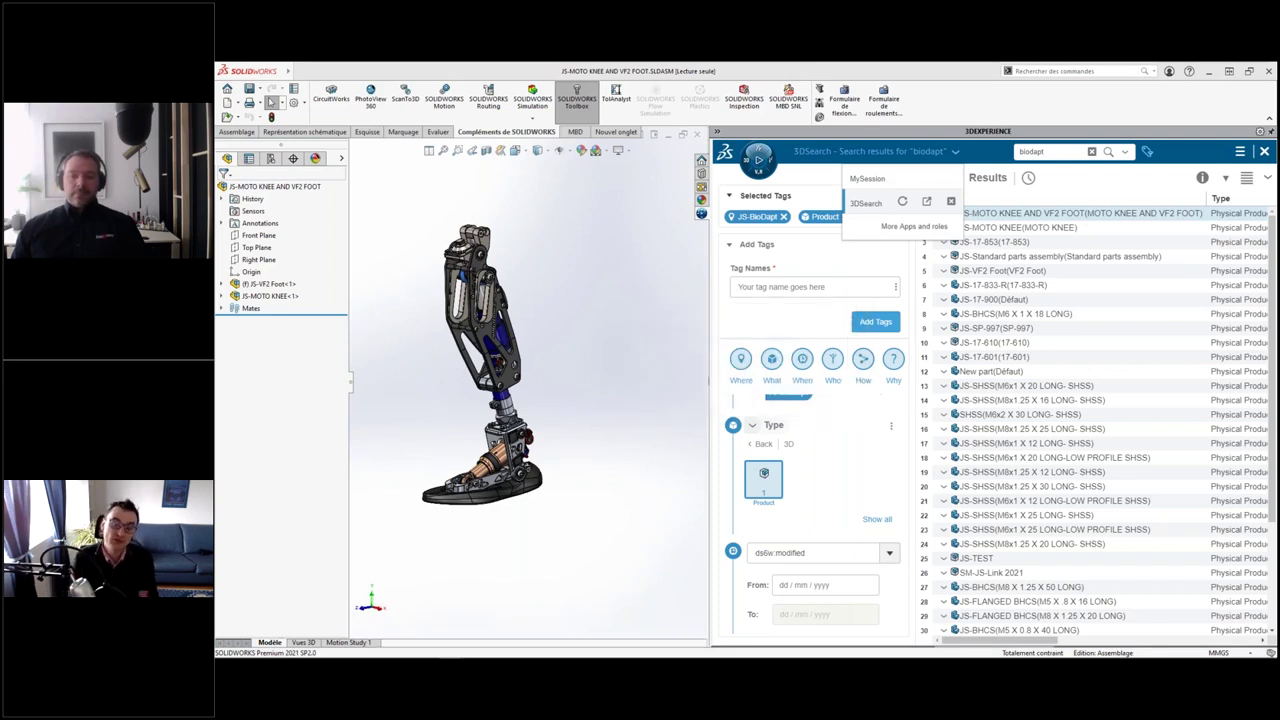
left_click(868, 180)
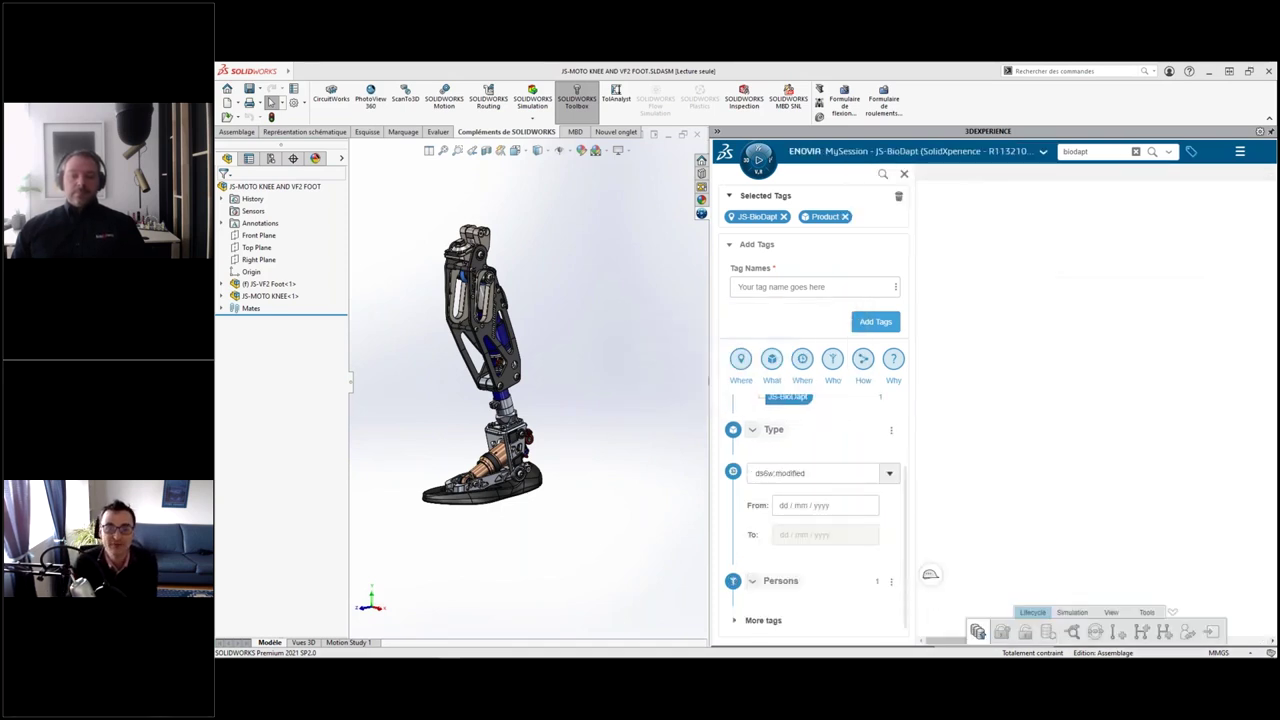
left_click(905, 176)
left_click(717, 132)
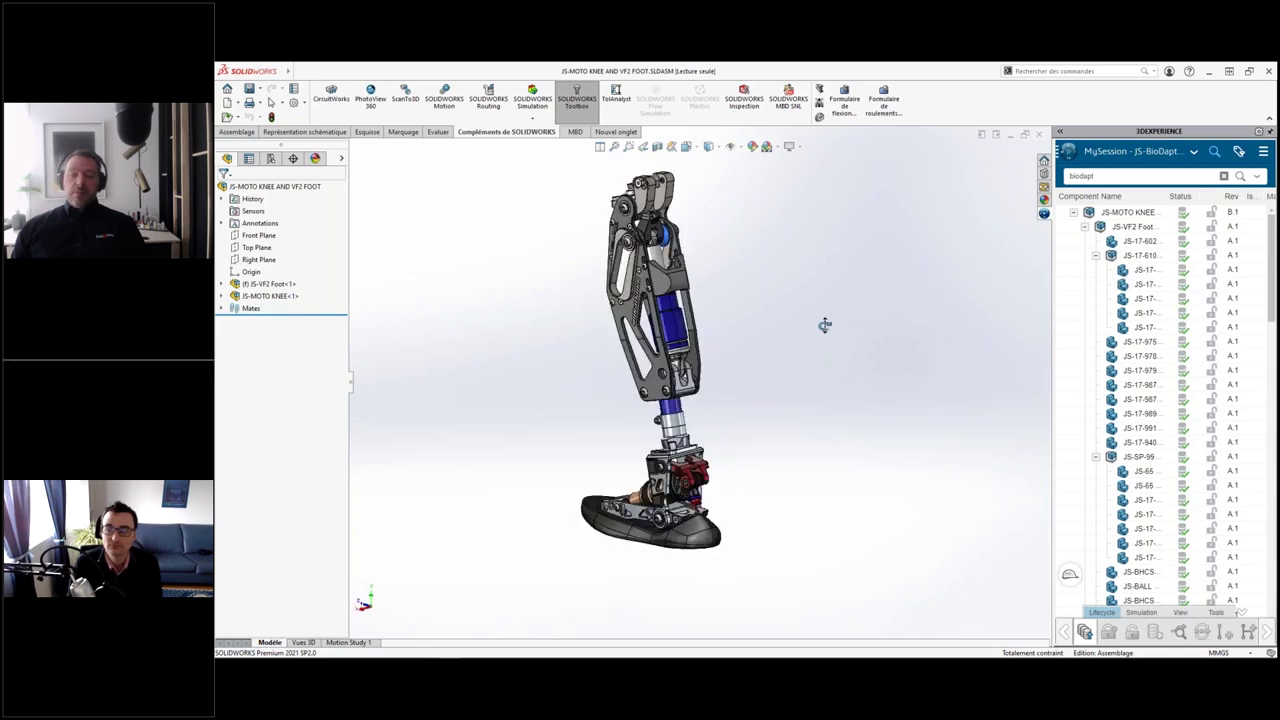
- Orbit and zoom the leg assembly, then select the knee's side plate
left_click_drag(928, 315, 906, 329)
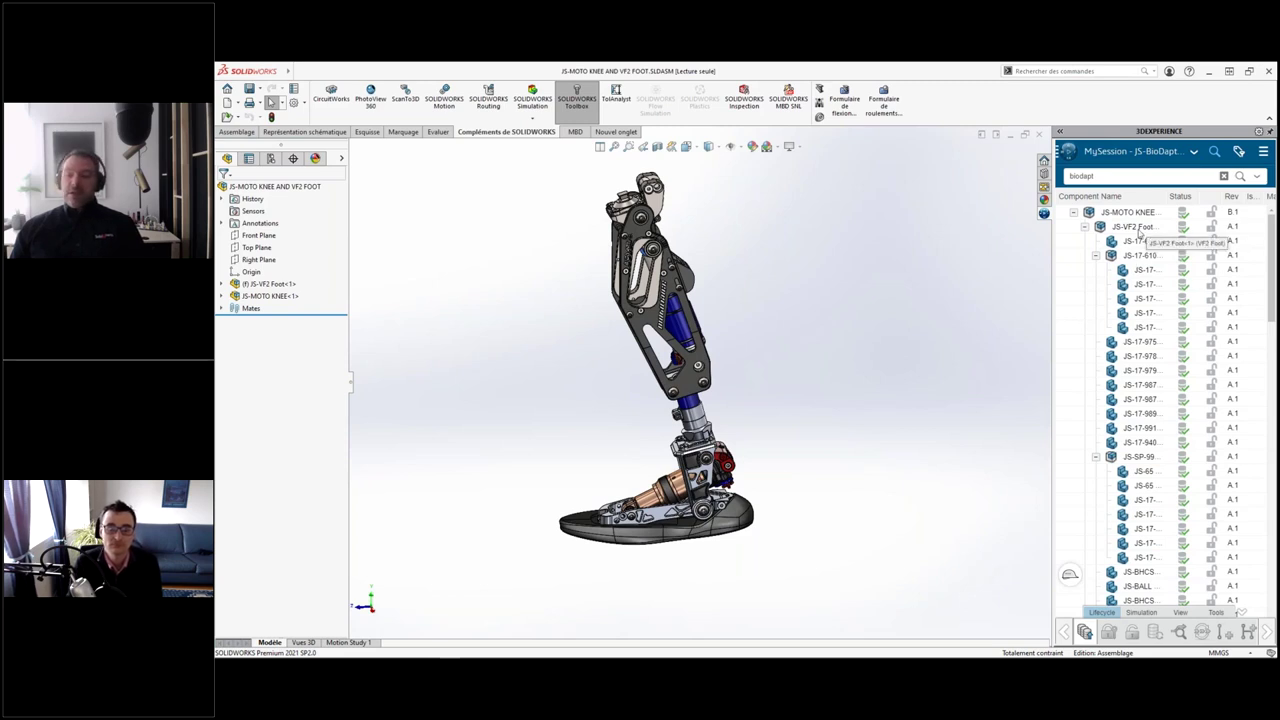
left_click_drag(894, 389, 838, 396)
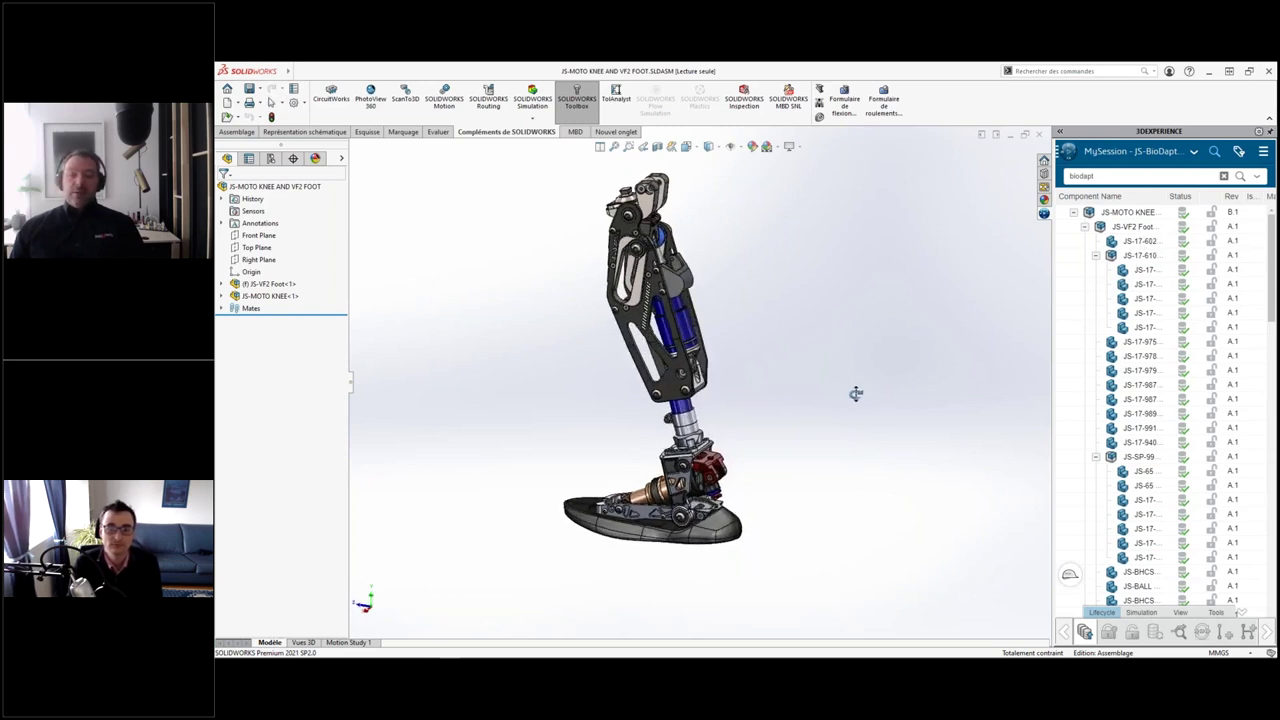
left_click_drag(838, 396, 838, 396)
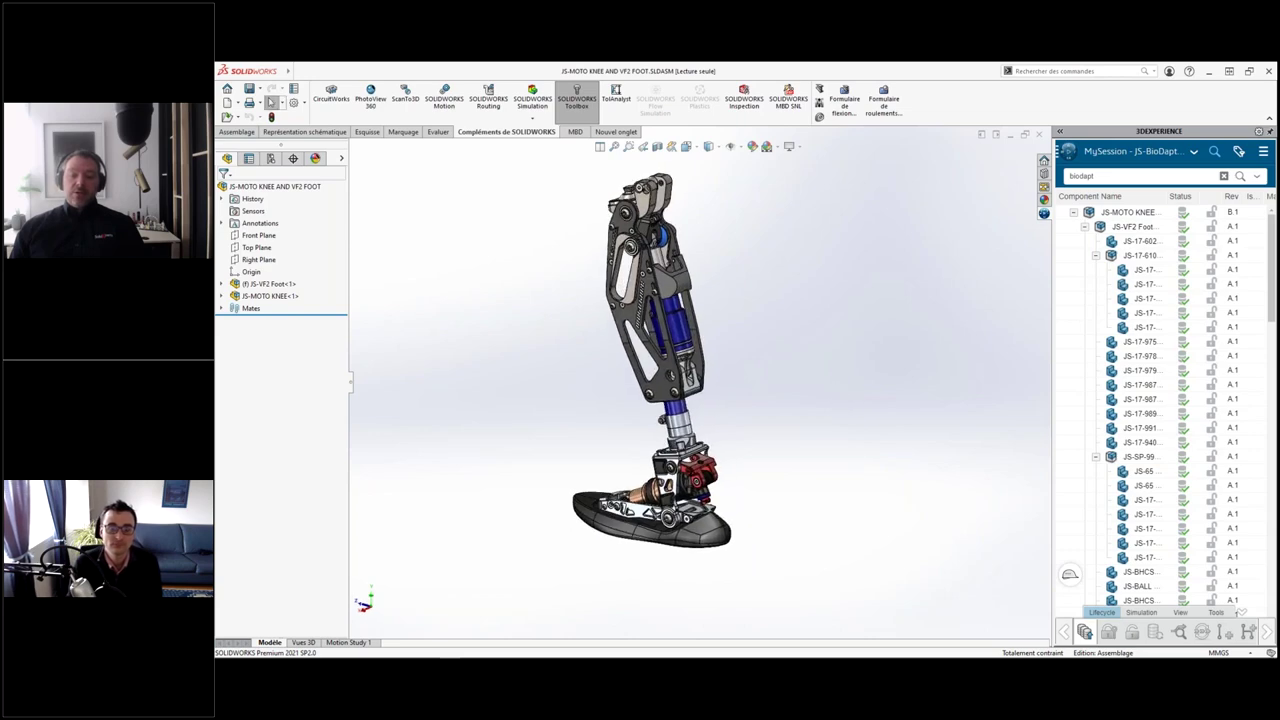
scroll(745, 380, "down", 2)
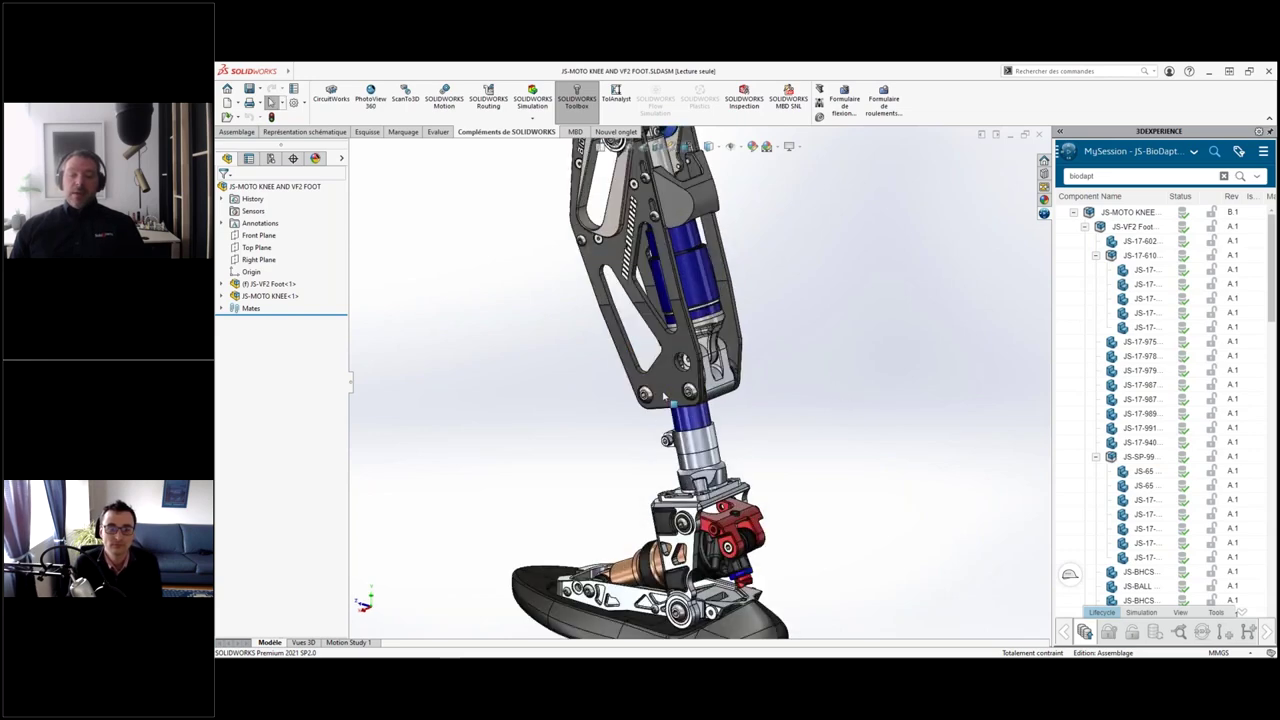
scroll(745, 380, "down", 3)
scroll(790, 360, "down", 2)
scroll(775, 340, "down", 2)
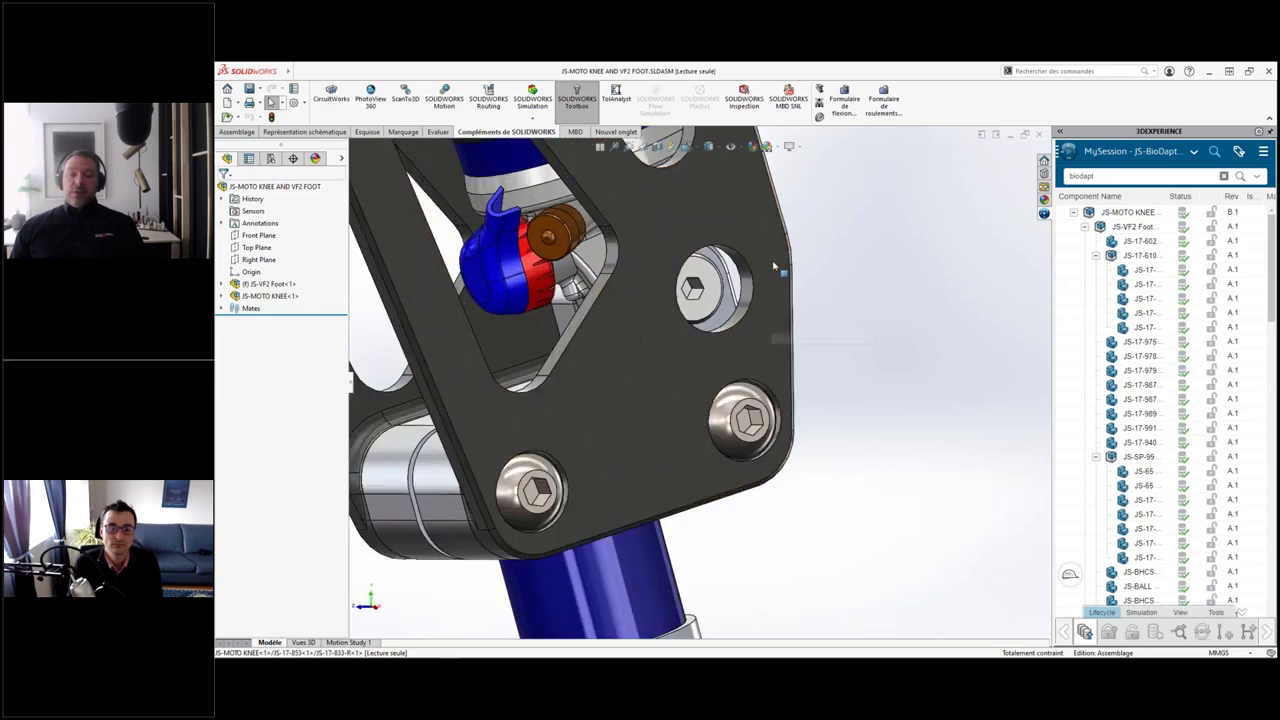
left_click(780, 335)
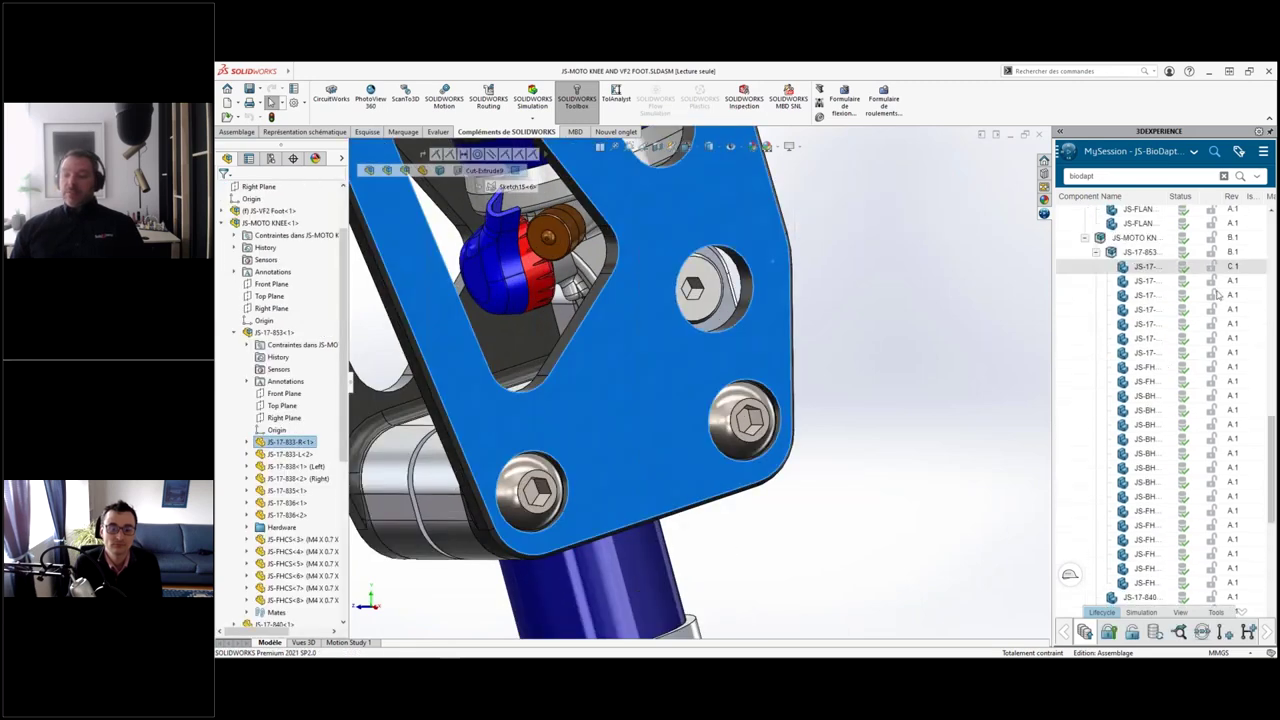
- Replace side plate JS-17-833-R with its Released revision A.1
right_click(1160, 270)
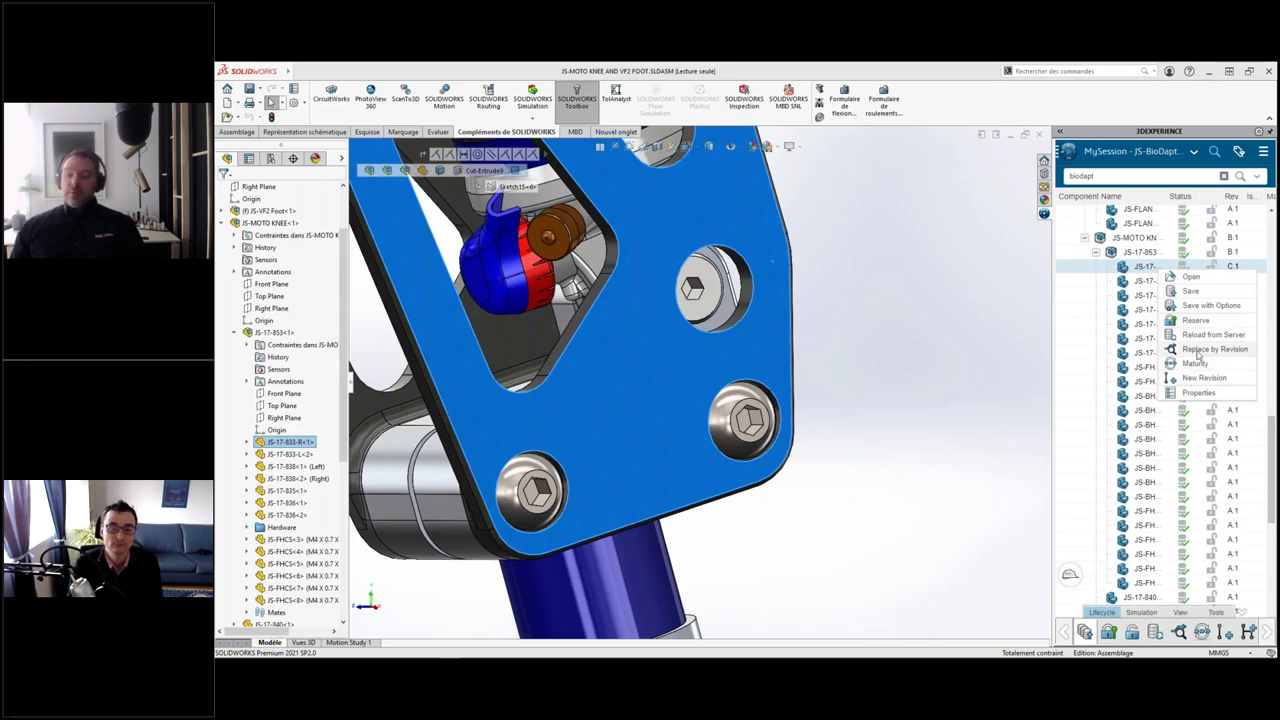
left_click(1197, 350)
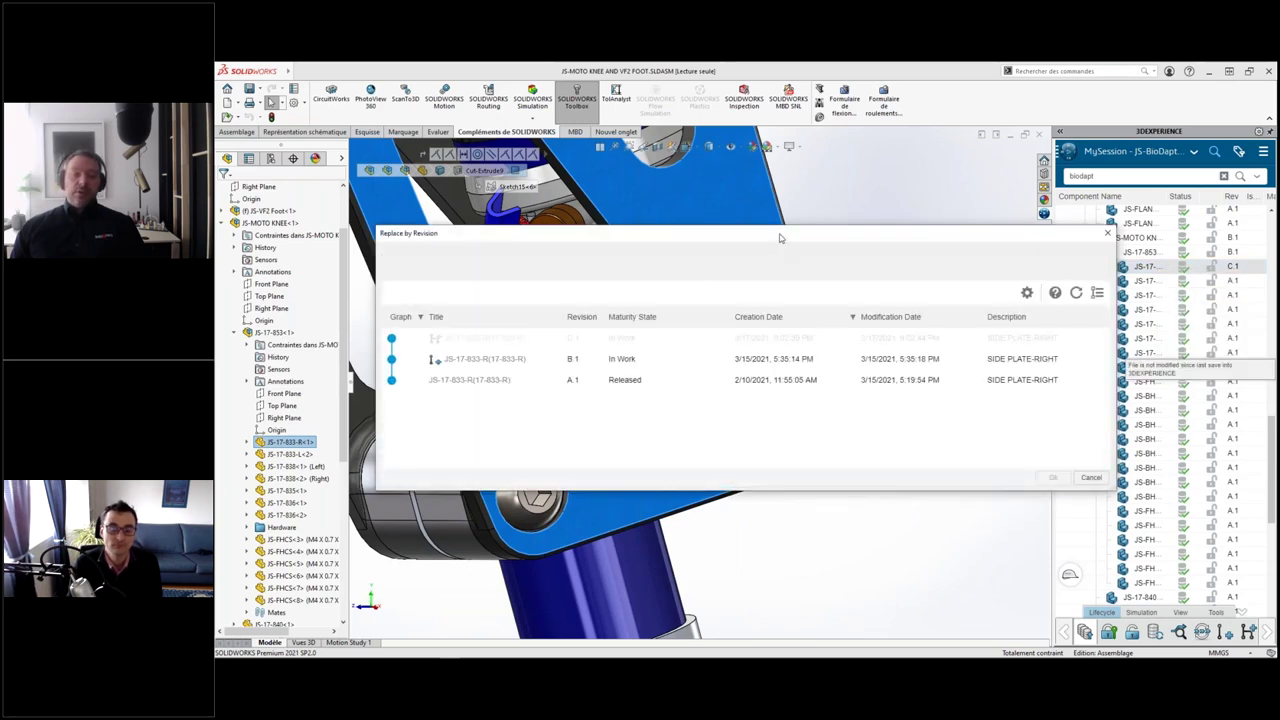
left_click_drag(780, 238, 1175, 191)
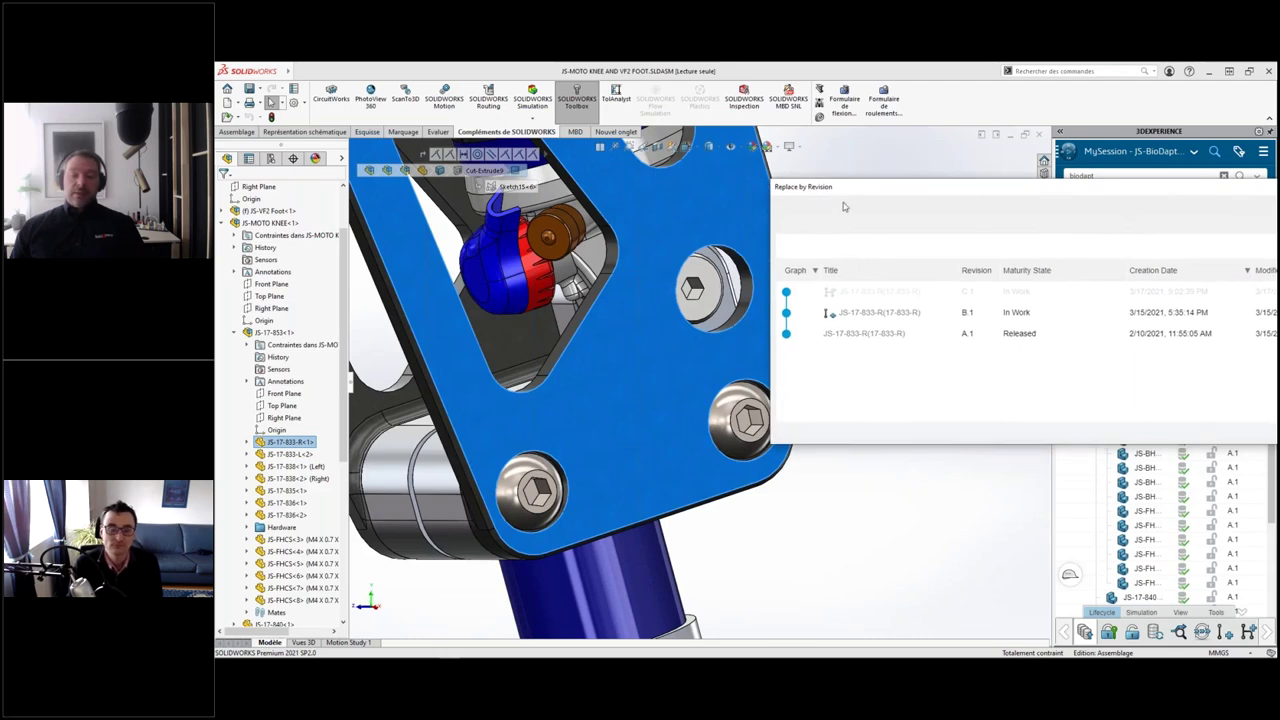
left_click_drag(843, 206, 688, 173)
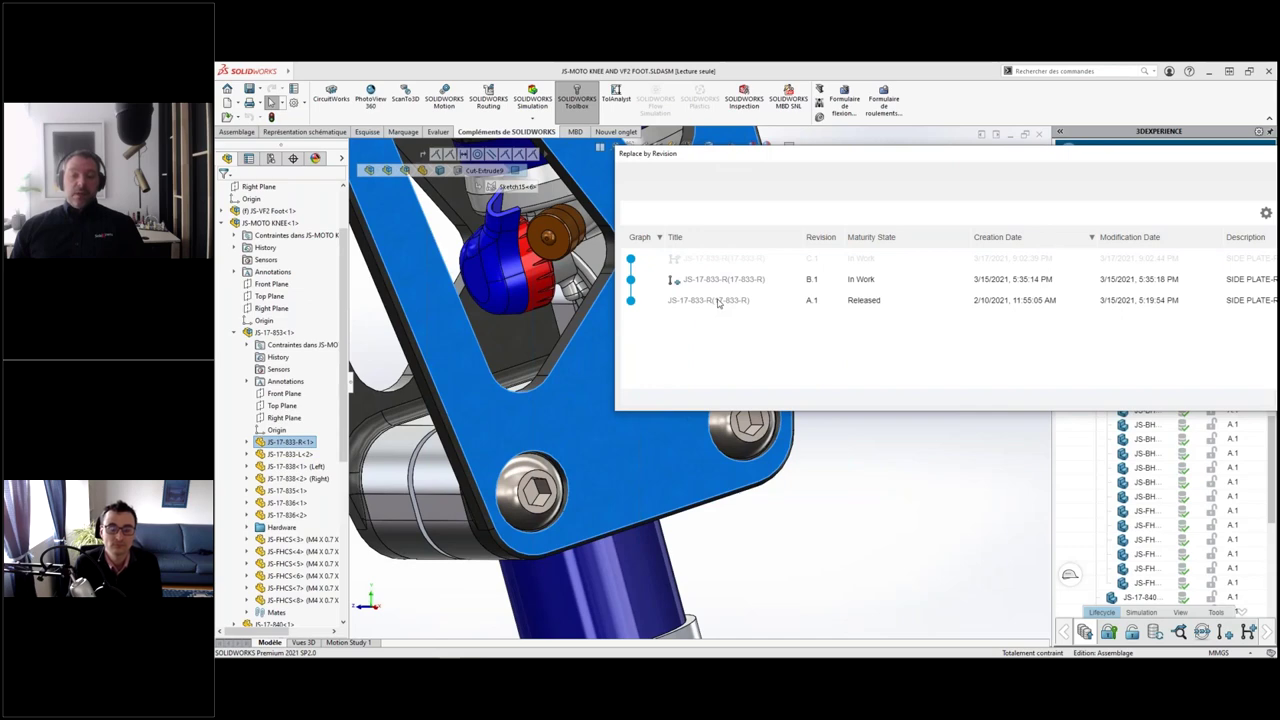
left_click(717, 301)
left_click_drag(944, 160, 686, 164)
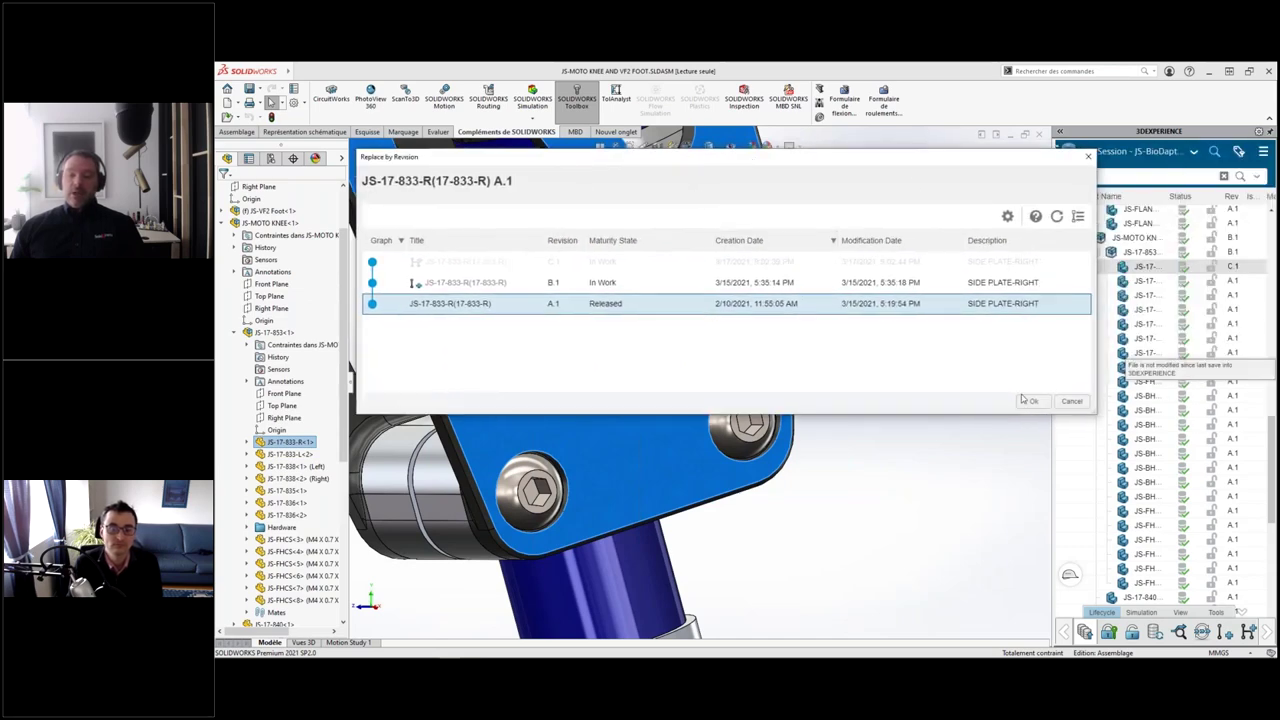
left_click(1030, 400)
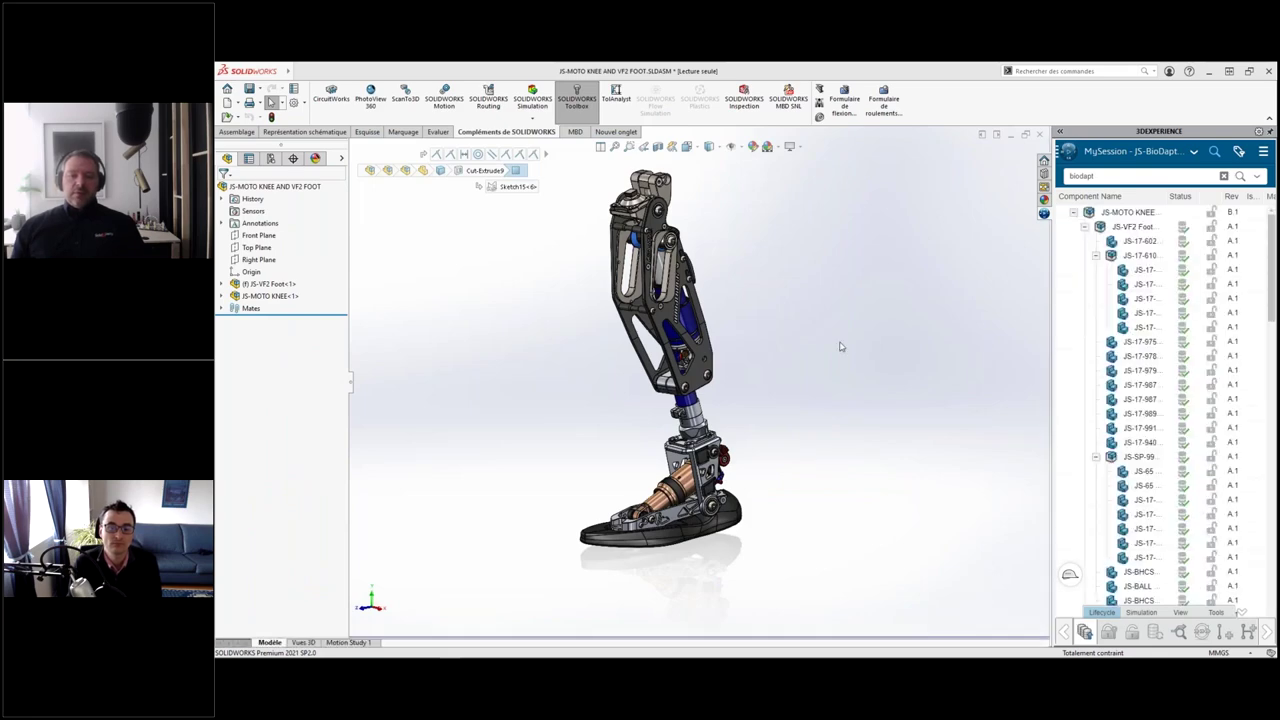
- Zoom in to inspect the replaced side plate, then return to the PowerPoint slideshow
scroll(693, 385, "down", 10)
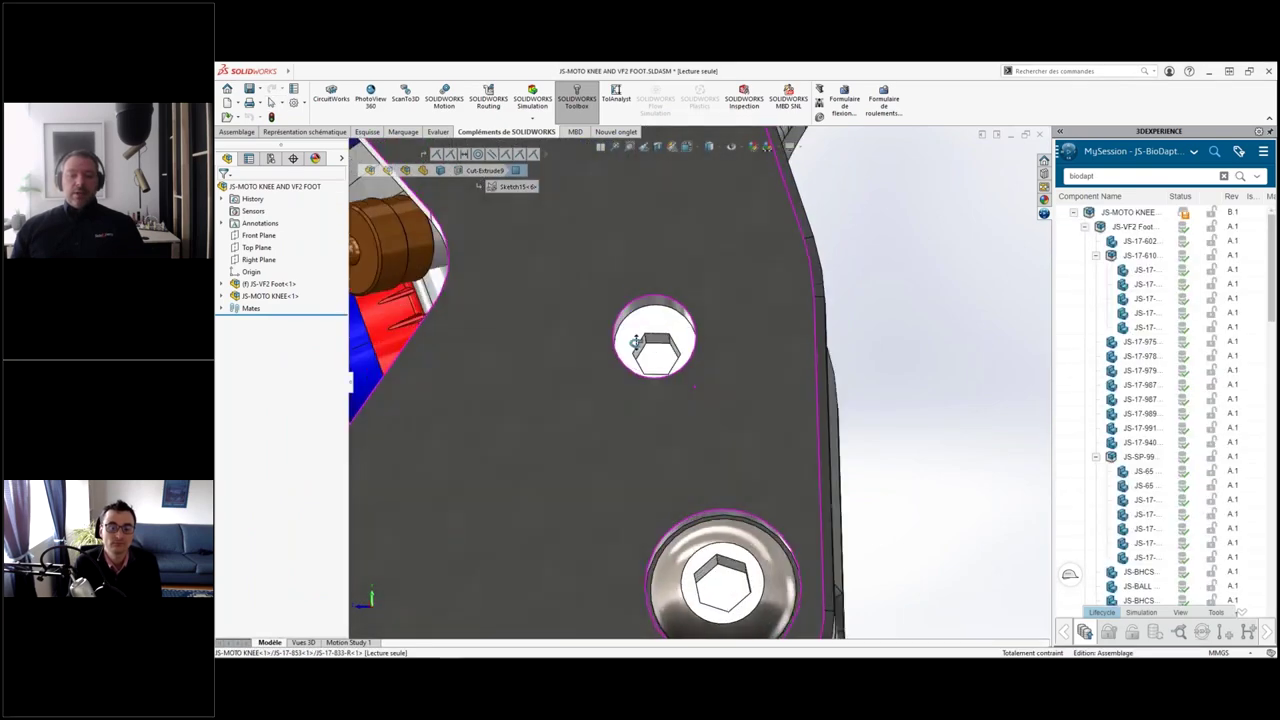
left_click(703, 405)
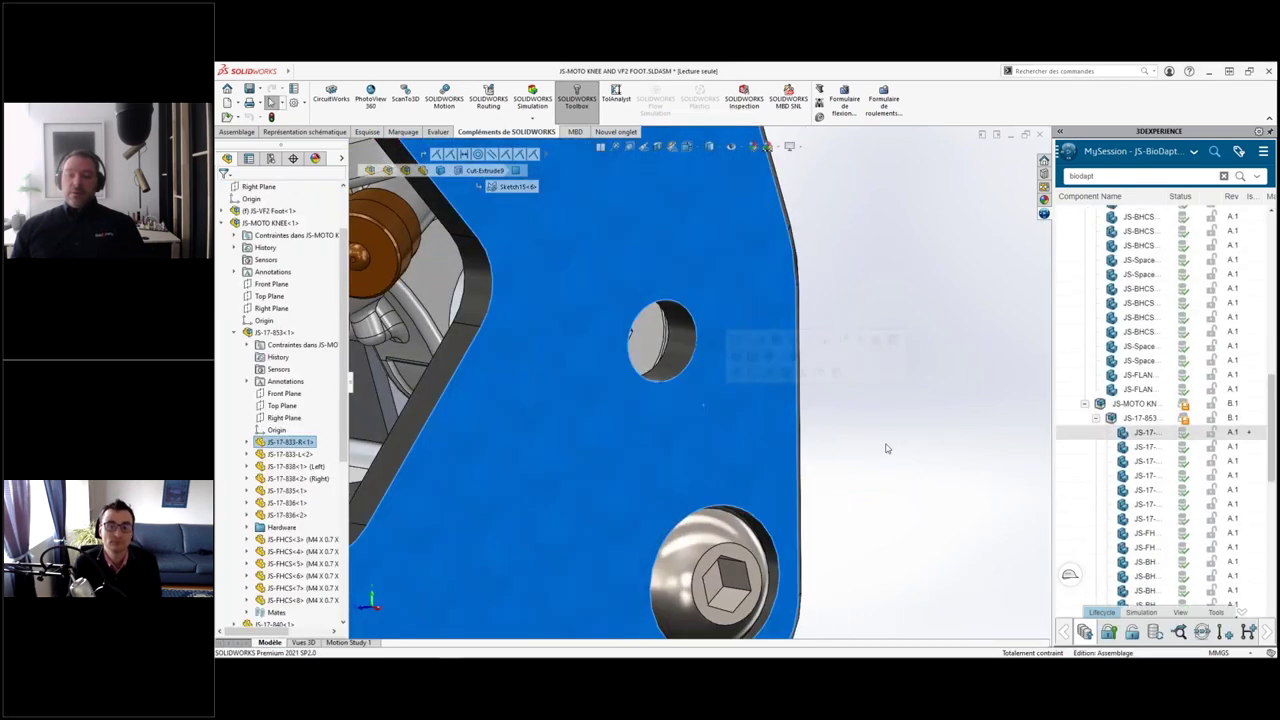
scroll(884, 444, "up", 5)
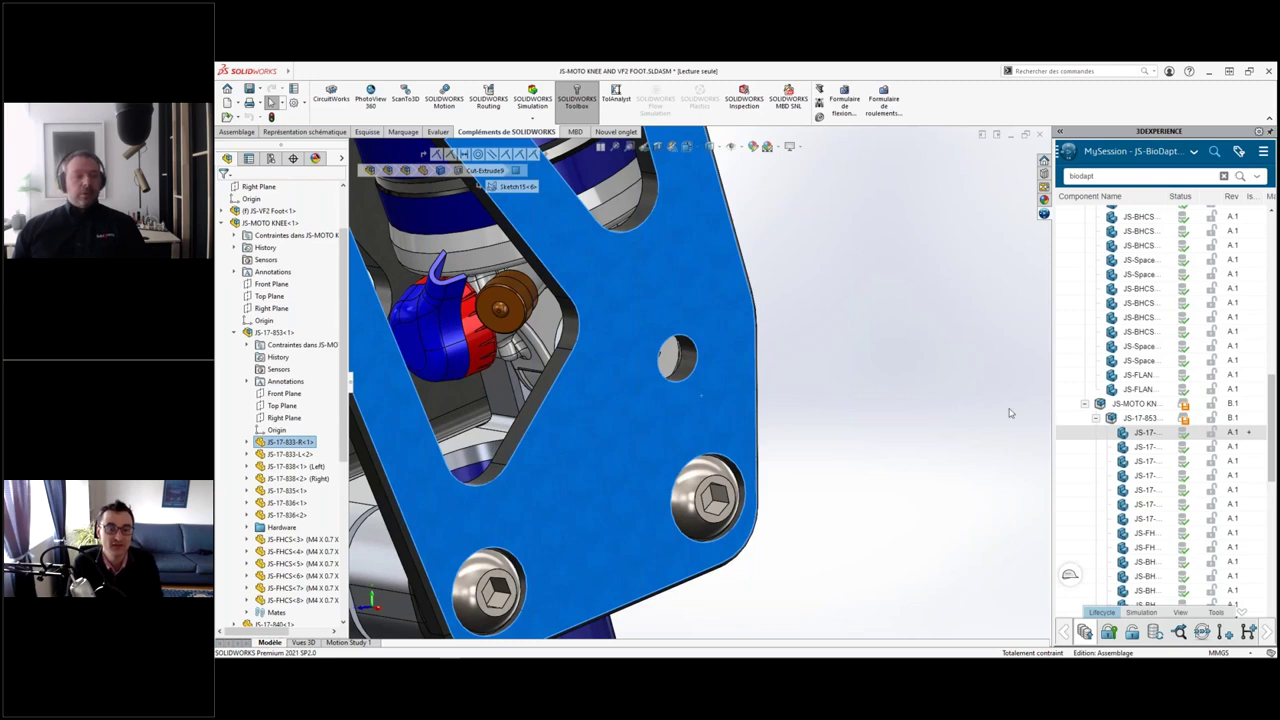
left_click(860, 390)
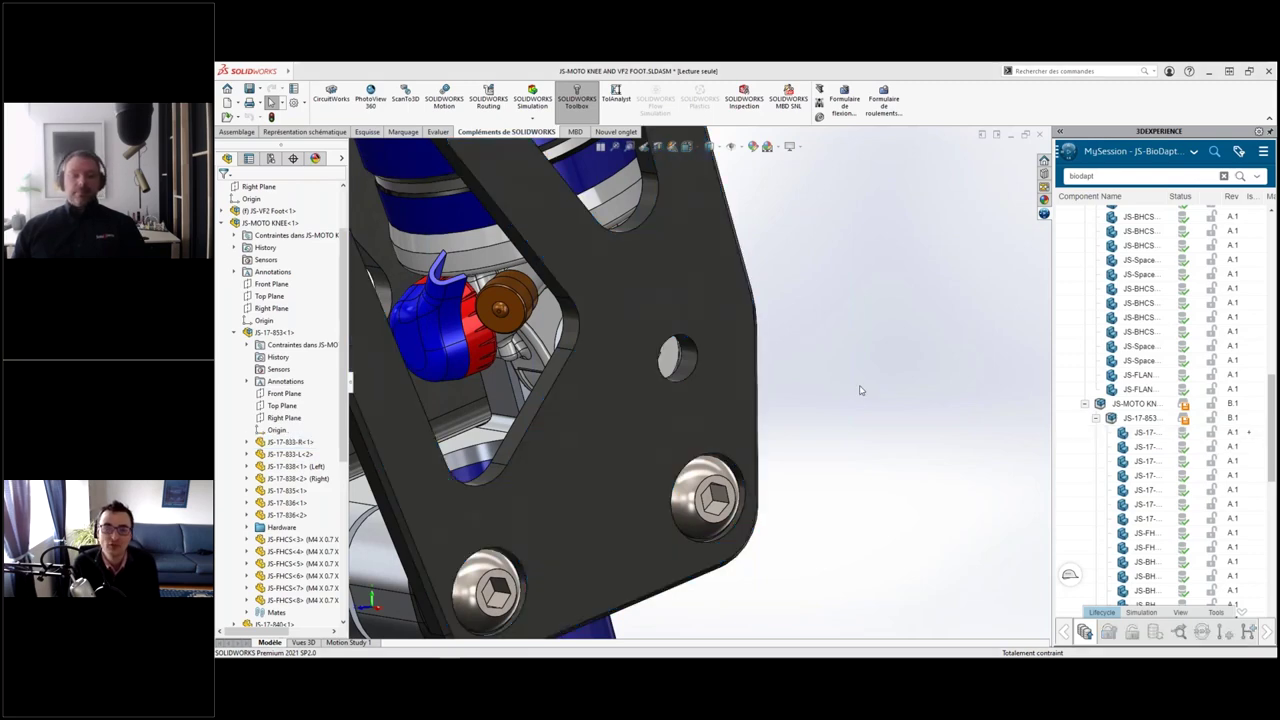
key("super+Tab")
left_click(656, 386)
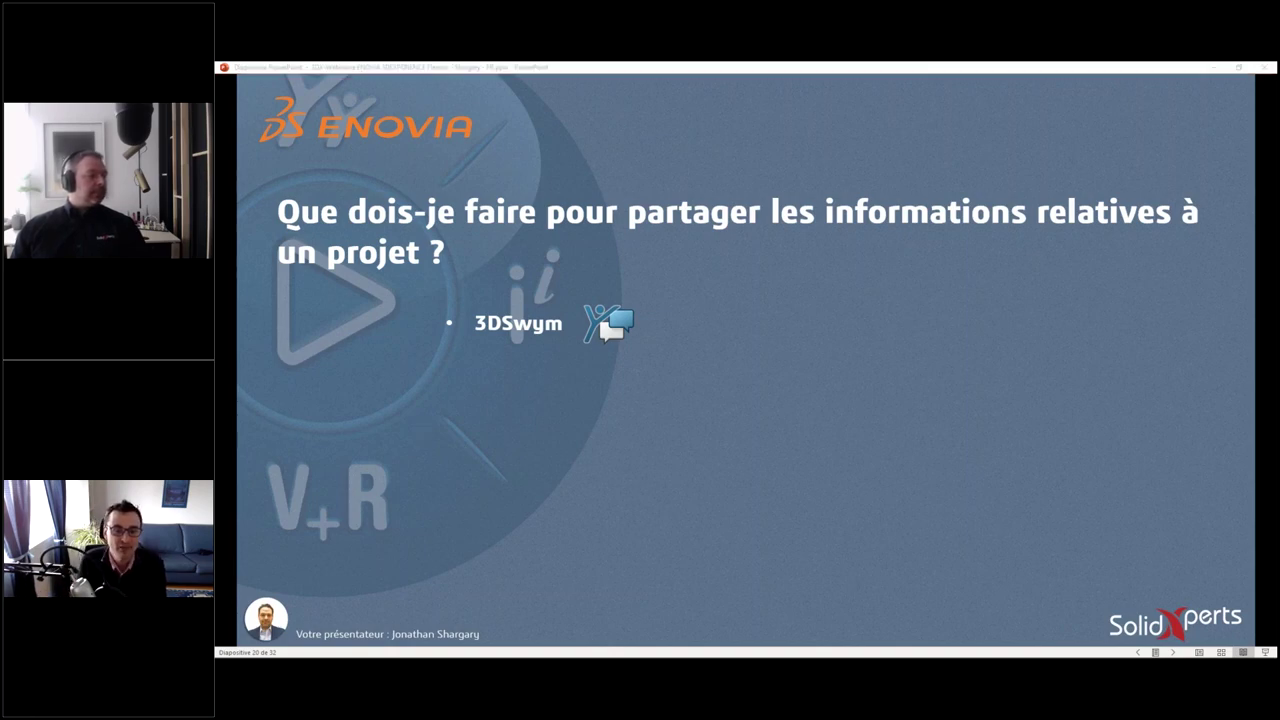
- Advance to slide 21 and reveal all three columns of notification options
left_click(302, 455)
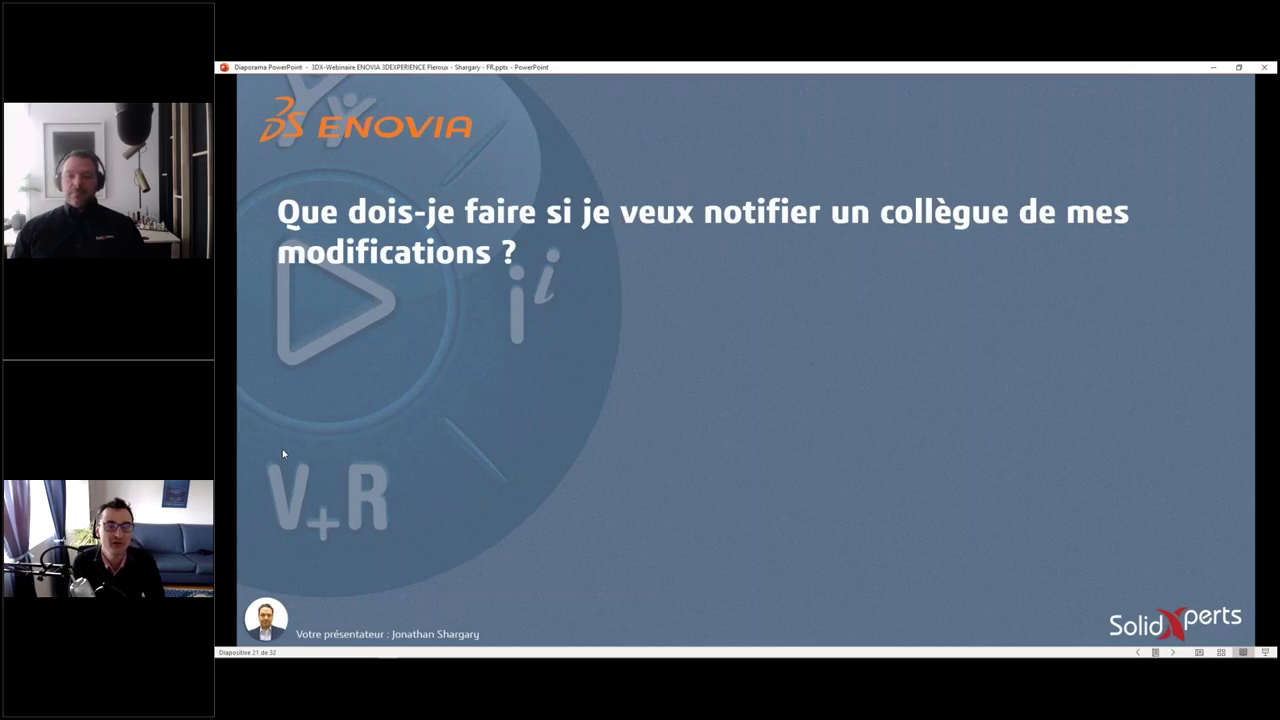
left_click(333, 447)
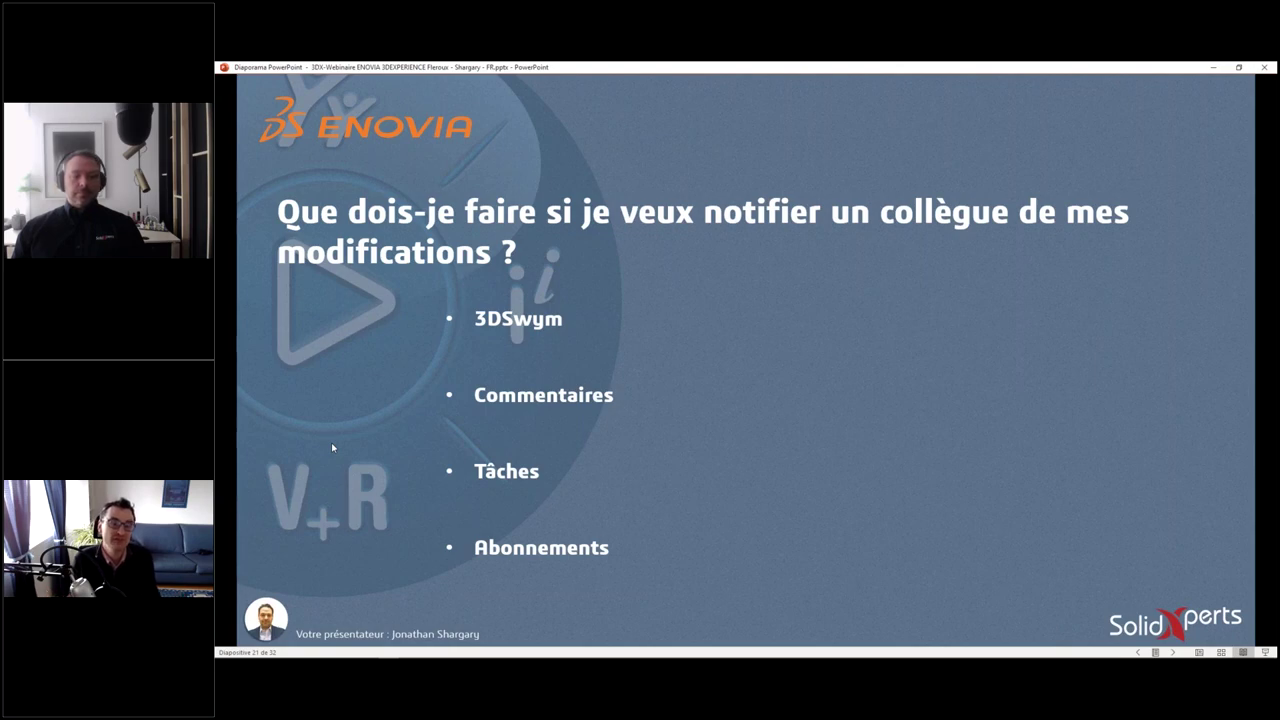
key("Right")
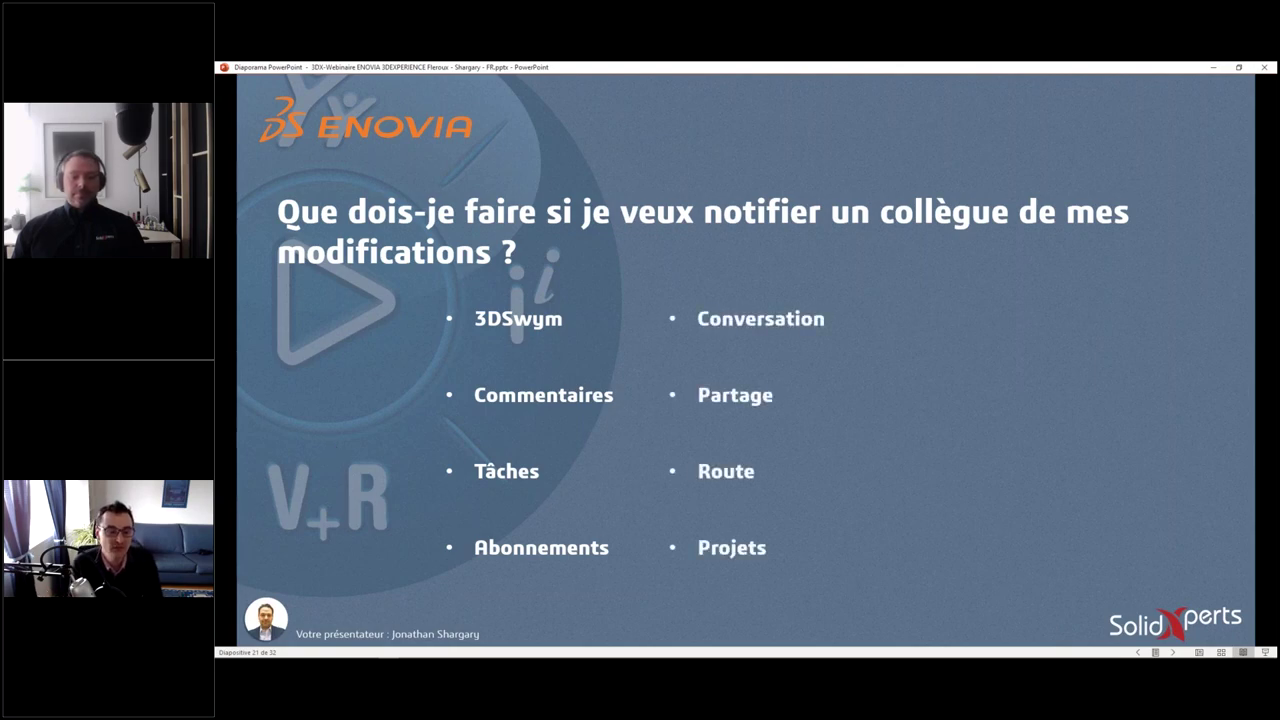
key("Right")
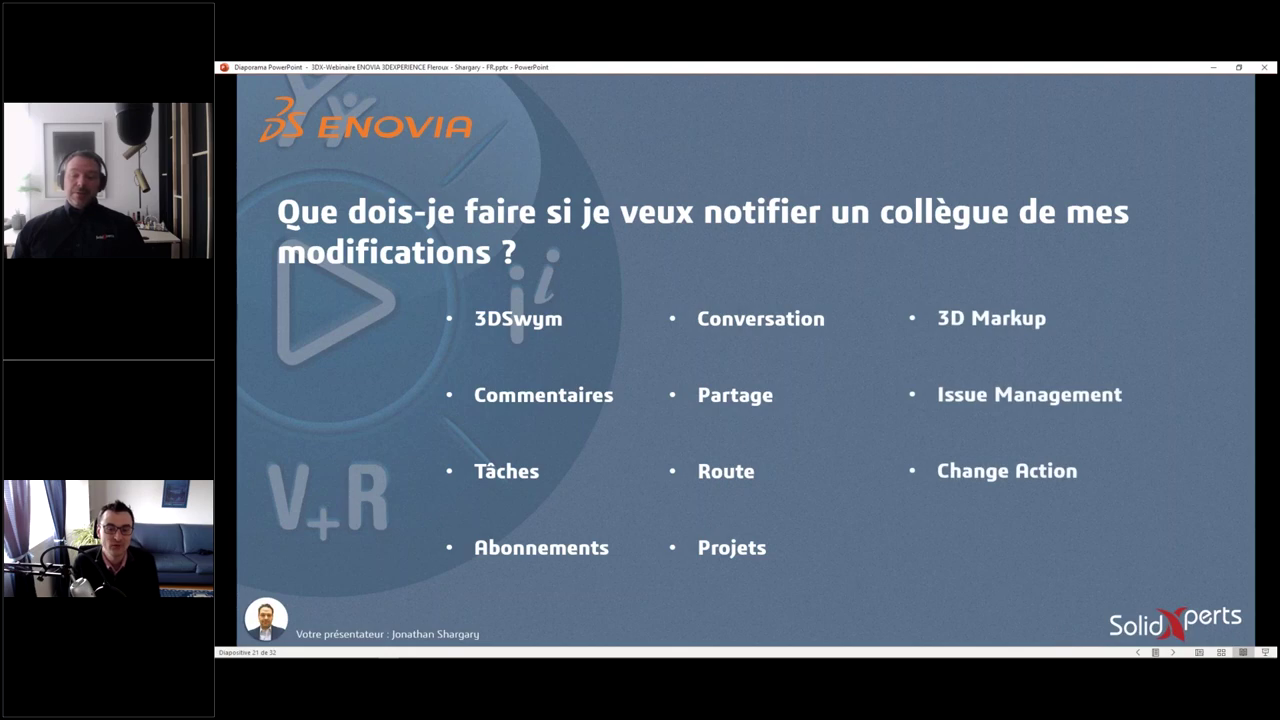
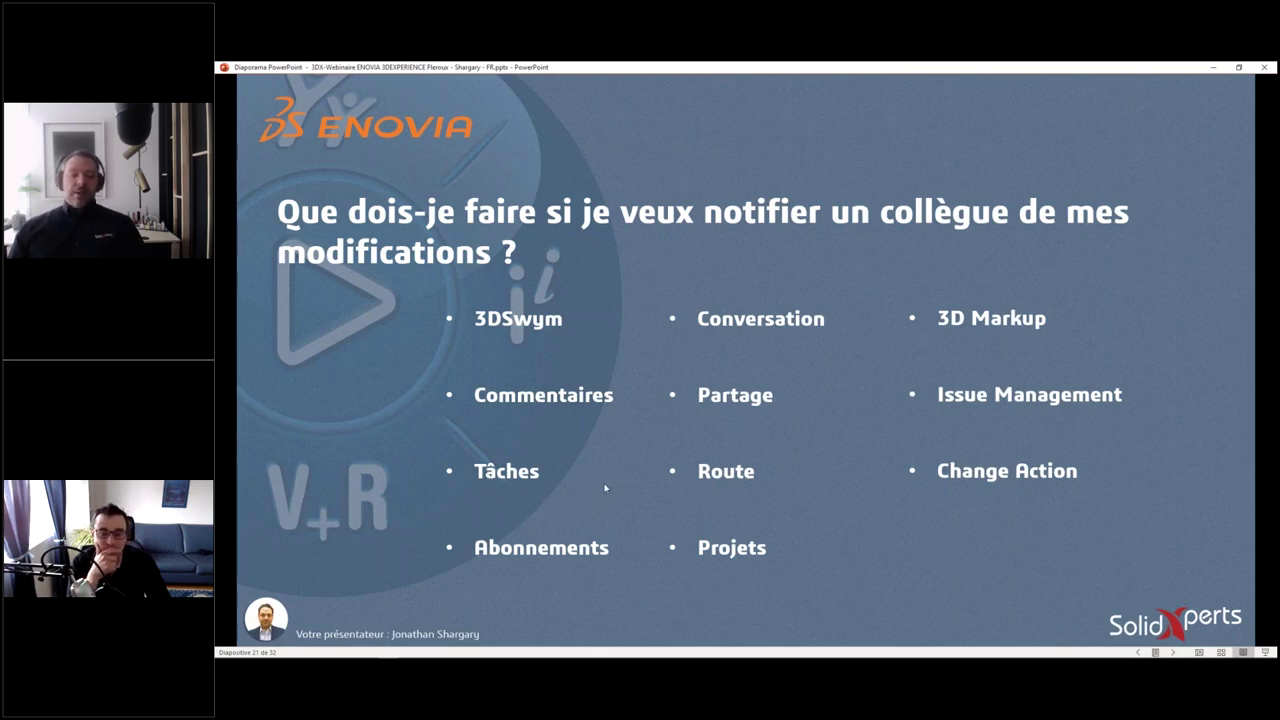
- Bring the Edge window with the JS-BioDapt 3DEXPERIENCE dashboard in front of the slideshow
key("super+Tab")
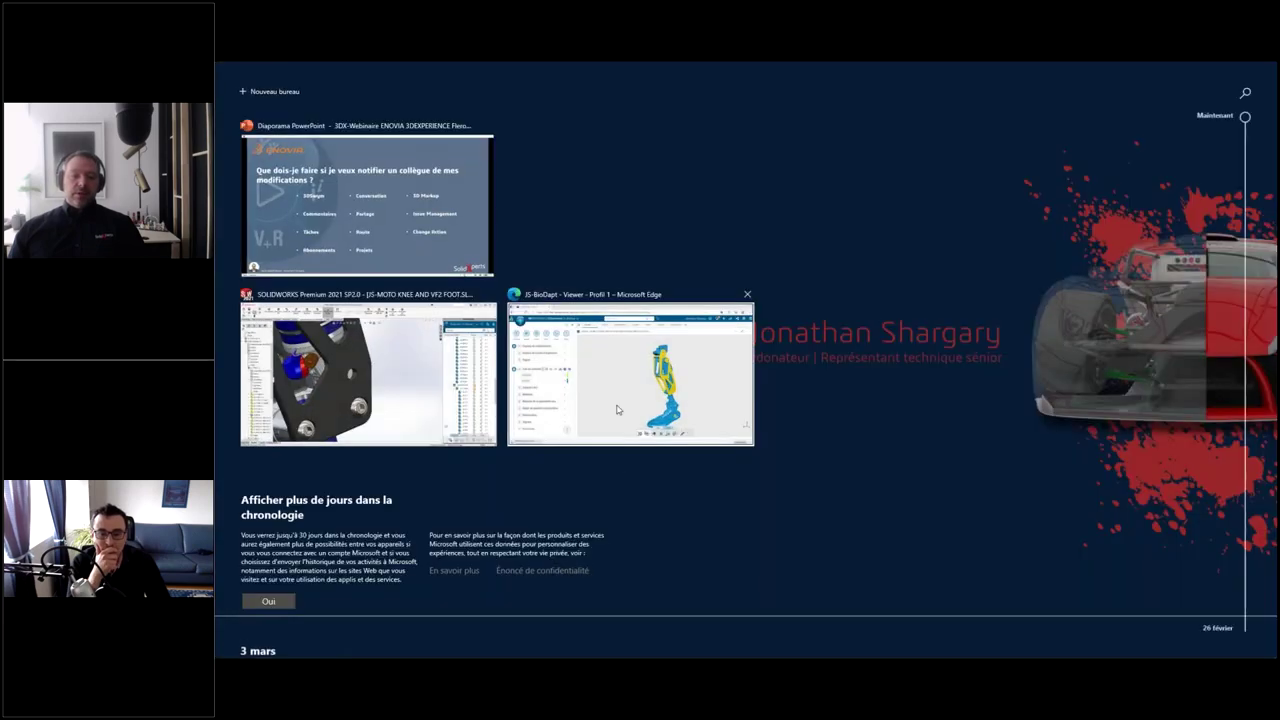
left_click(617, 409)
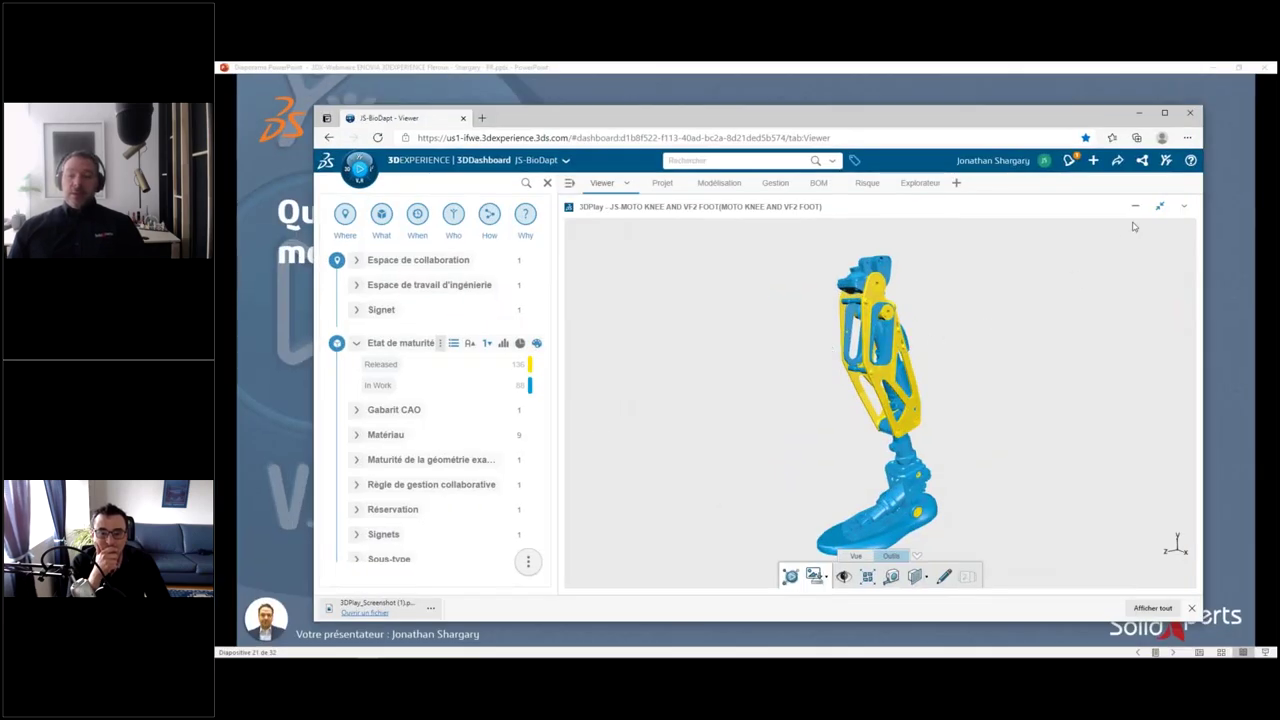
- Switch to the Webinaire ENOVIA ANALYSTE dashboard and load JS-Frame(Défaut) into the 3D viewer
left_click(1159, 206)
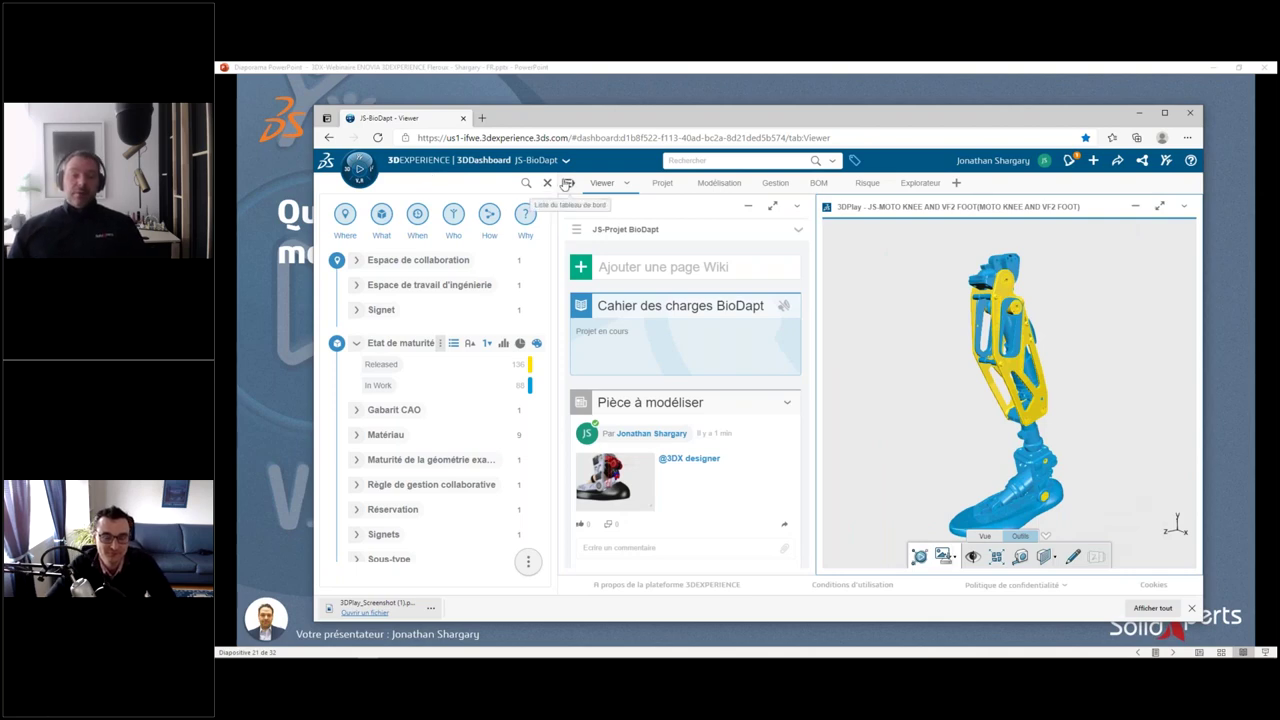
left_click(566, 185)
scroll(438, 284, "up", 1)
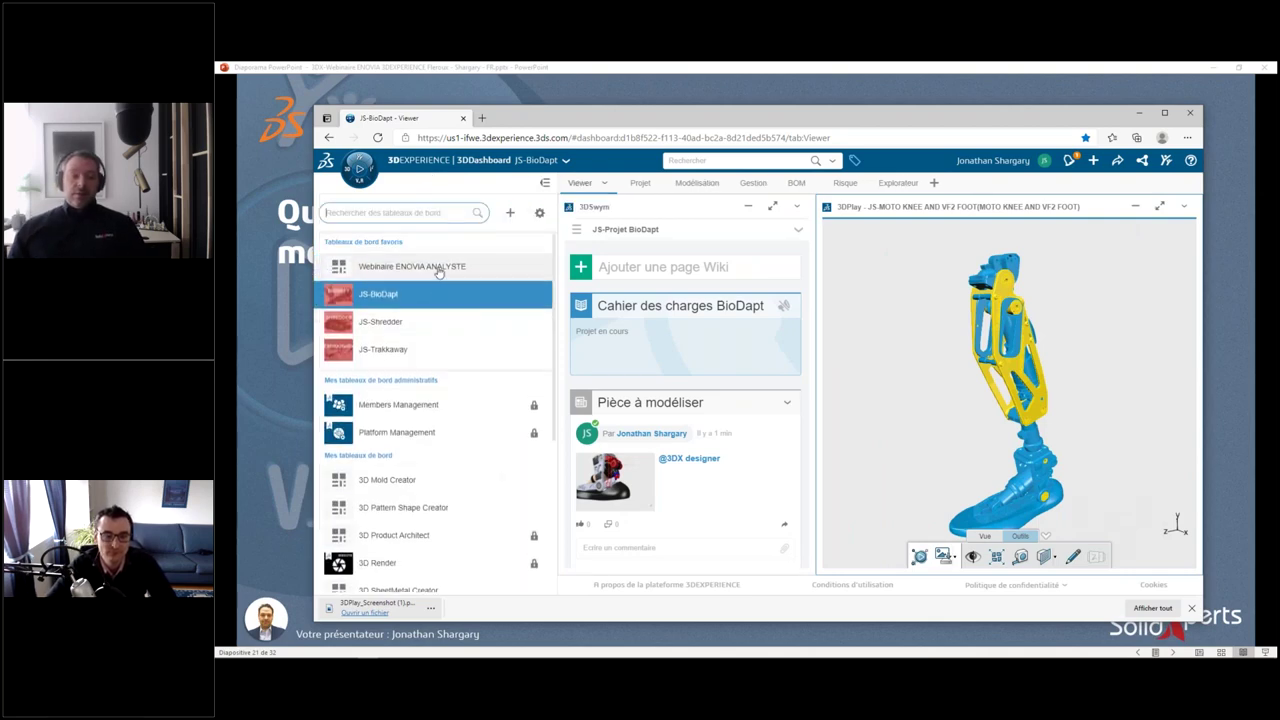
left_click(434, 262)
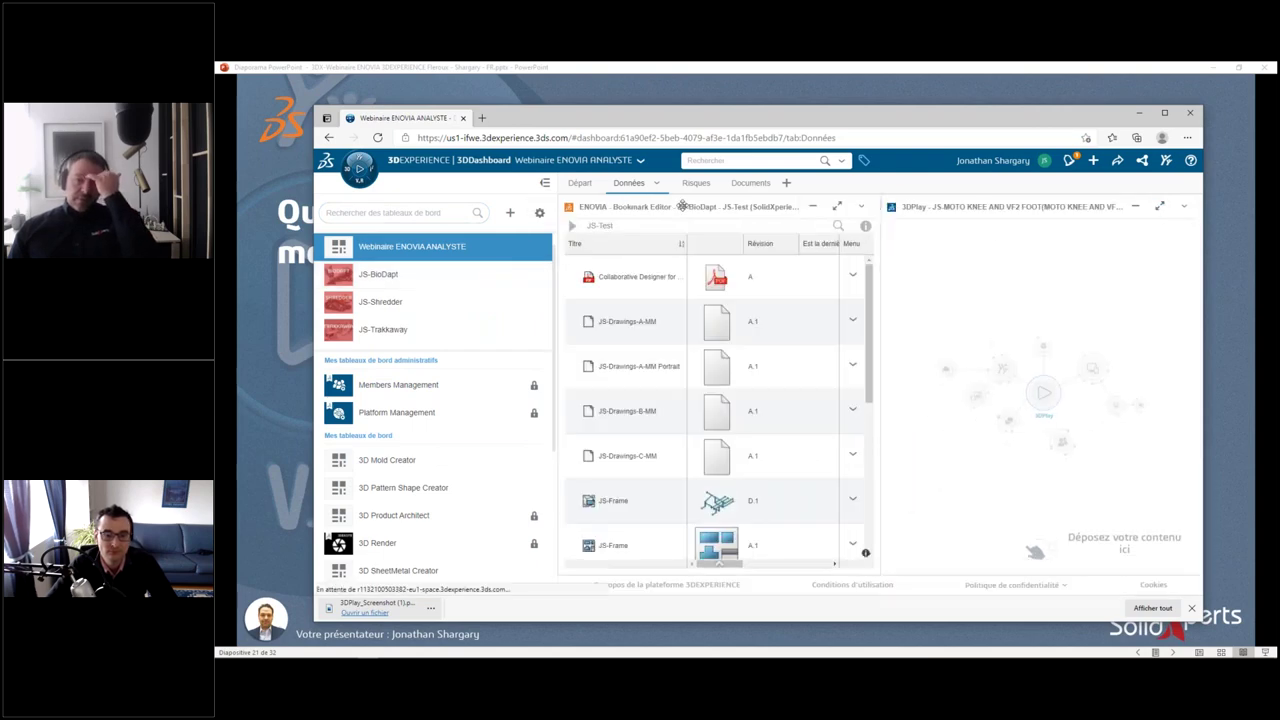
left_click(547, 185)
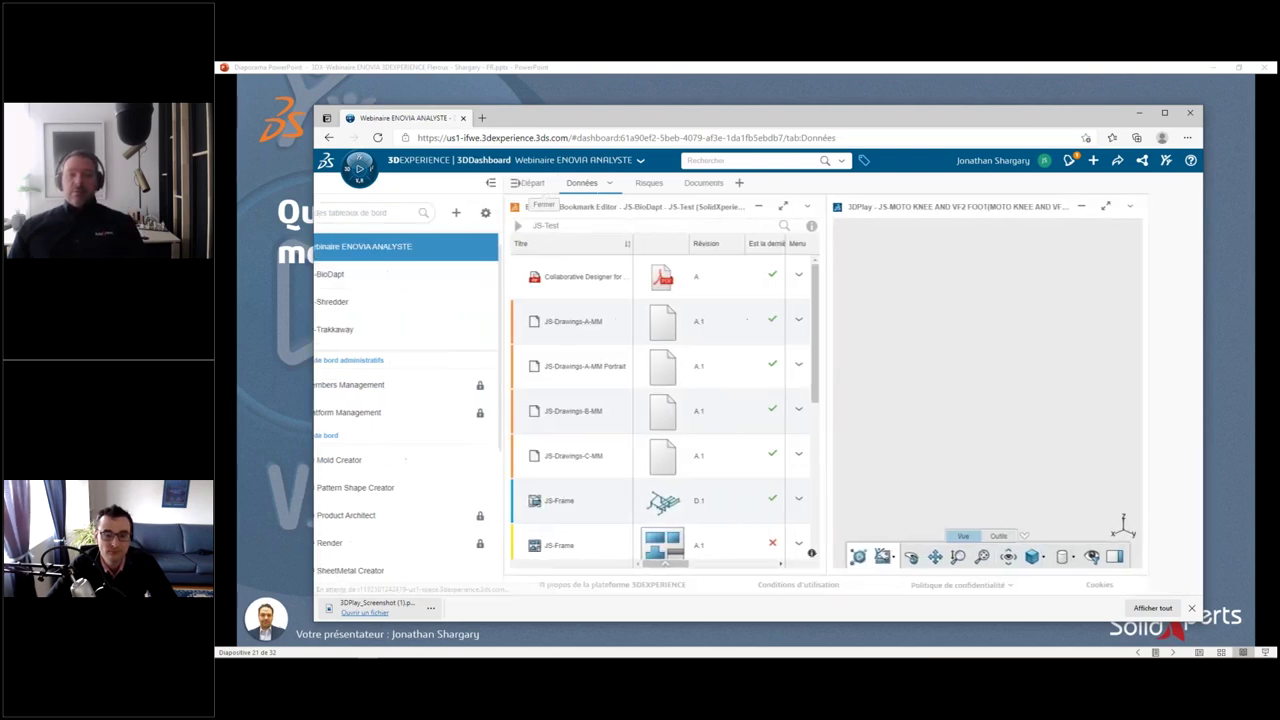
left_click(530, 428)
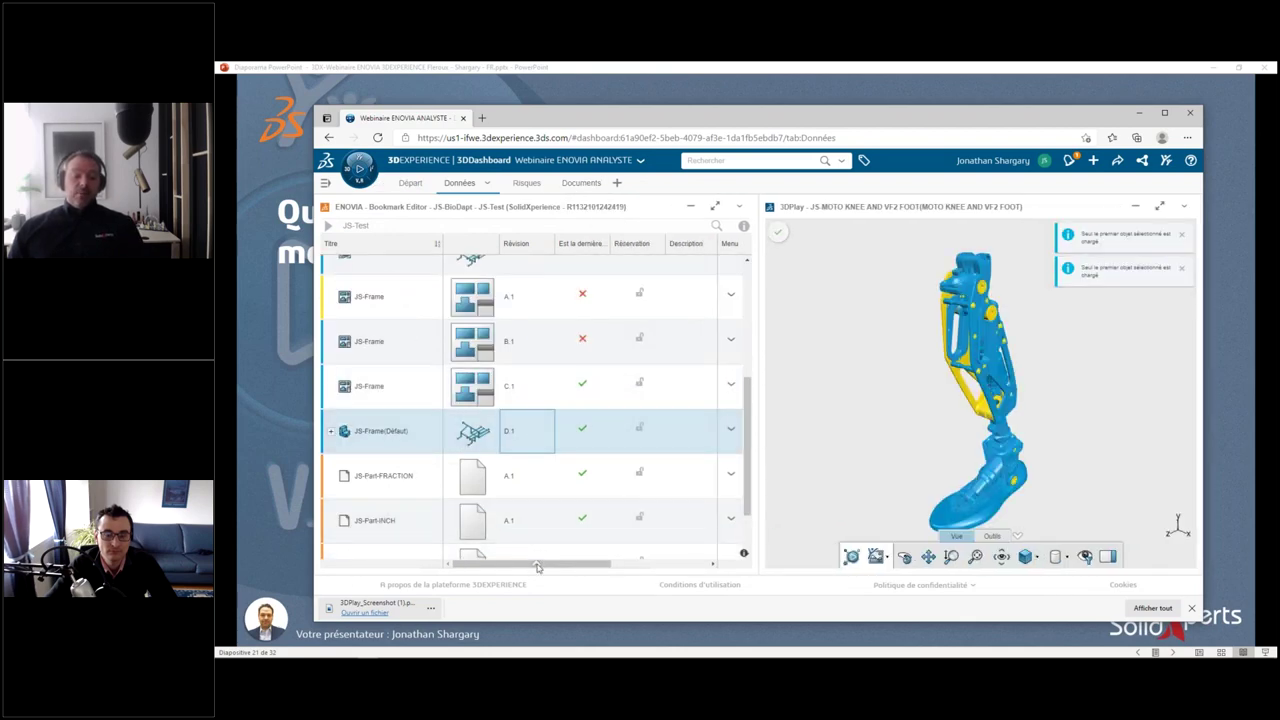
mouse_move(537, 563)
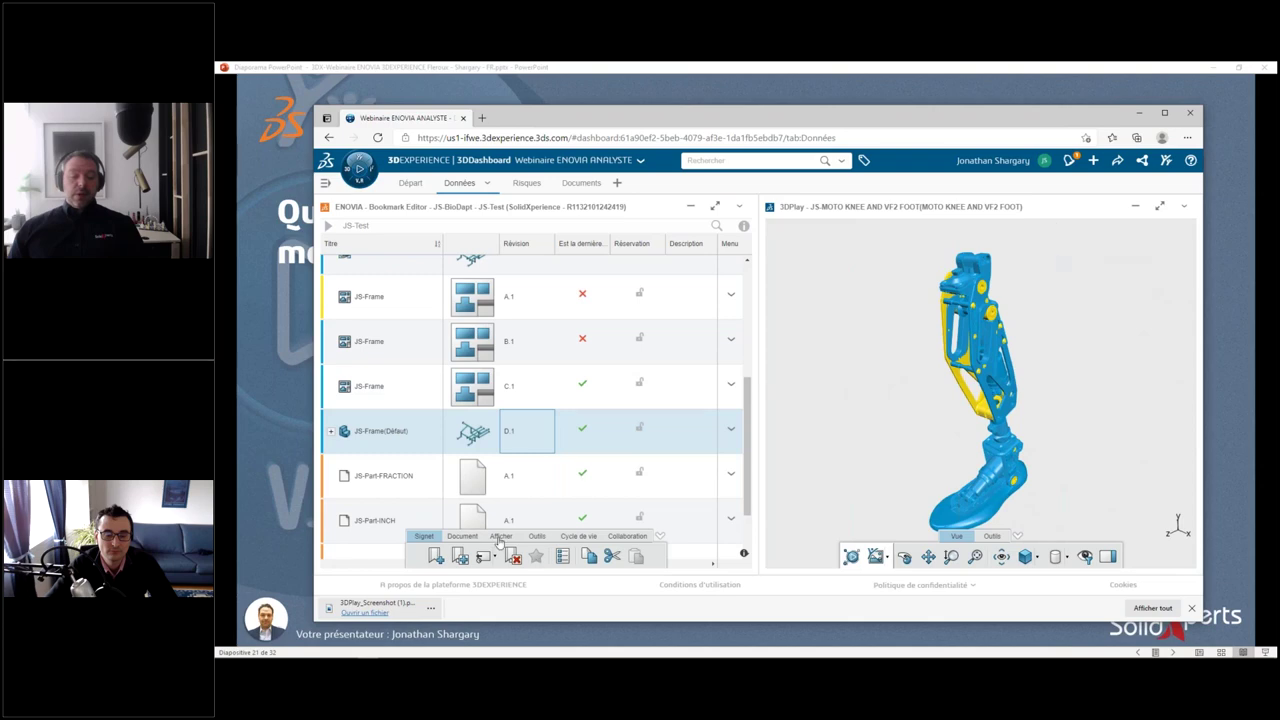
left_click(476, 538)
left_click(500, 536)
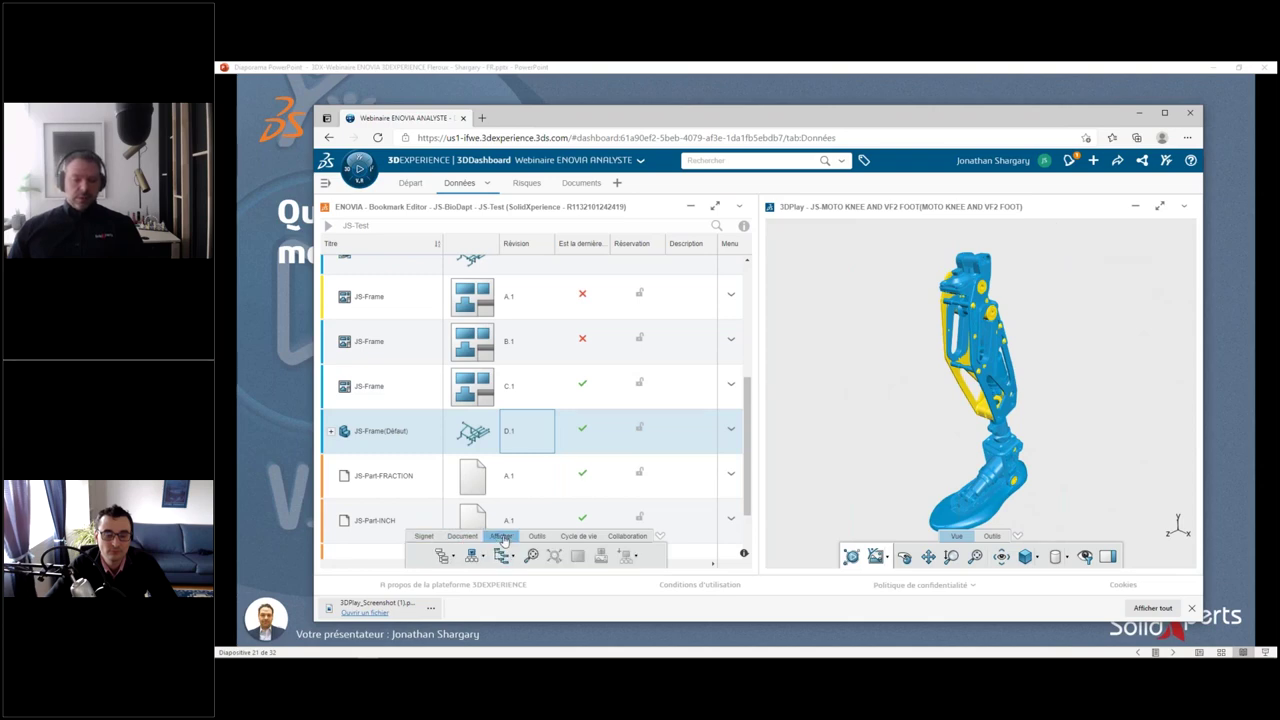
left_click(537, 536)
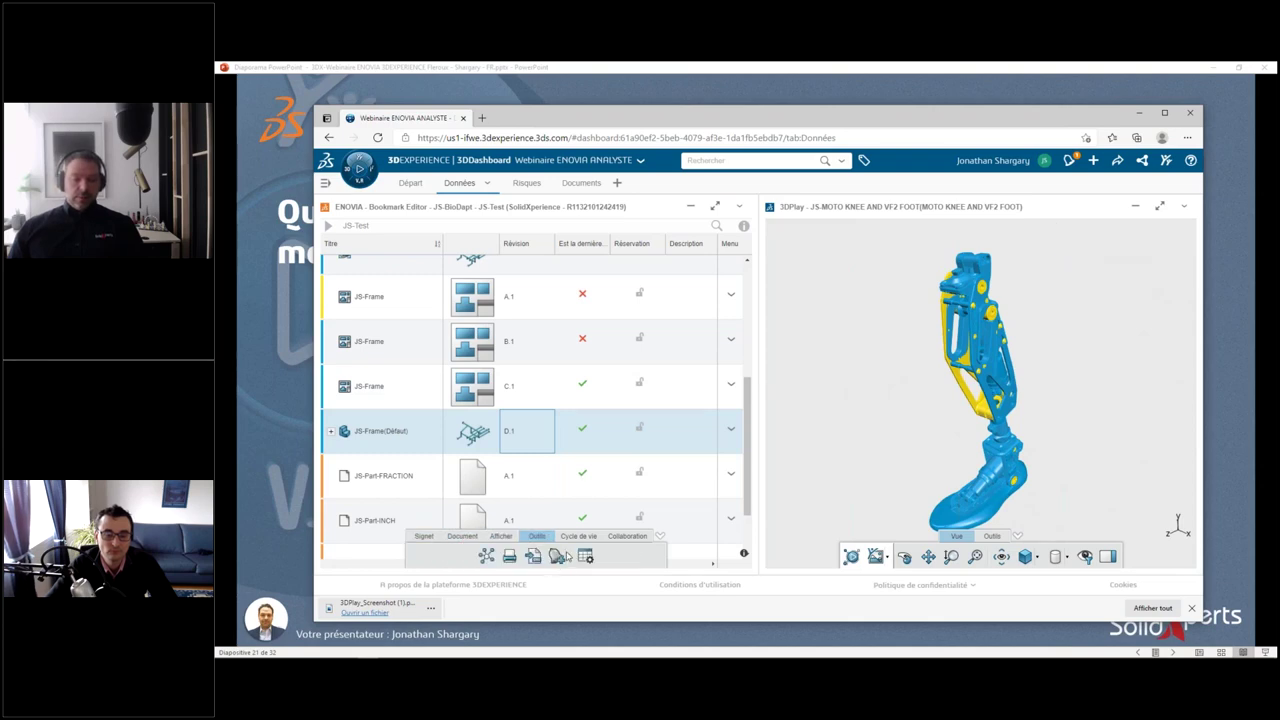
left_click(568, 556)
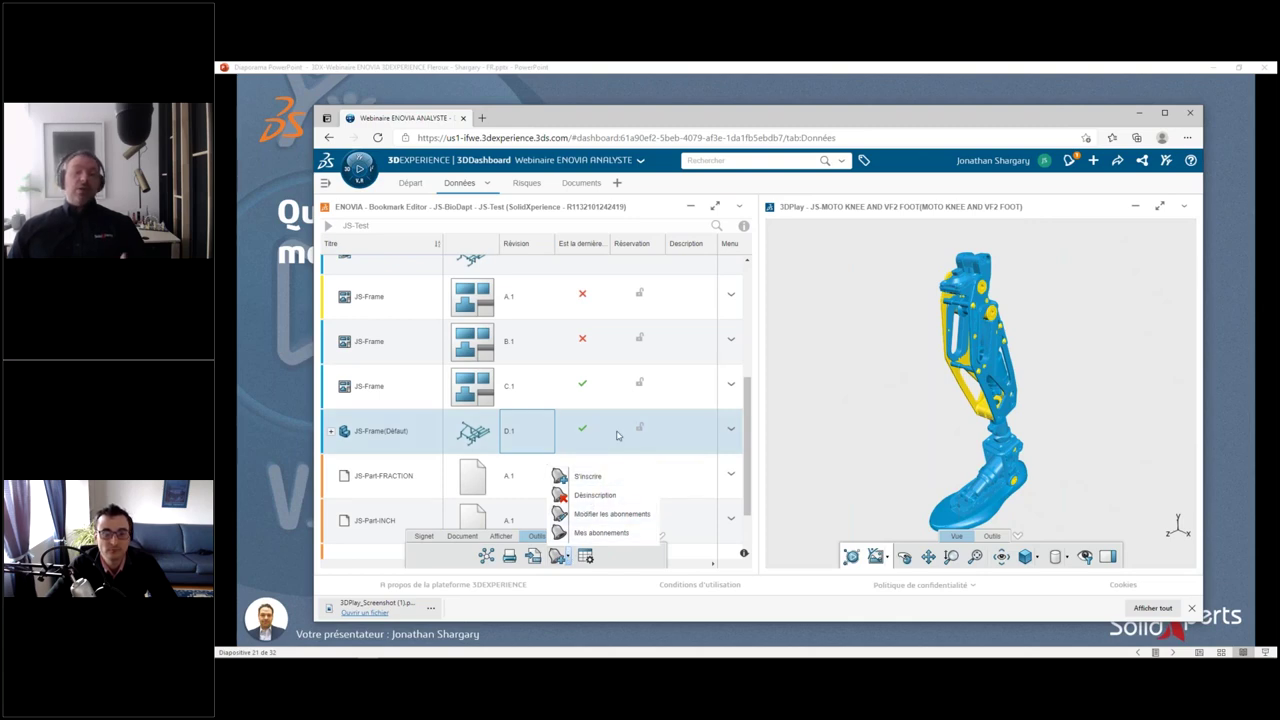
left_click(617, 435)
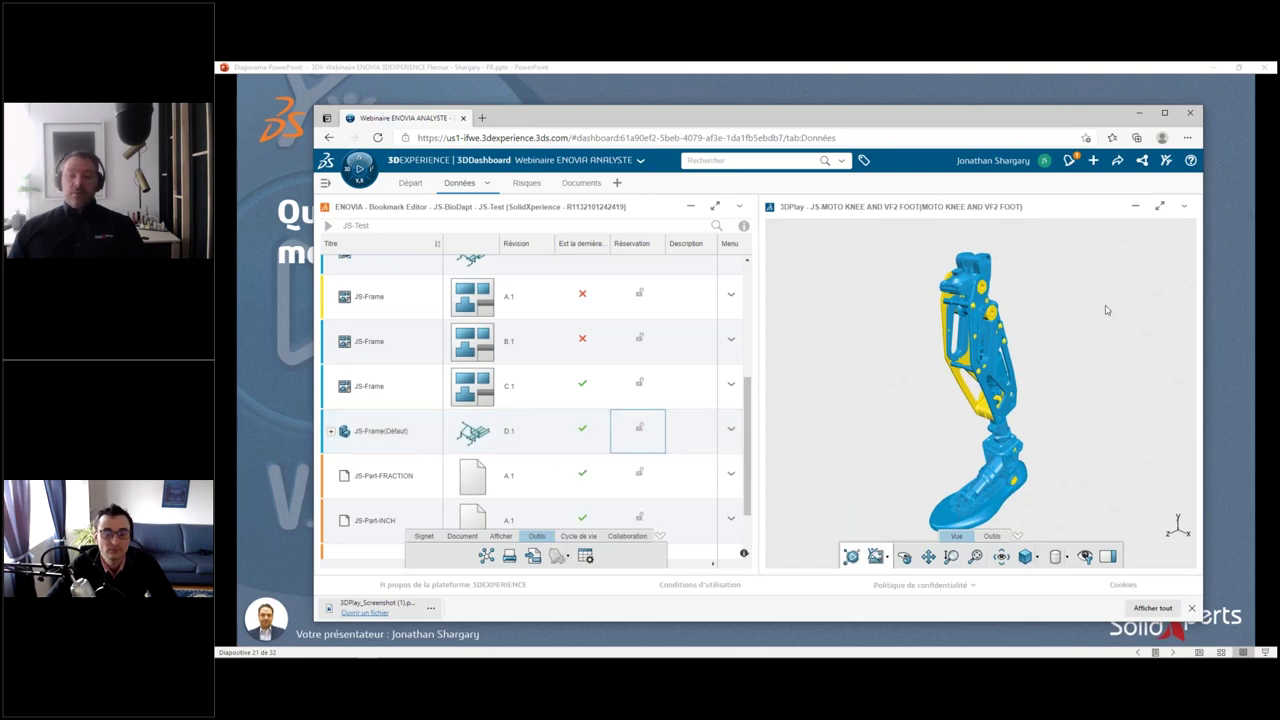
- Open the Commentaires panel for the JS-MOTO KNEE AND VF2 FOOT model and start a comment
left_click(1159, 206)
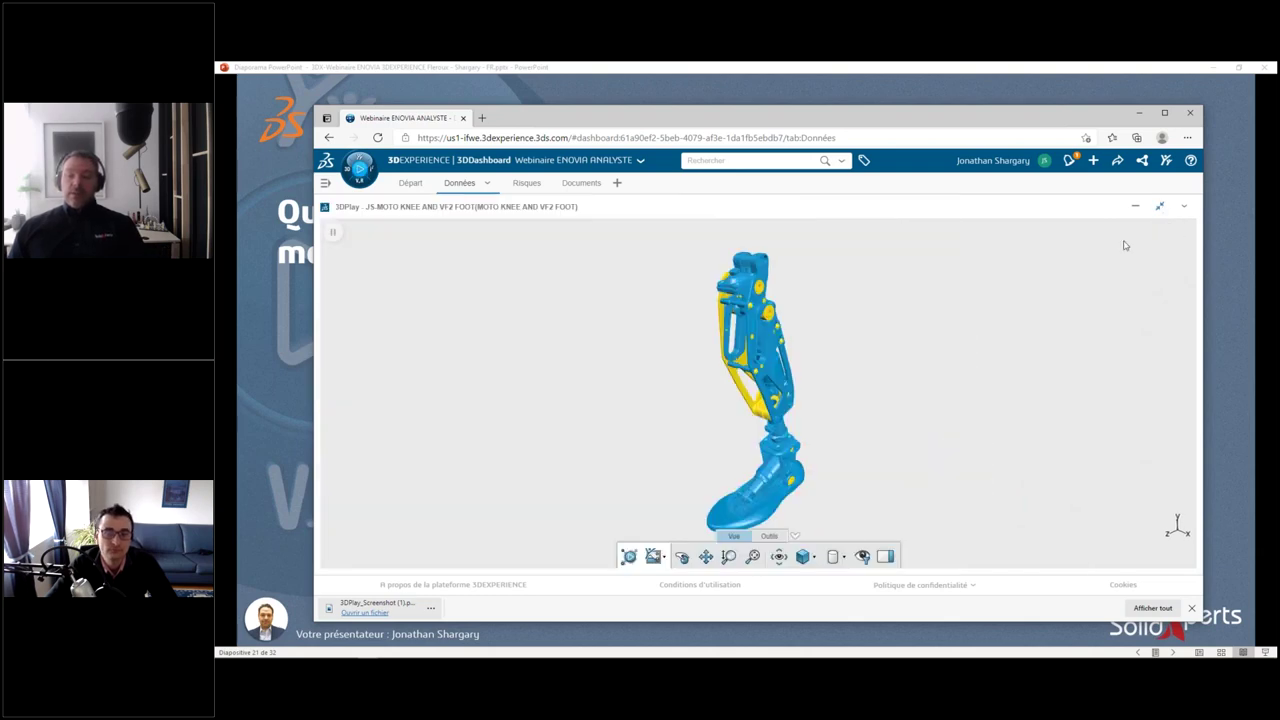
left_click(885, 577)
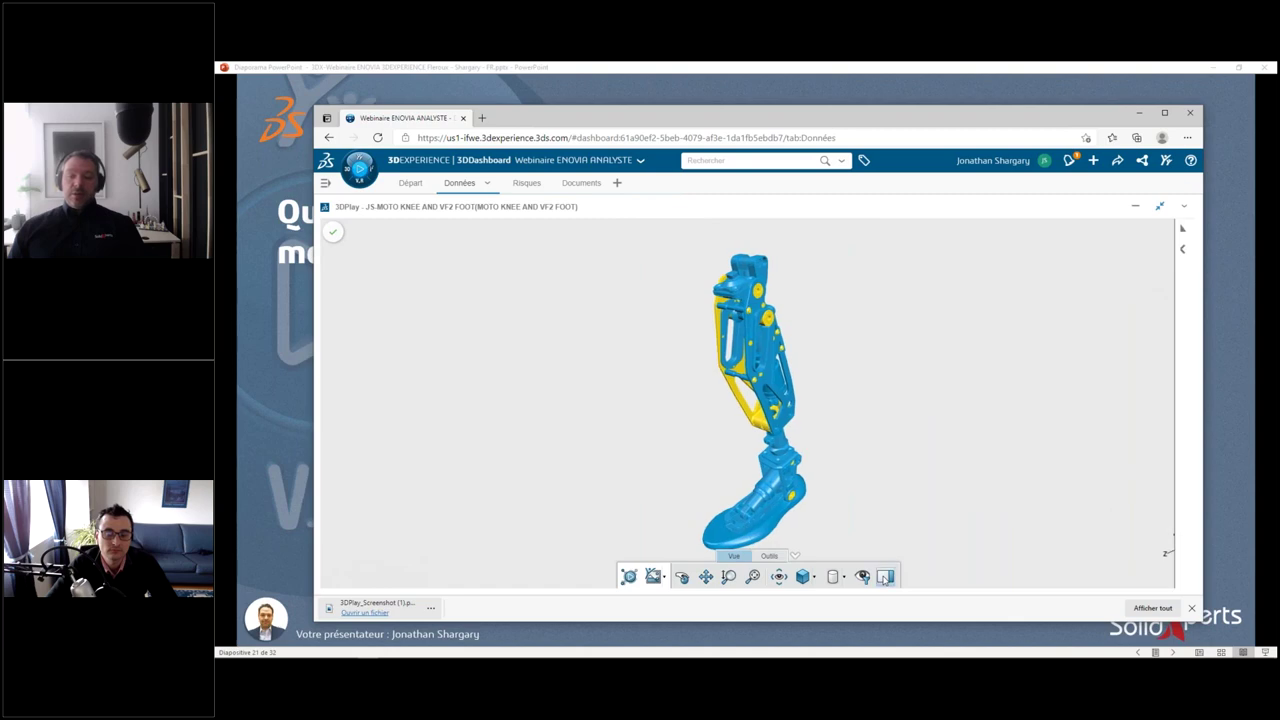
left_click(1101, 341)
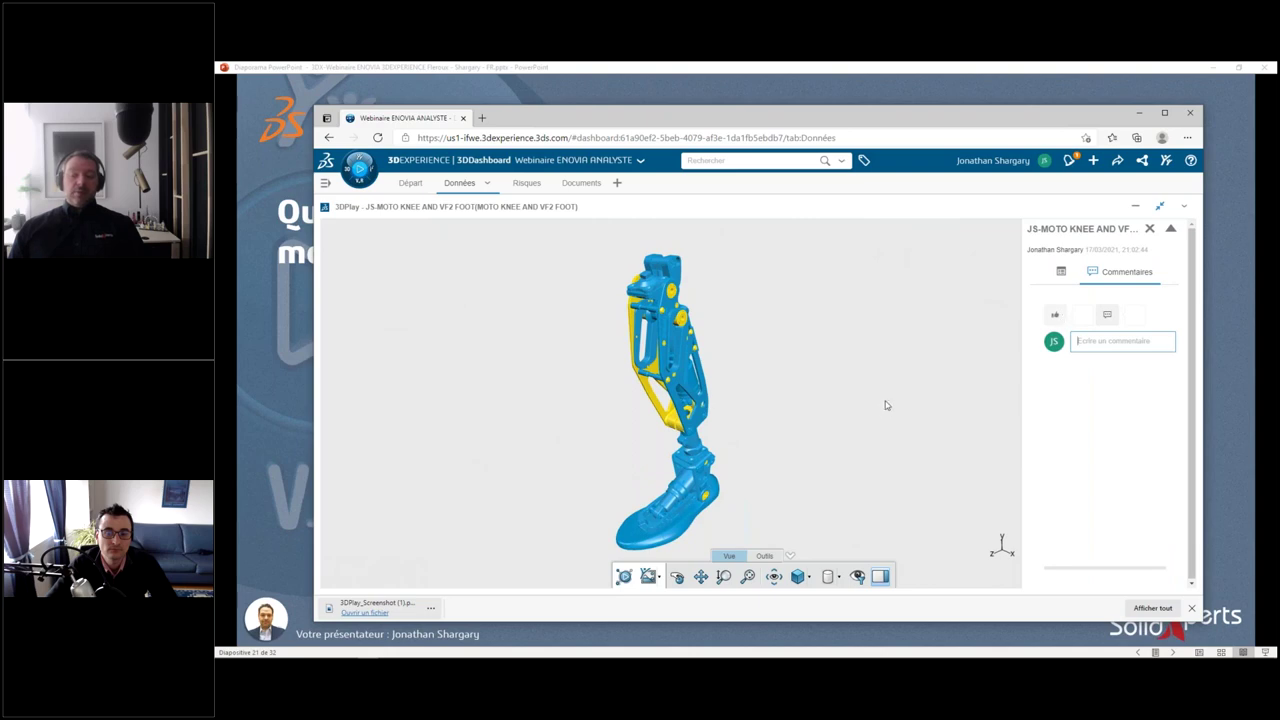
left_click(1157, 206)
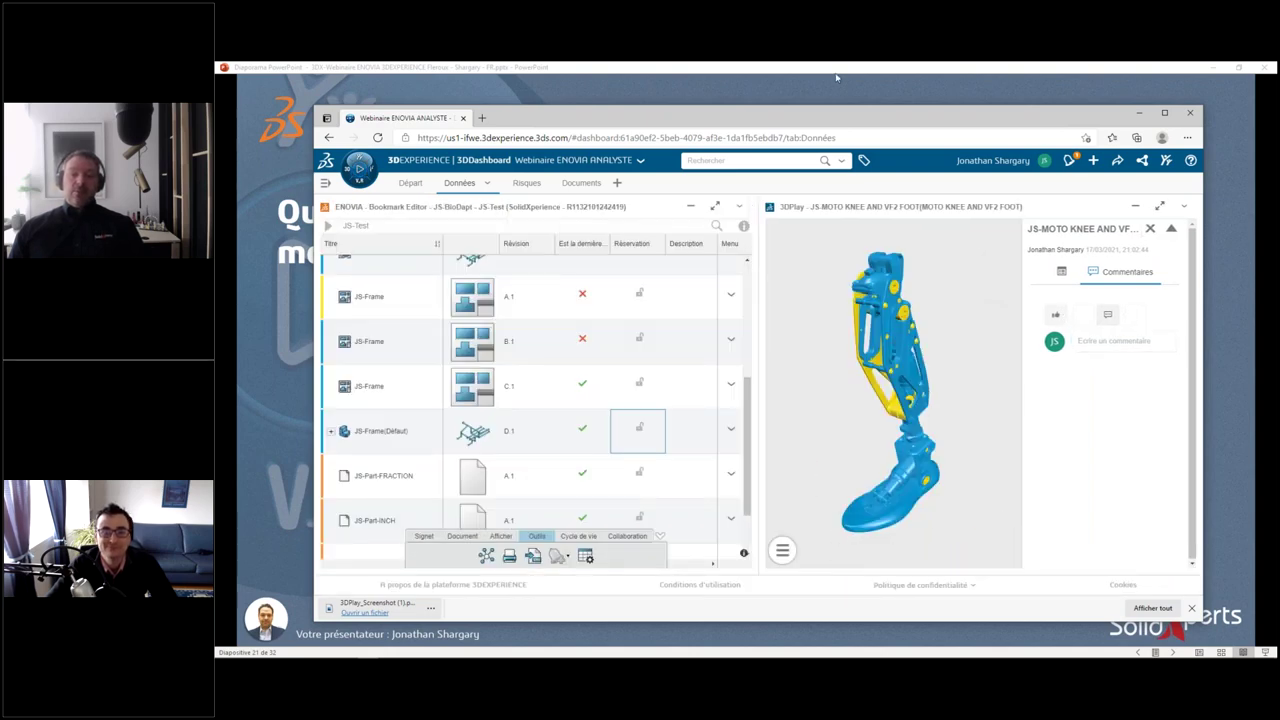
- Return to the PowerPoint slide on notifying a colleague of your modifications
key("alt+Tab")
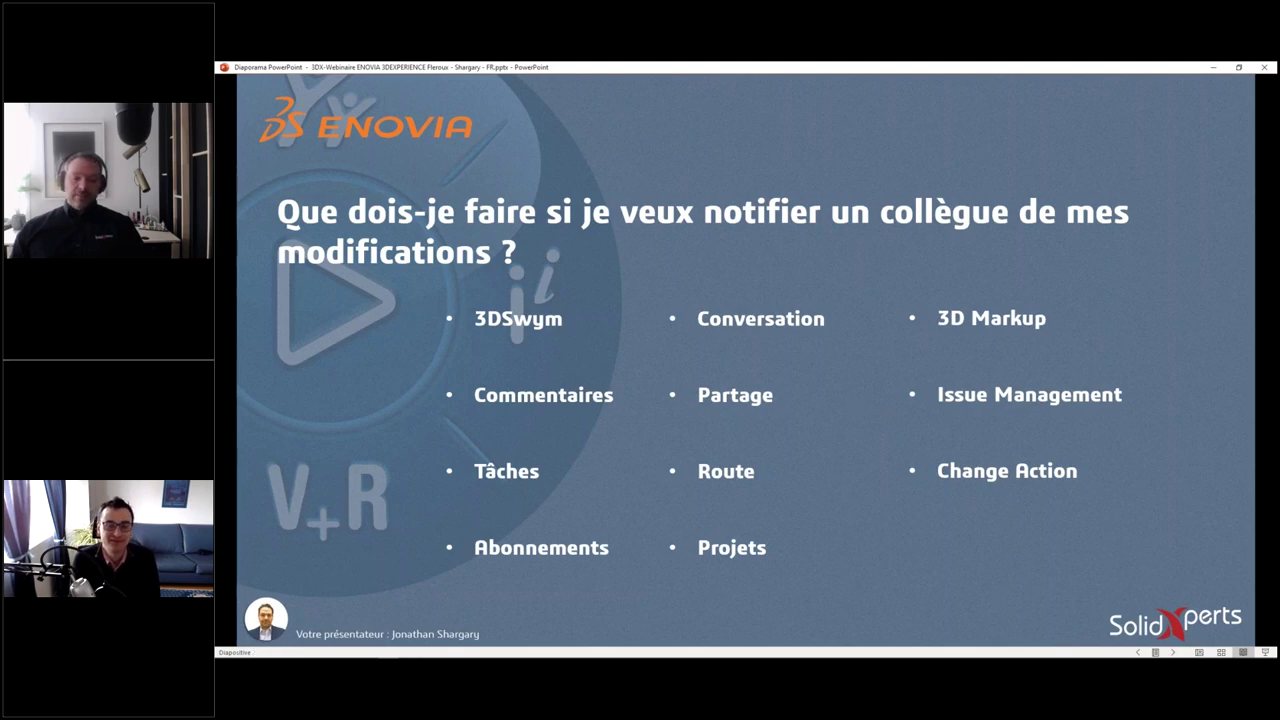
- Advance to slide 22 on tracing engineering change request information
key("Right")
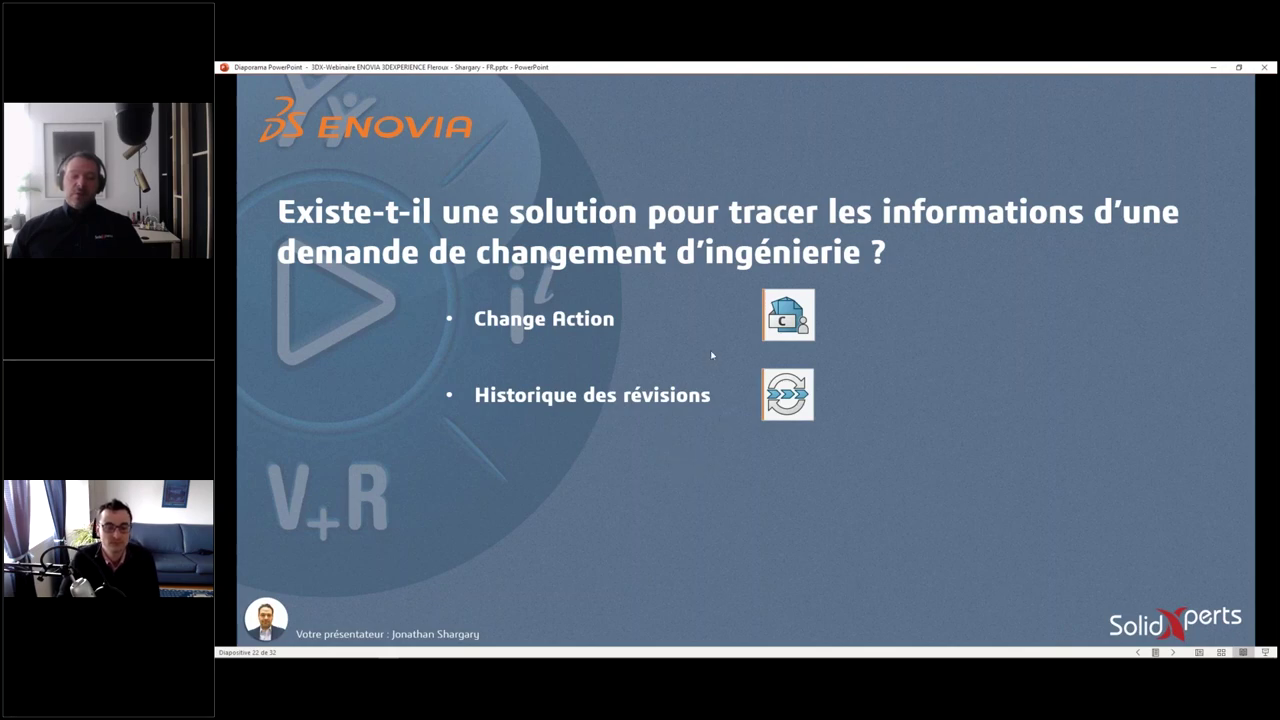
- Bring 3DEXPERIENCE forward and select the Epaisseur de la plaque change action on the Risques tab
key("super+Tab")
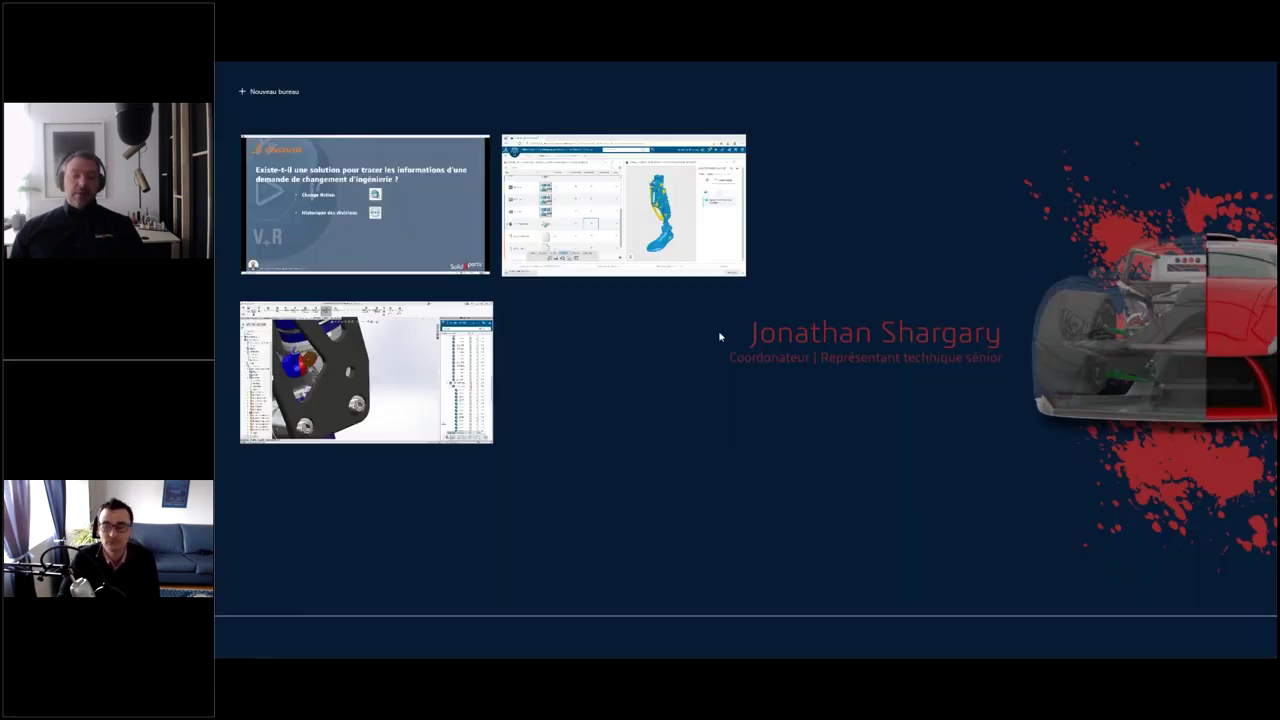
left_click(659, 234)
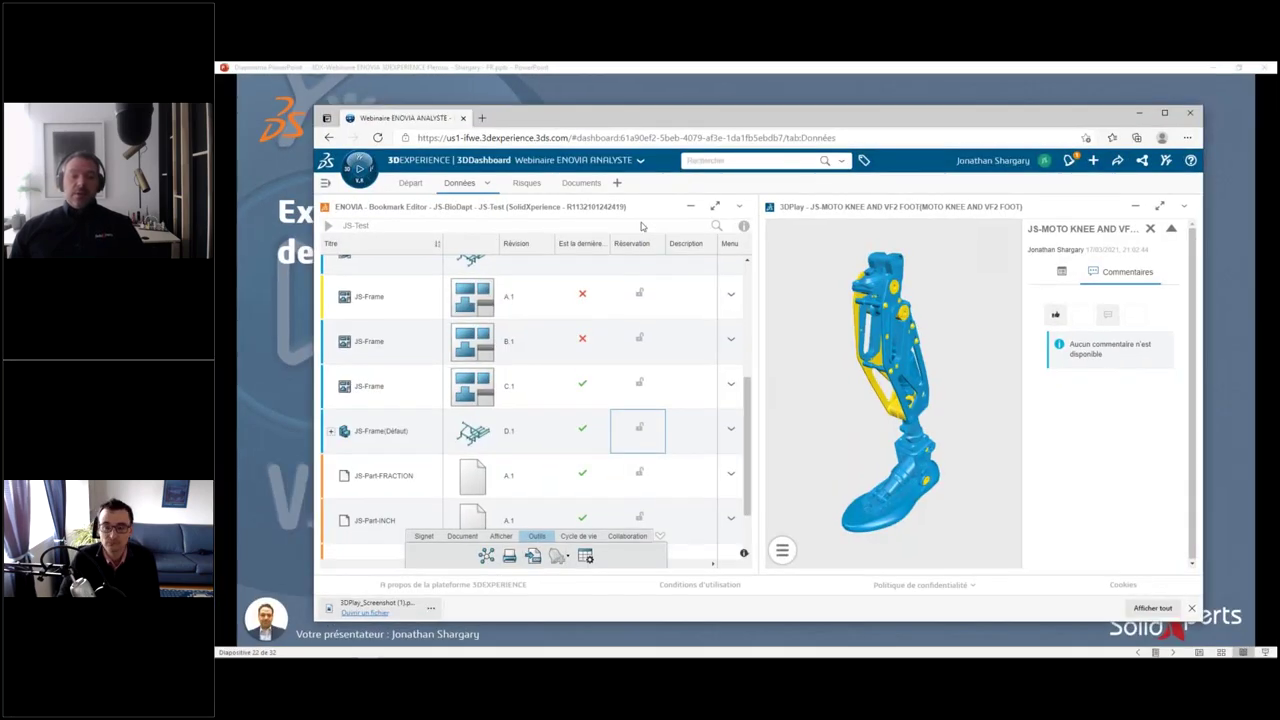
left_click(511, 183)
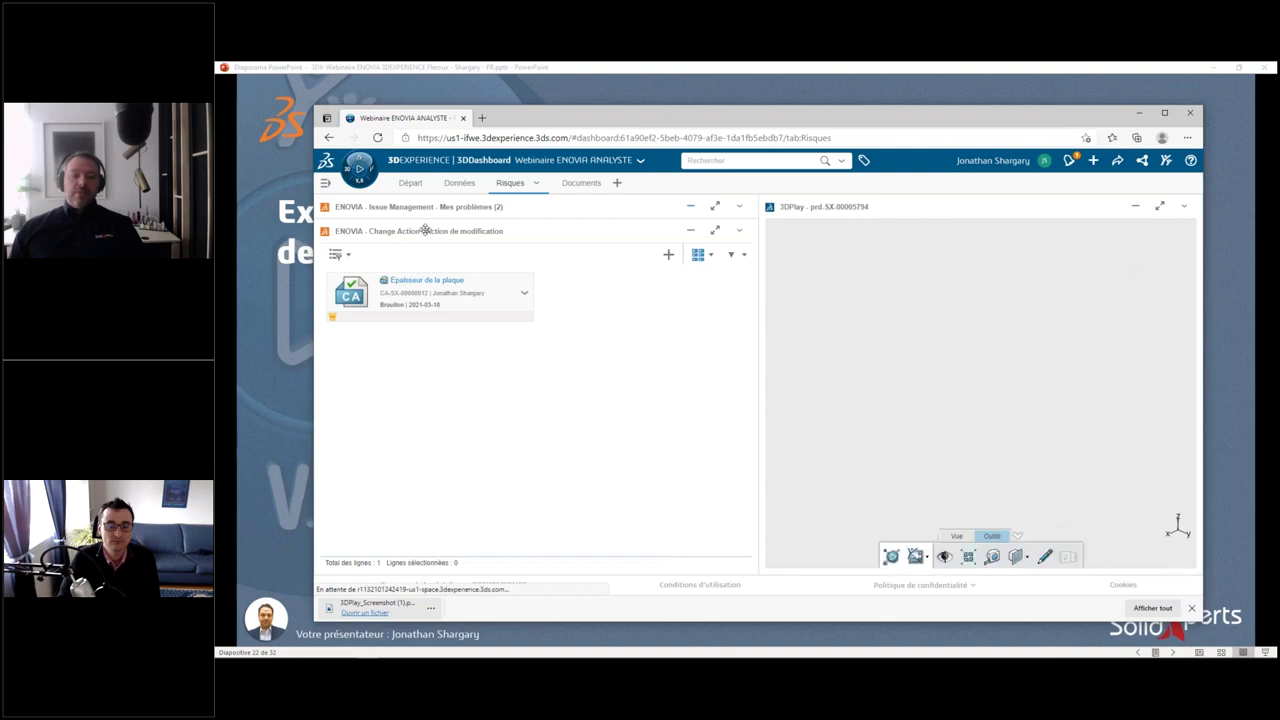
left_click(460, 293)
- Open the Épaisseur de la plaque change action full-screen and list its six realized modifications
left_click(460, 293)
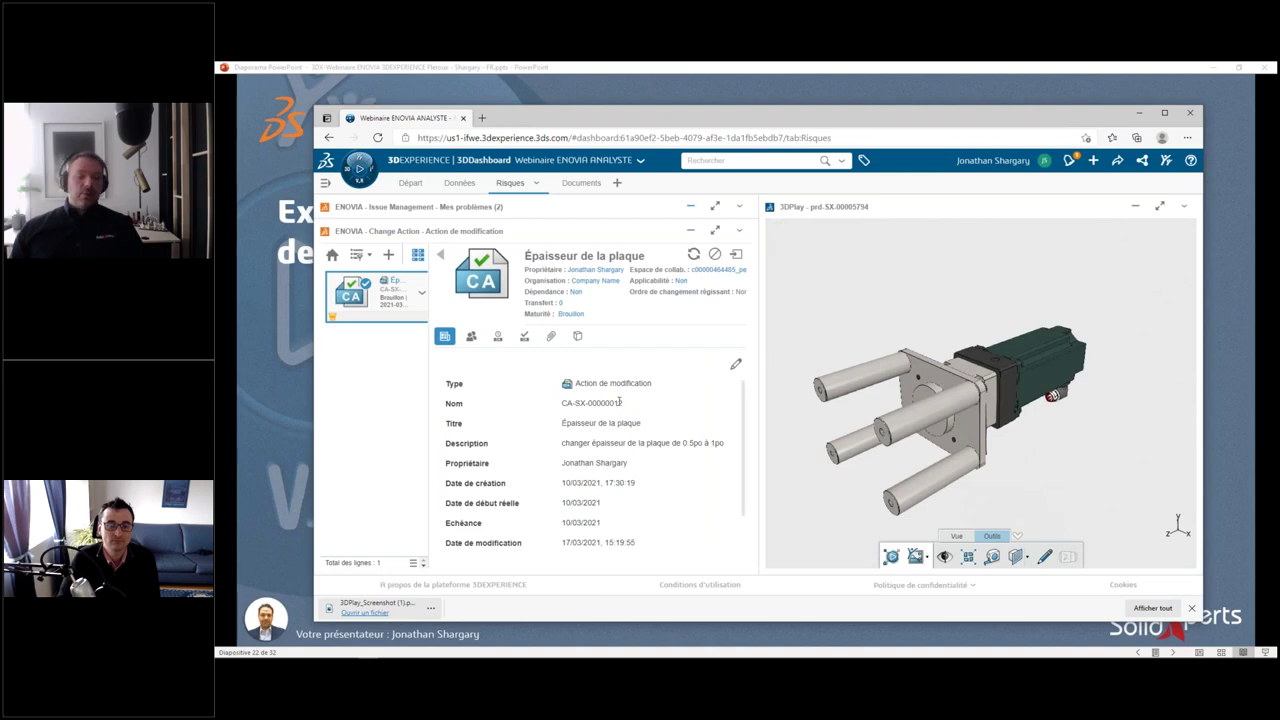
key("super+Up")
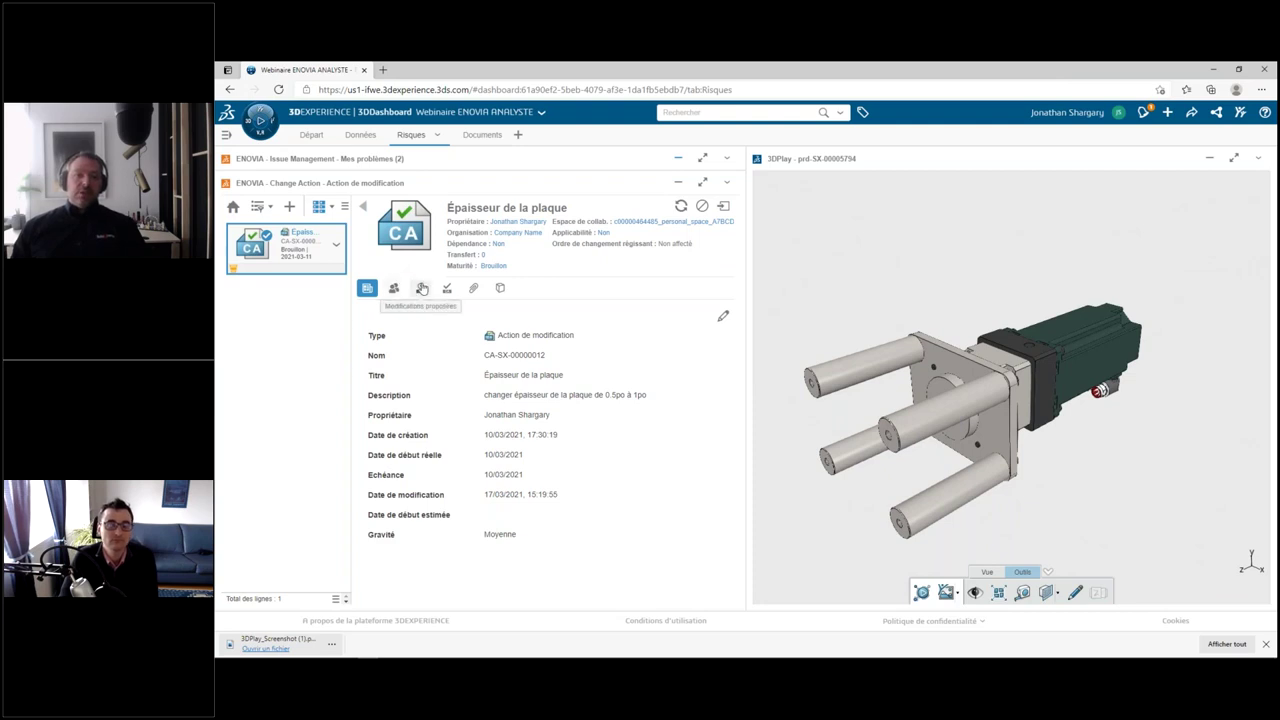
left_click(447, 289)
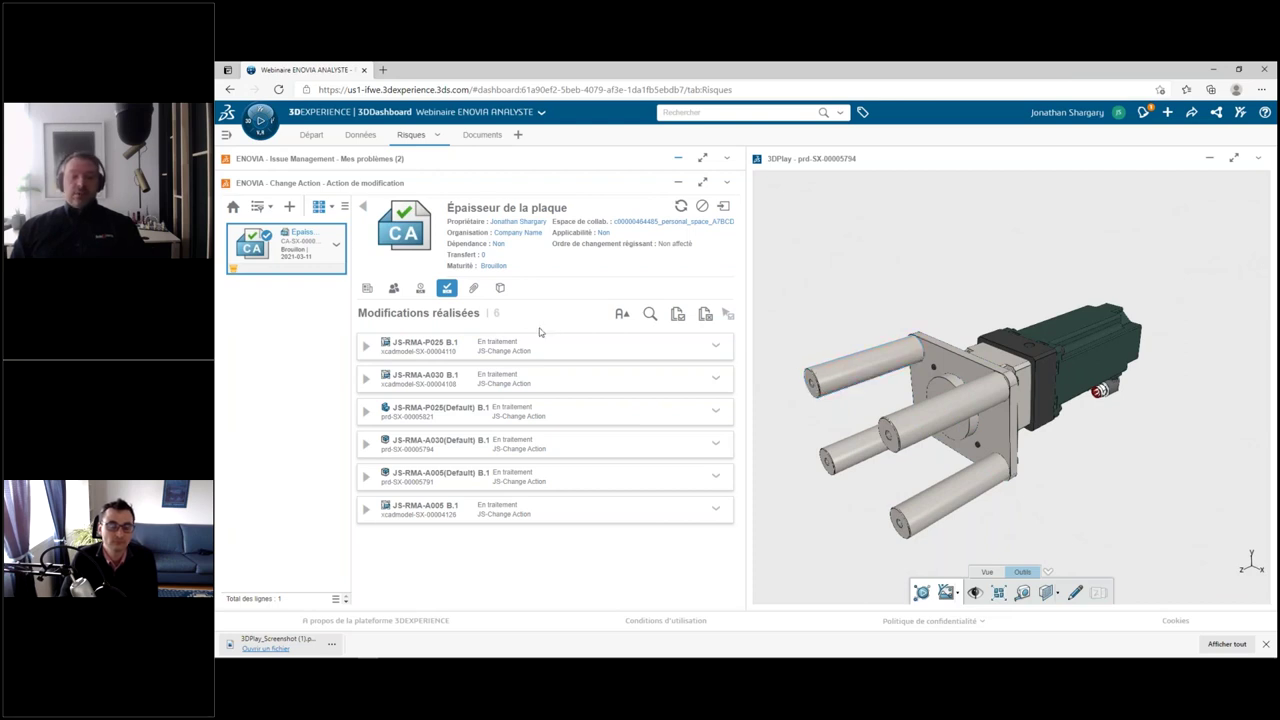
- Expand JS-RMA-A030(Default) B.1, load its revision A.1 into 3DPlay and rotate it
left_click(367, 345)
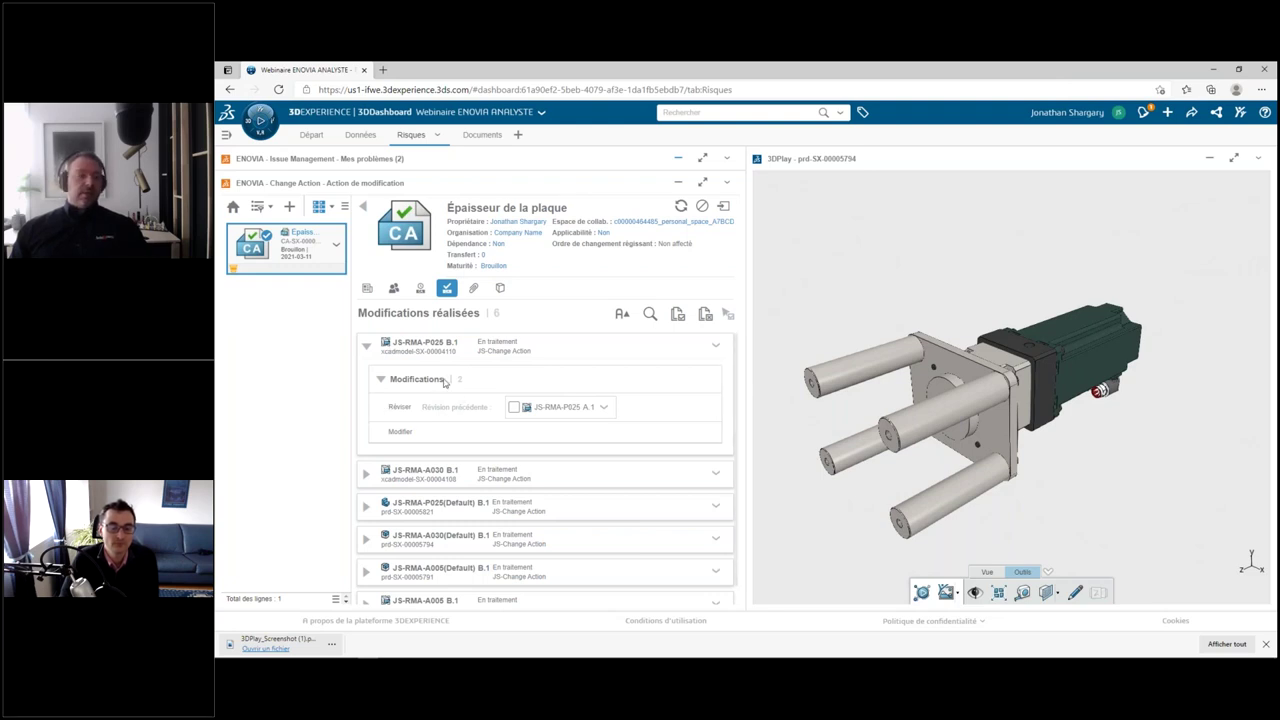
left_click(368, 347)
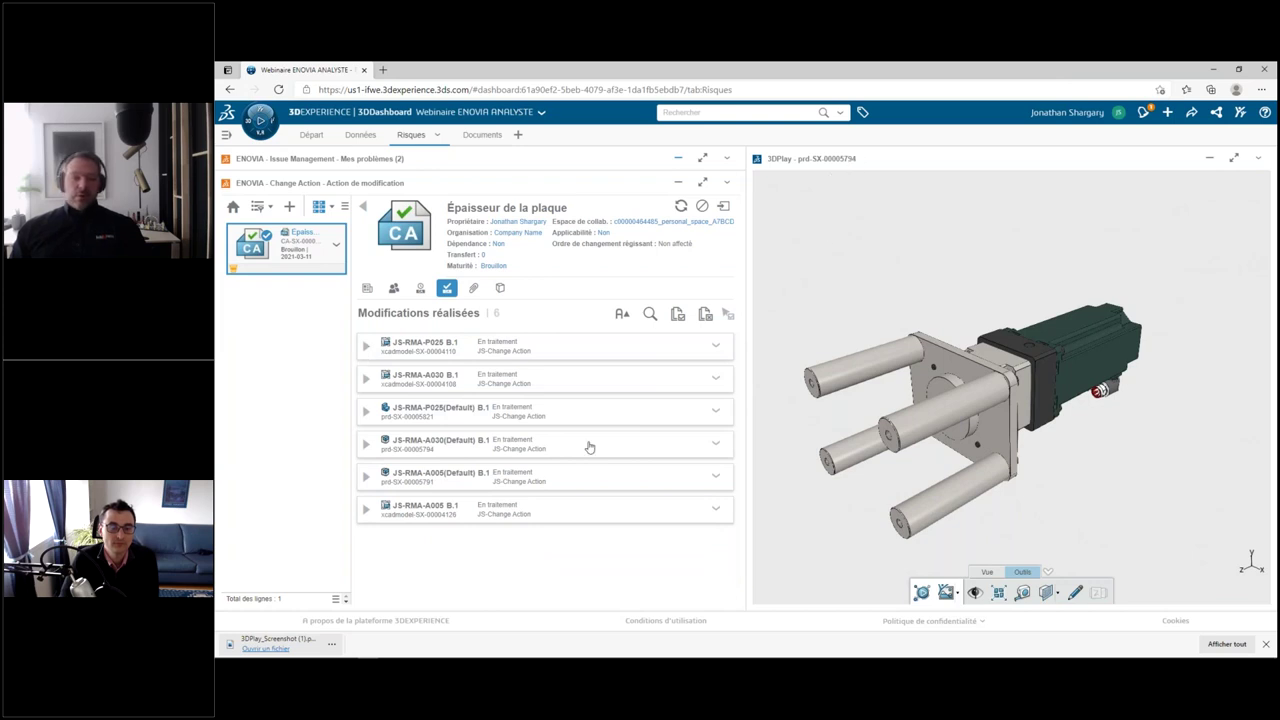
left_click(368, 447)
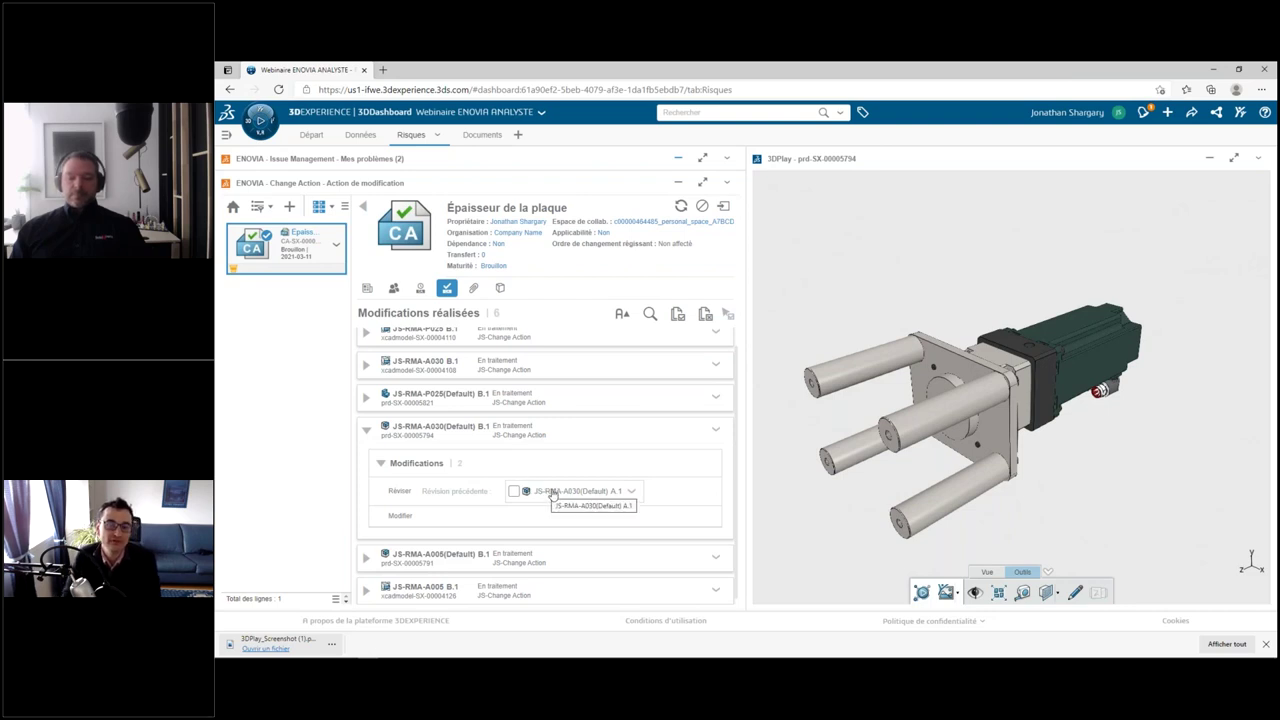
left_click_drag(544, 500, 842, 336)
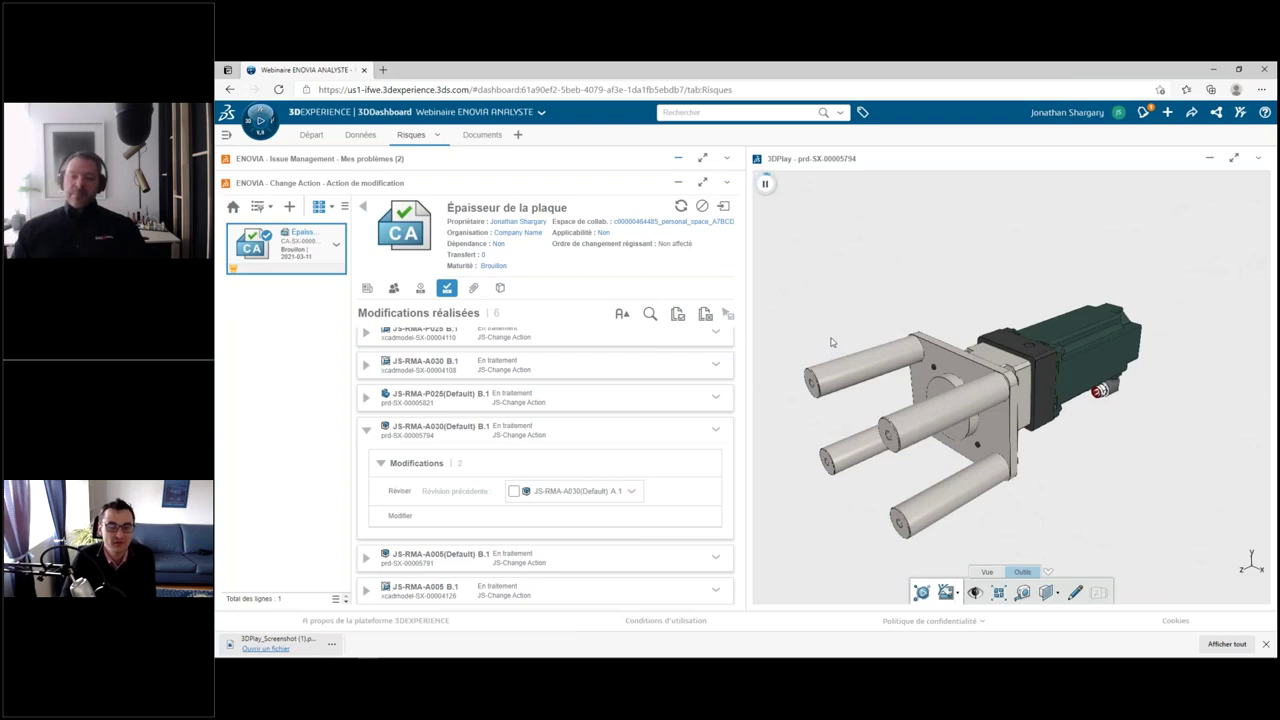
left_click_drag(1062, 490, 1000, 502)
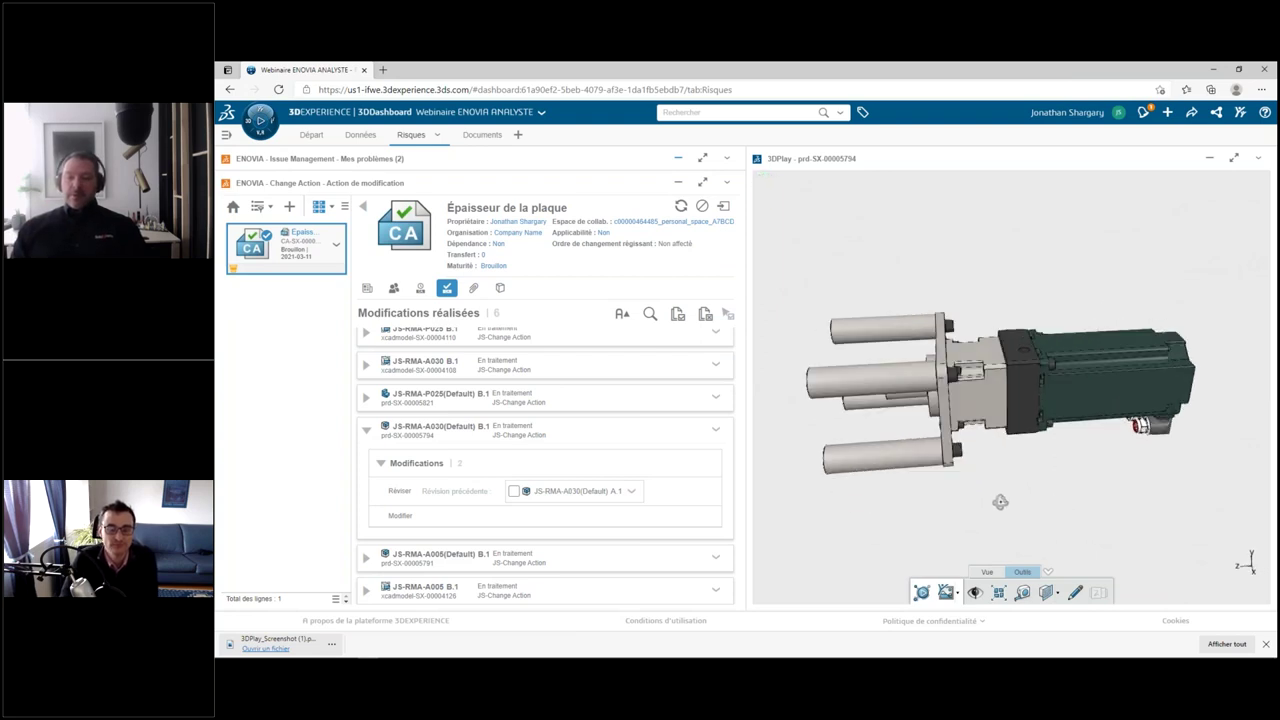
scroll(978, 477, "up", 5)
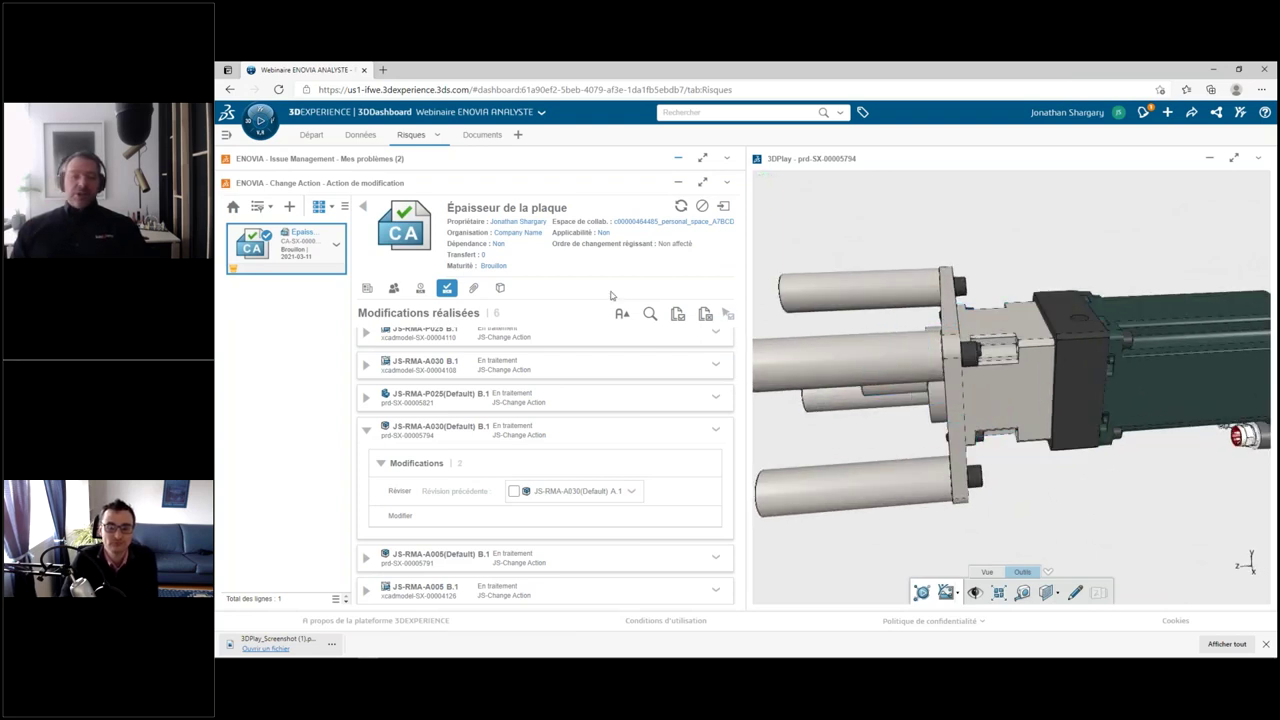
- Review the change action's properties and proposed changes, then reload revision A.1 into 3DPlay
left_click(368, 289)
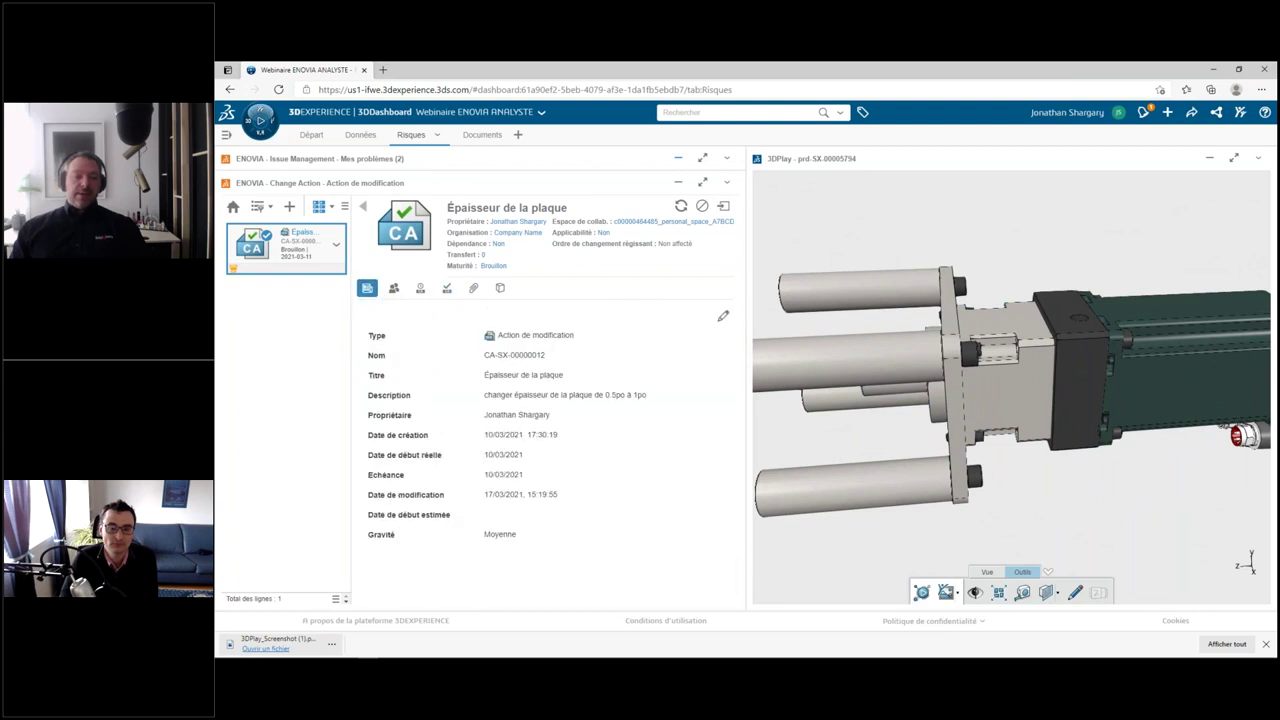
left_click(420, 289)
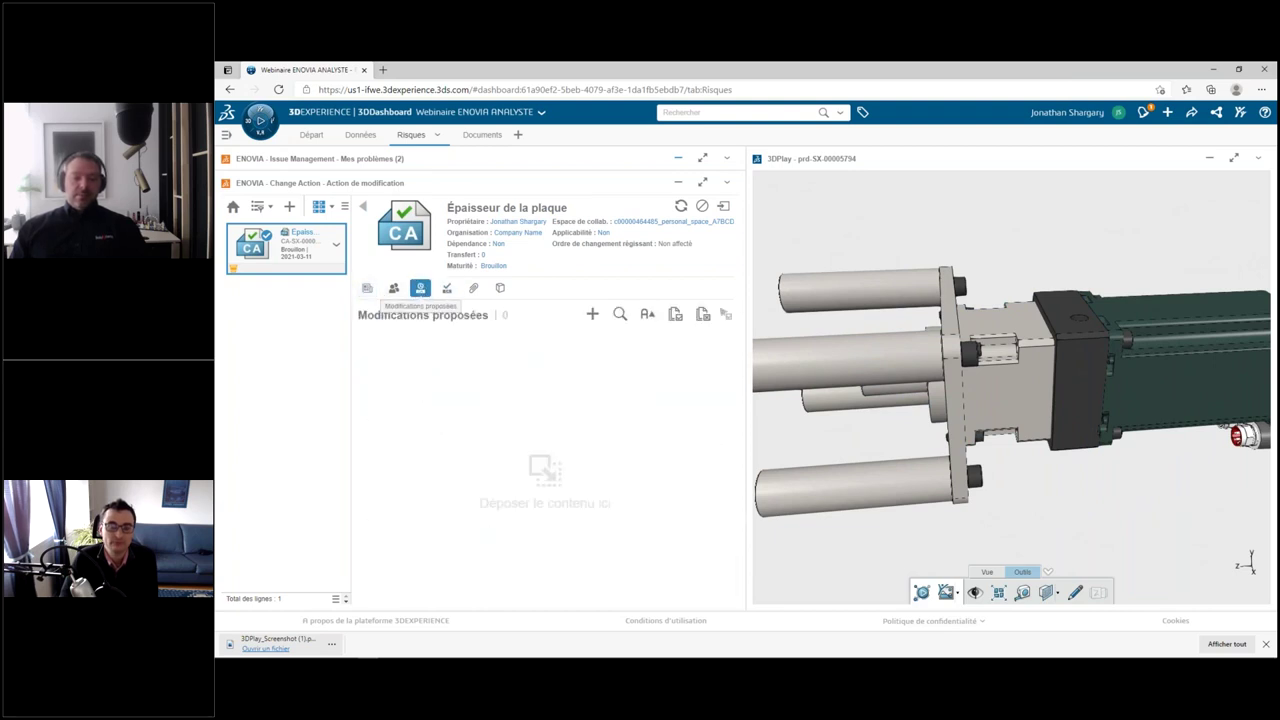
left_click(367, 288)
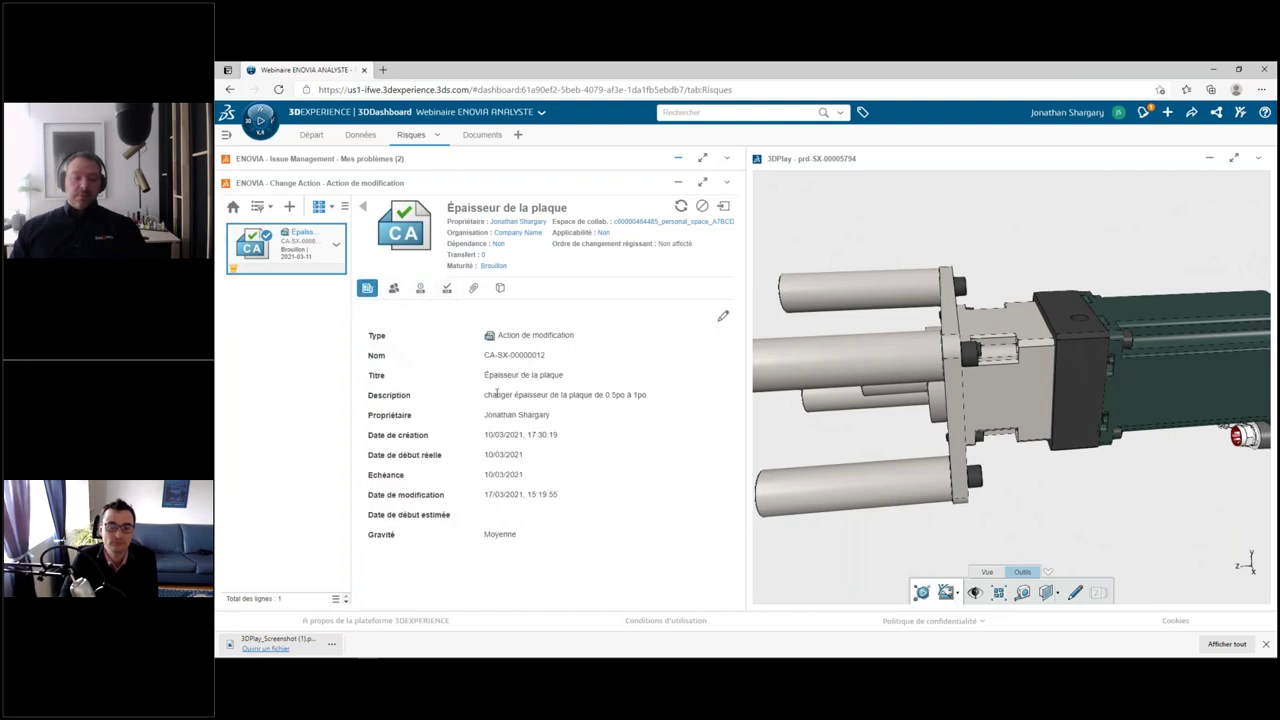
left_click_drag(488, 395, 645, 407)
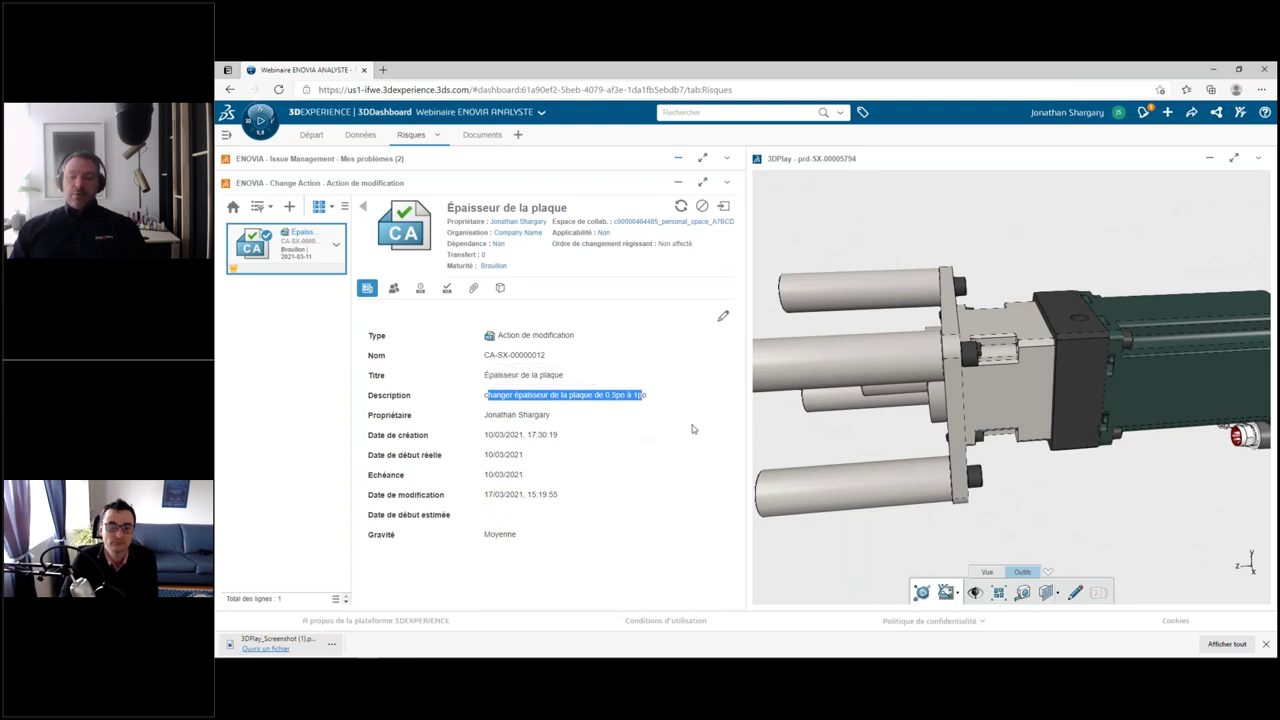
left_click(447, 288)
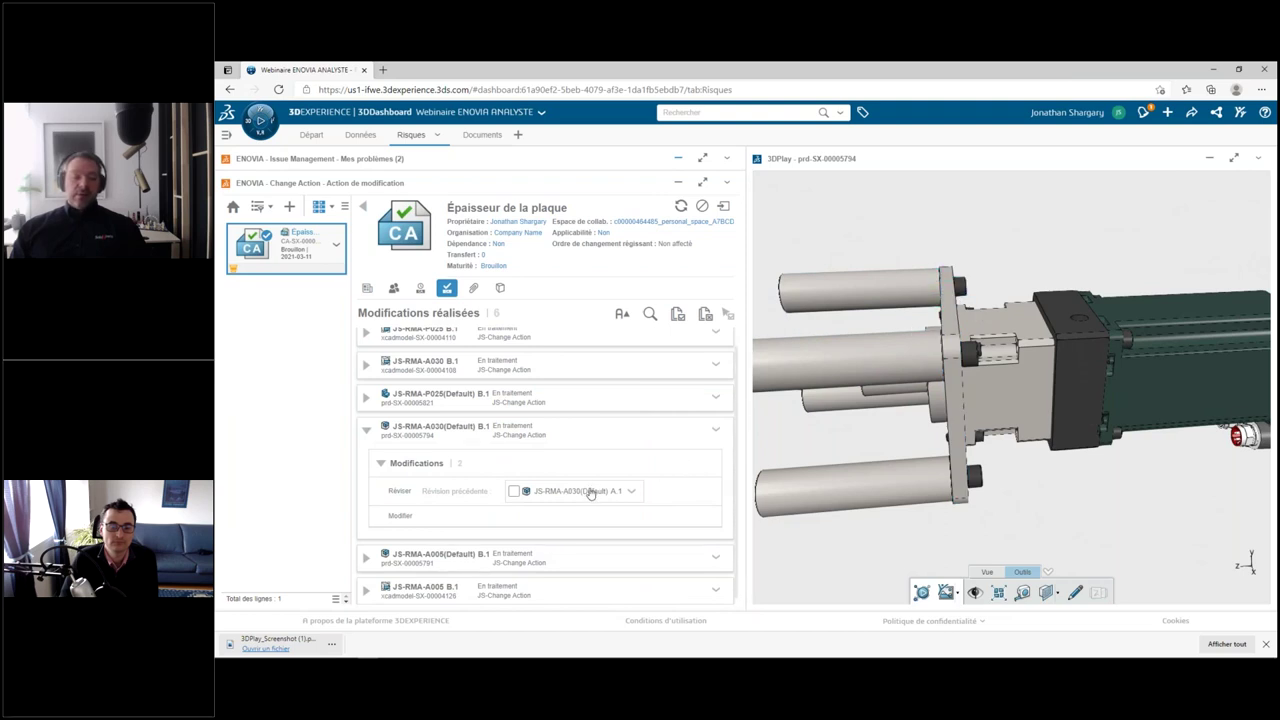
mouse_move(590, 493)
left_mouse_down()
mouse_move(868, 220)
mouse_move(920, 223)
left_mouse_up()
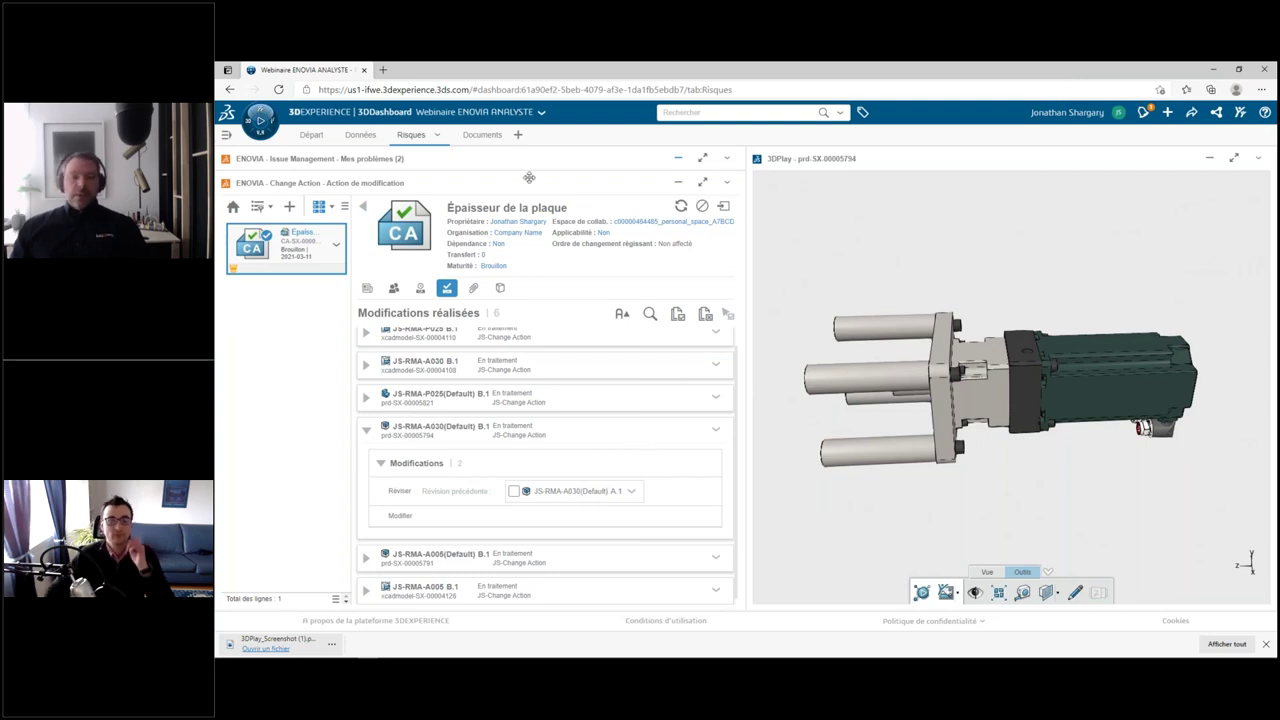
- Add the Collaborative Lifecycle app, found by searching 'li', to the Données tab
left_click(360, 135)
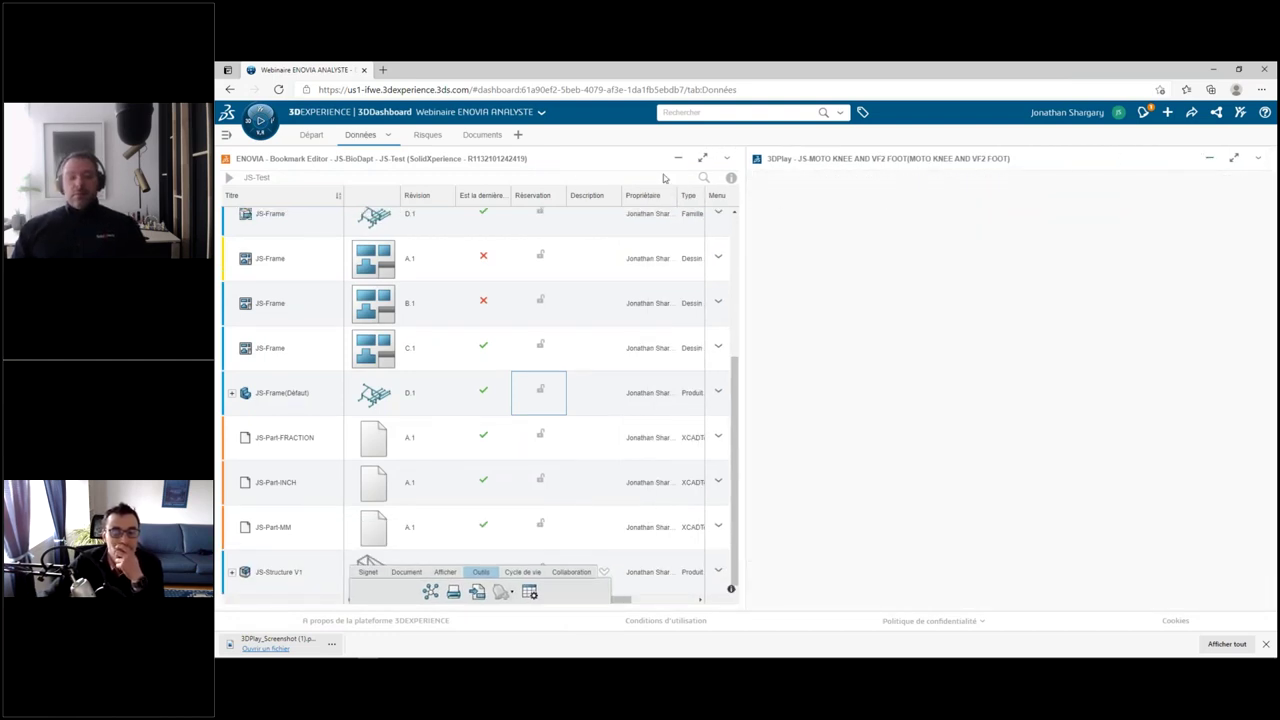
left_click(260, 120)
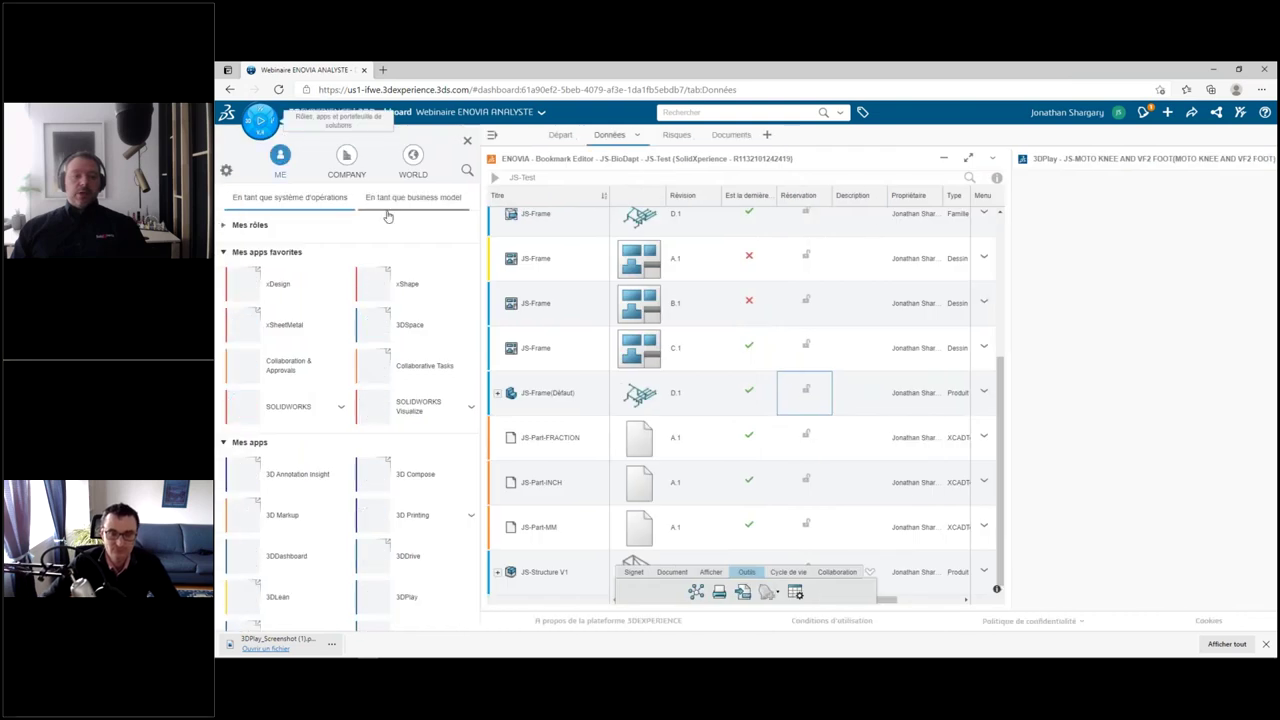
left_click(469, 170)
type("lif")
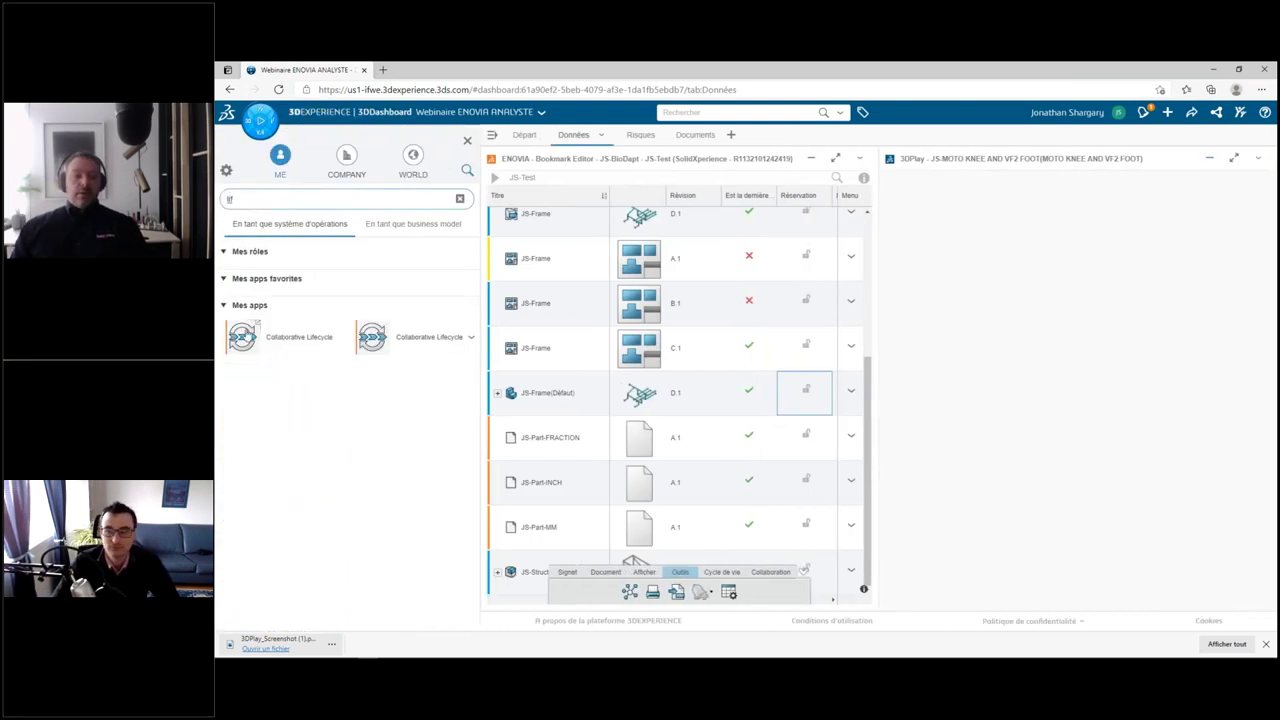
left_click_drag(619, 294, 1006, 323)
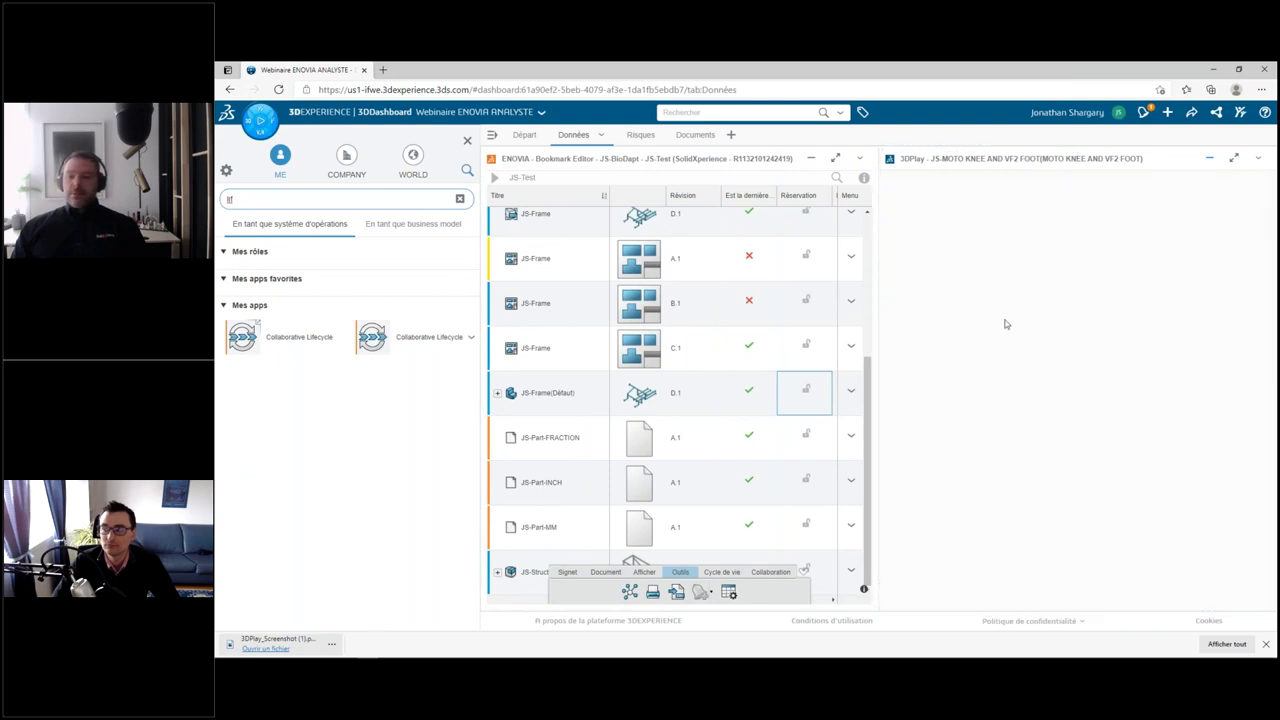
- Load JS-Frame revision C.1 into the Collaborative Lifecycle widget
left_click(467, 140)
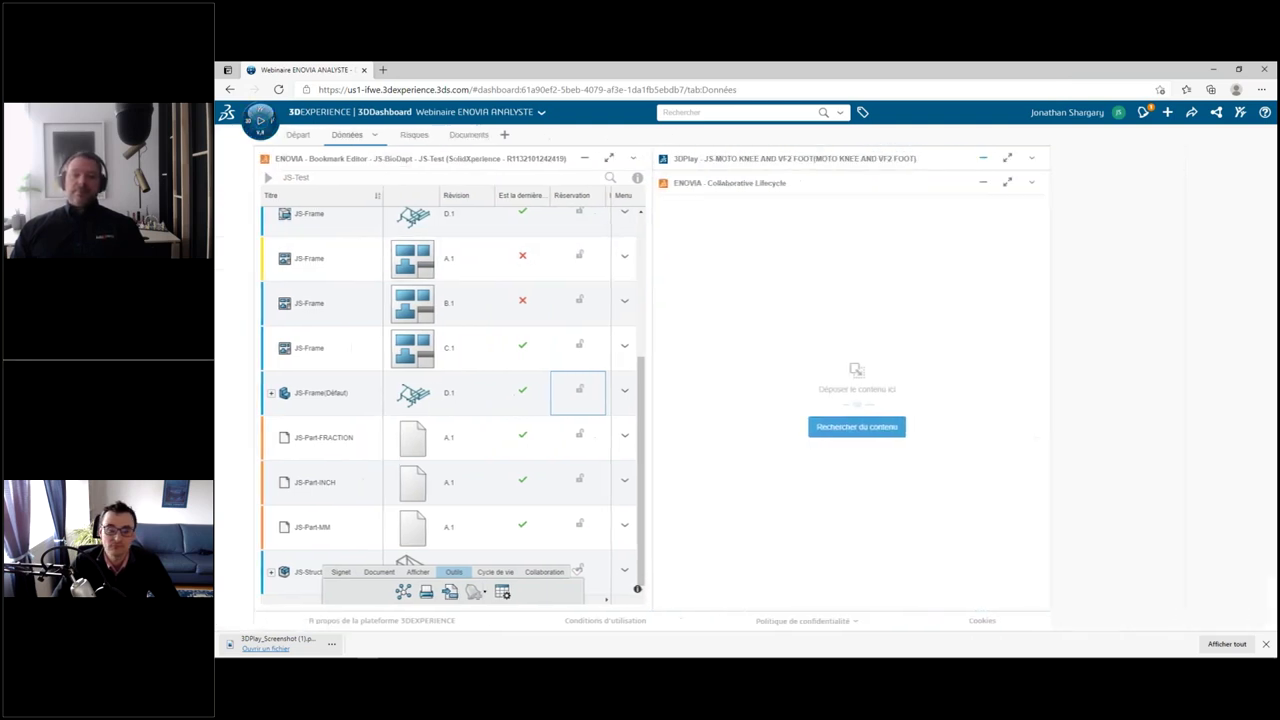
left_click(437, 348)
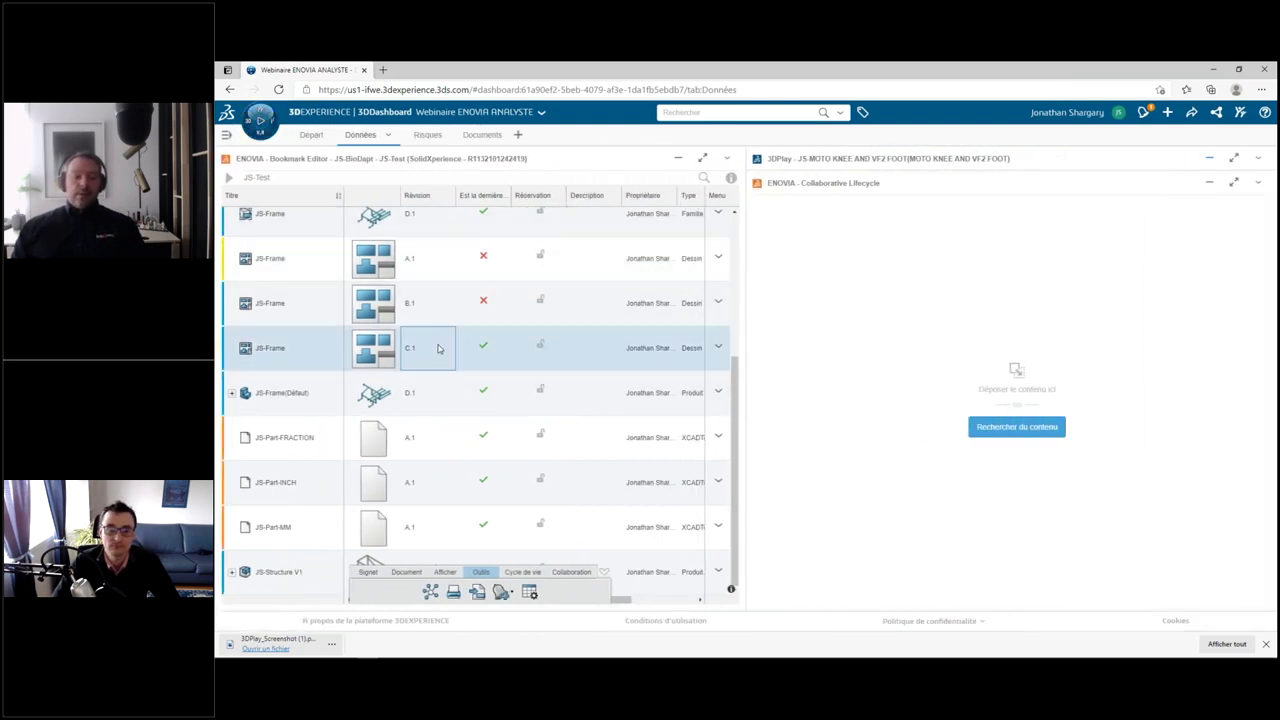
left_click_drag(831, 365, 835, 366)
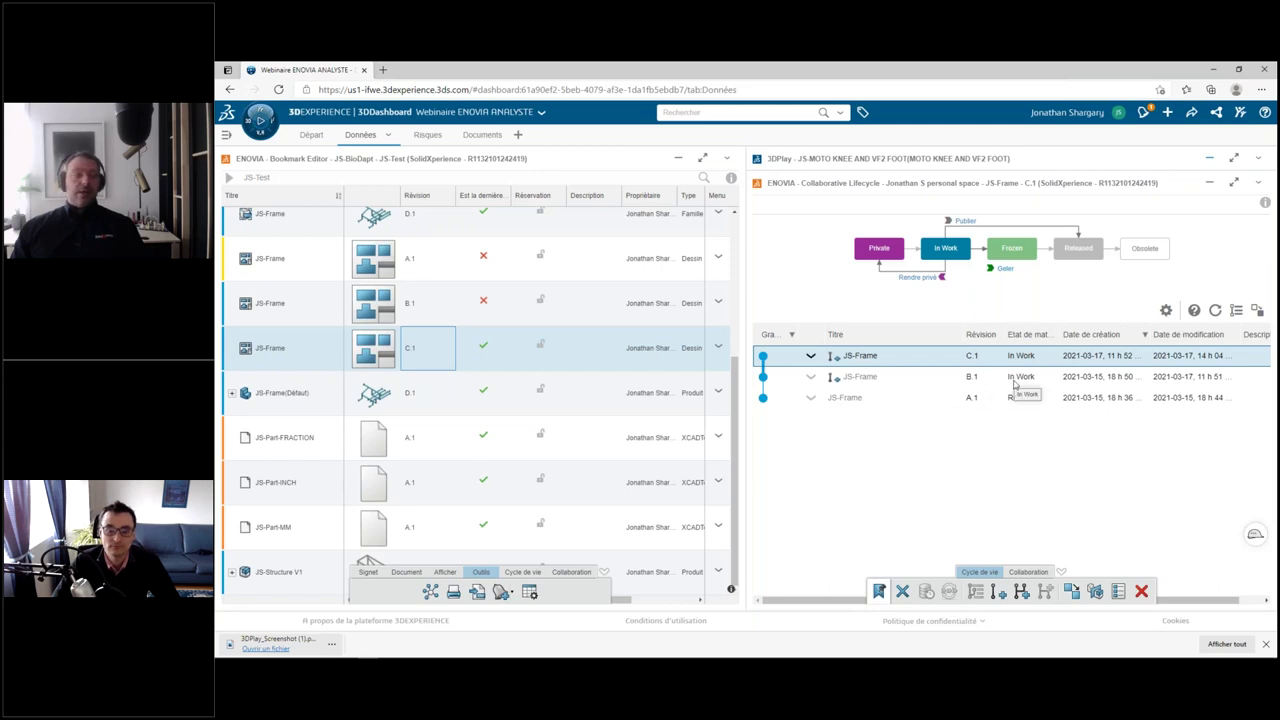
- Attempt to publish JS-Frame B.1, dismiss the error, and reselect revision C.1
left_click(1018, 378)
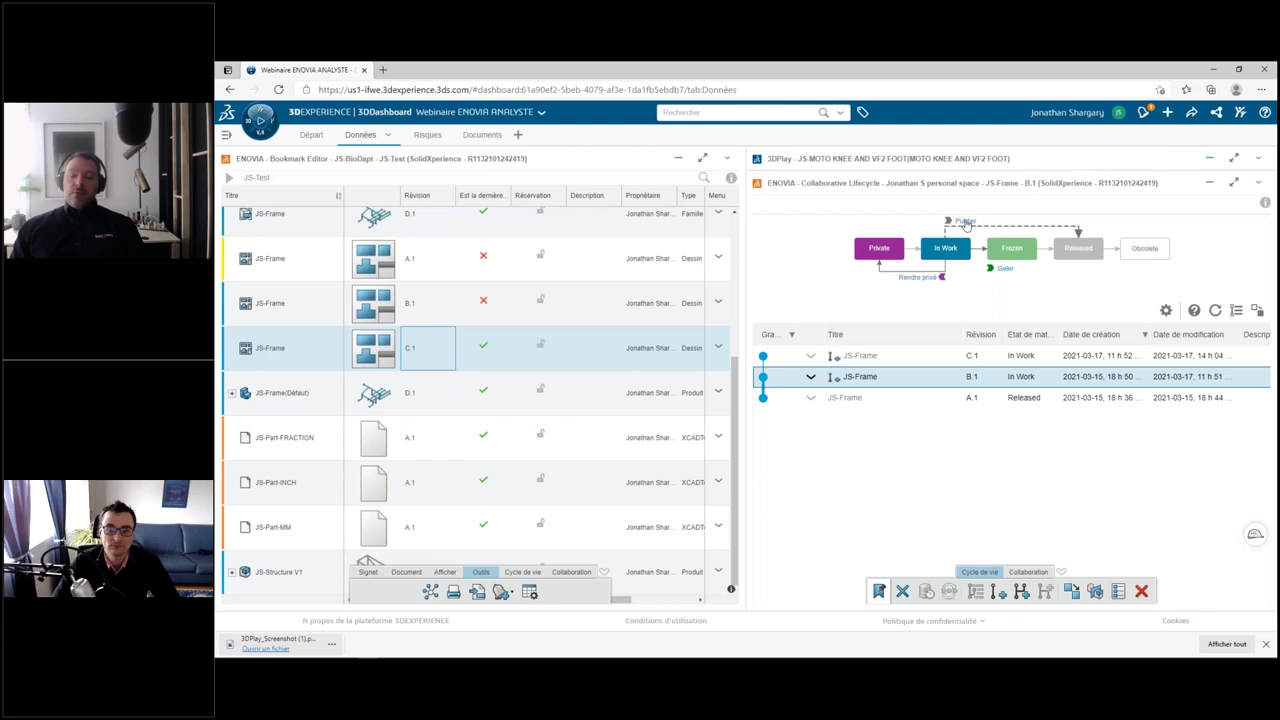
left_click(966, 224)
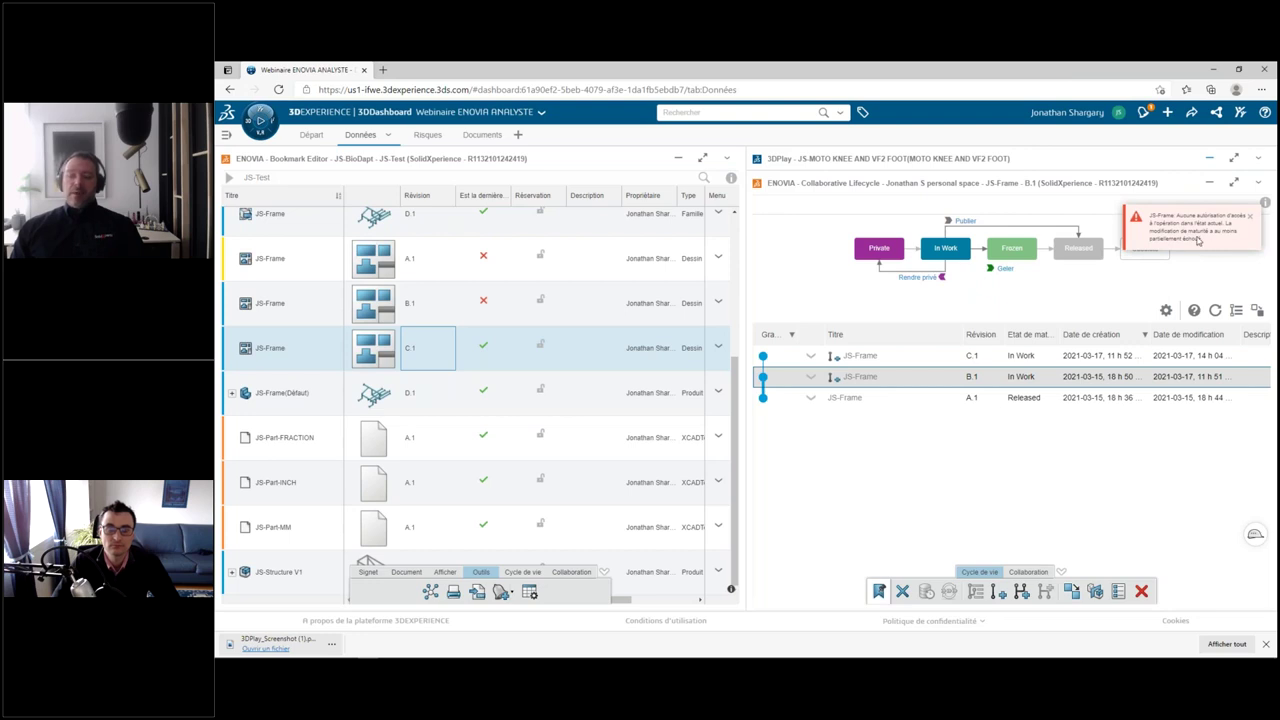
left_click(1252, 218)
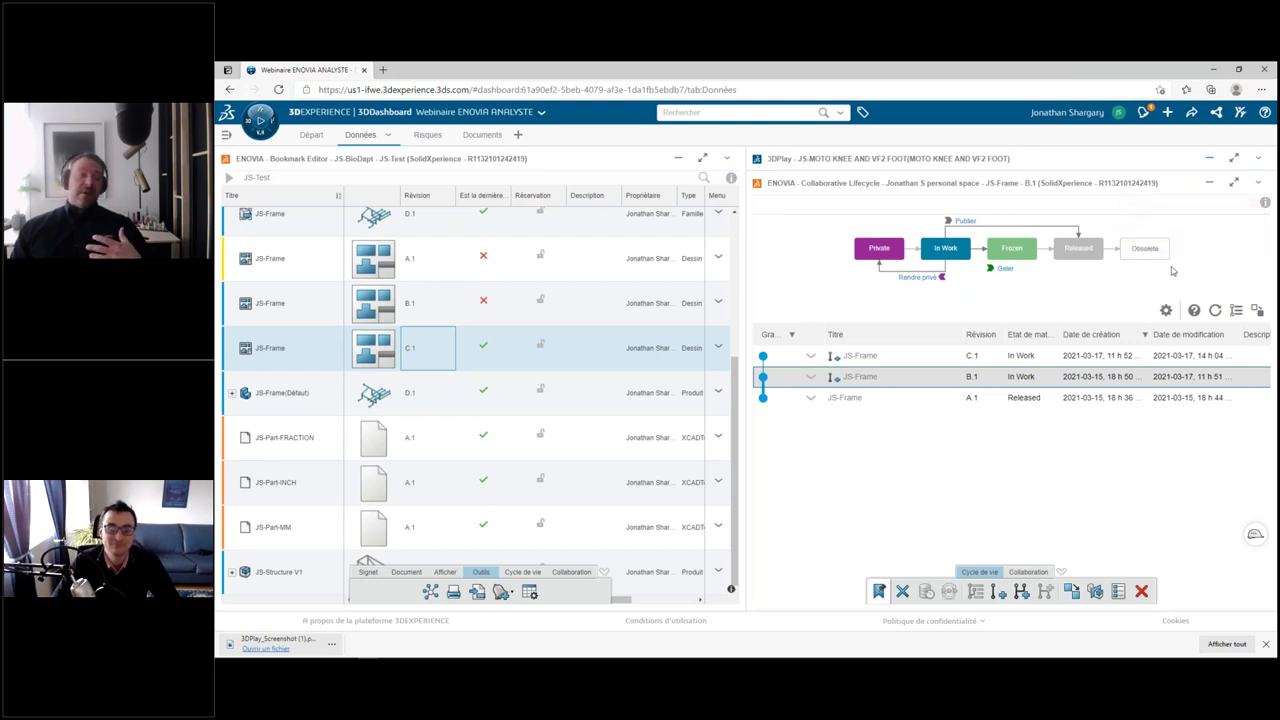
left_click(916, 361)
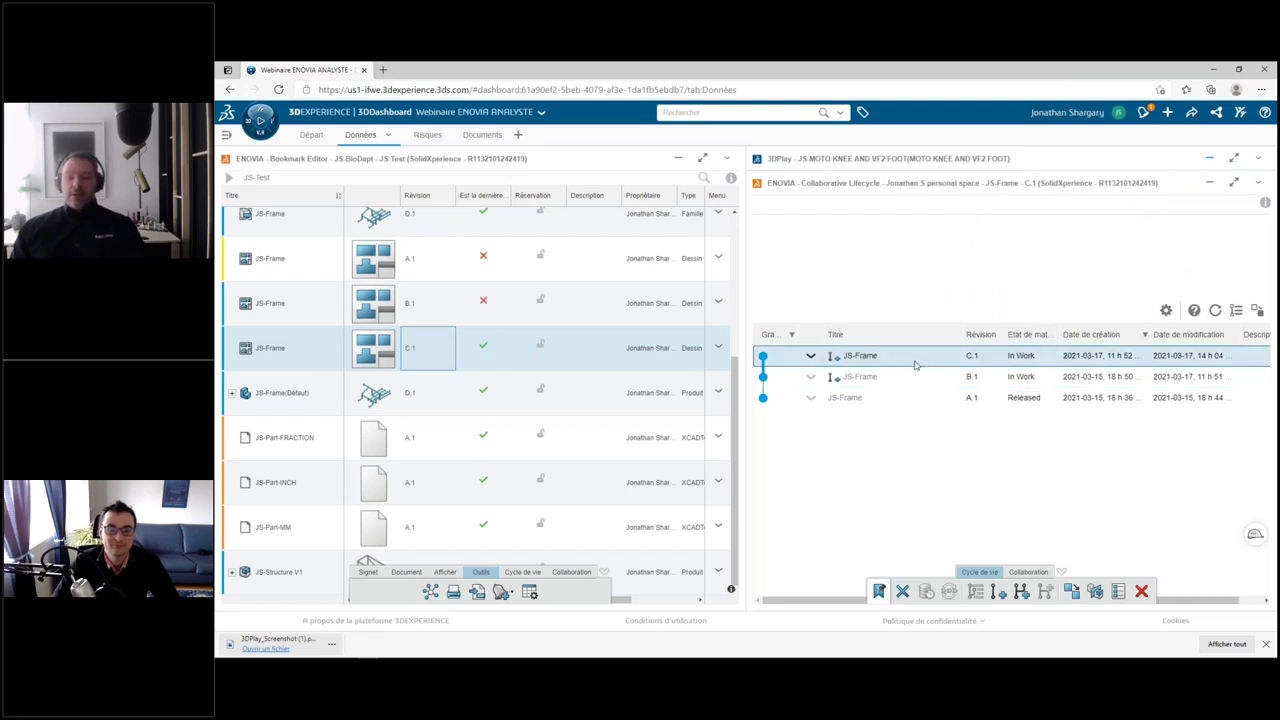
left_click(908, 377)
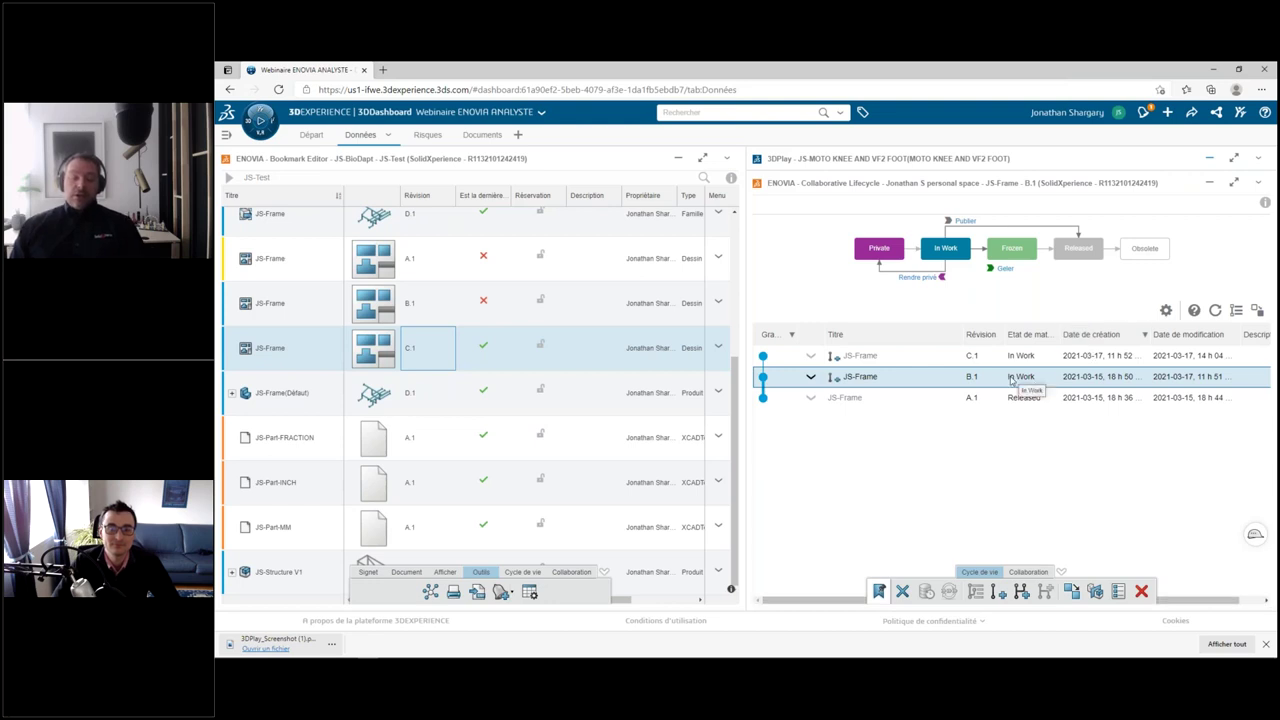
left_click(921, 362)
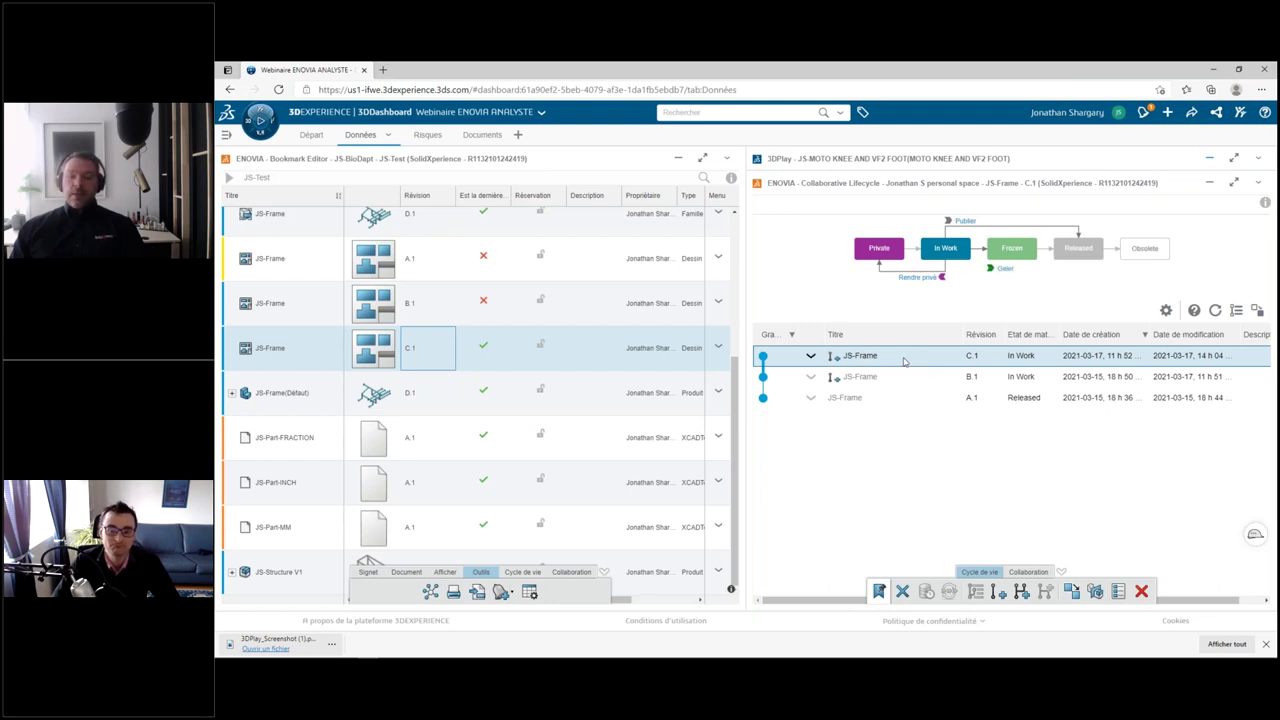
- Download JS-Frame C.1's derived PDF from its Properties and open JS-Frame.pdf in Edge
right_click(444, 345)
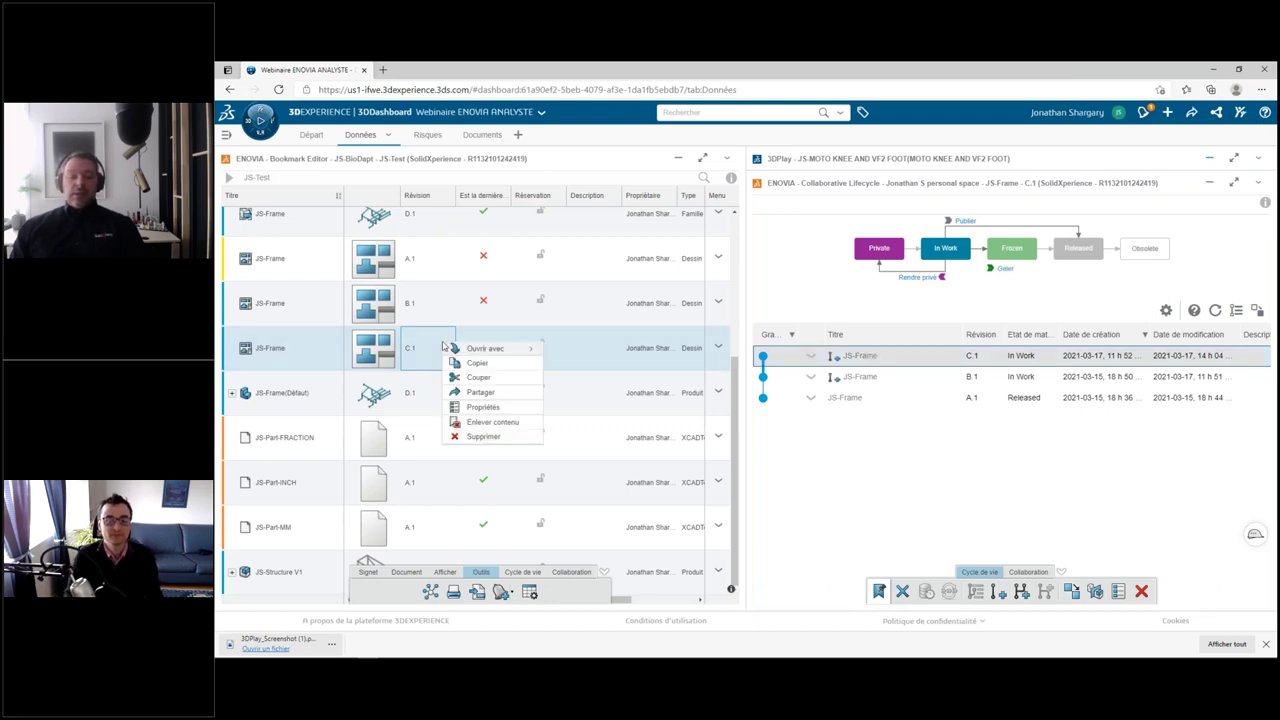
left_click(476, 407)
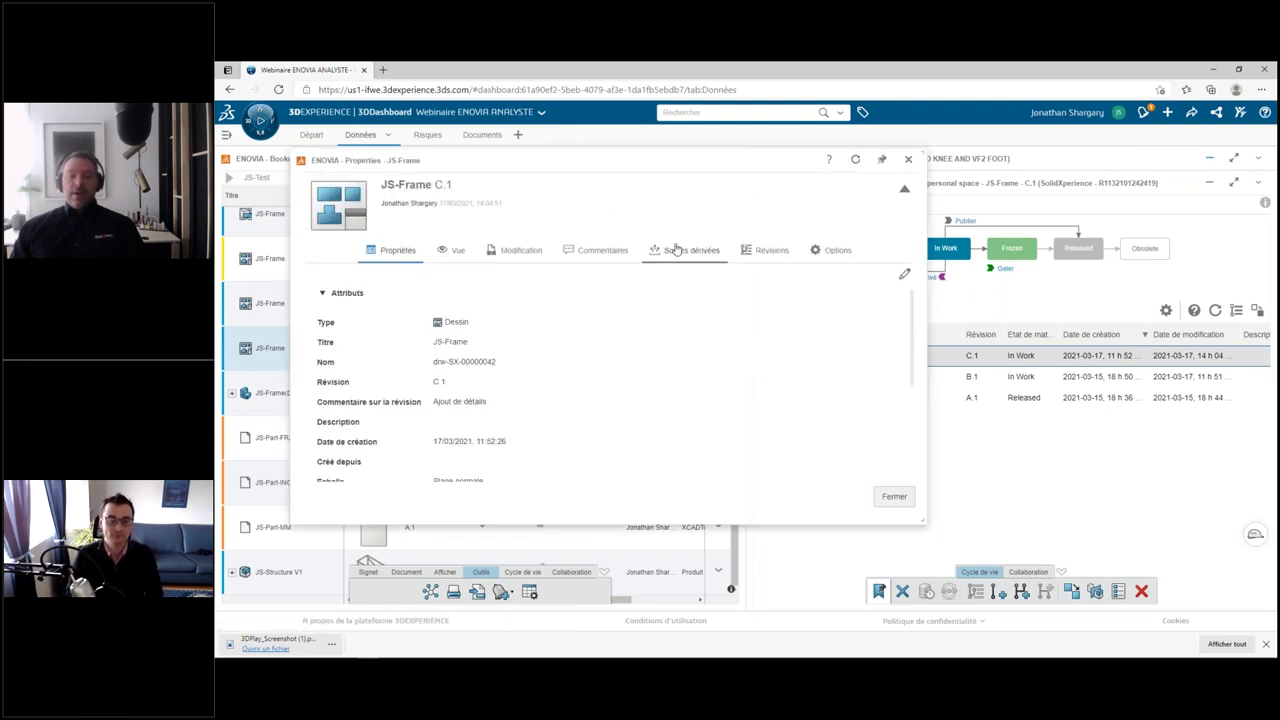
left_click(677, 249)
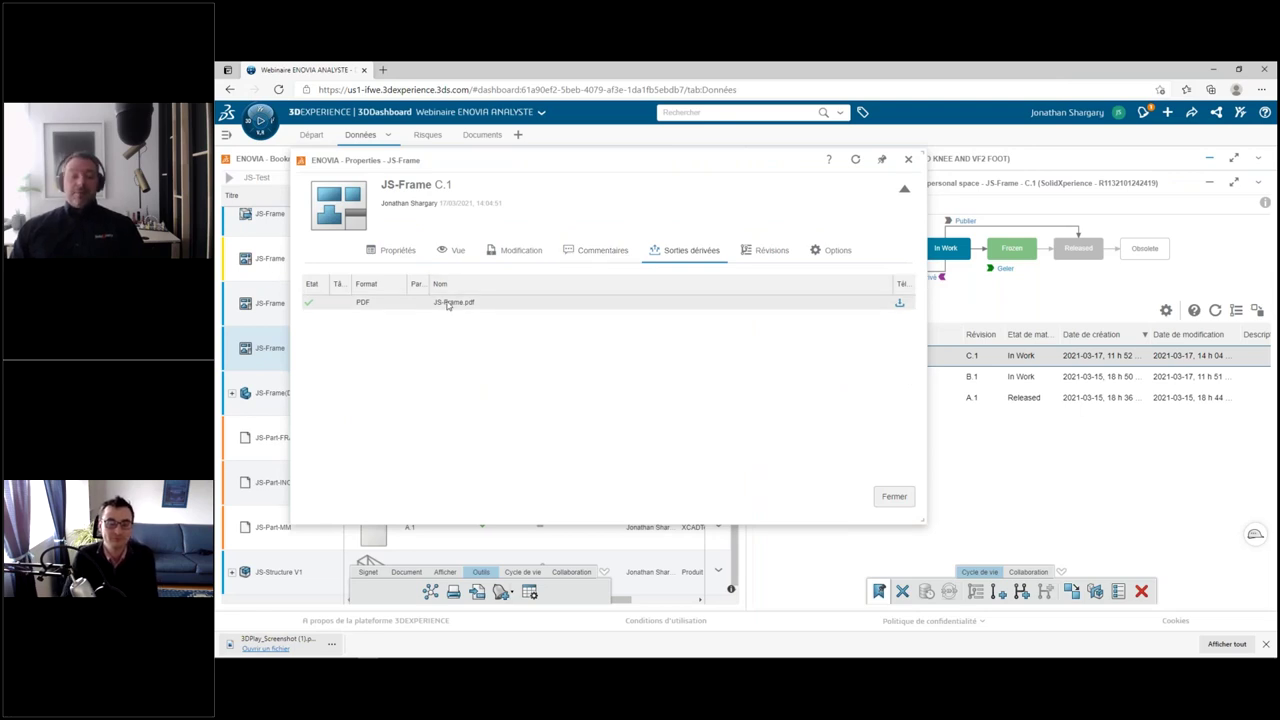
left_click_drag(595, 160, 702, 158)
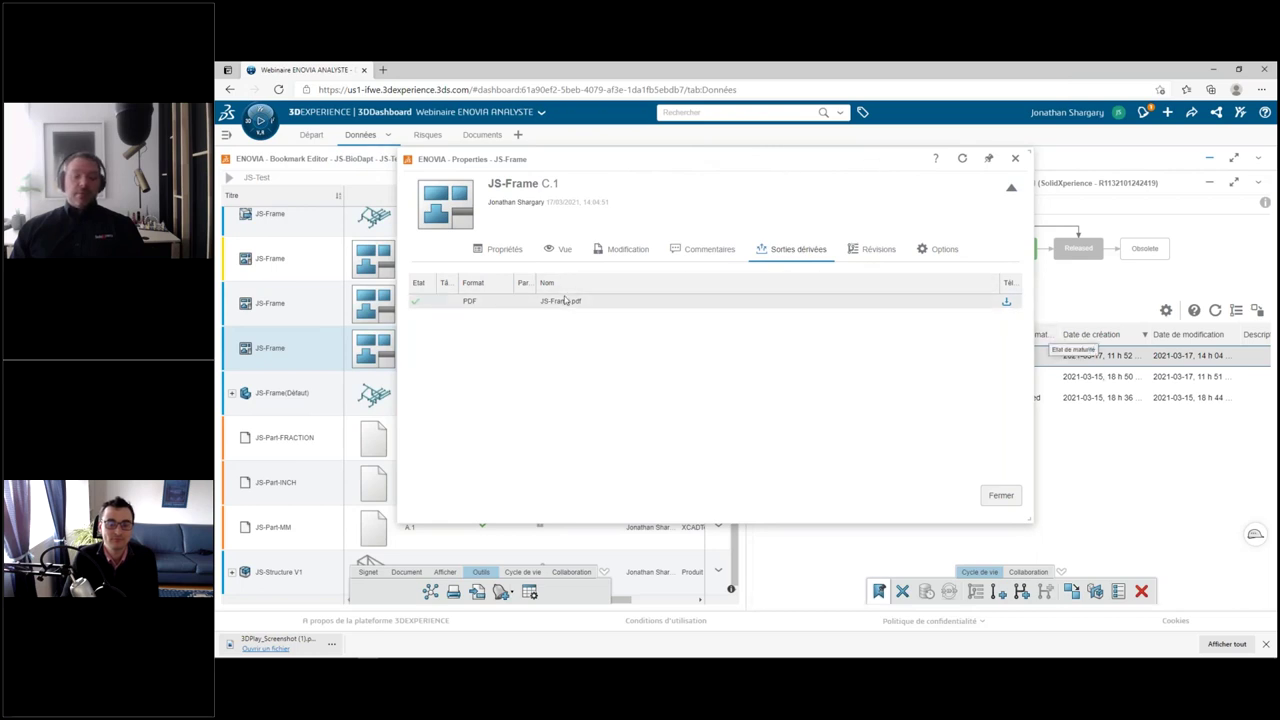
left_click(1007, 305)
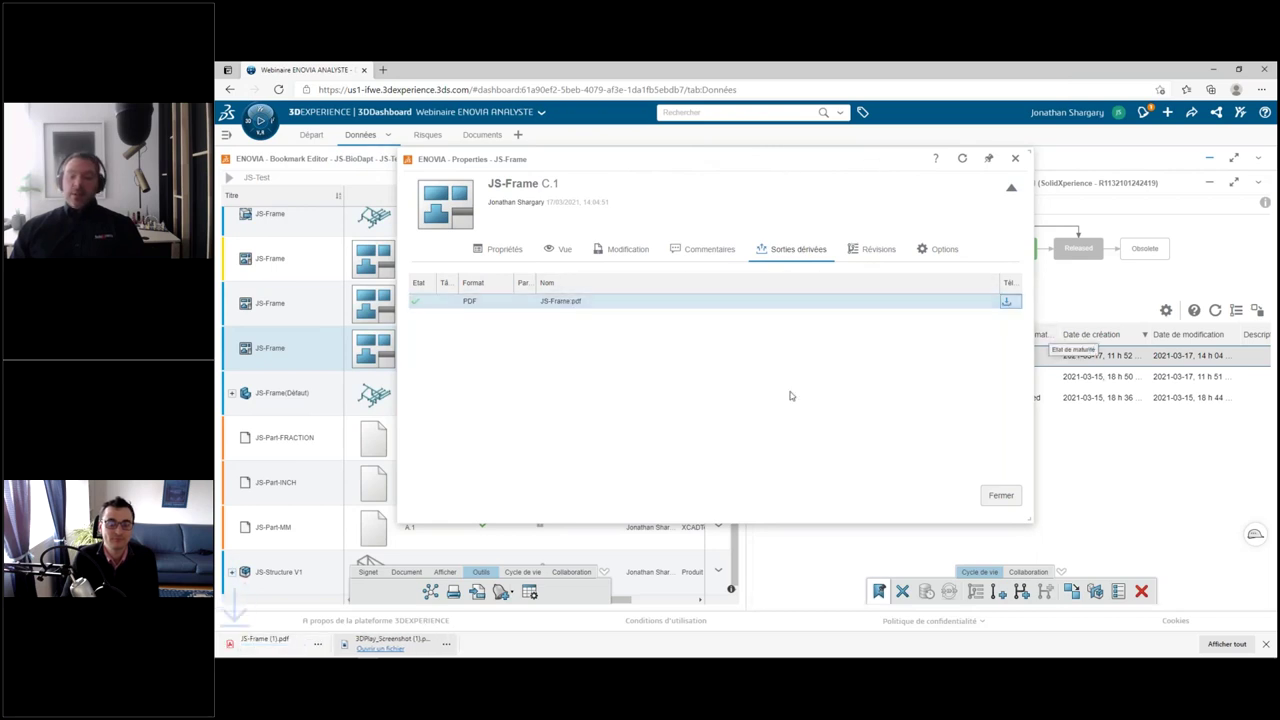
left_click(284, 645)
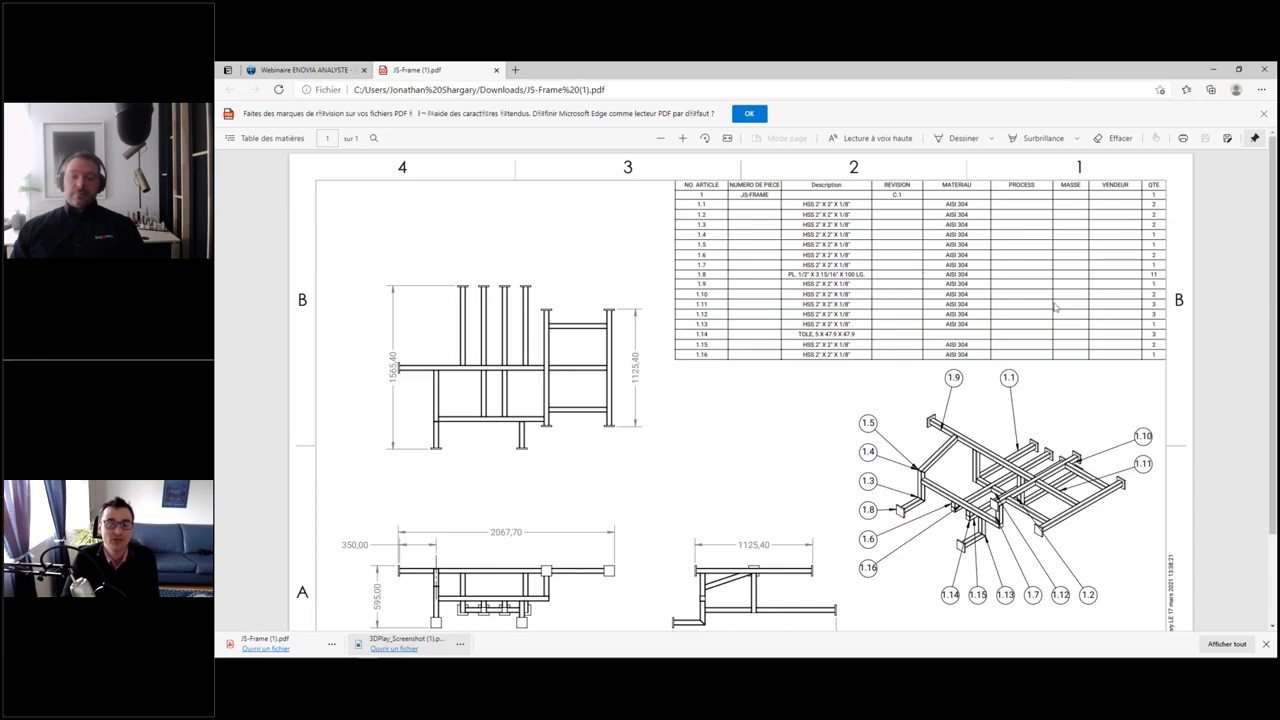
- Leave the JS-Frame PDF and go back to the Webinaire ENOVIA ANALYSTE dashboard tab
scroll(1055, 308, "down", 2)
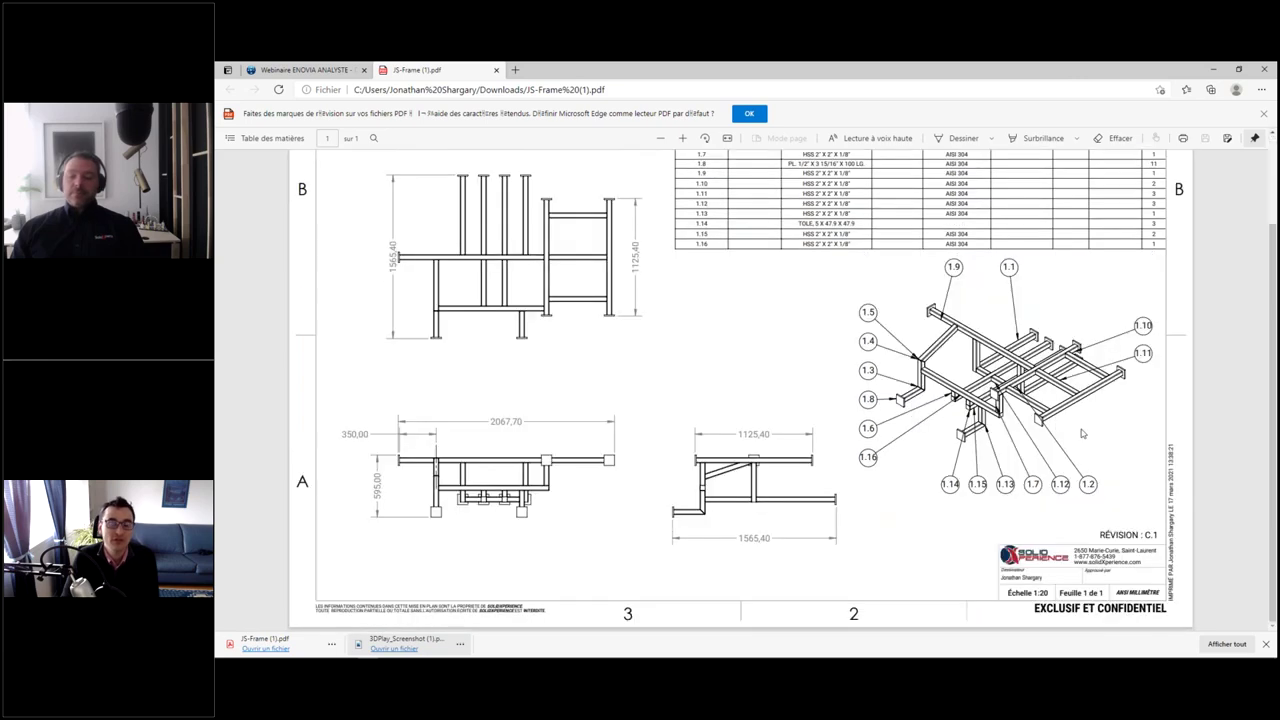
left_click(1212, 69)
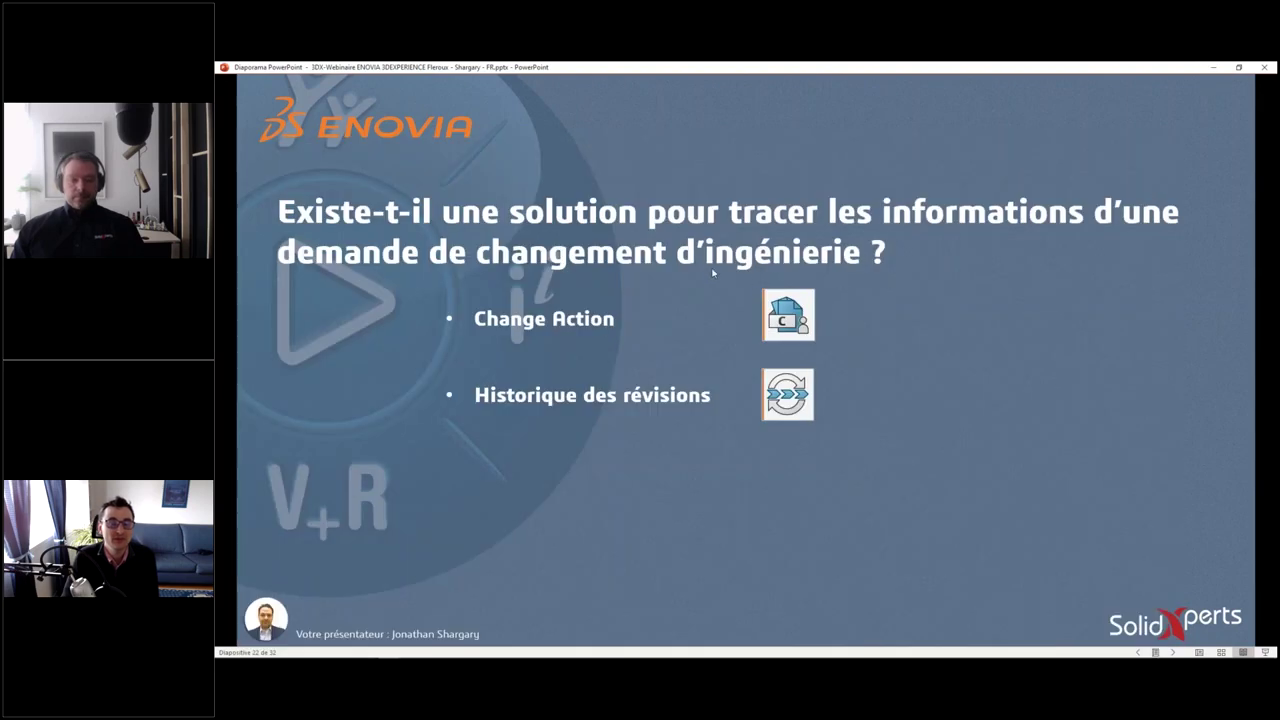
key("alt+Tab")
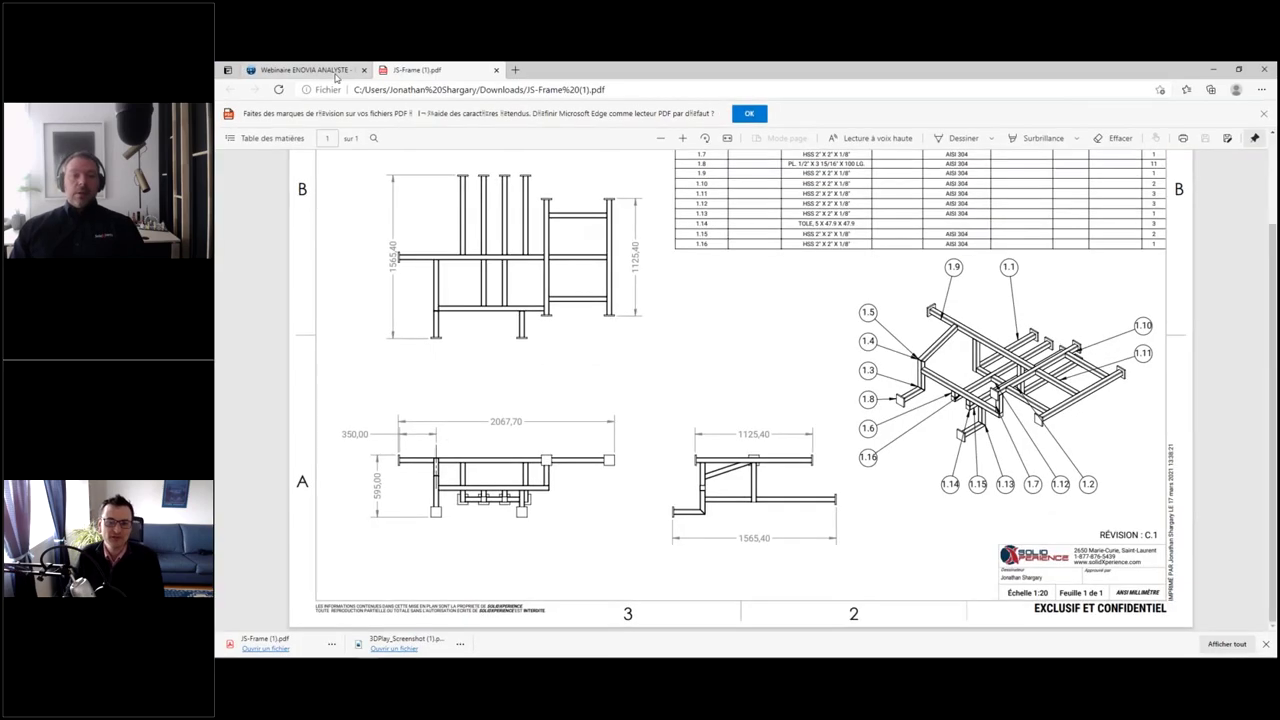
left_click(337, 76)
- Close the C.1 properties and download the derived JS-Frame PDF of revision B.1
left_click(1014, 157)
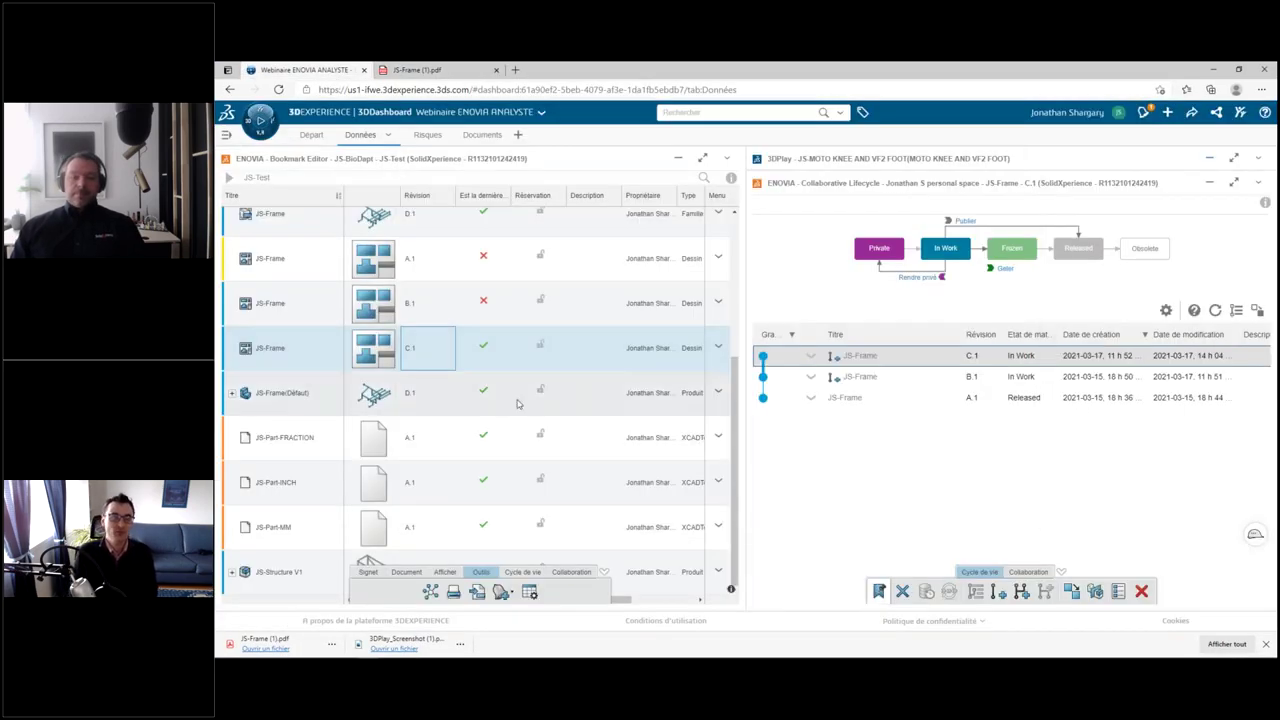
left_click(440, 305)
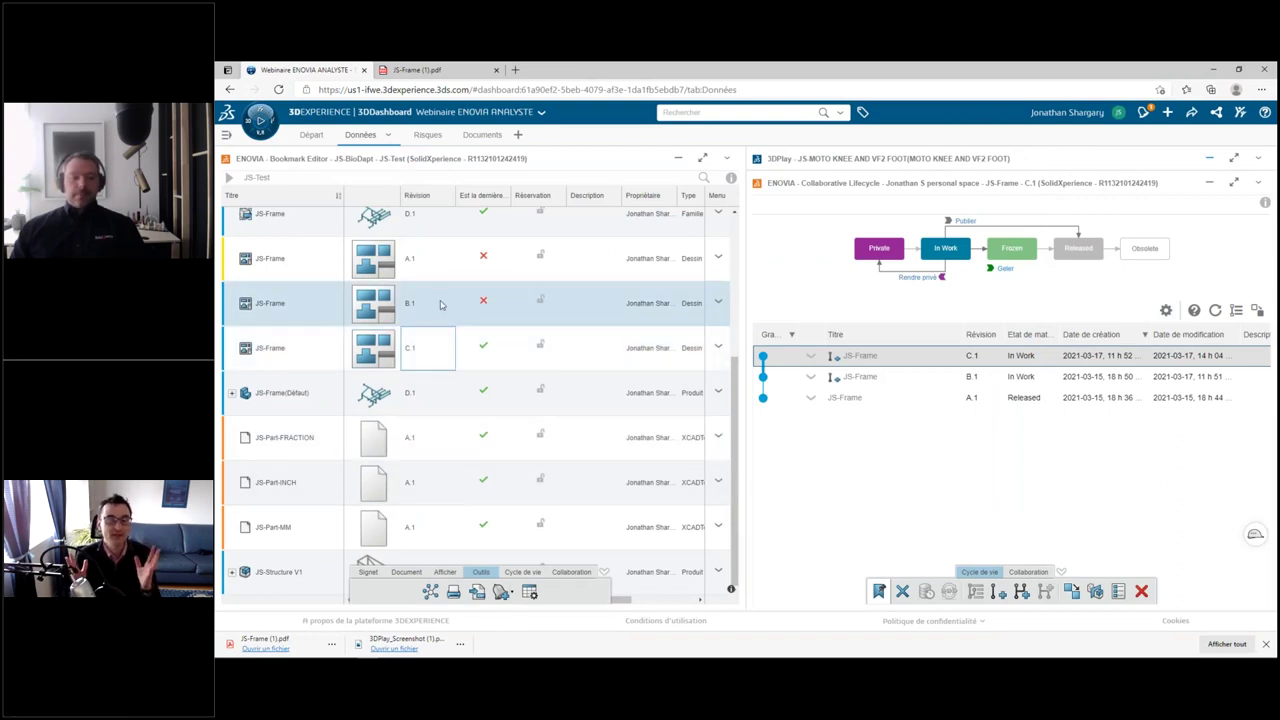
right_click(440, 305)
left_click(484, 369)
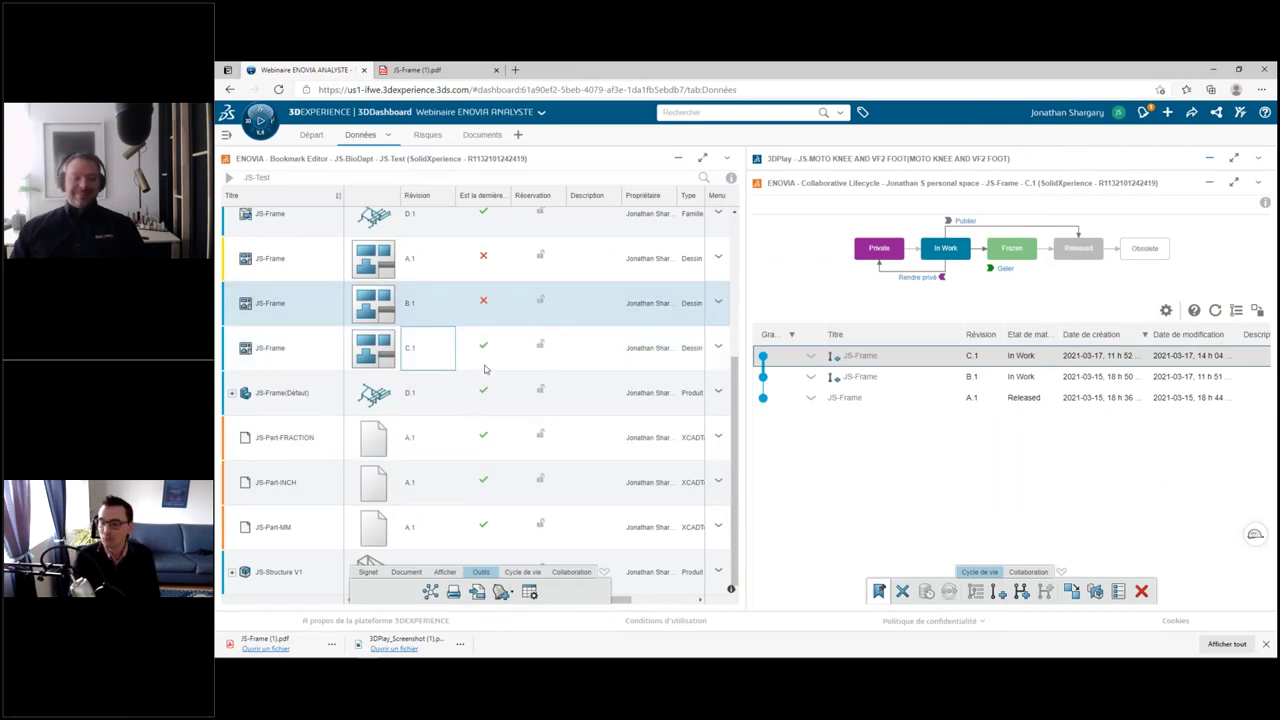
left_click(798, 249)
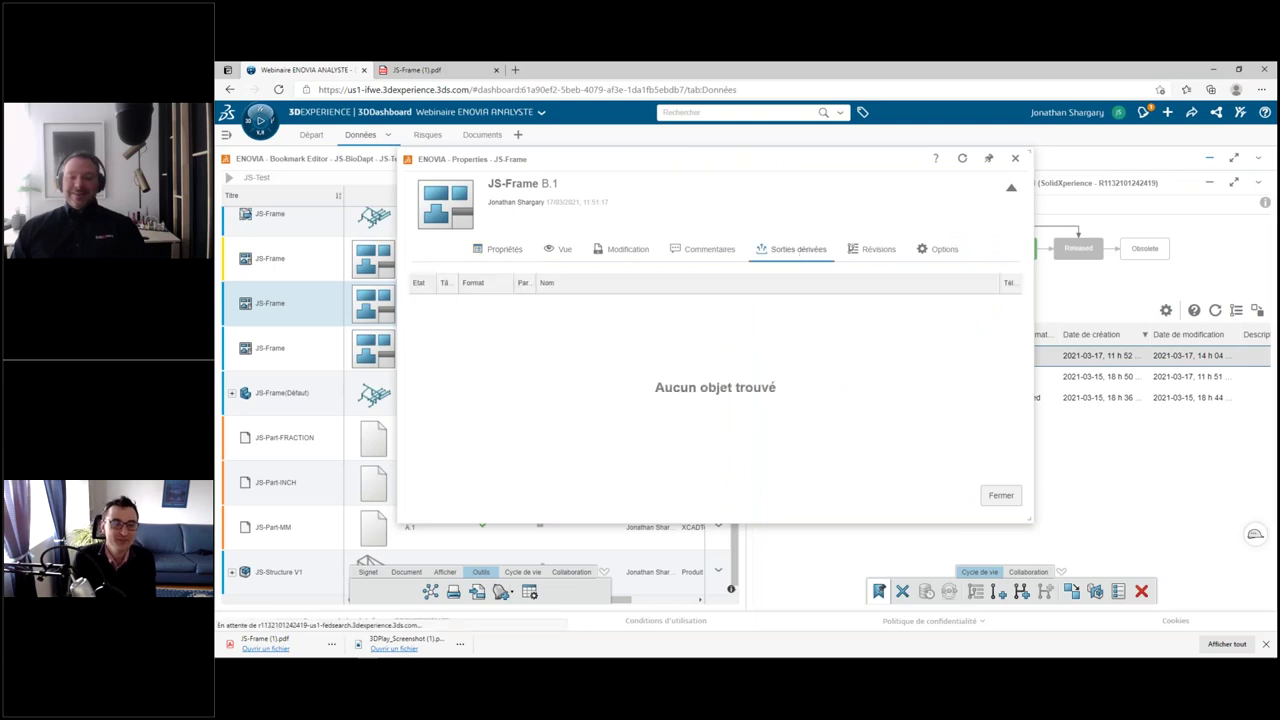
left_click(1006, 303)
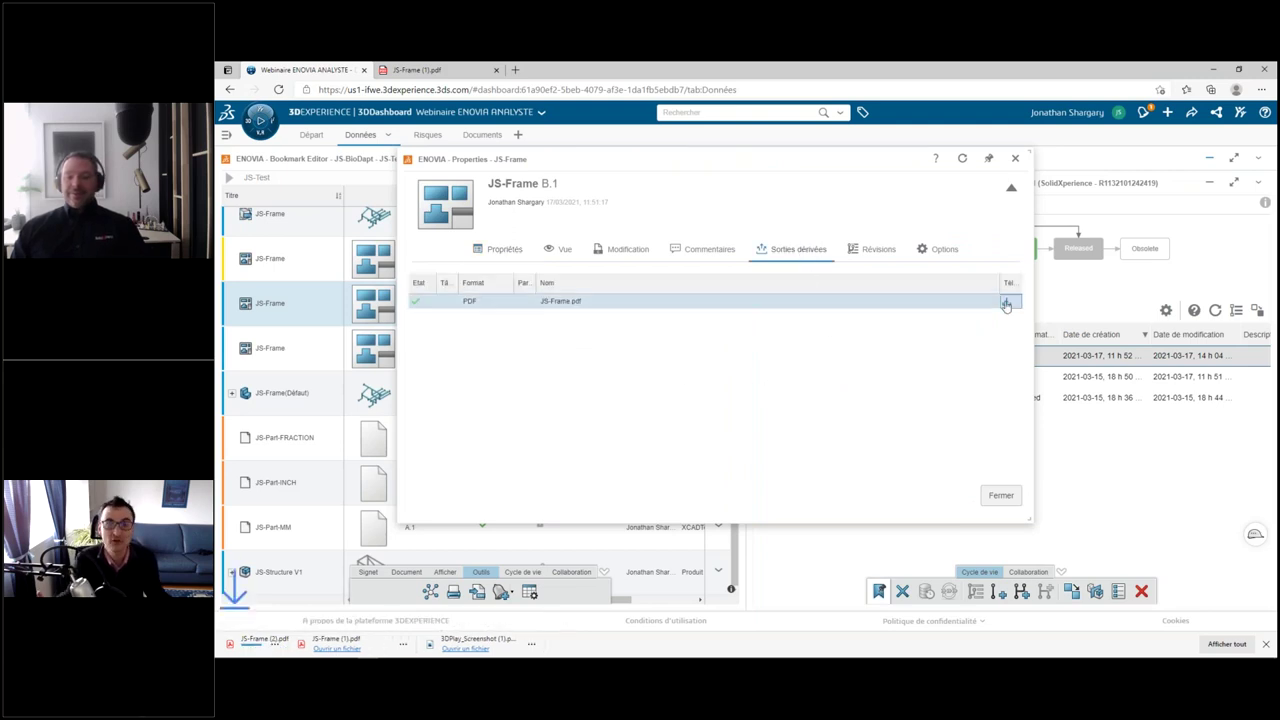
- Open the B.1 drawing, JS-Frame (2).pdf, and compare it with the C.1 drawing tab
left_click(299, 643)
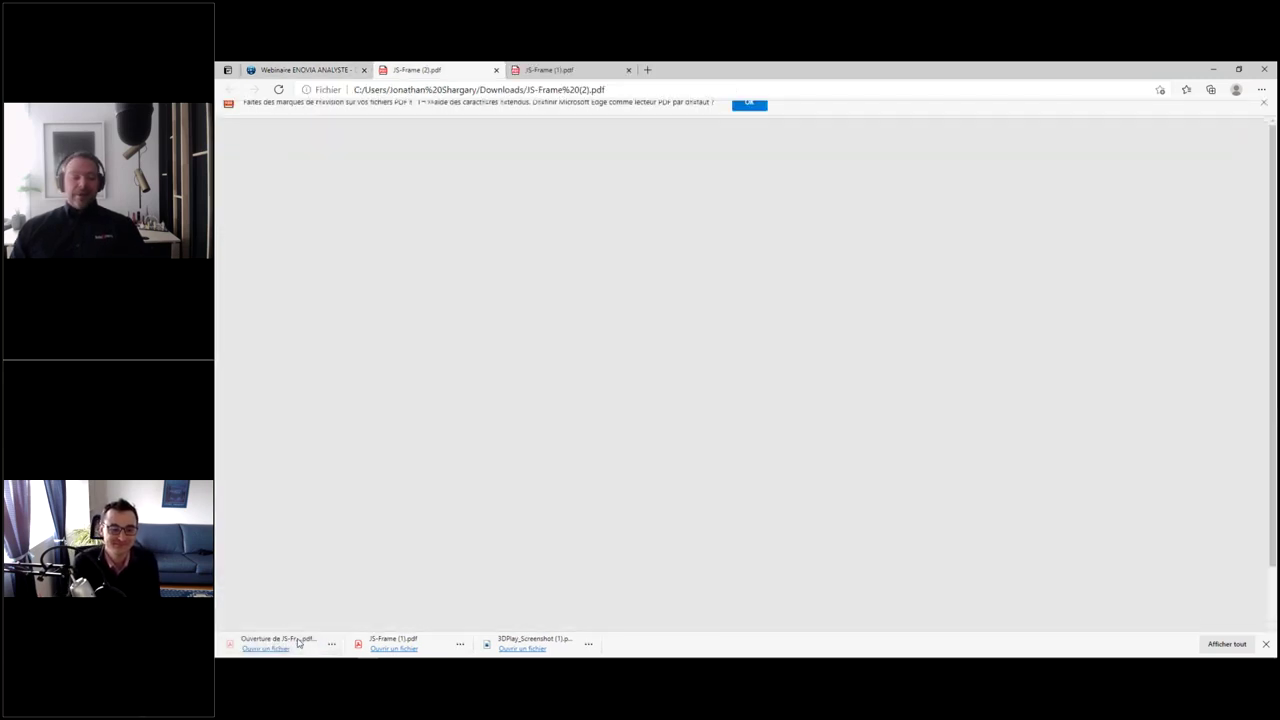
scroll(980, 588, "down", 2)
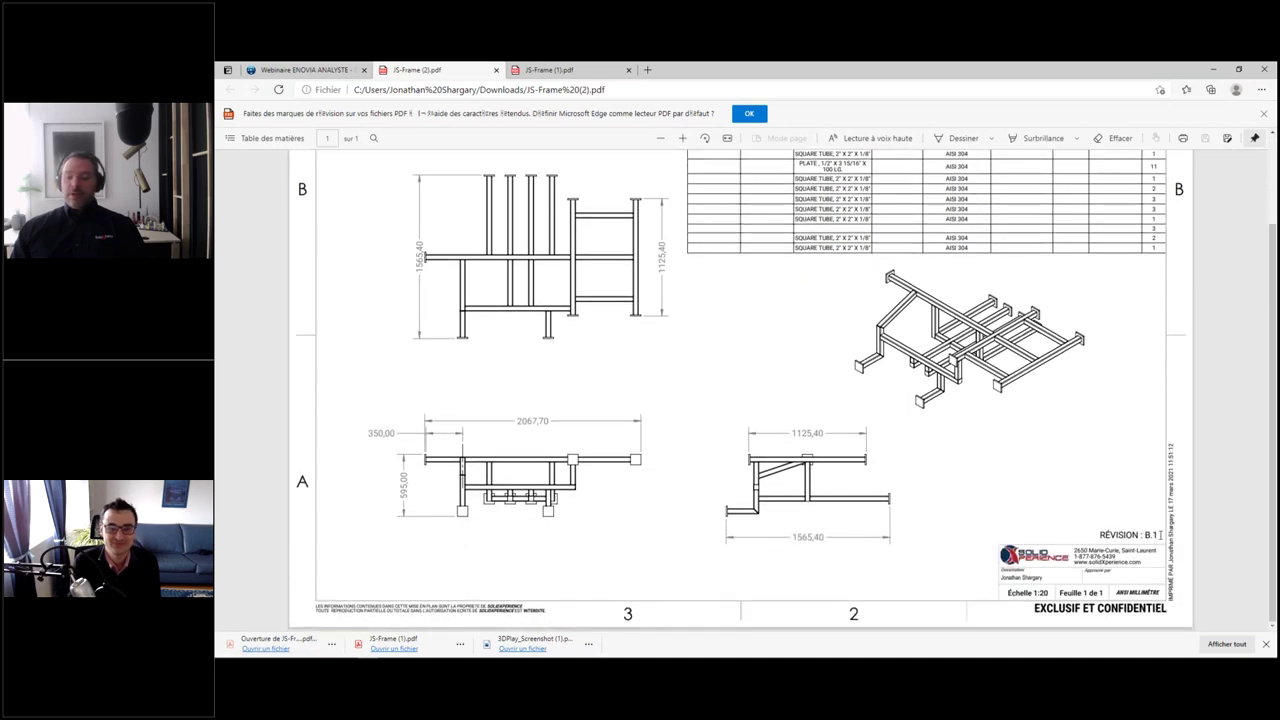
left_click(561, 74)
left_click(484, 76)
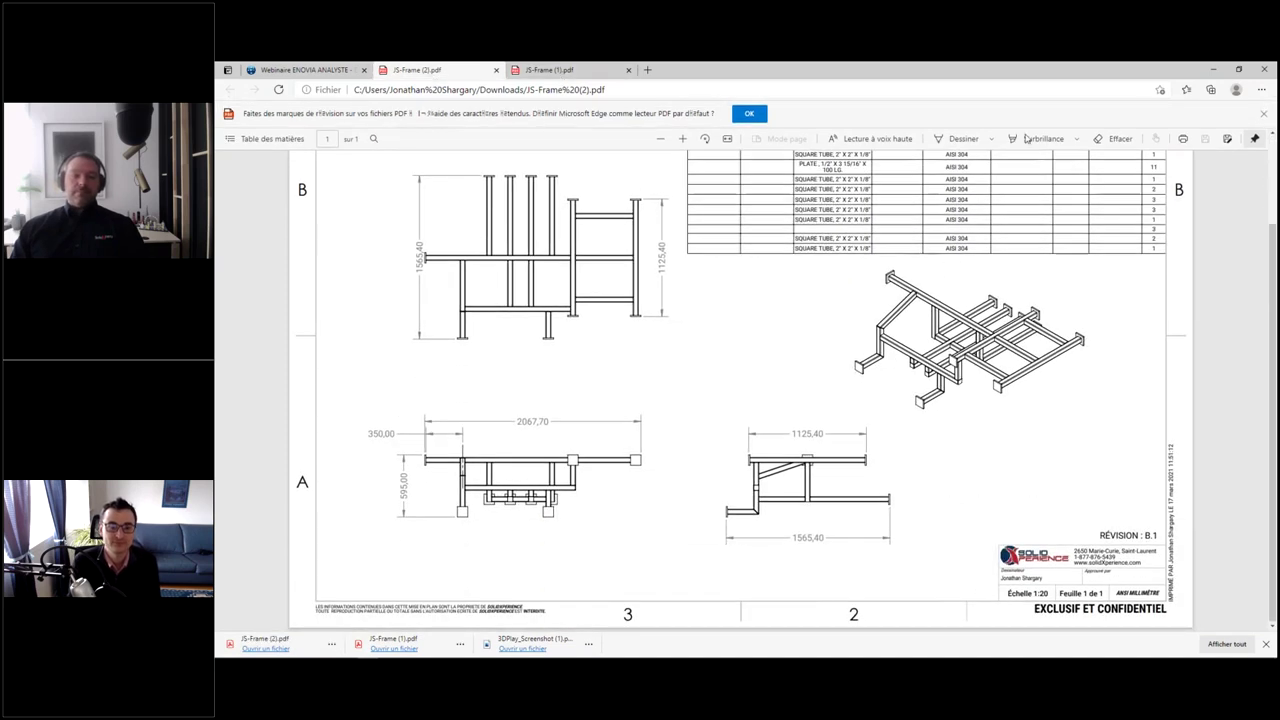
- Bring the PowerPoint slideshow back in front of Edge
key("alt+Tab")
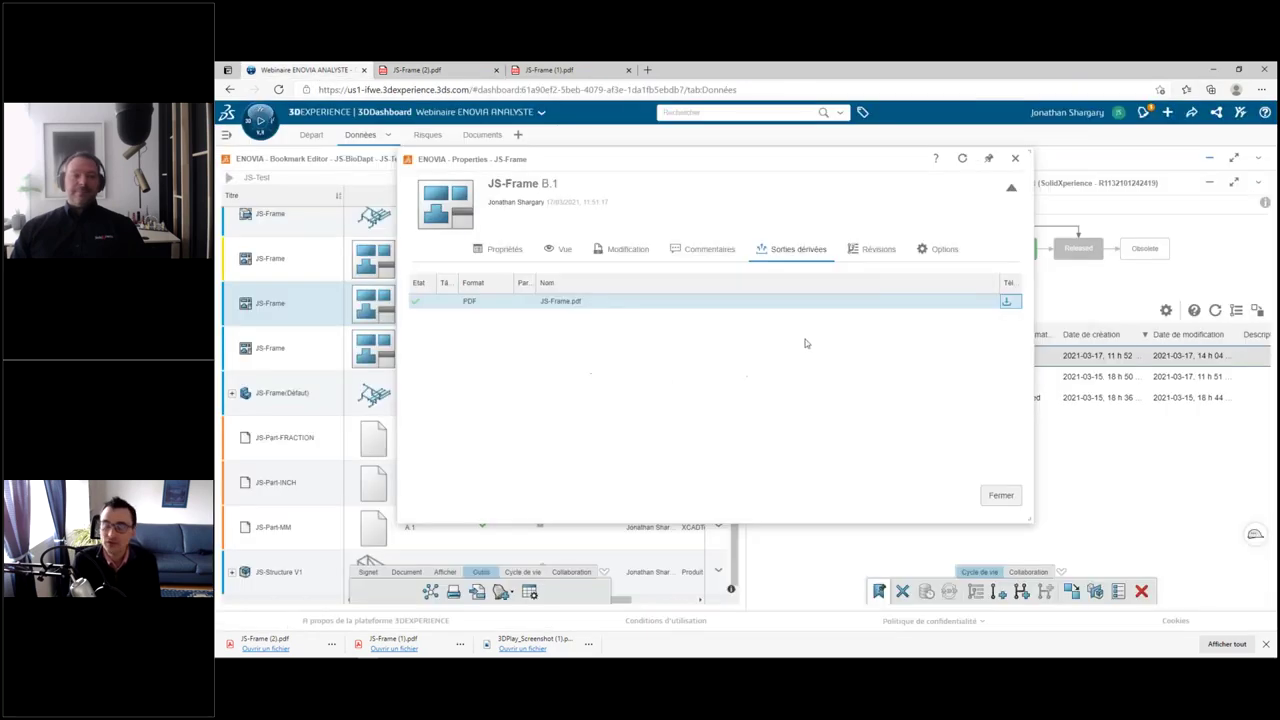
key("super+Tab")
left_click(828, 265)
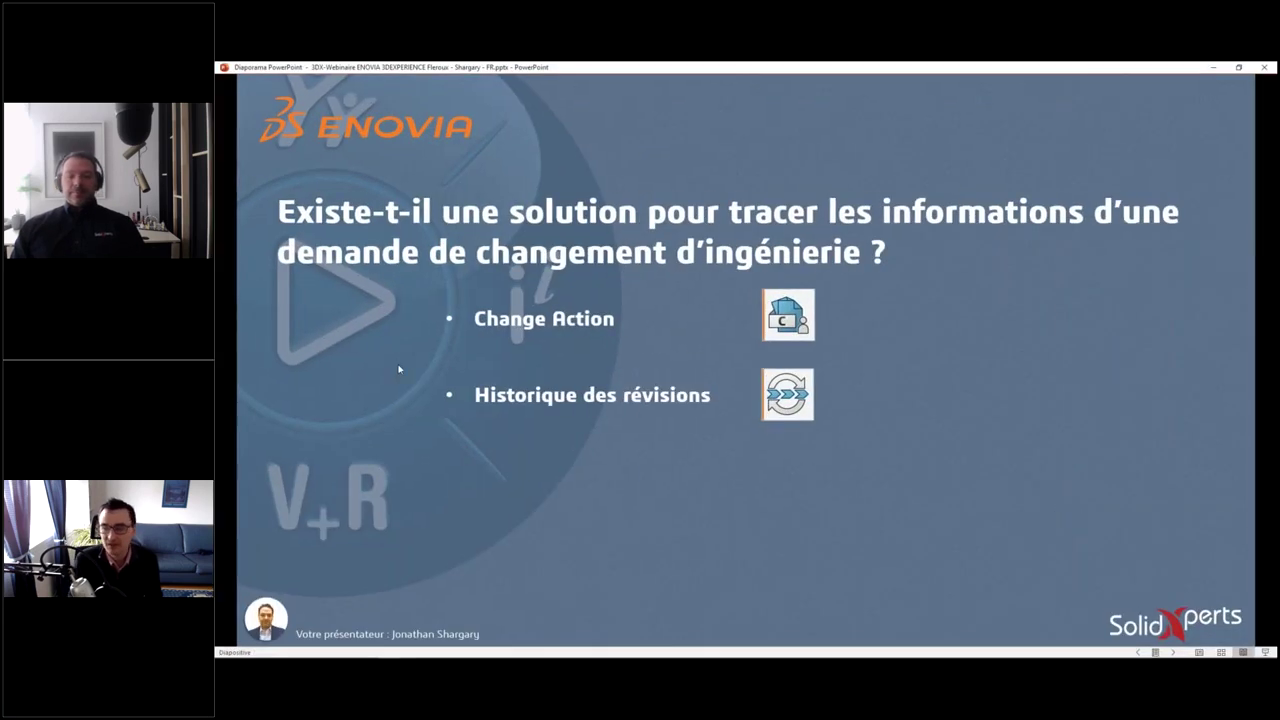
- Advance to slide 23 and reveal its 3D Compare (Pièces et Assemblages) answer
left_click(371, 358)
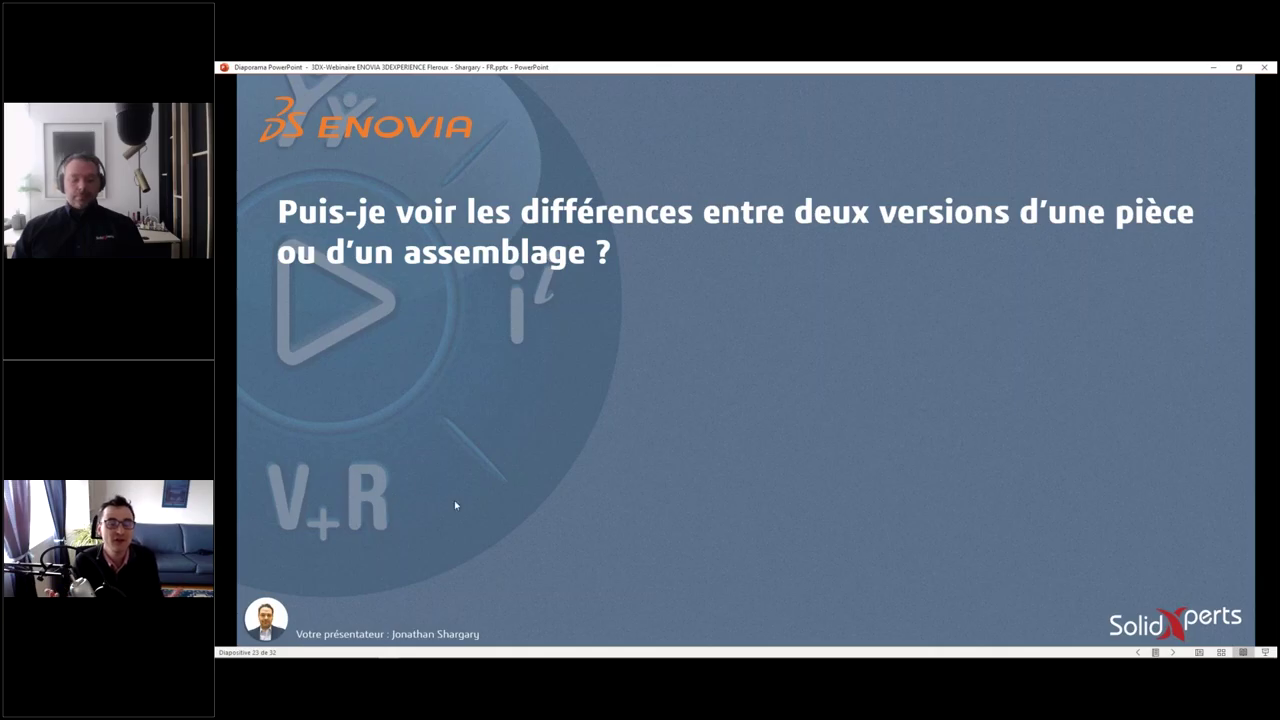
left_click(509, 437)
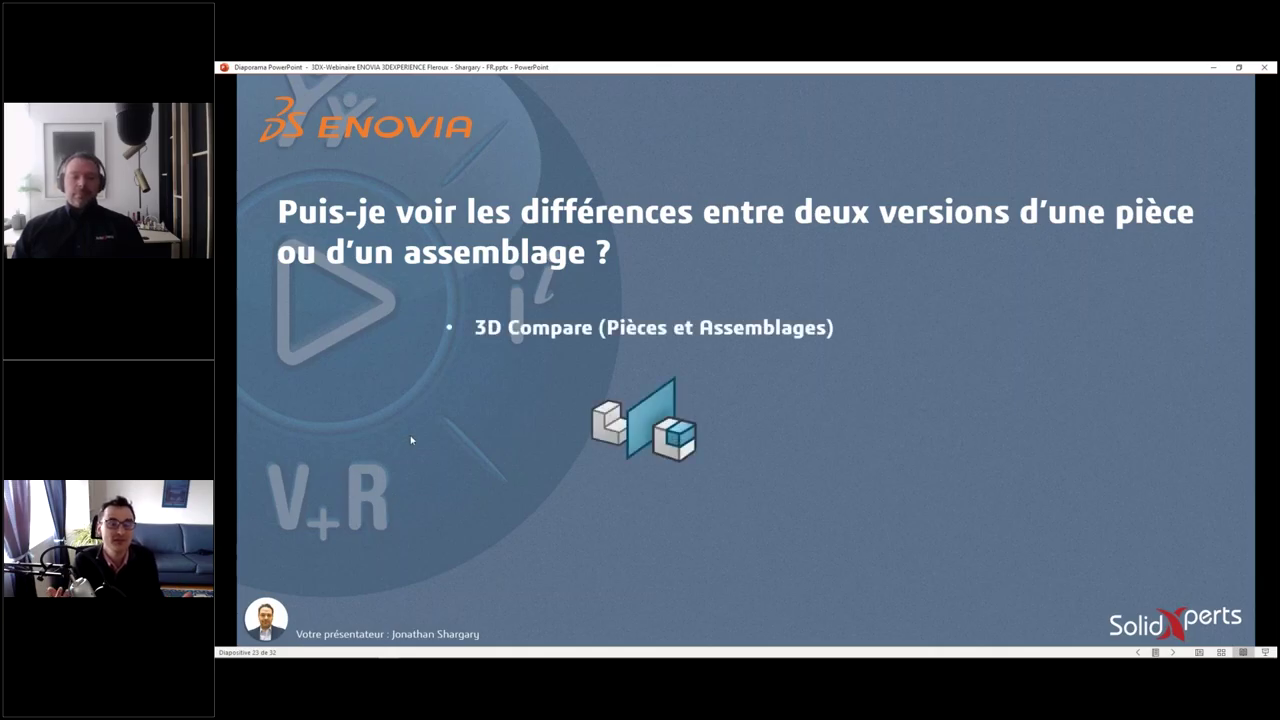
key("super+Tab")
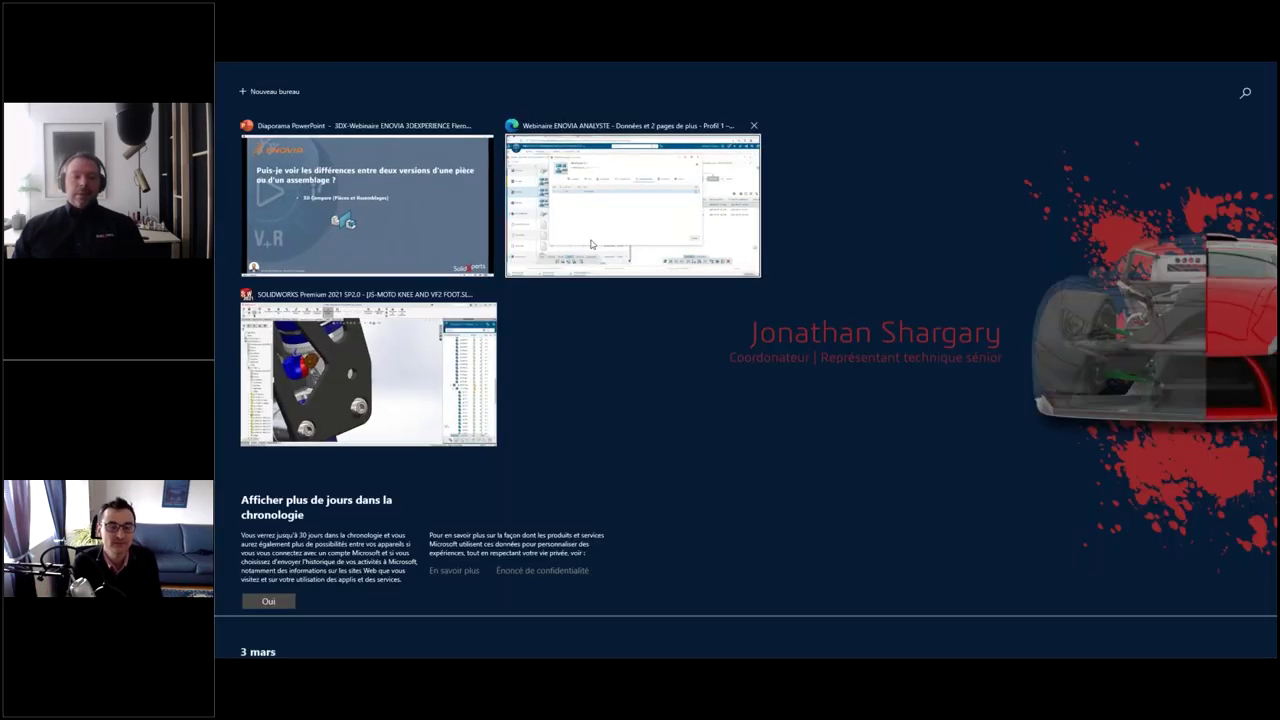
- Close the B.1 properties and launch Compare by searching 'compa' in the apps panel
left_click(633, 200)
left_click(1015, 158)
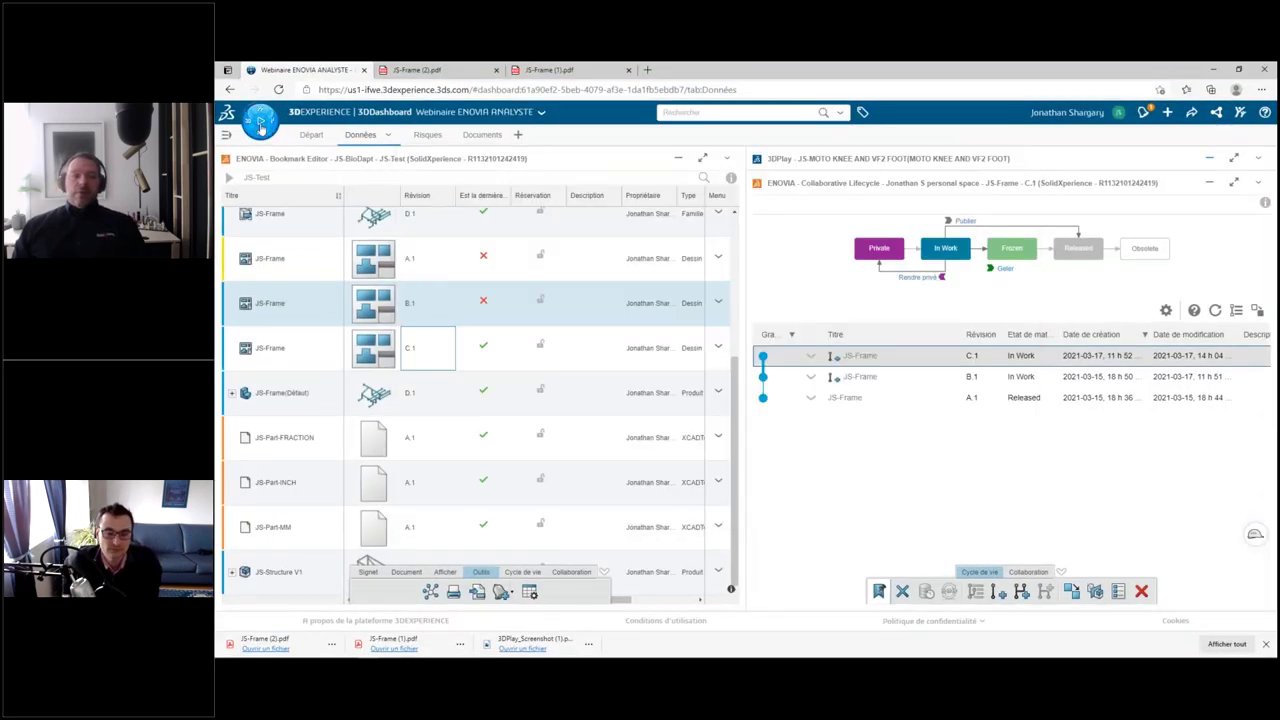
left_click(262, 122)
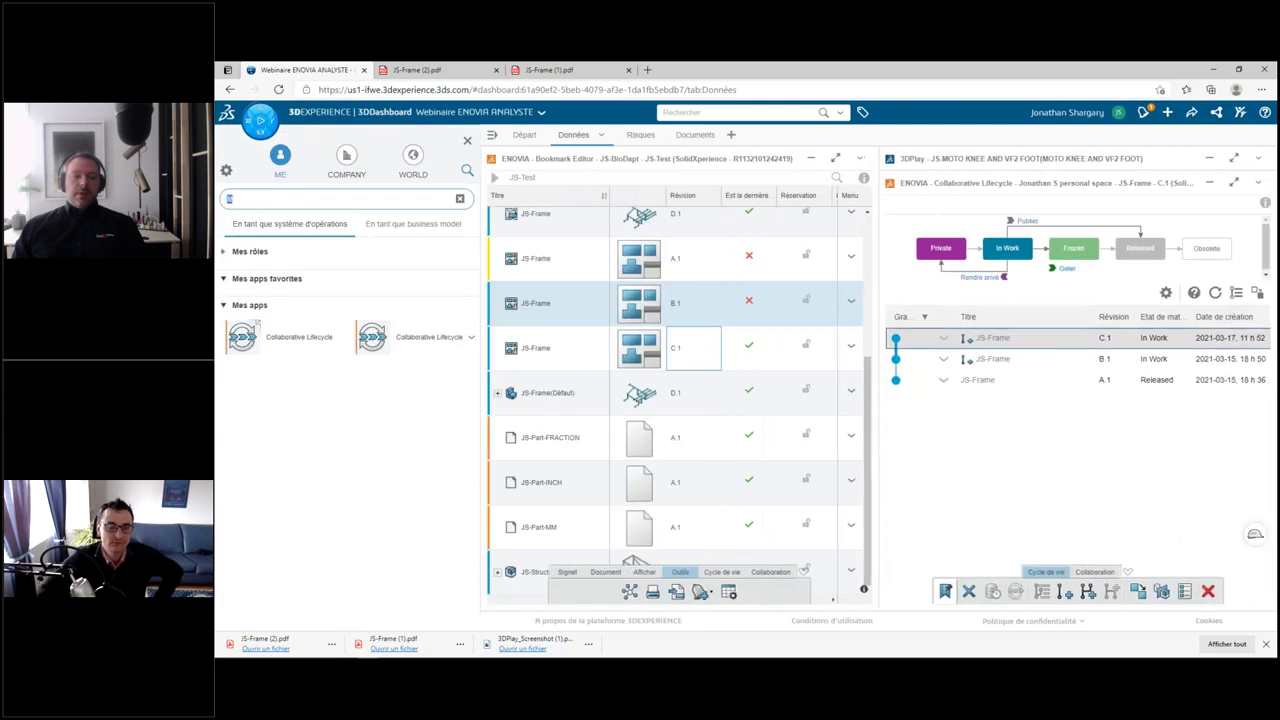
type("compa")
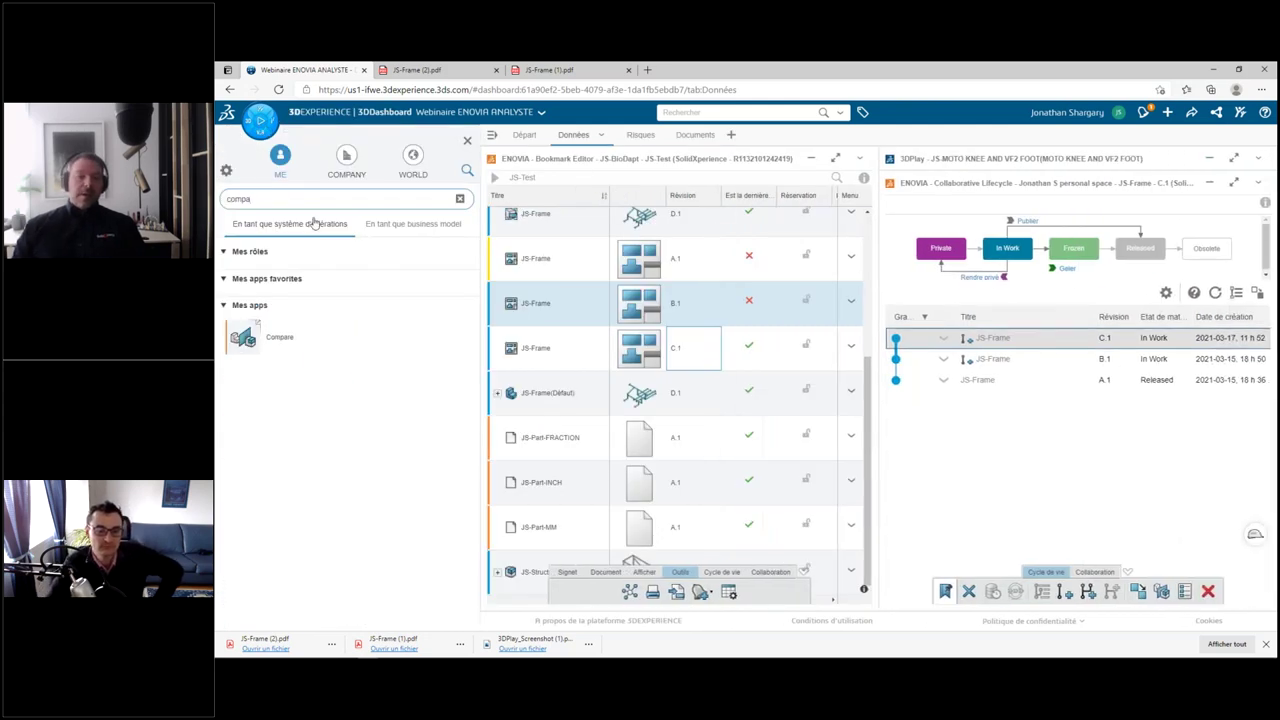
left_click(250, 334)
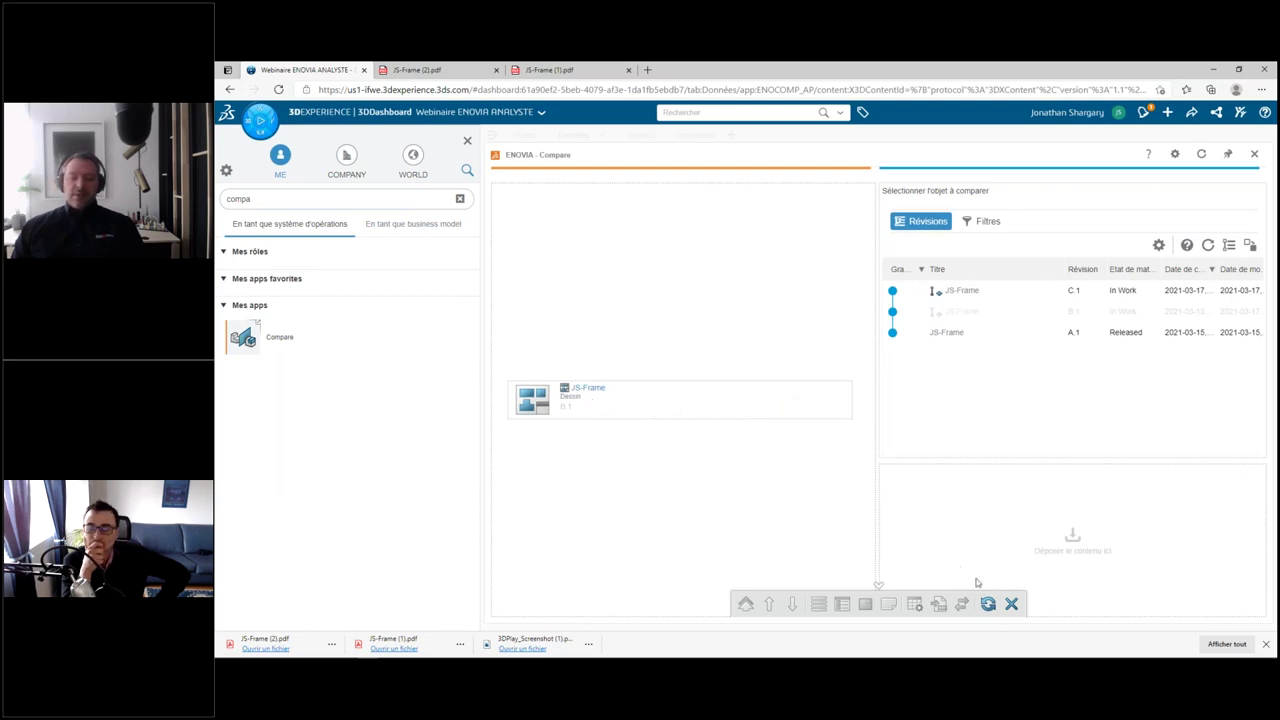
- Swap JS-Frame for JS-MOTO KNEE AND VF2 FOOT from a BioDapt search in Compare
left_click(1011, 604)
left_click(711, 114)
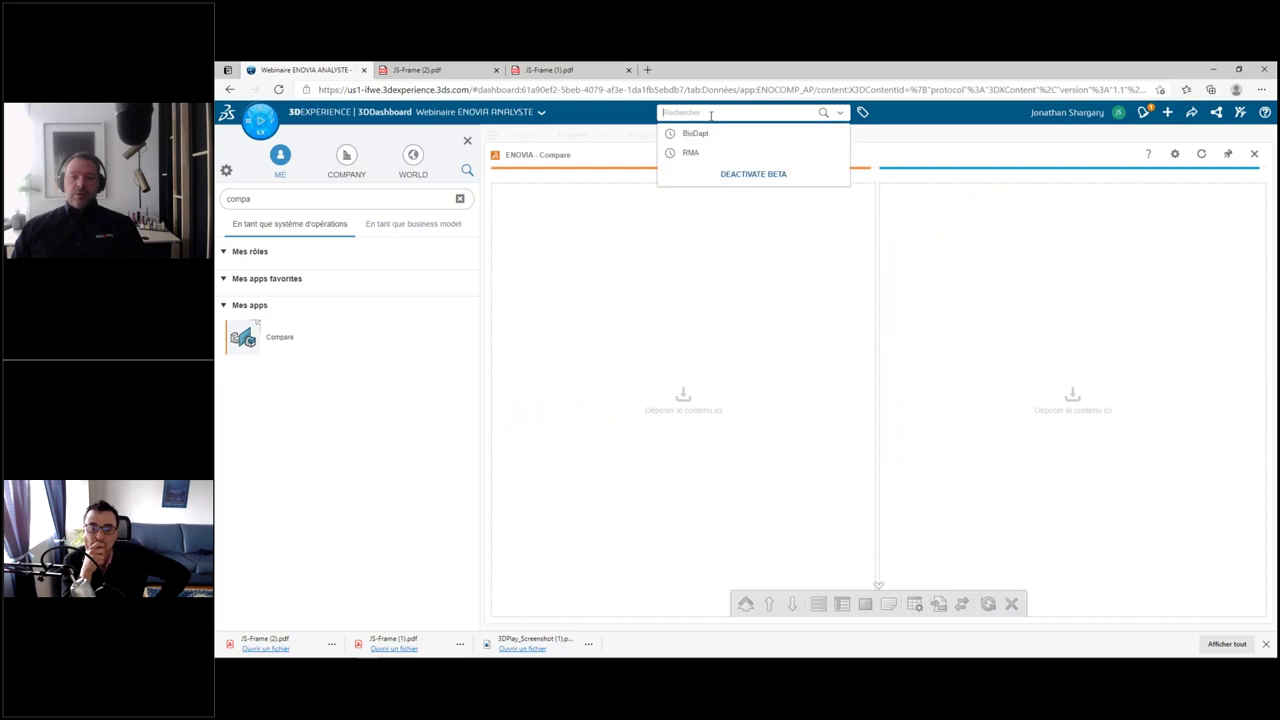
left_click(695, 133)
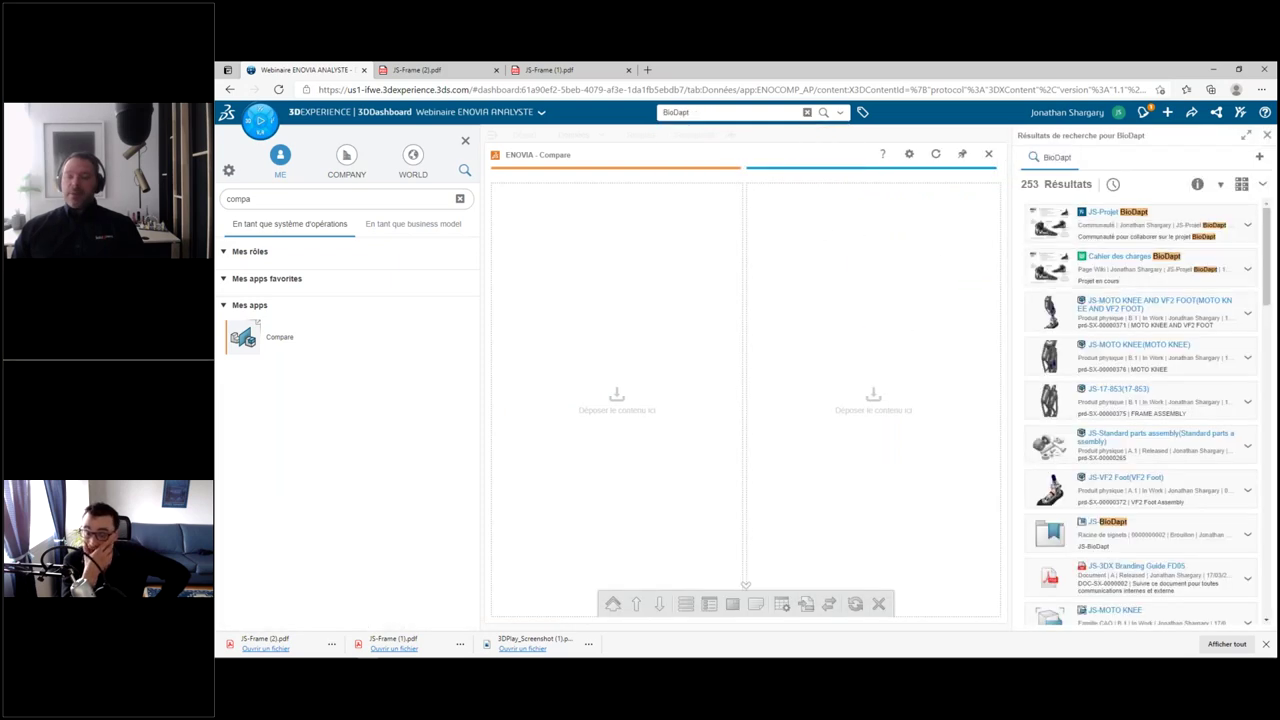
left_click(1120, 323)
left_click_drag(1120, 323, 660, 340)
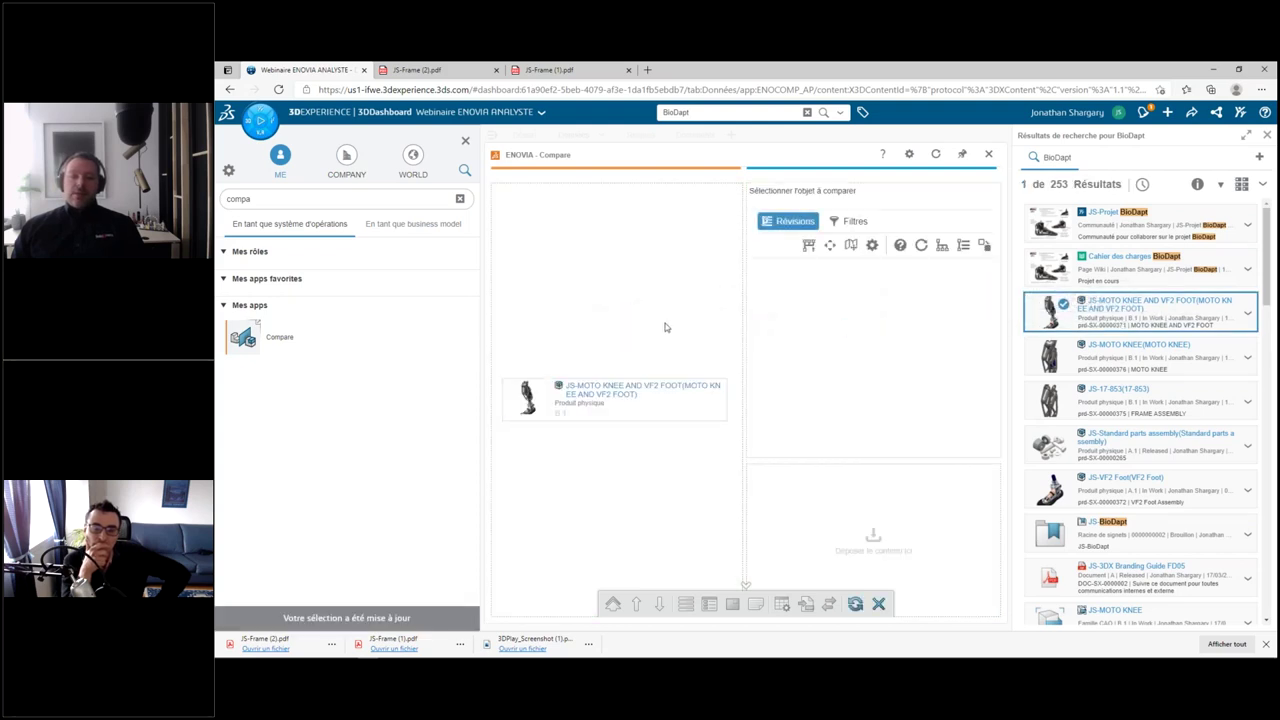
left_click(465, 141)
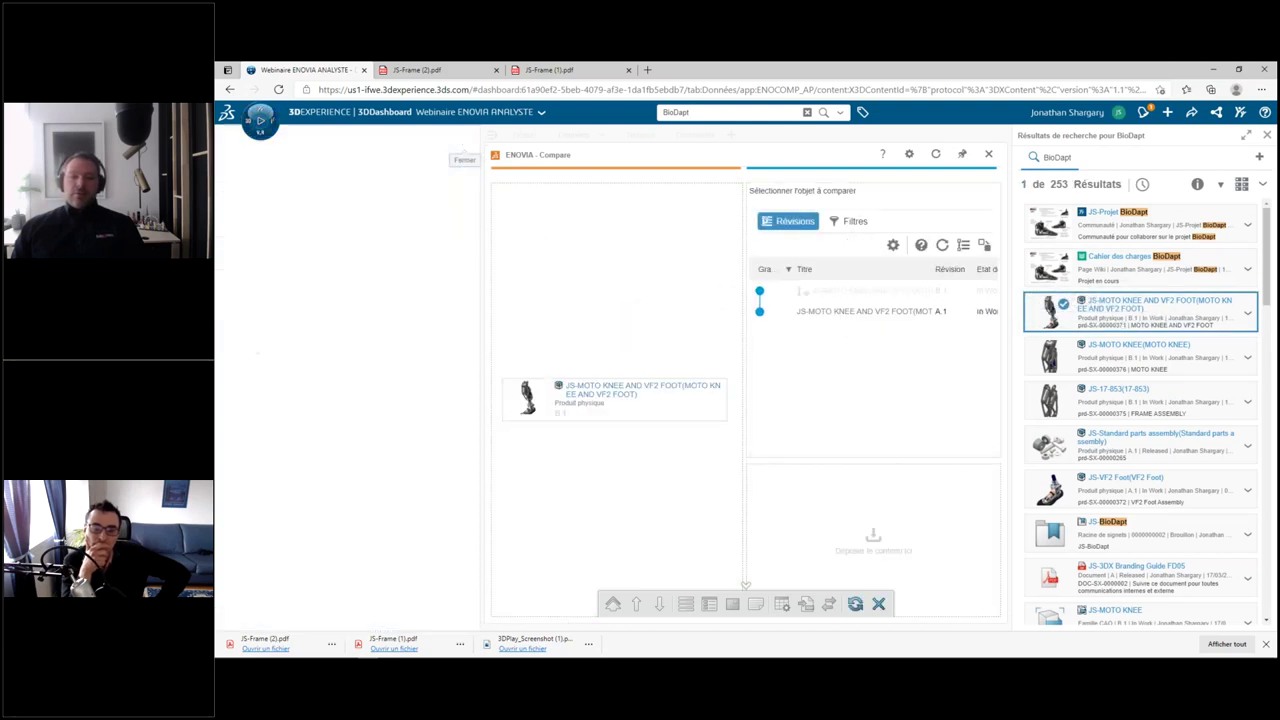
left_click(1266, 135)
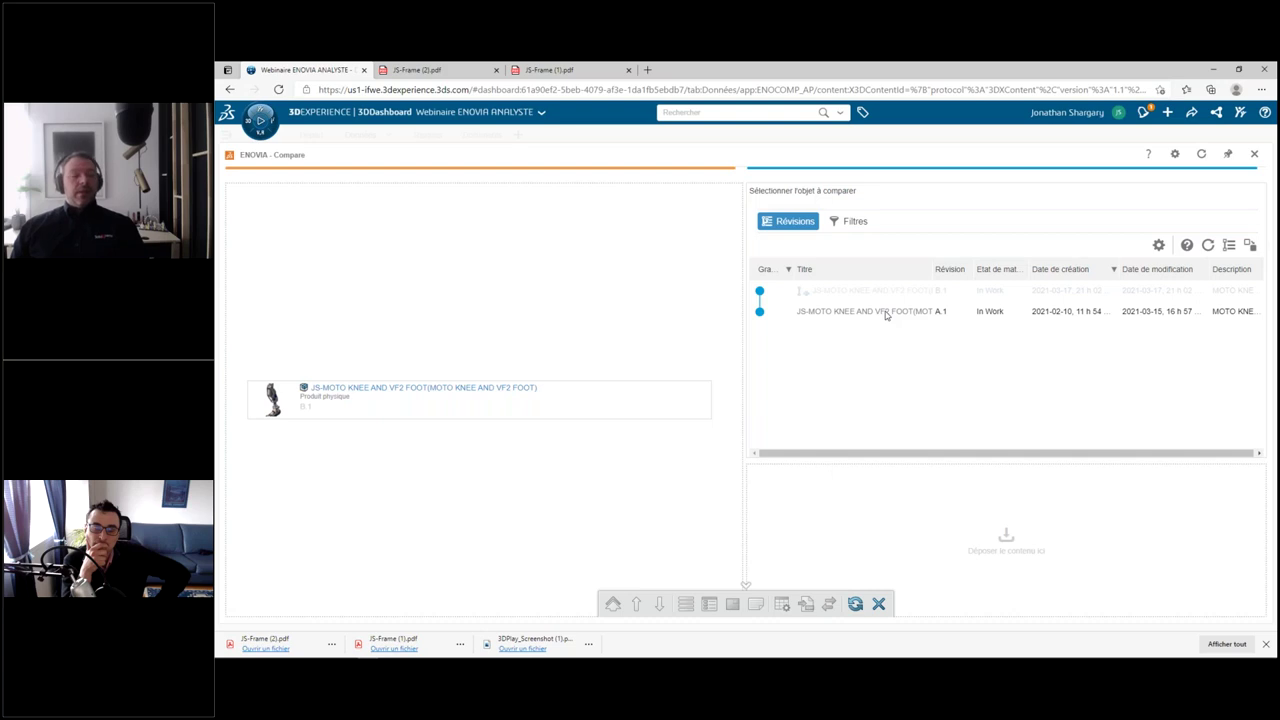
- Pick revision A.1, refresh the comparison, then close the Compare app
left_click(919, 316)
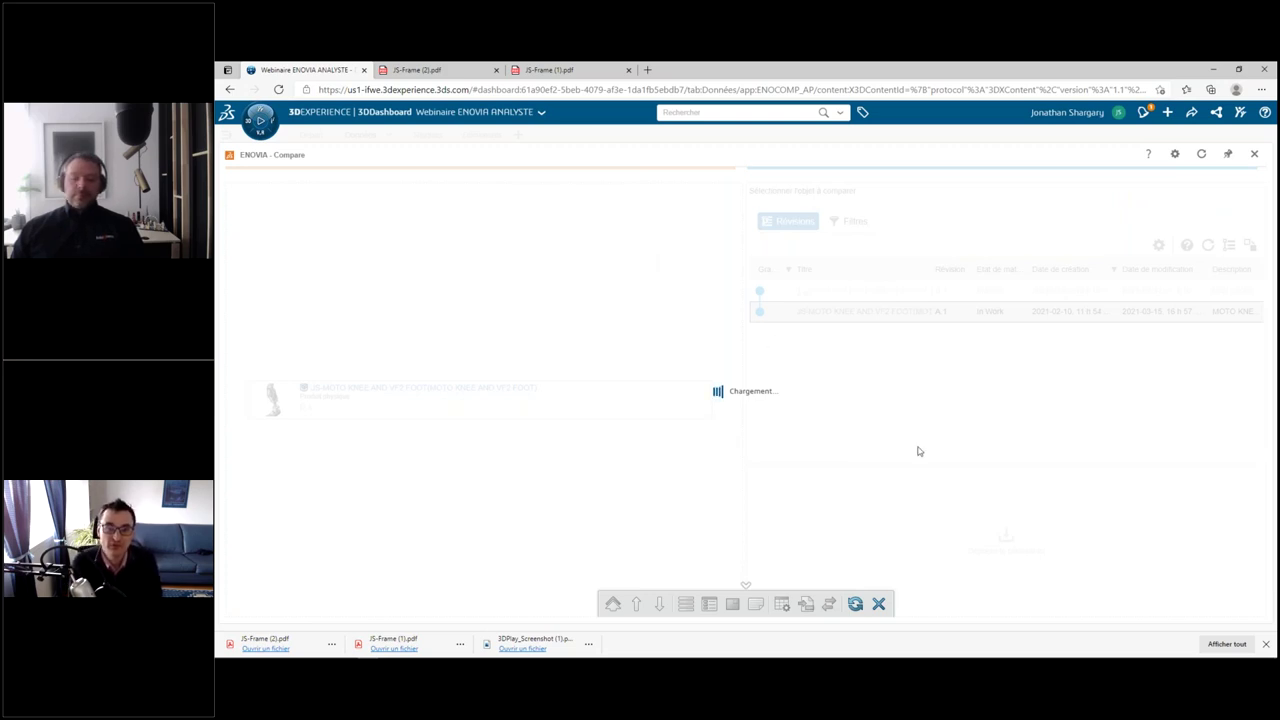
left_click(1267, 645)
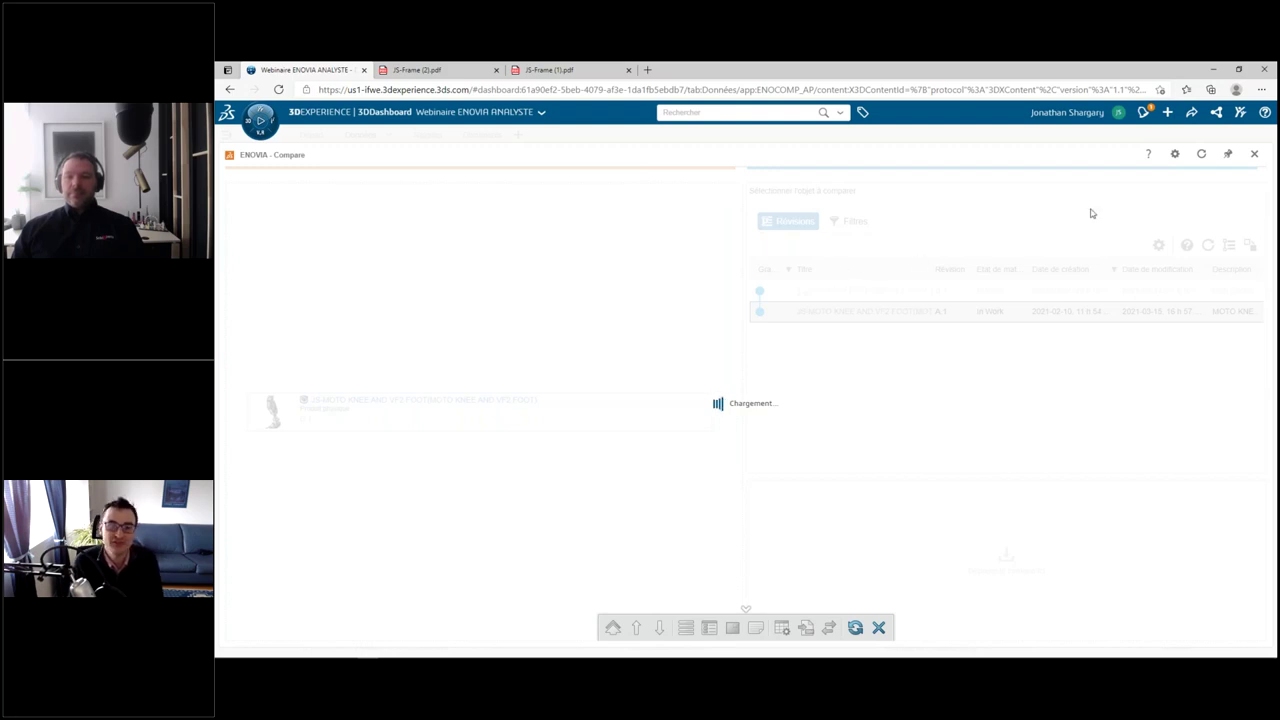
left_click(1194, 160)
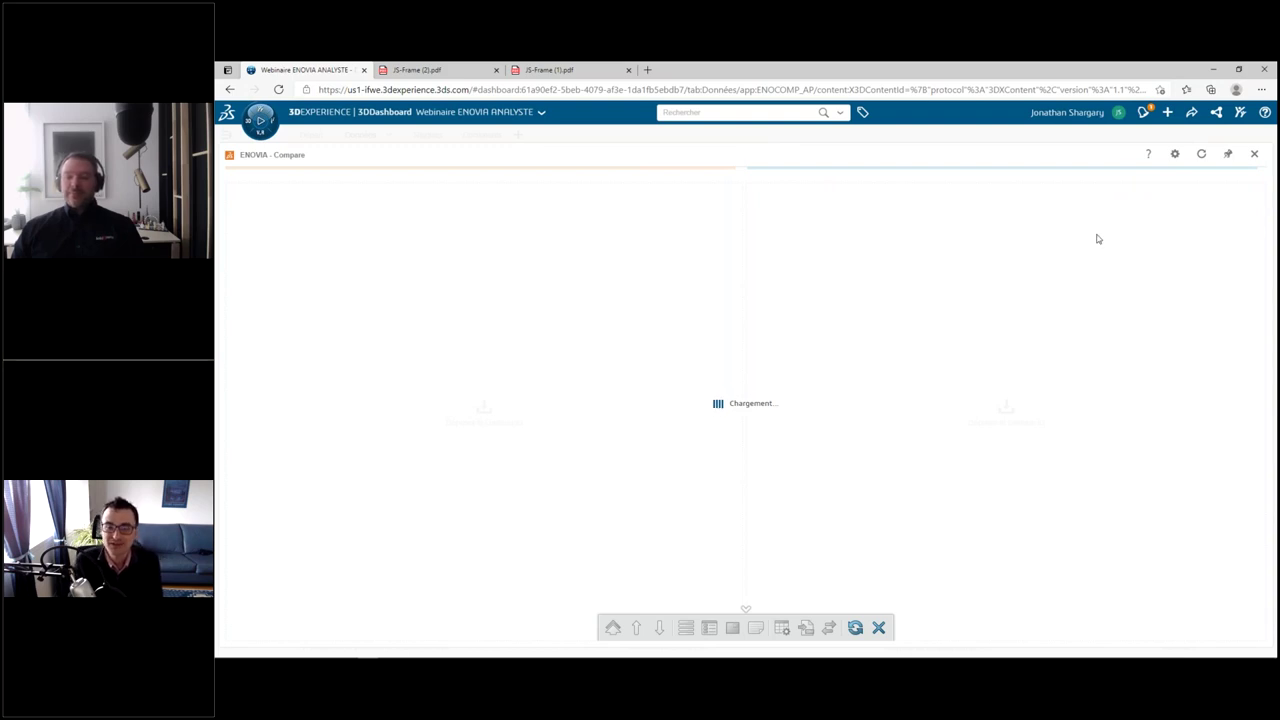
left_click(1253, 154)
- Relaunch Compare with revision A.1 selected, then move Edge aside to reveal the slides
left_click(226, 139)
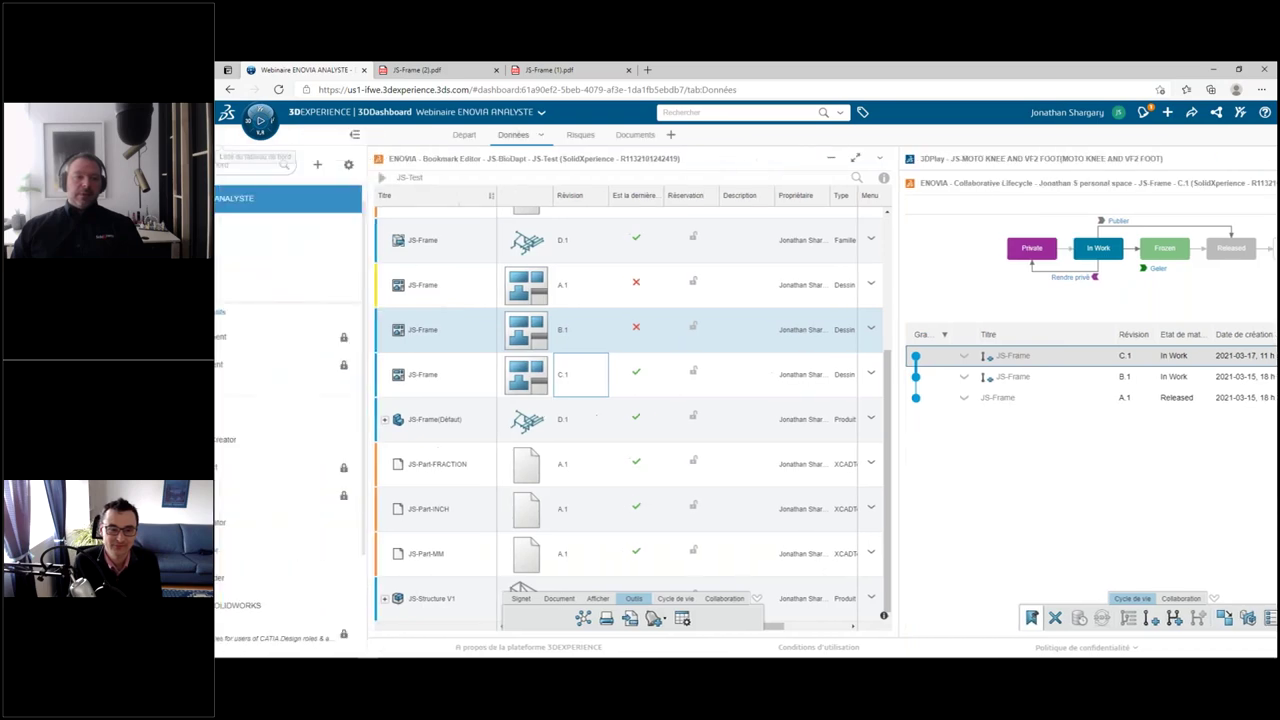
left_click(260, 120)
left_click(243, 337)
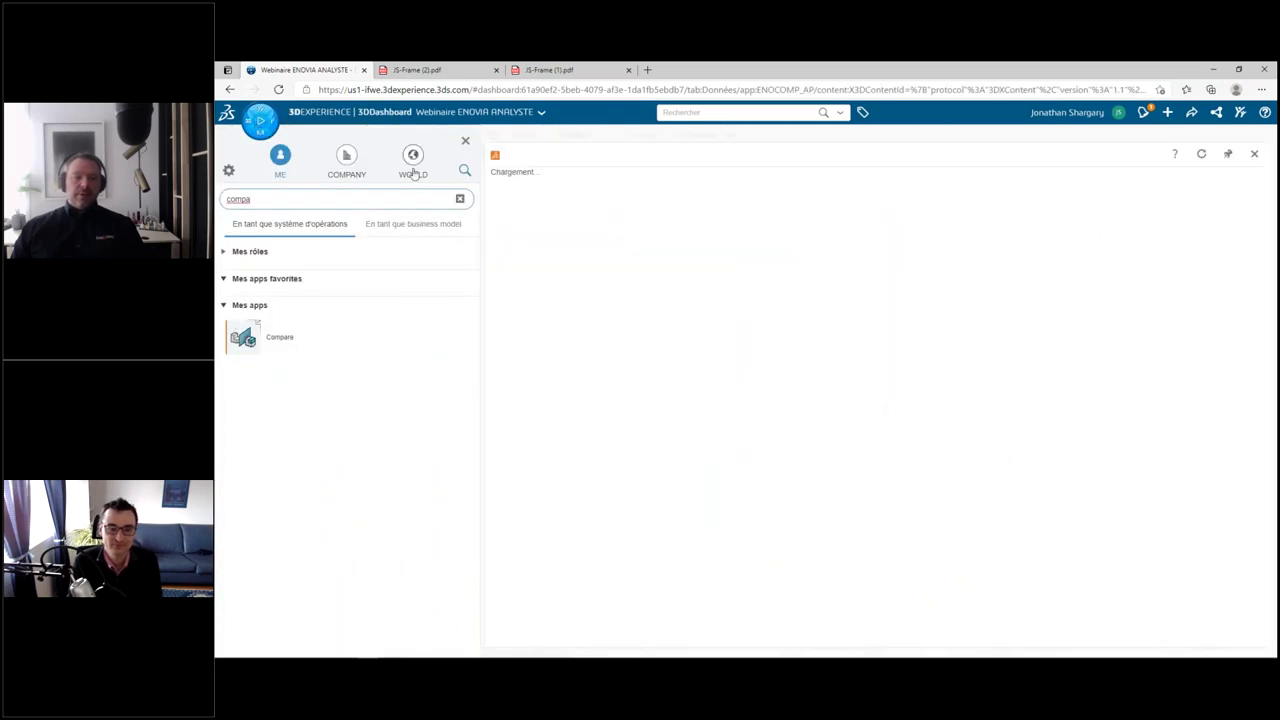
left_click(465, 140)
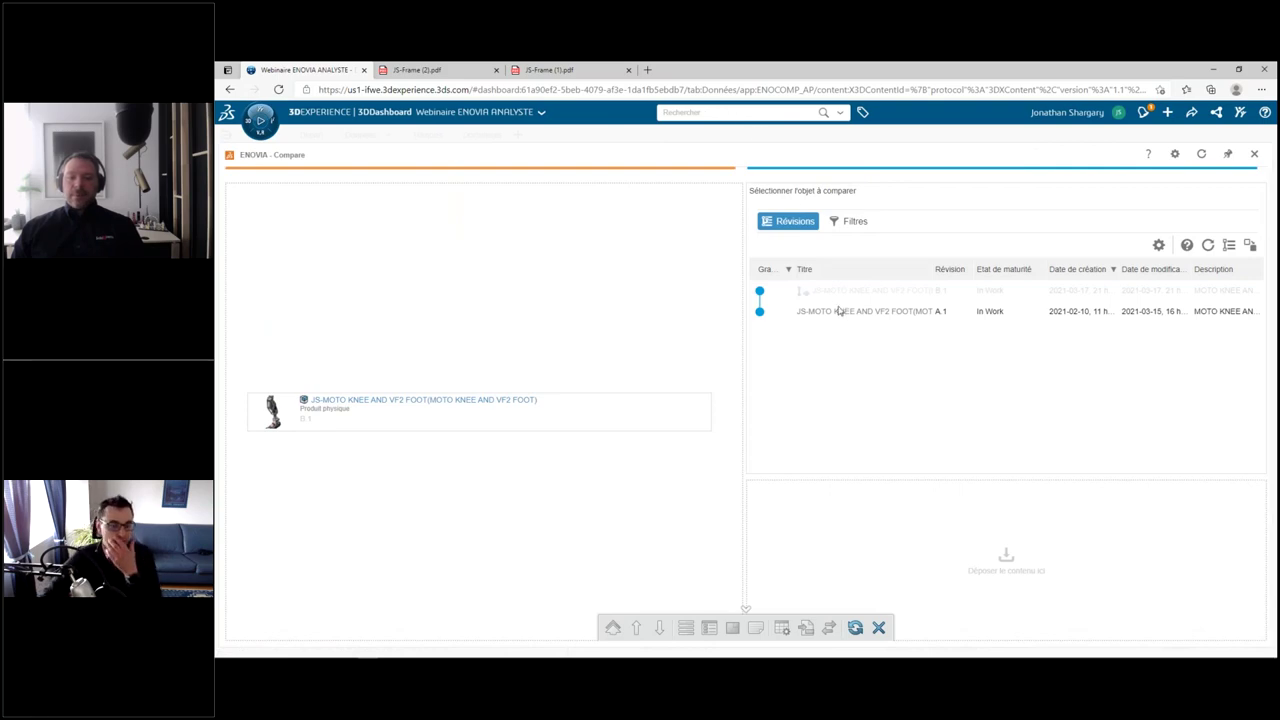
left_click(839, 312)
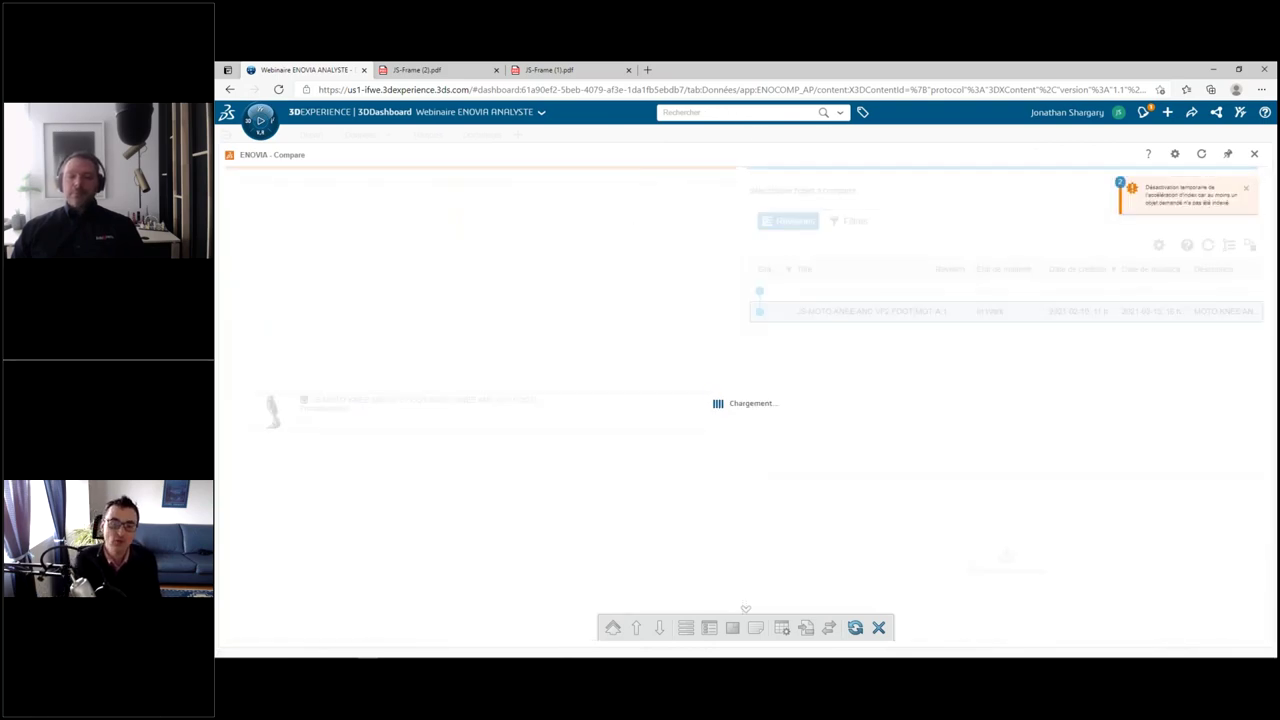
left_click_drag(700, 70, 397, 121)
key("alt+Tab")
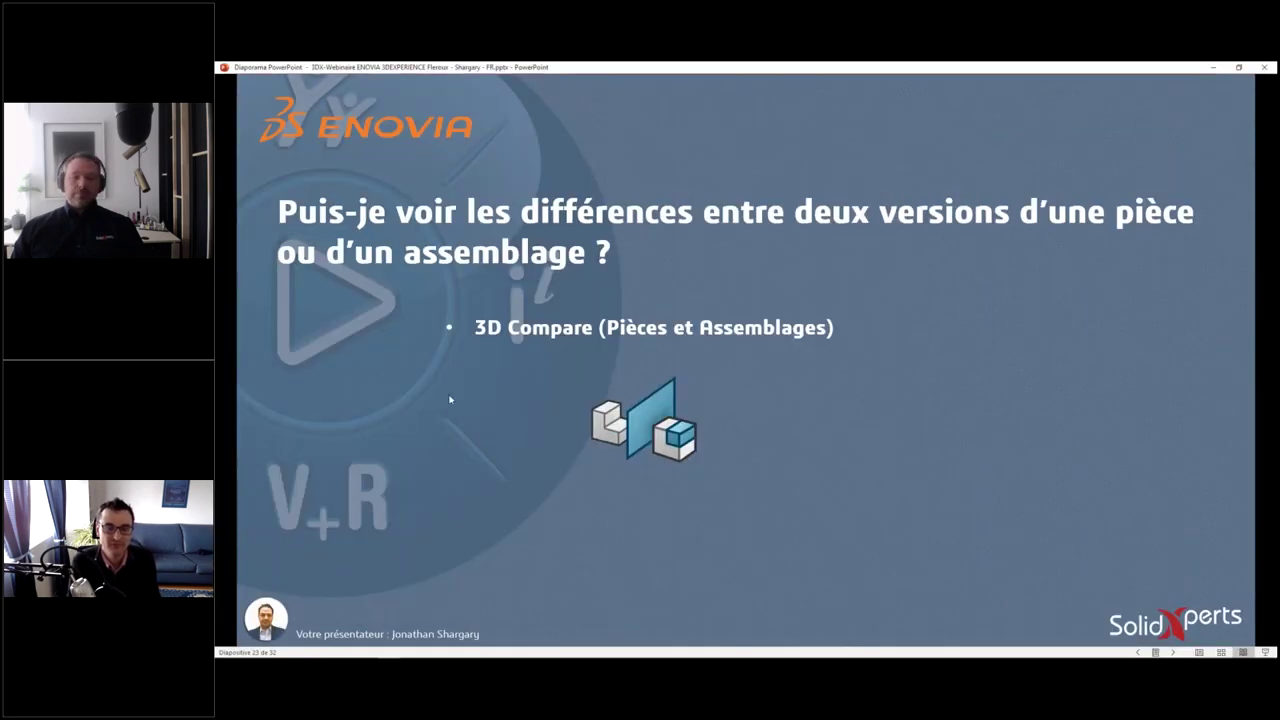
- Advance the slideshow to slide 24 on viewing history and reverting a change
left_click(352, 371)
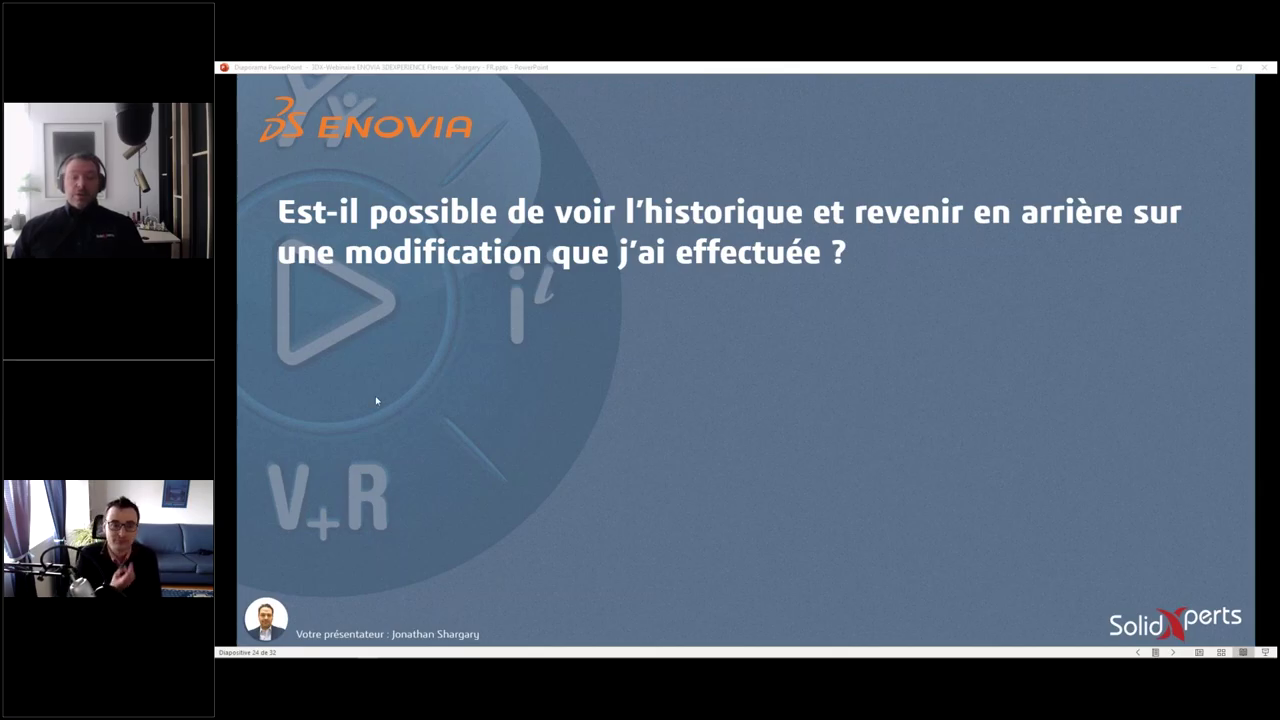
- Reveal both Avec SOLIDWORKS answers on slide 24, then advance to slide 25 on maturity state
key("Right")
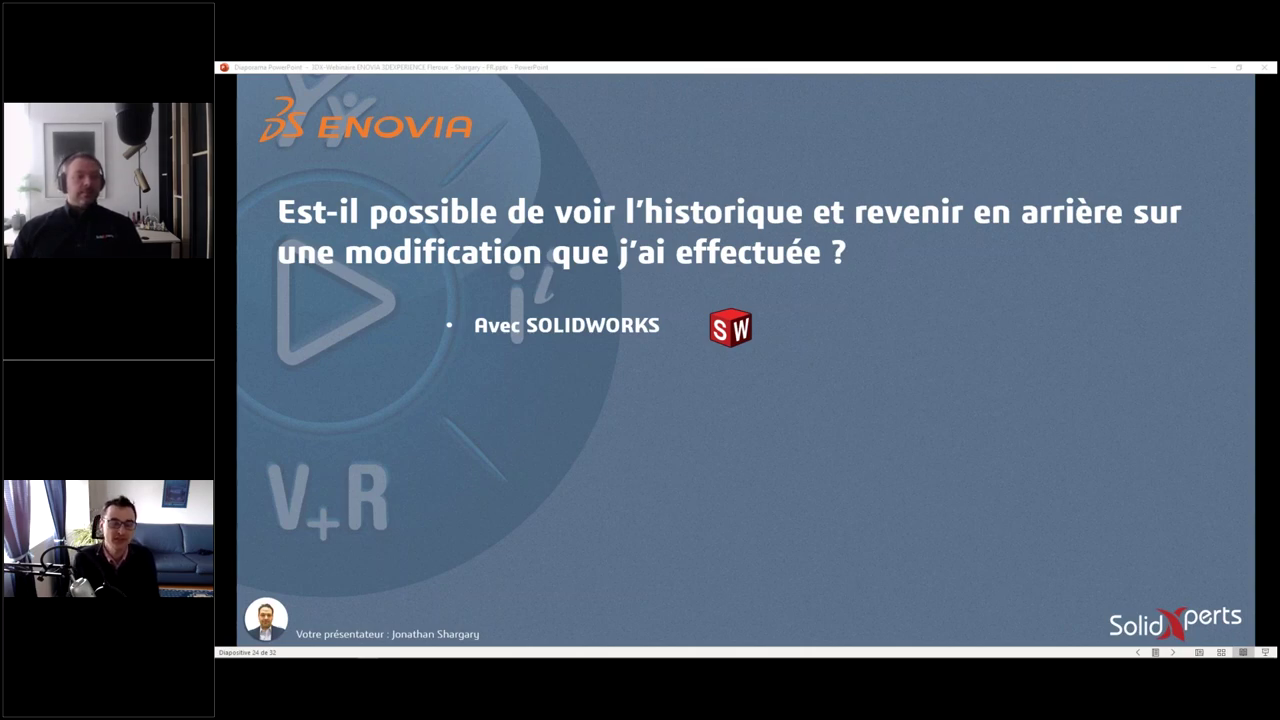
left_click(369, 385)
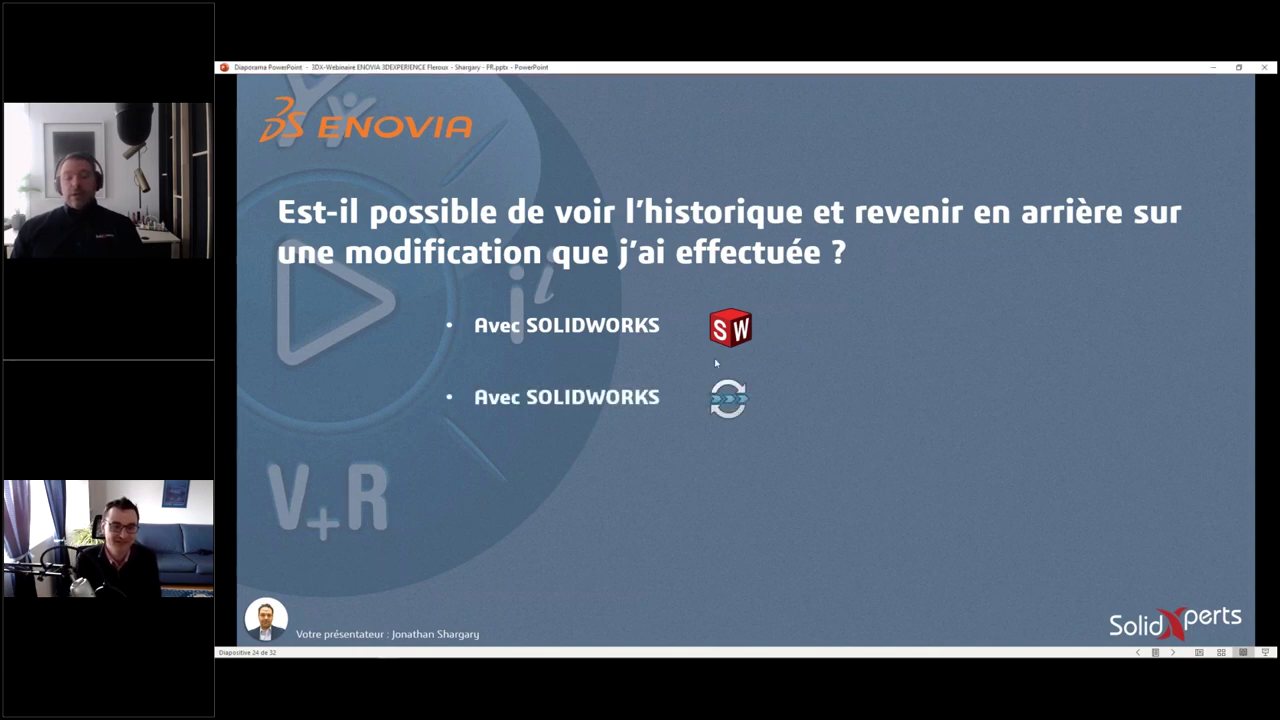
left_click(441, 390)
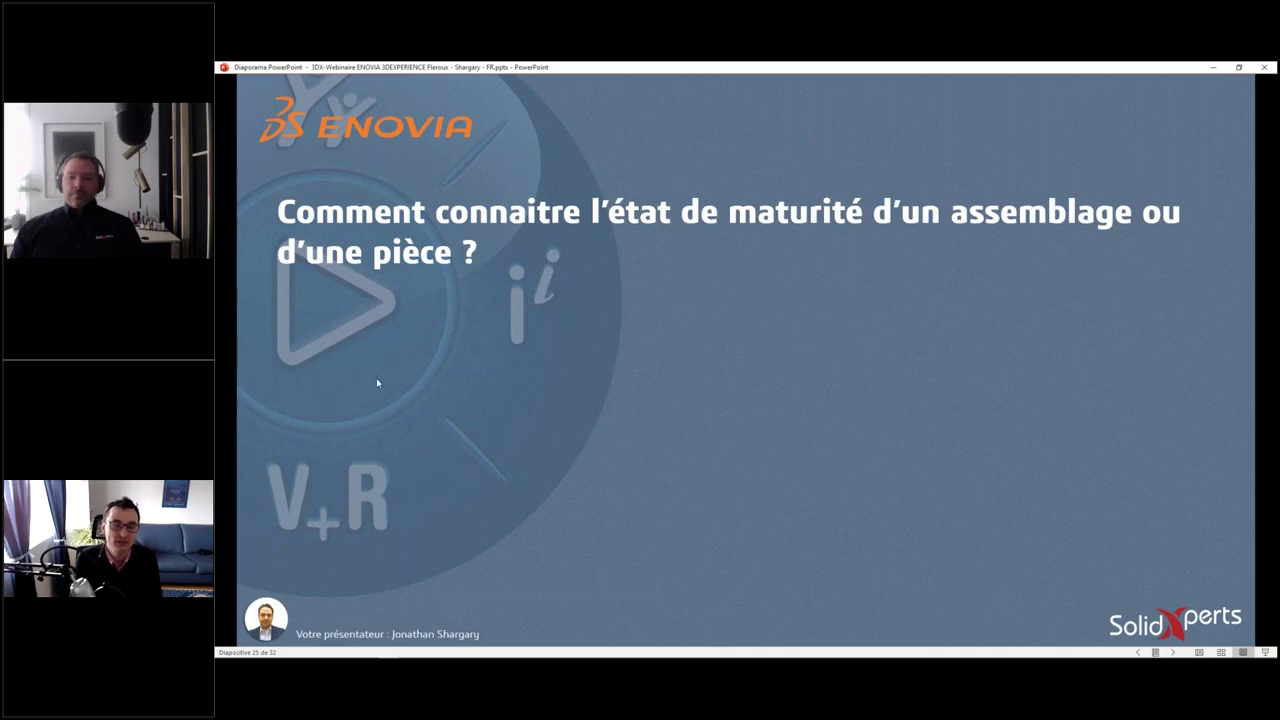
- Reveal the 'Partout dans ENOVIA / SOLIDWORKS' answer, then switch to the SOLIDWORKS knee assembly window
key("Right")
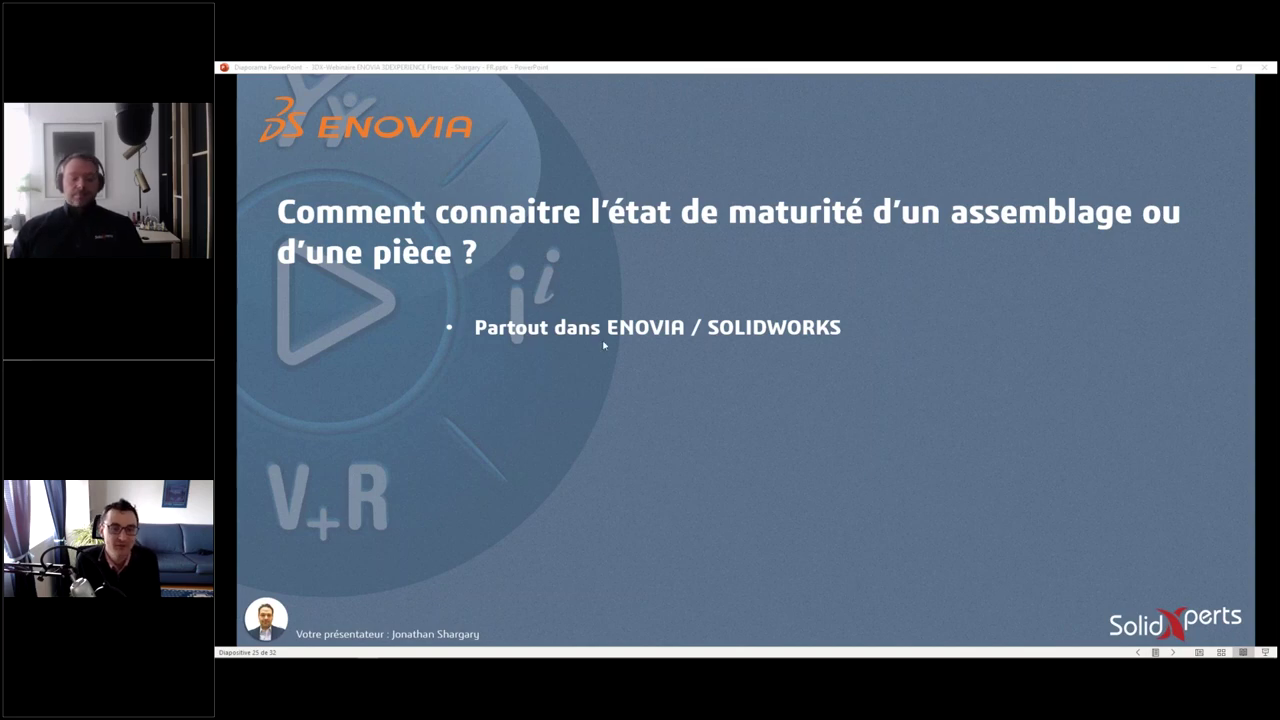
key("super+Tab")
- Check the Maturity of the JS-MOTO KNEE B.1 assembly, which shows In Work
left_click(640, 200)
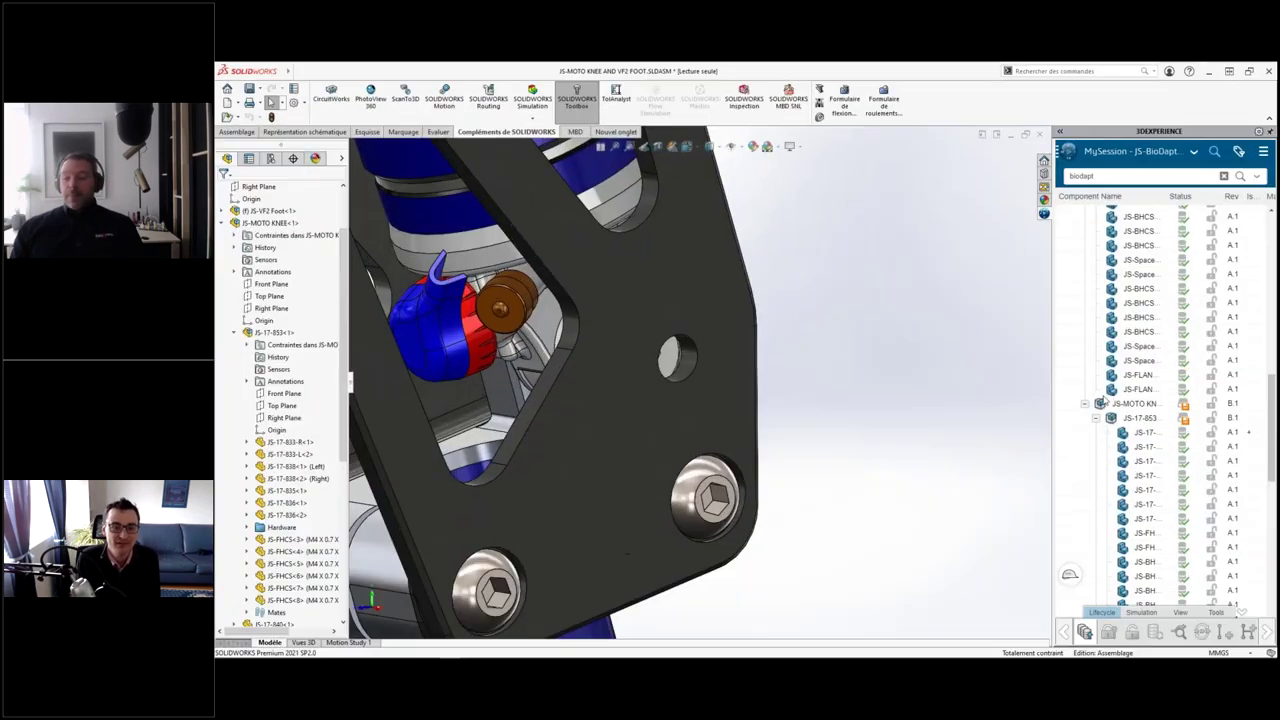
right_click(1108, 402)
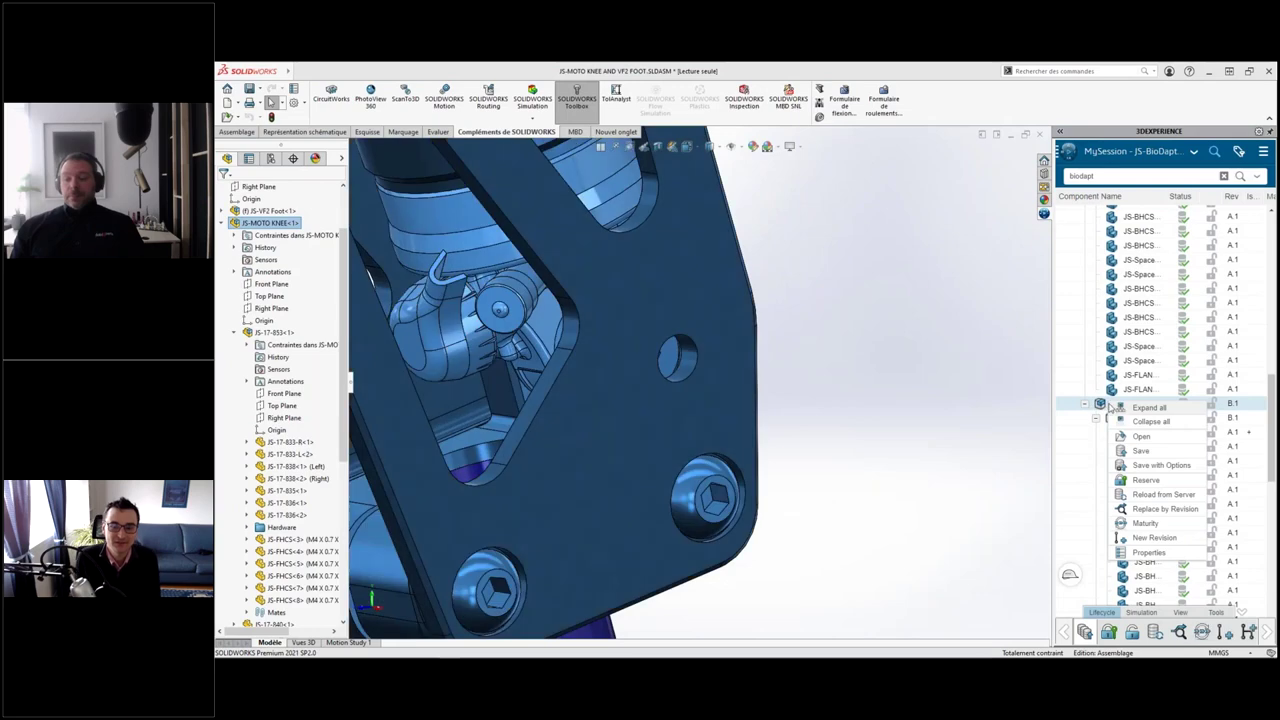
left_click(1146, 524)
double_click(1064, 133)
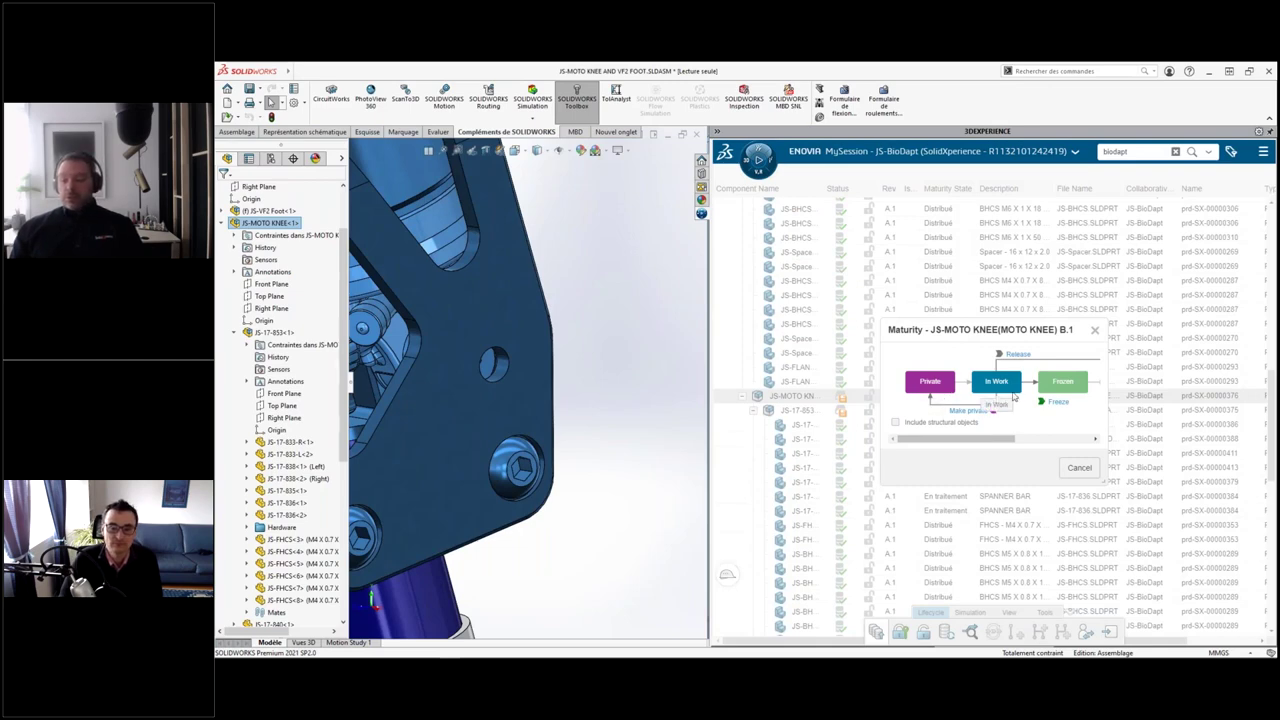
left_click_drag(1000, 438, 1075, 441)
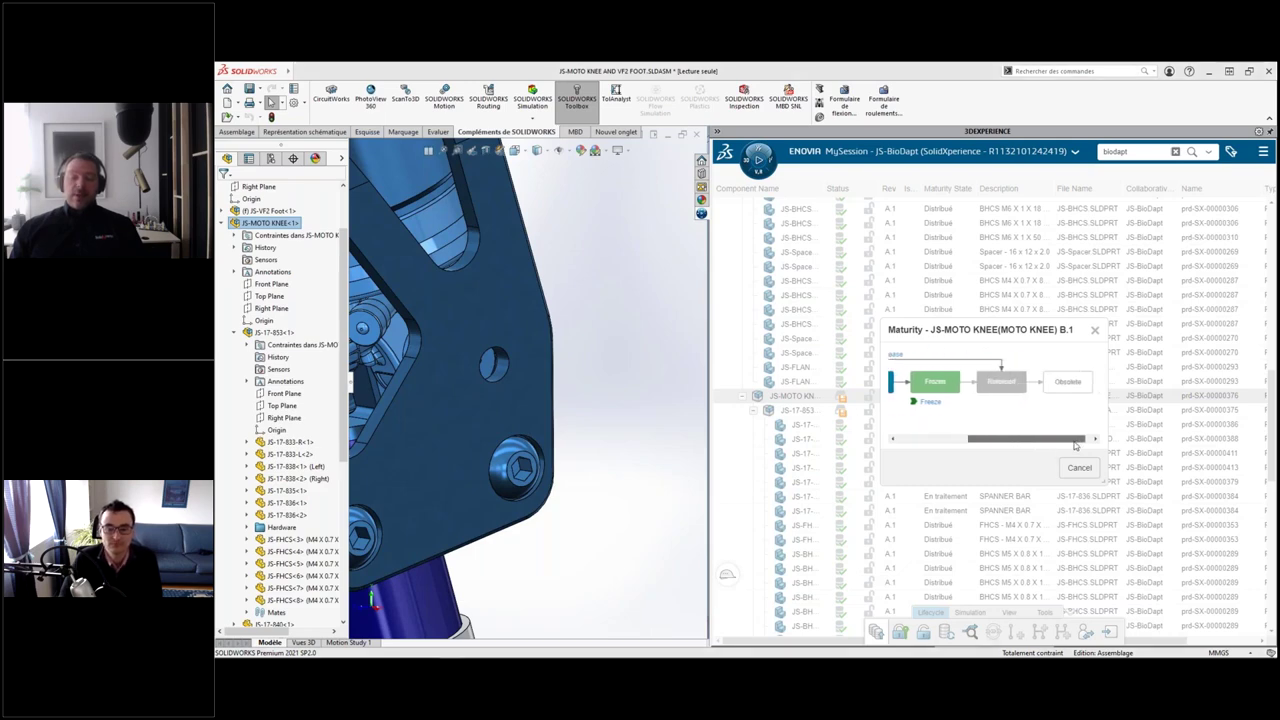
left_click(1093, 332)
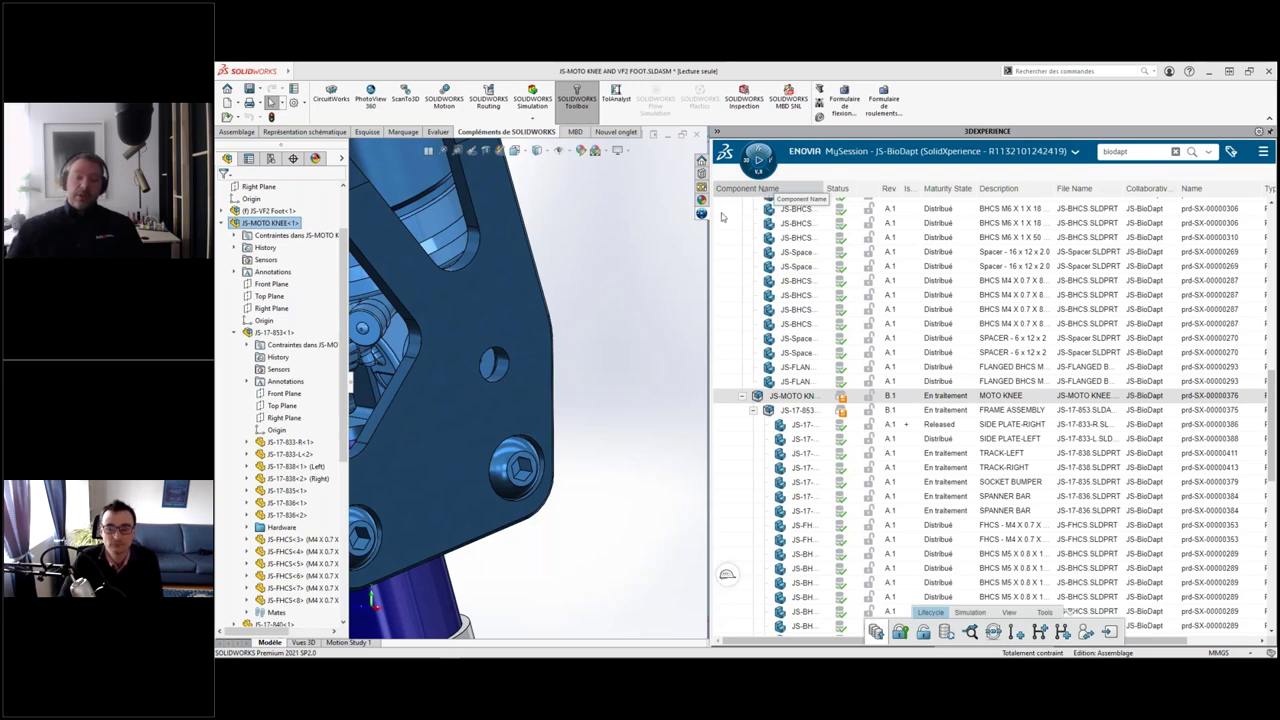
- Dock the 3DEXPERIENCE component list back beside the model and return to PowerPoint
left_click(717, 135)
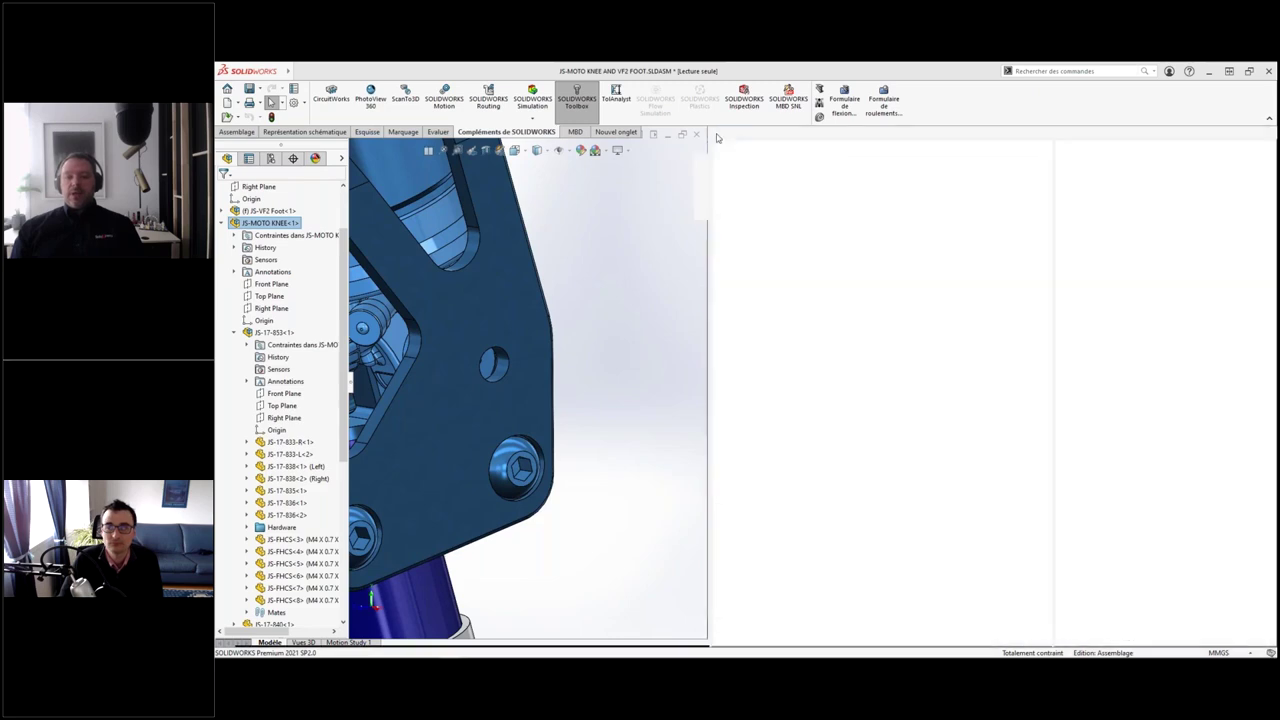
left_click_drag(717, 135, 1053, 135)
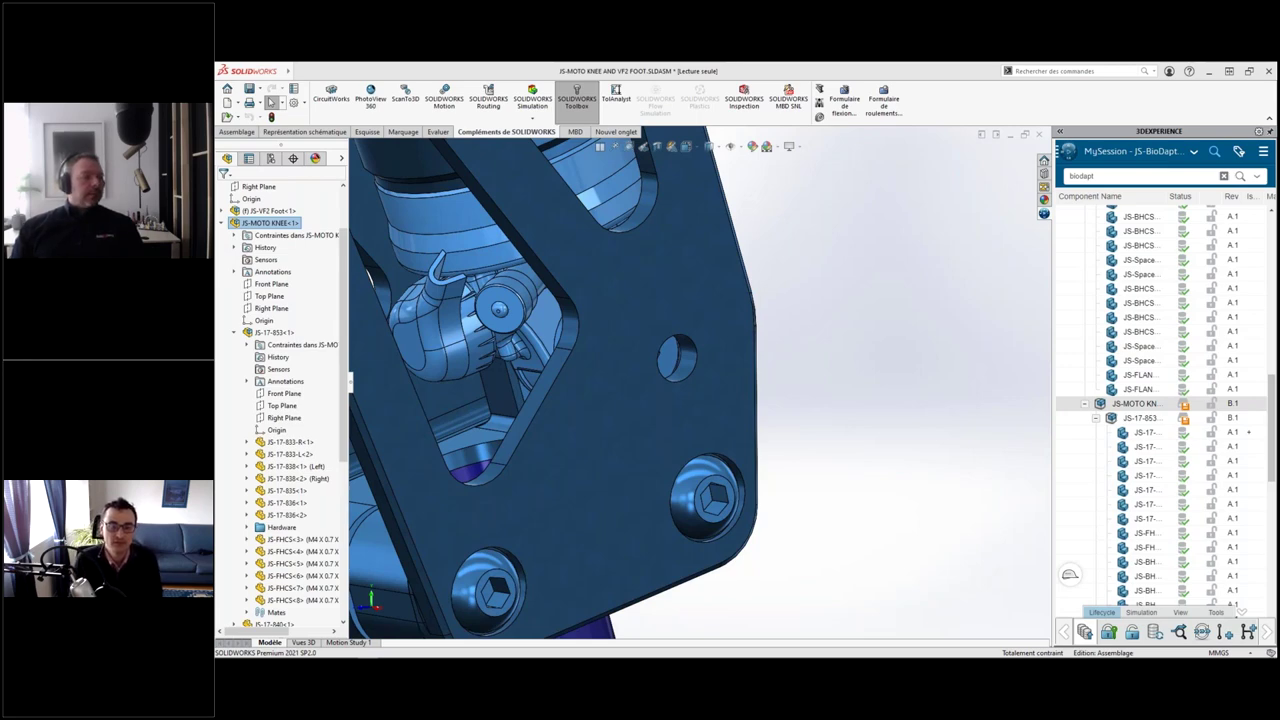
key("super+Tab")
- Return to the slideshow and advance to slide 26 on automatic document generation in ENOVIA
left_click(629, 206)
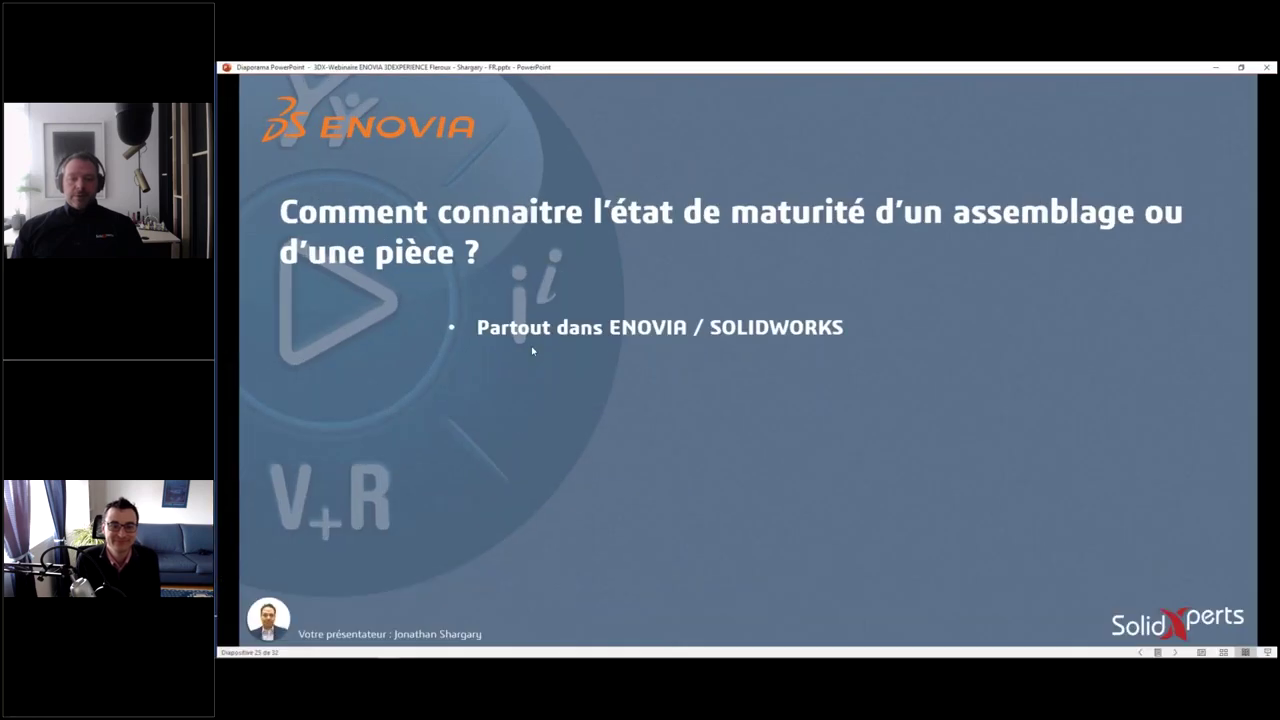
left_click(386, 336)
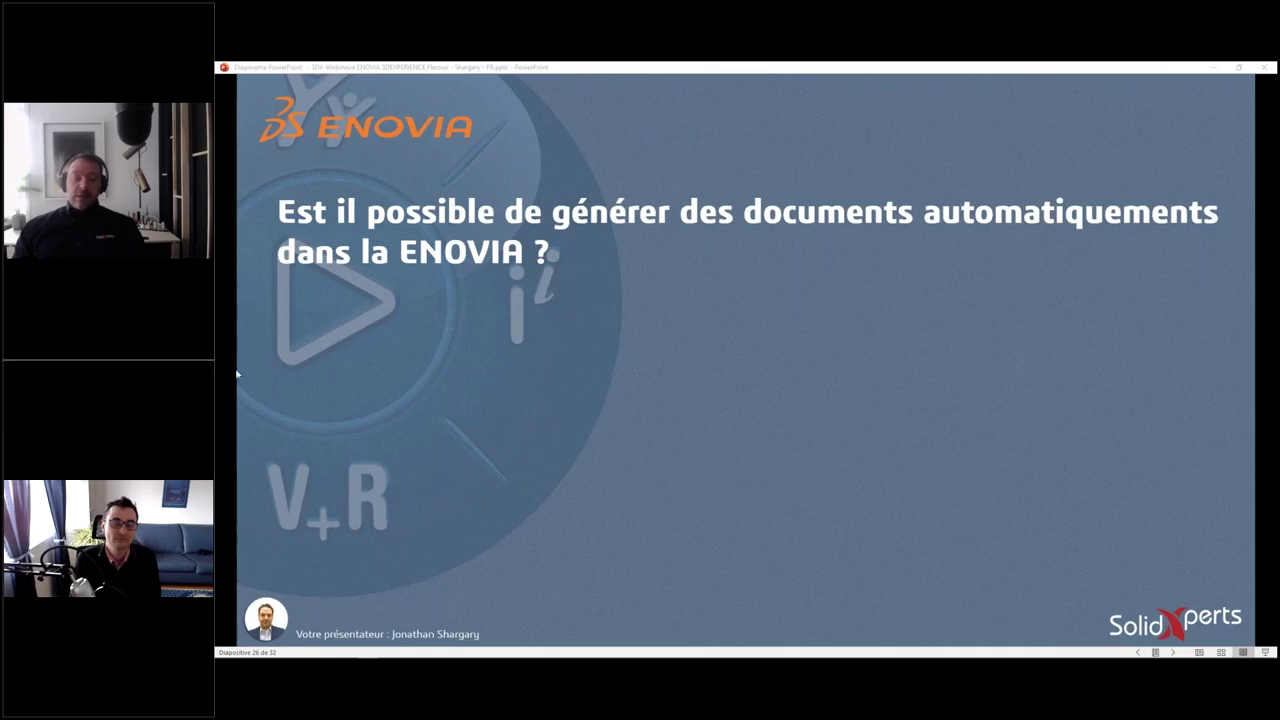
- Reveal the 'PDF de mises en plan' and 'STEP de modèles 3D' answers, then advance to slide 27
left_click(363, 398)
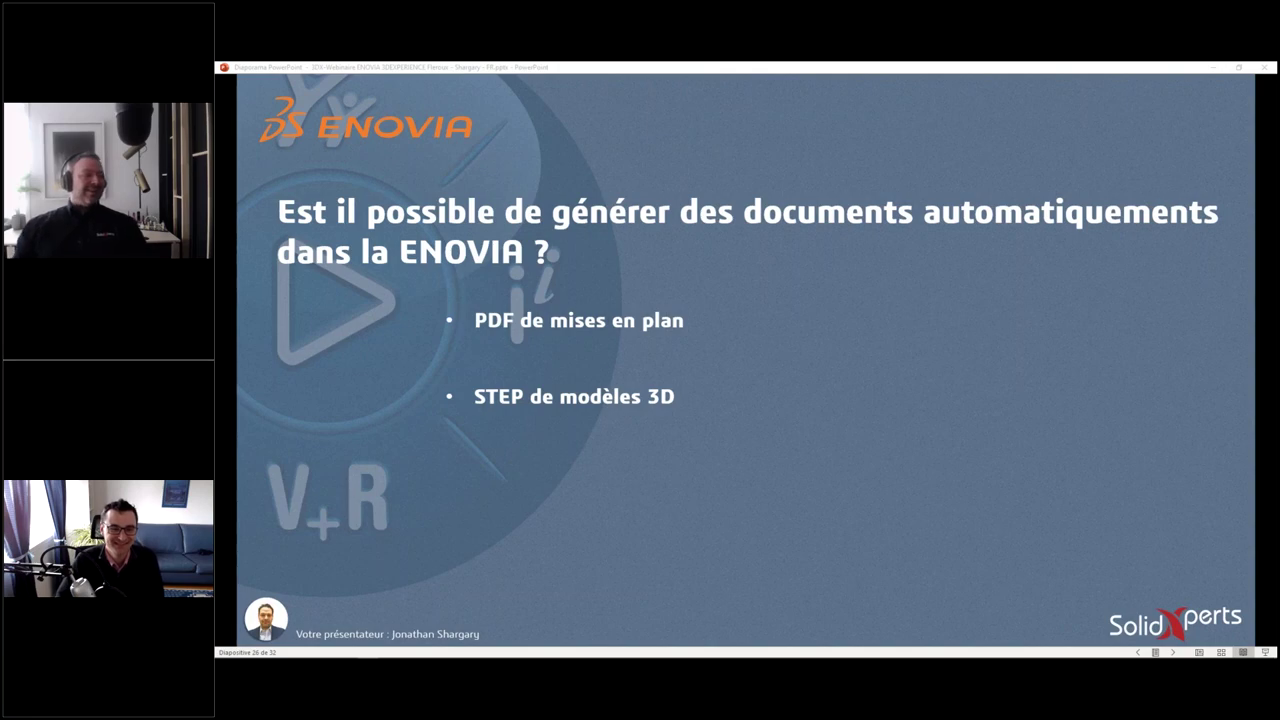
left_click(351, 366)
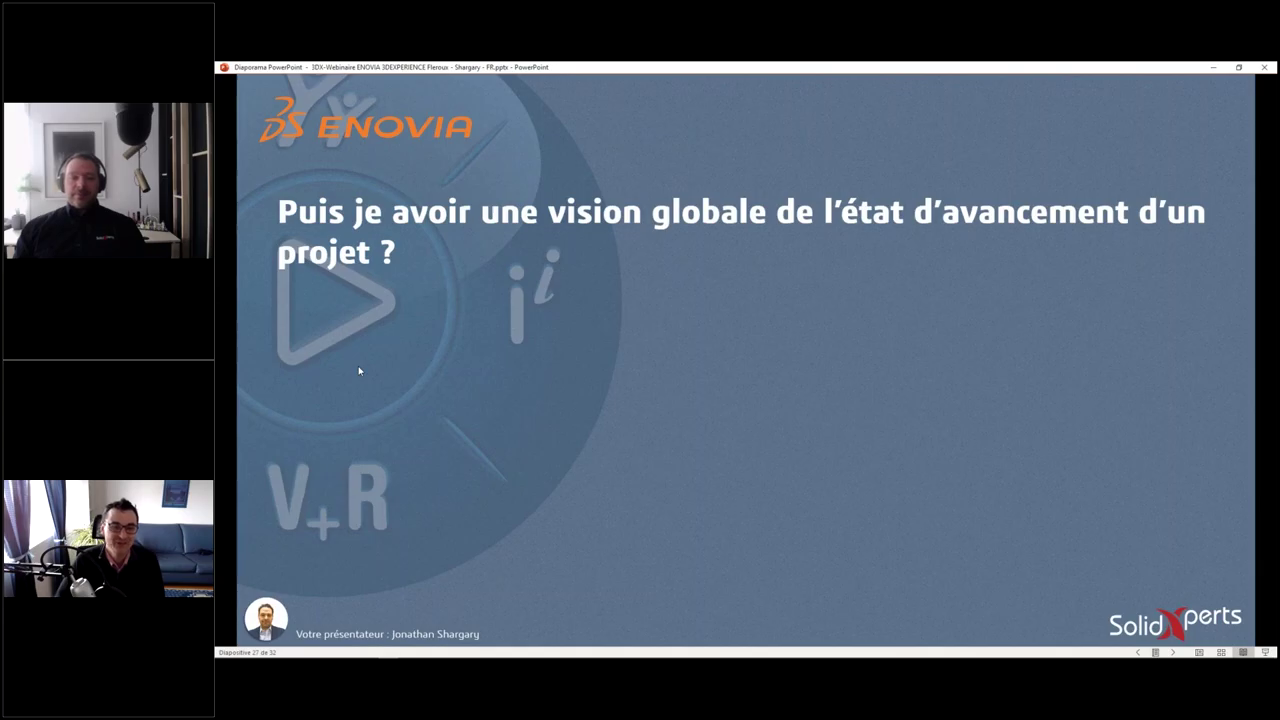
- Reveal 'Les 6Wtags avec le 3DPlayer', reach slide 28 on exporting data, then bring 3DEXPERIENCE forward
key("Right")
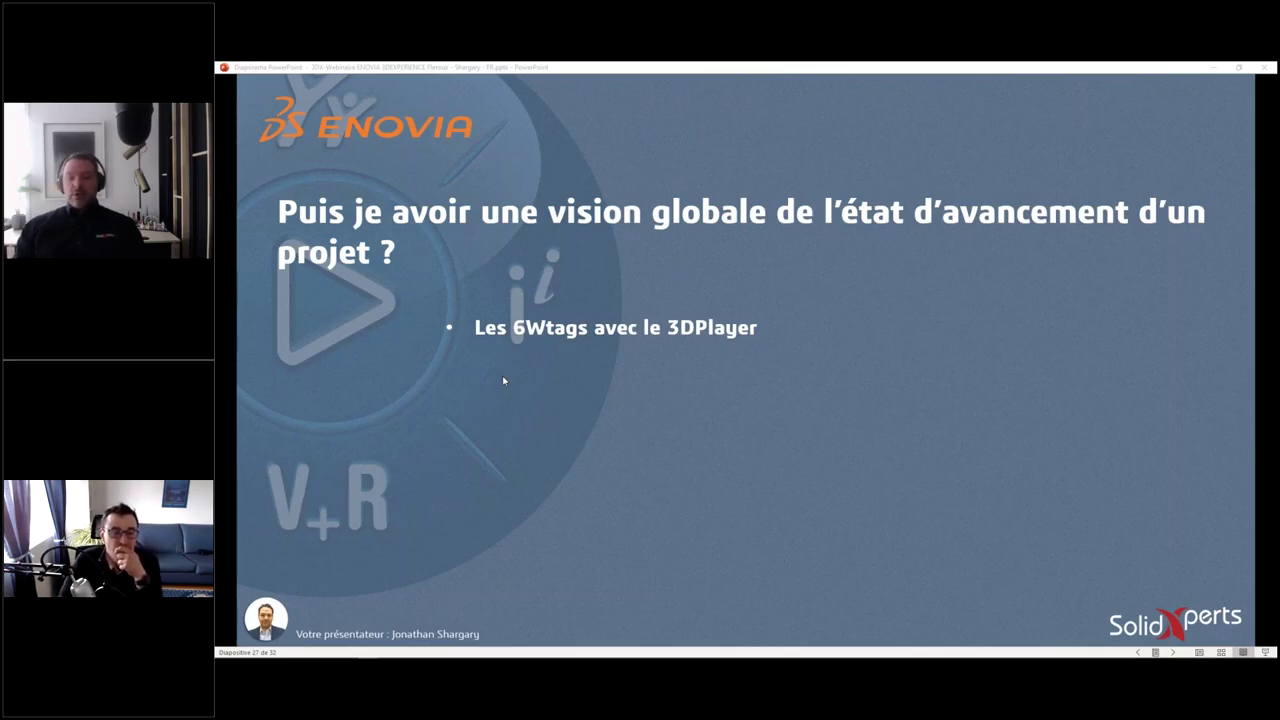
left_click(443, 371)
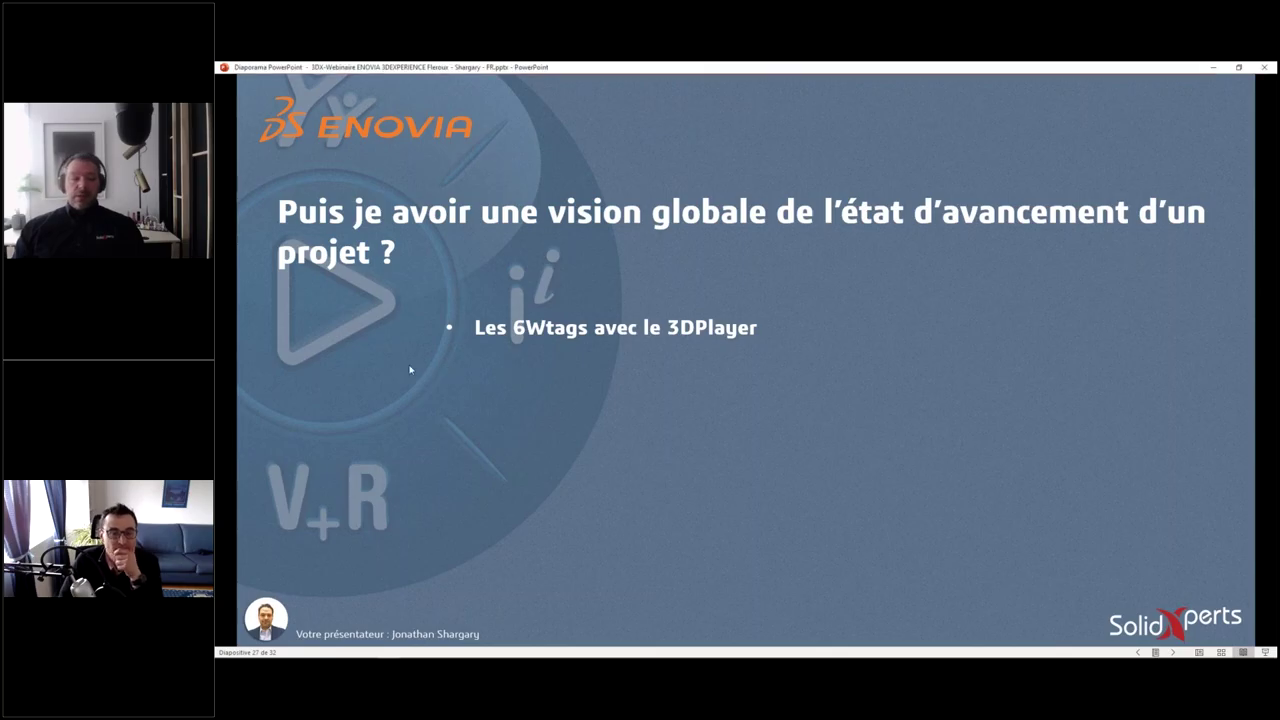
left_click(410, 370)
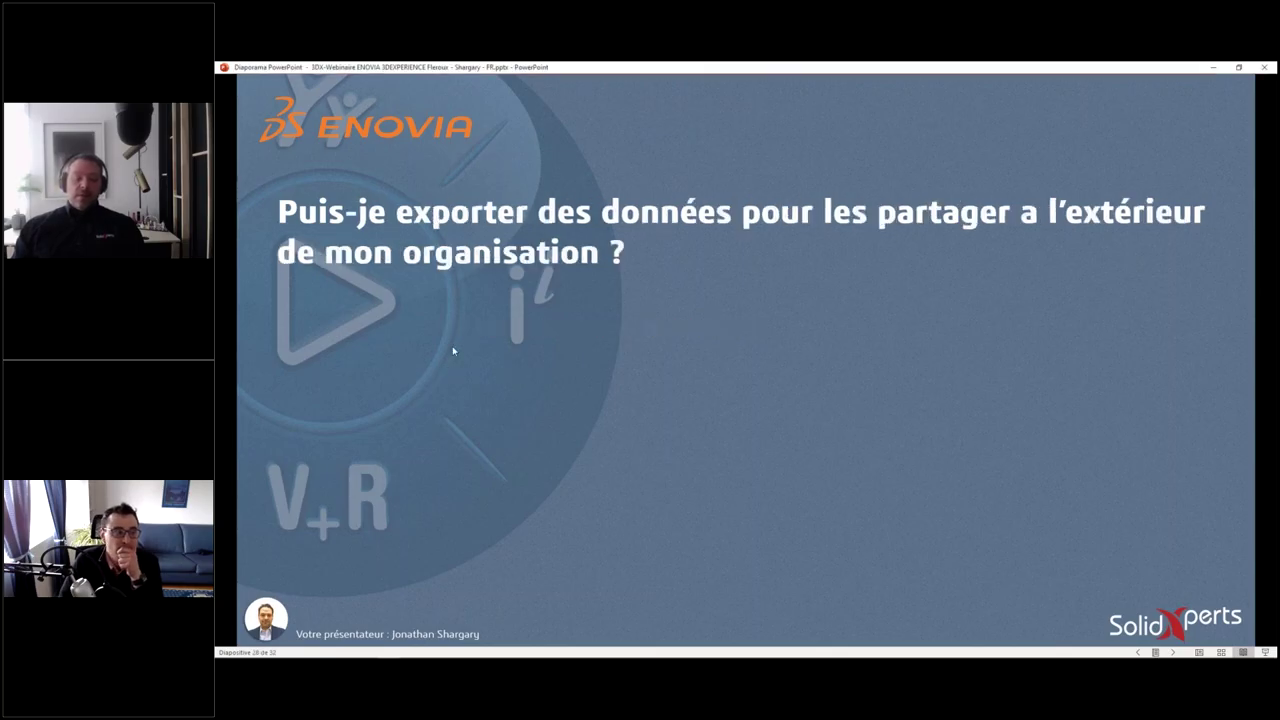
key("Left")
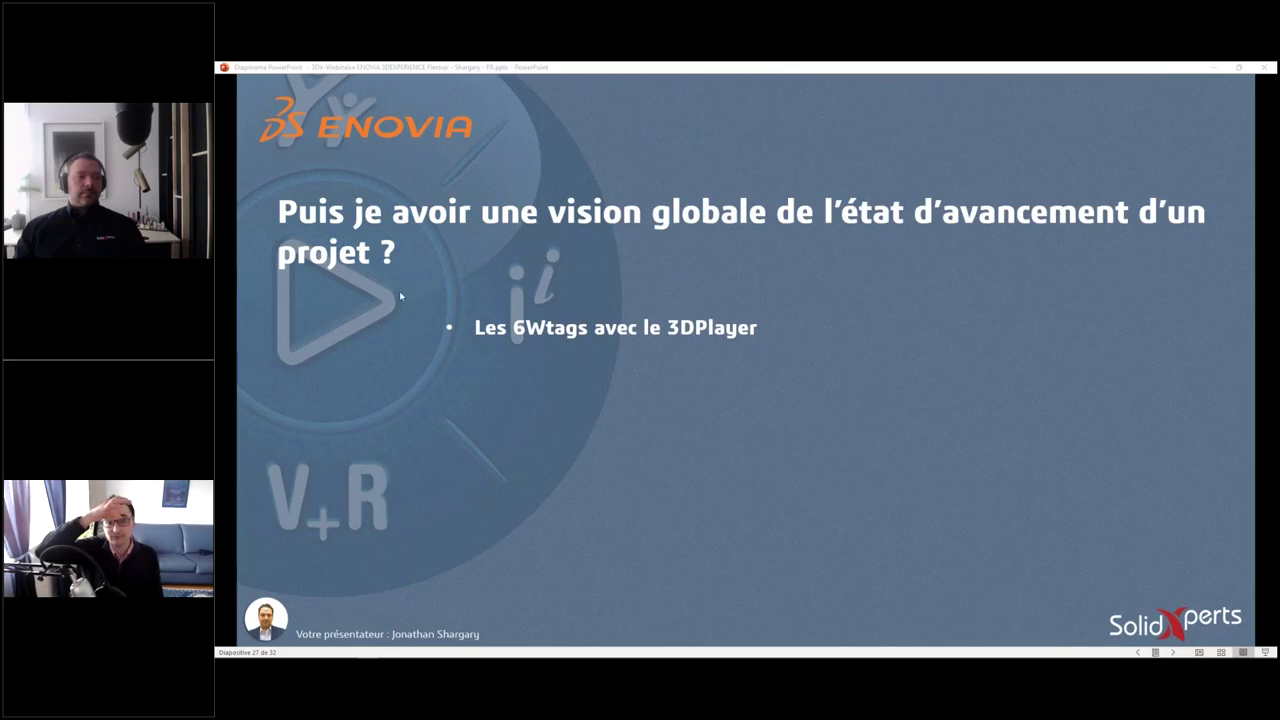
left_click(403, 374)
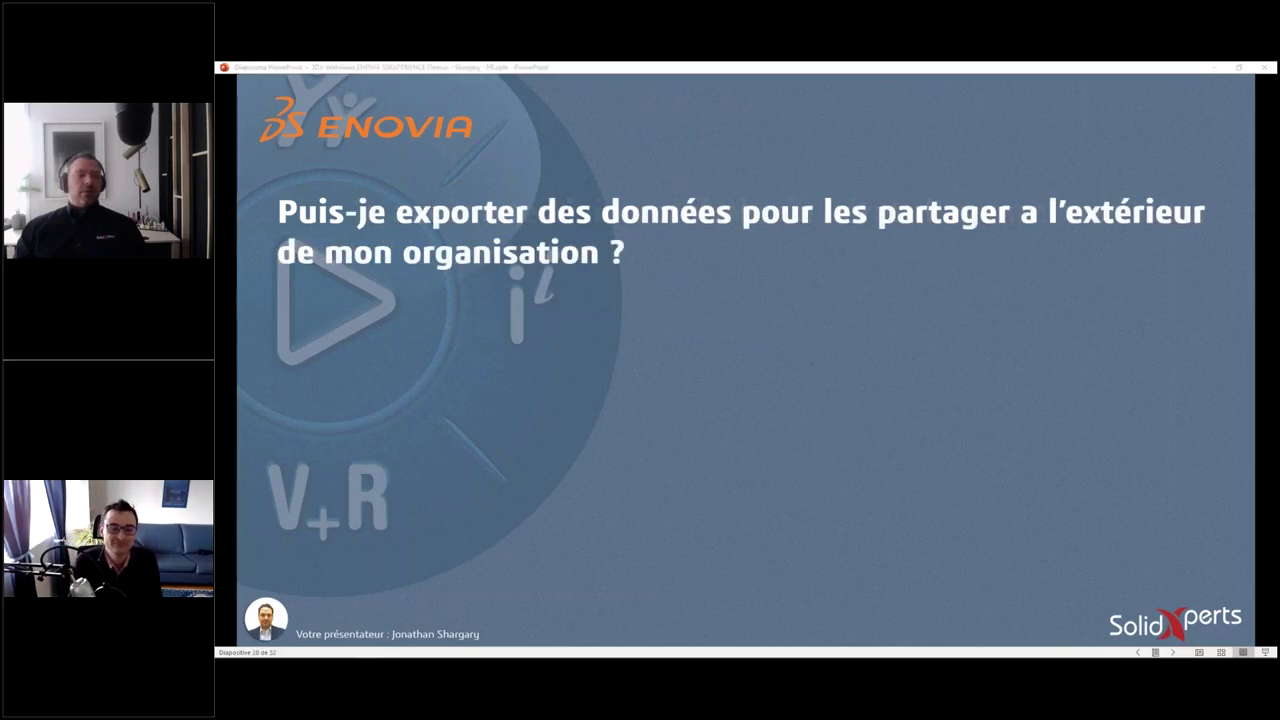
left_click_drag(220, 149, 749, 149)
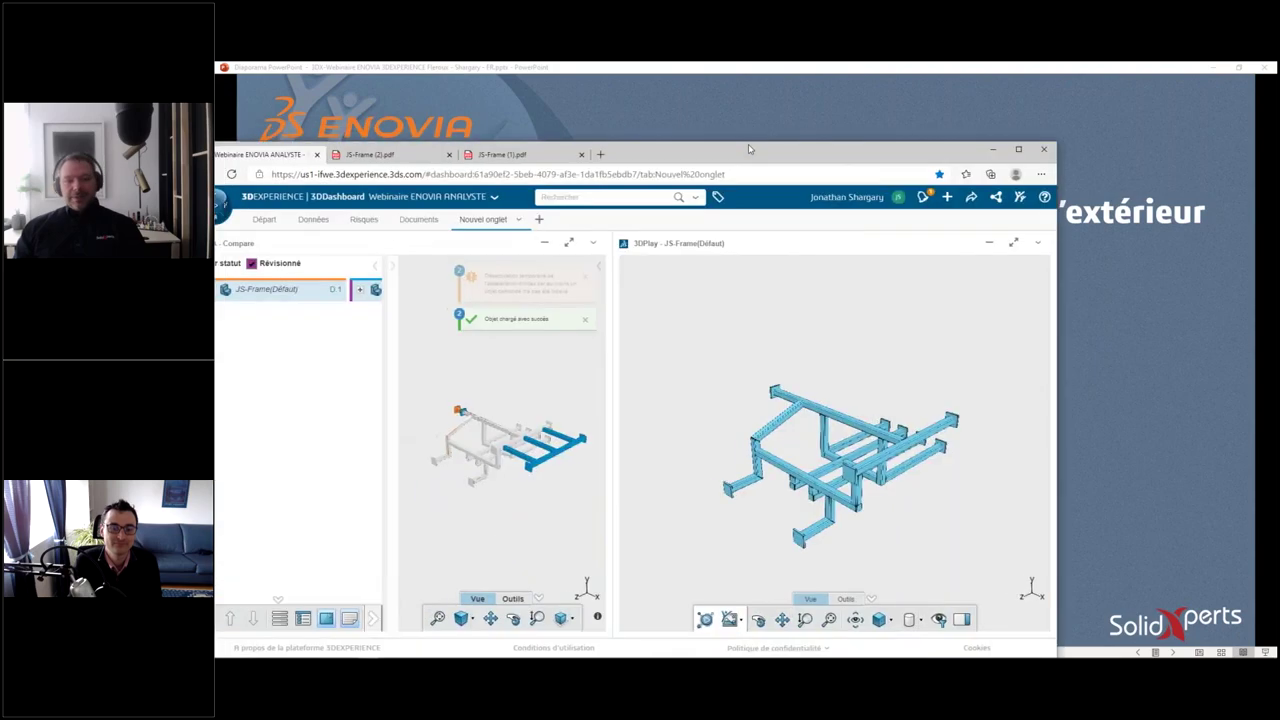
- Maximize the browser and enlarge the JS-Frame Compare widget with Agrandir
double_click(749, 149)
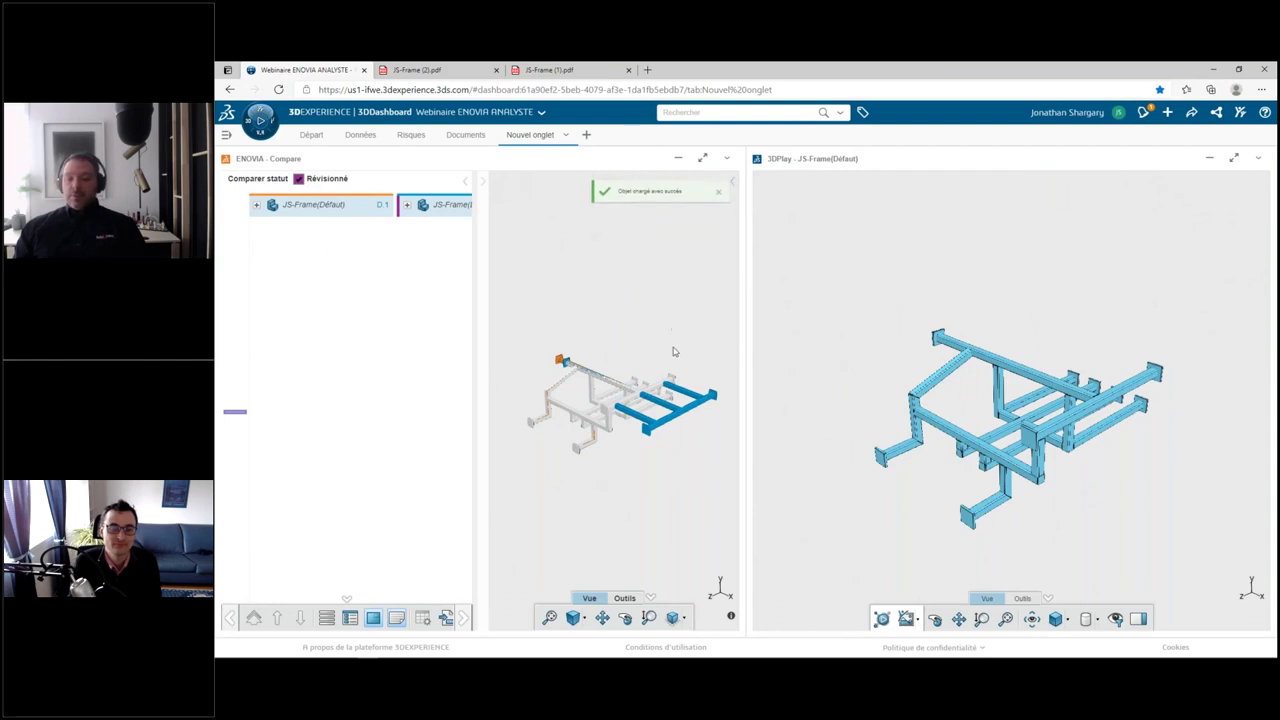
left_click(700, 162)
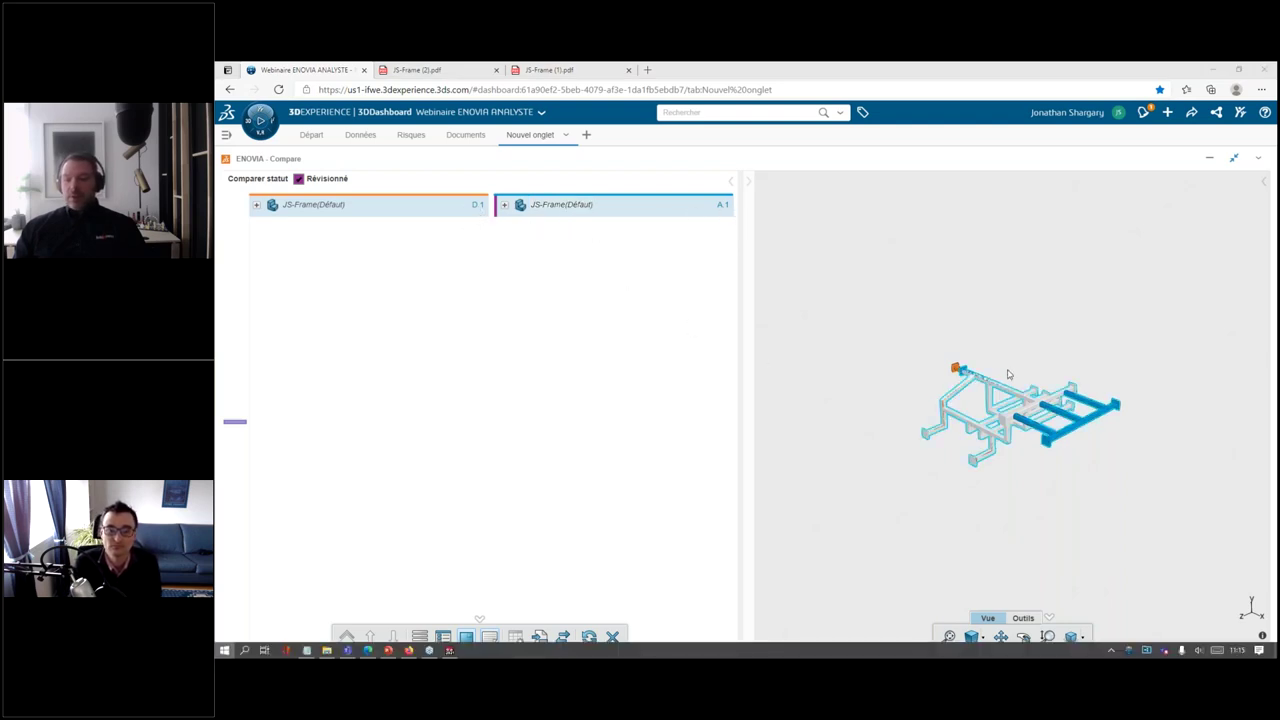
key("super")
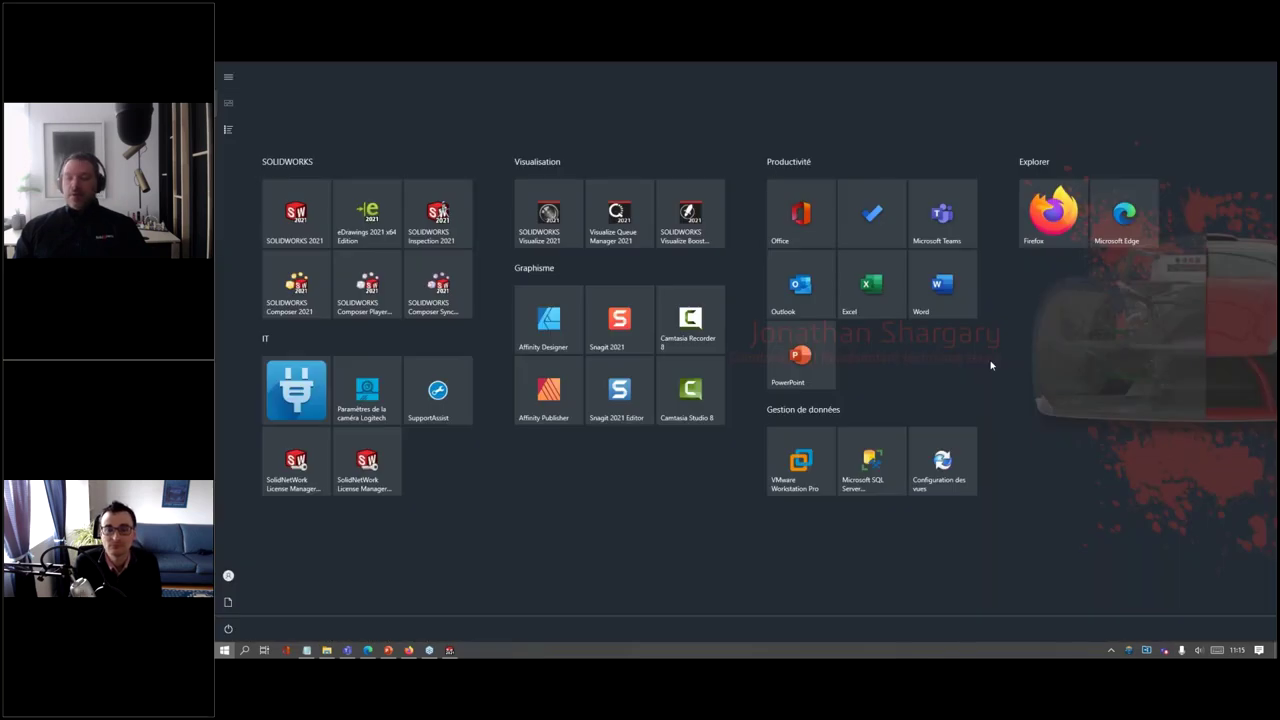
key("super")
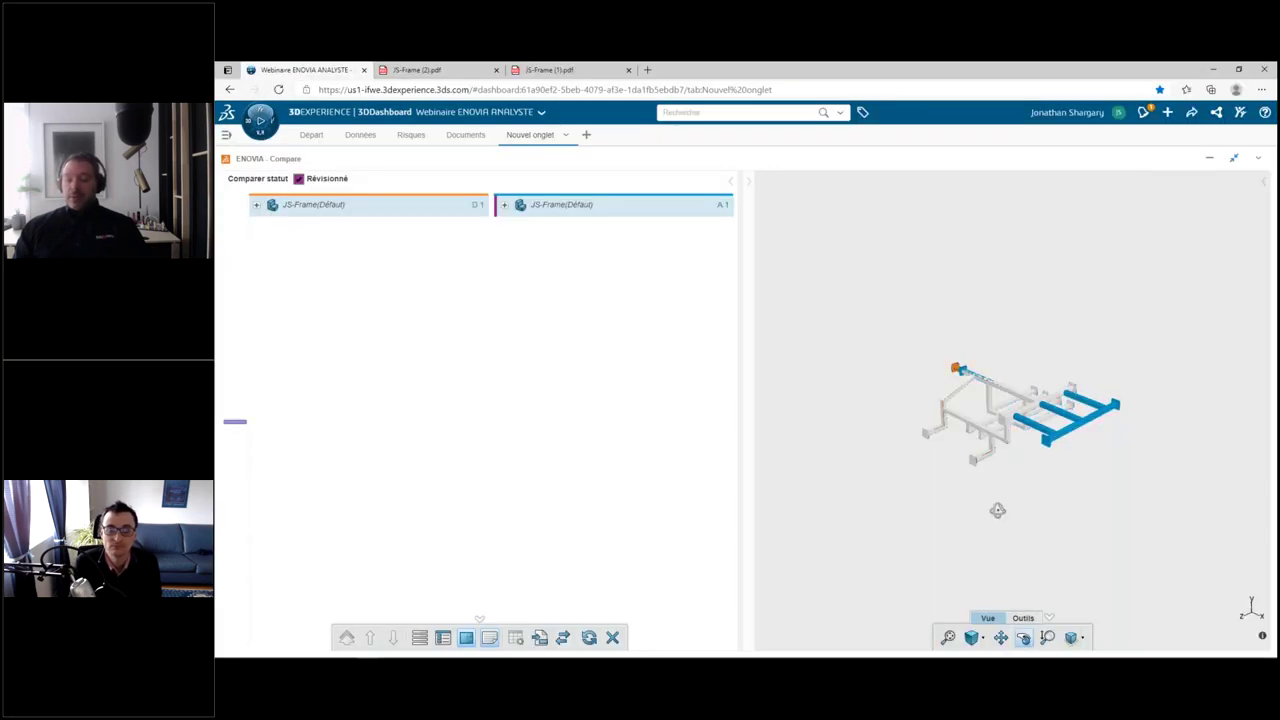
- Rotate and zoom in on the changed JS-Frame members, then return to the slideshow
left_click_drag(997, 510, 1123, 506)
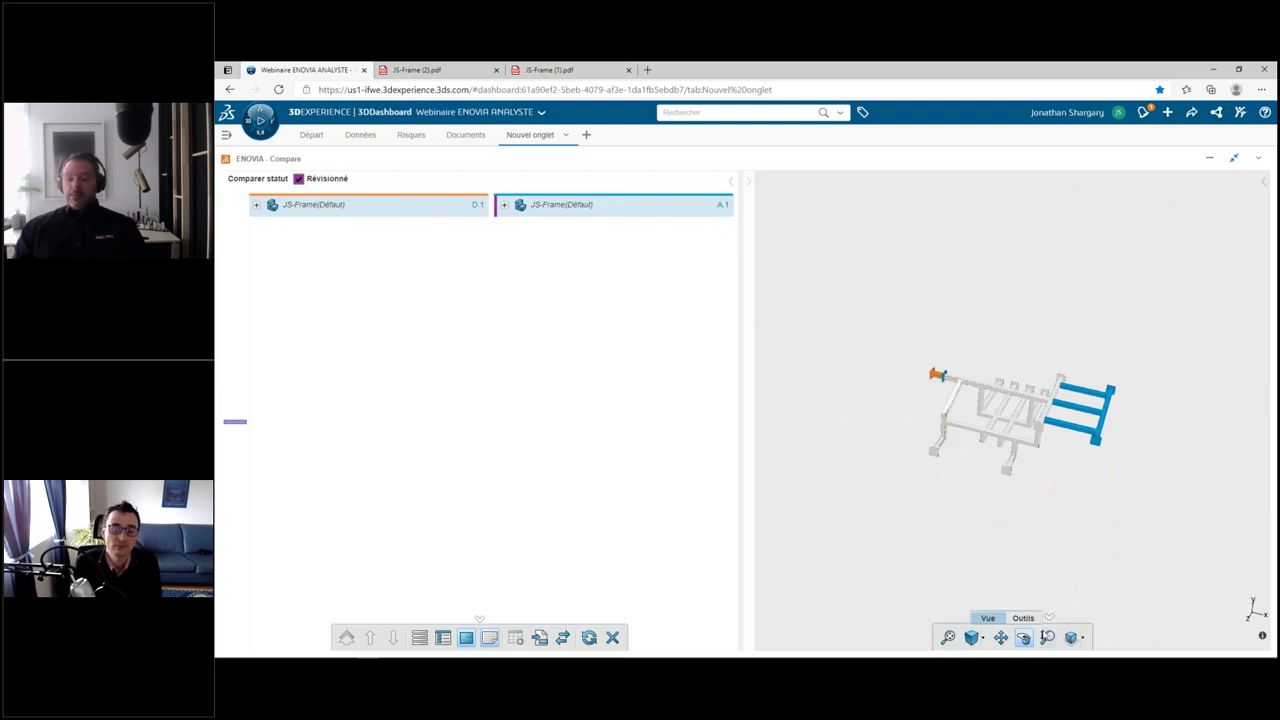
left_click(1047, 637)
left_click_drag(935, 430, 931, 330)
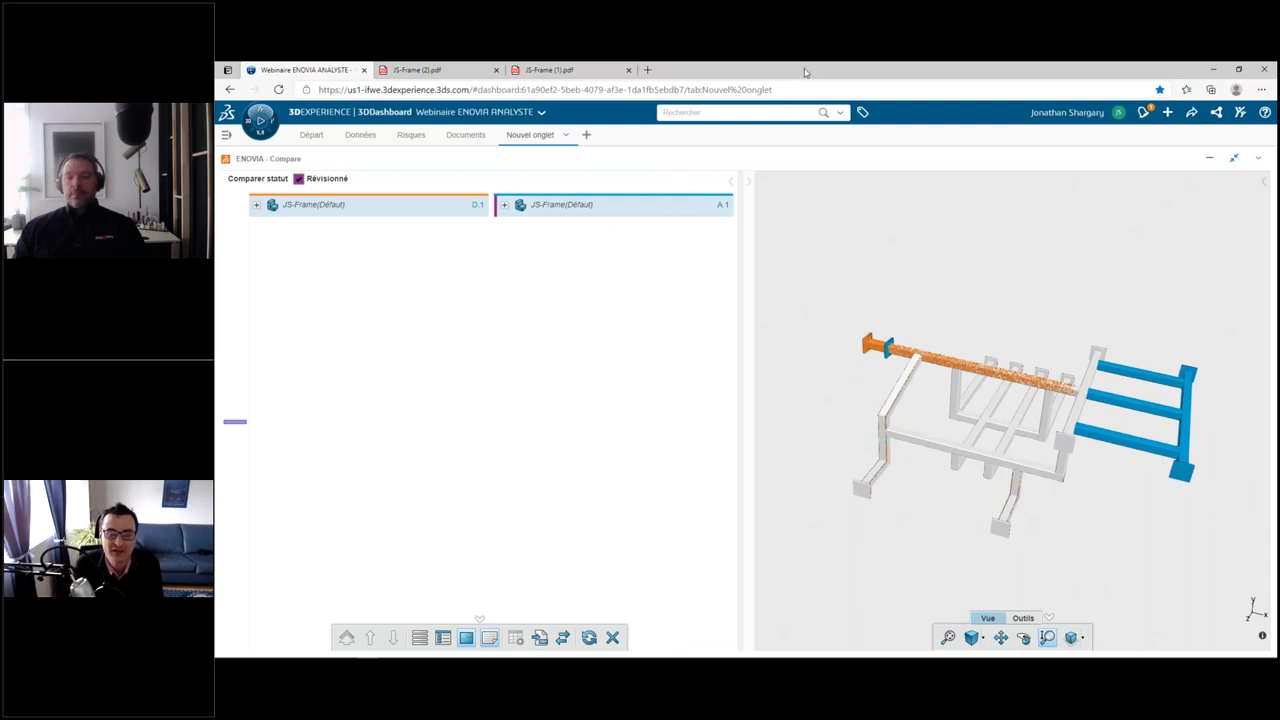
left_click_drag(806, 72, 742, 107)
key("alt+Tab")
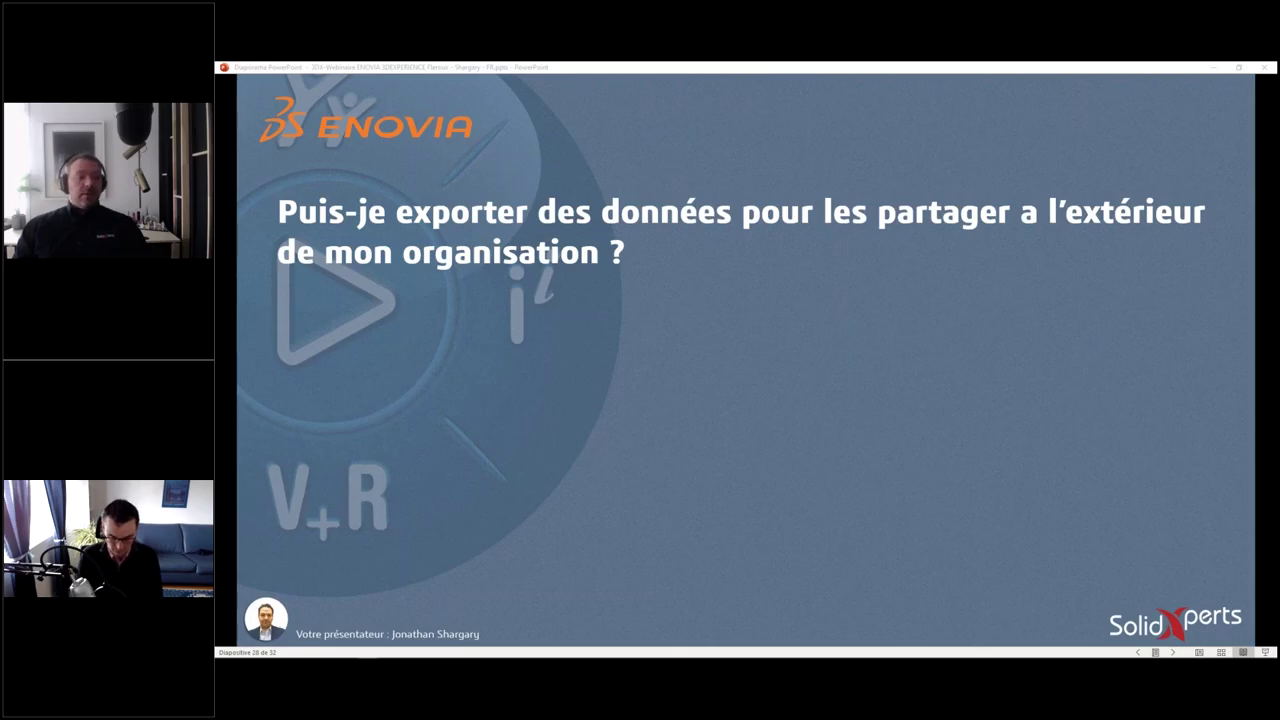
- Bring the 3DEXPERIENCE browser back full screen and open the 3DDrive file panel
key("alt+Tab")
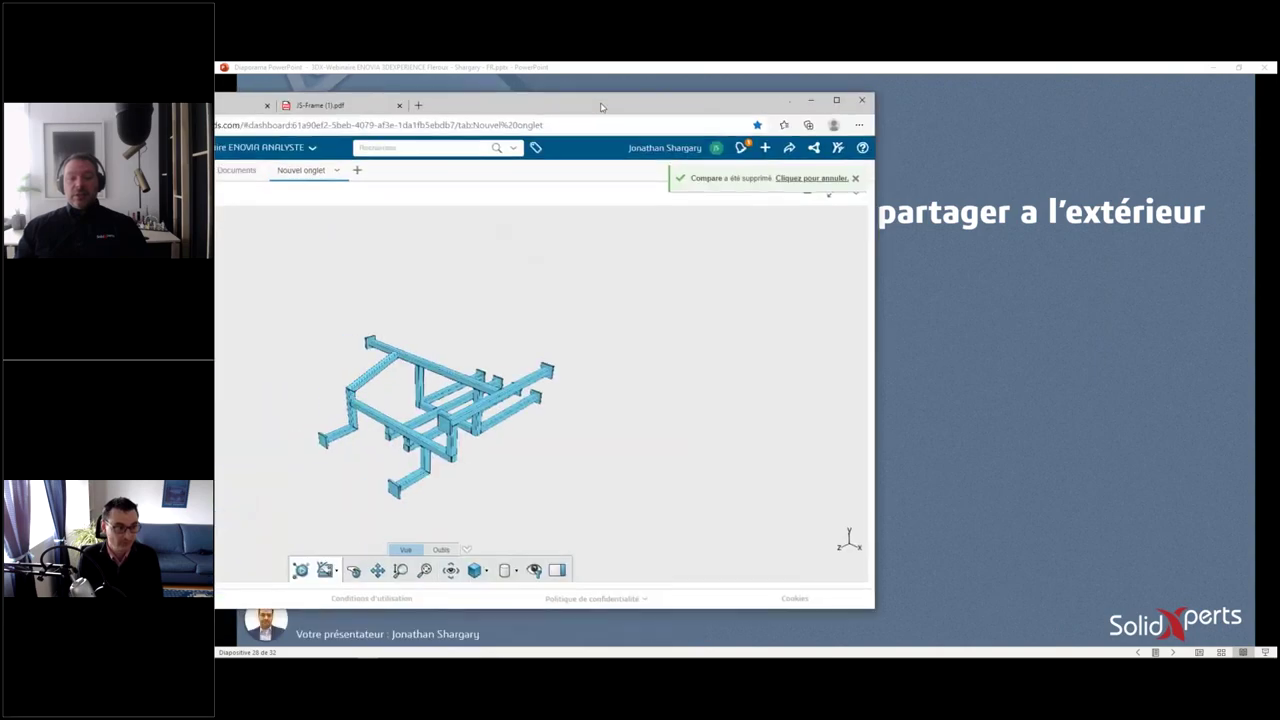
double_click(911, 113)
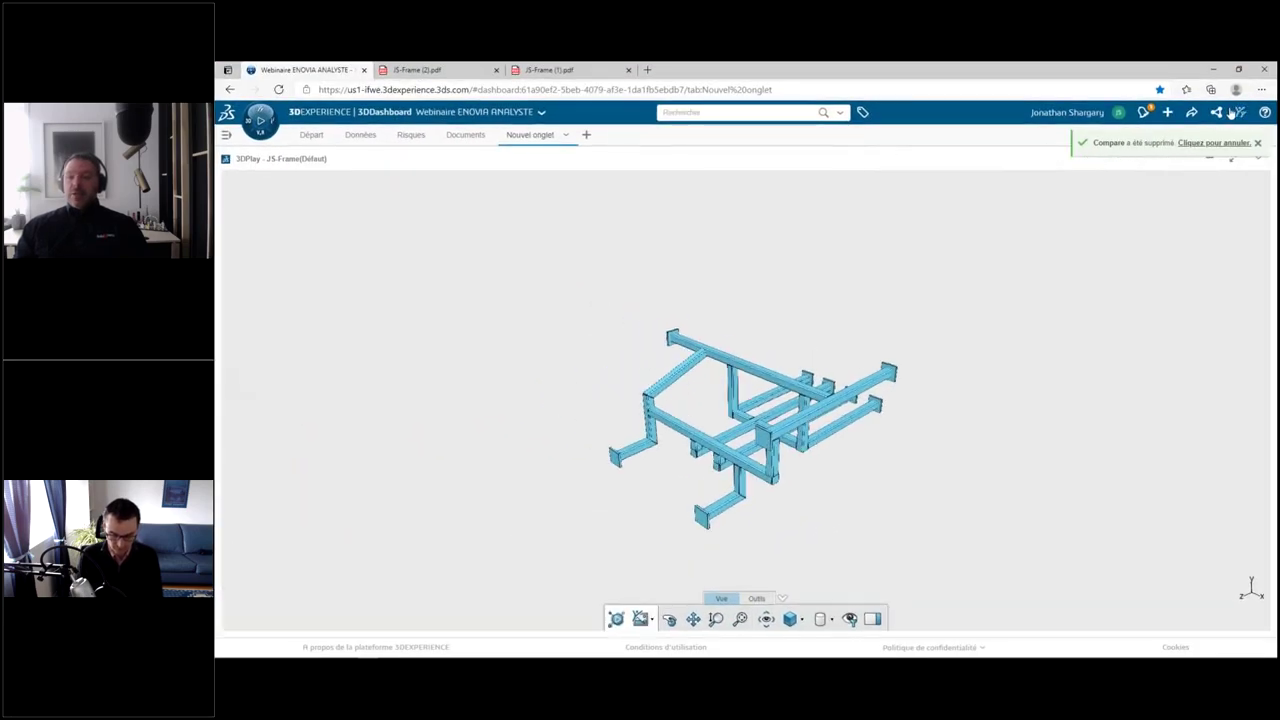
left_click(1216, 113)
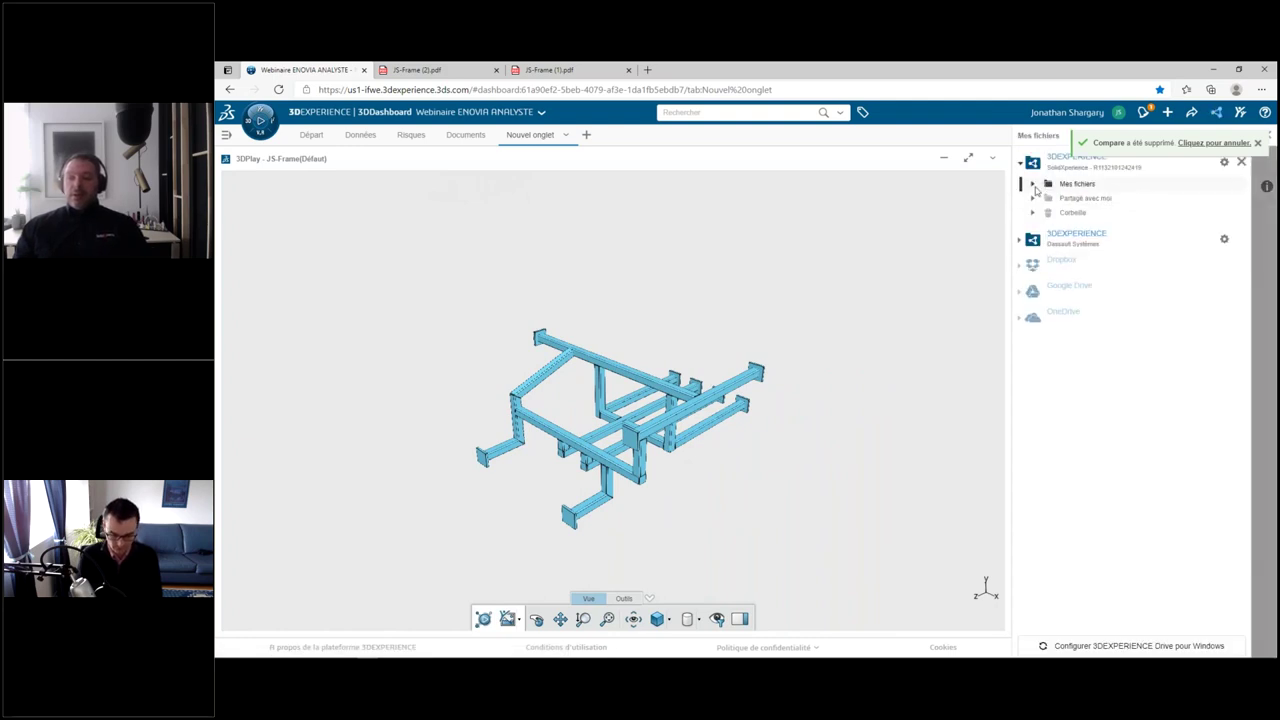
- Open the Composer folder under Mes fichiers, enlarge the panel, and show the folder's information
left_click(1033, 185)
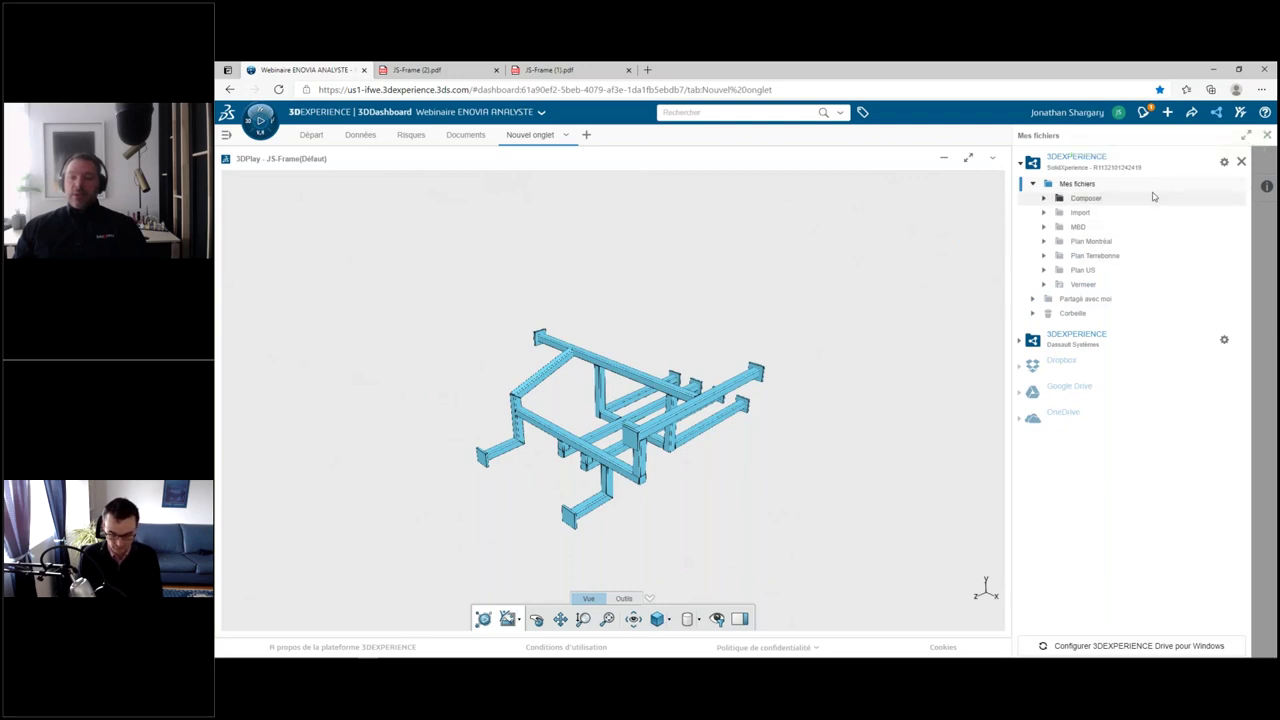
left_click(1044, 199)
left_click(1080, 198)
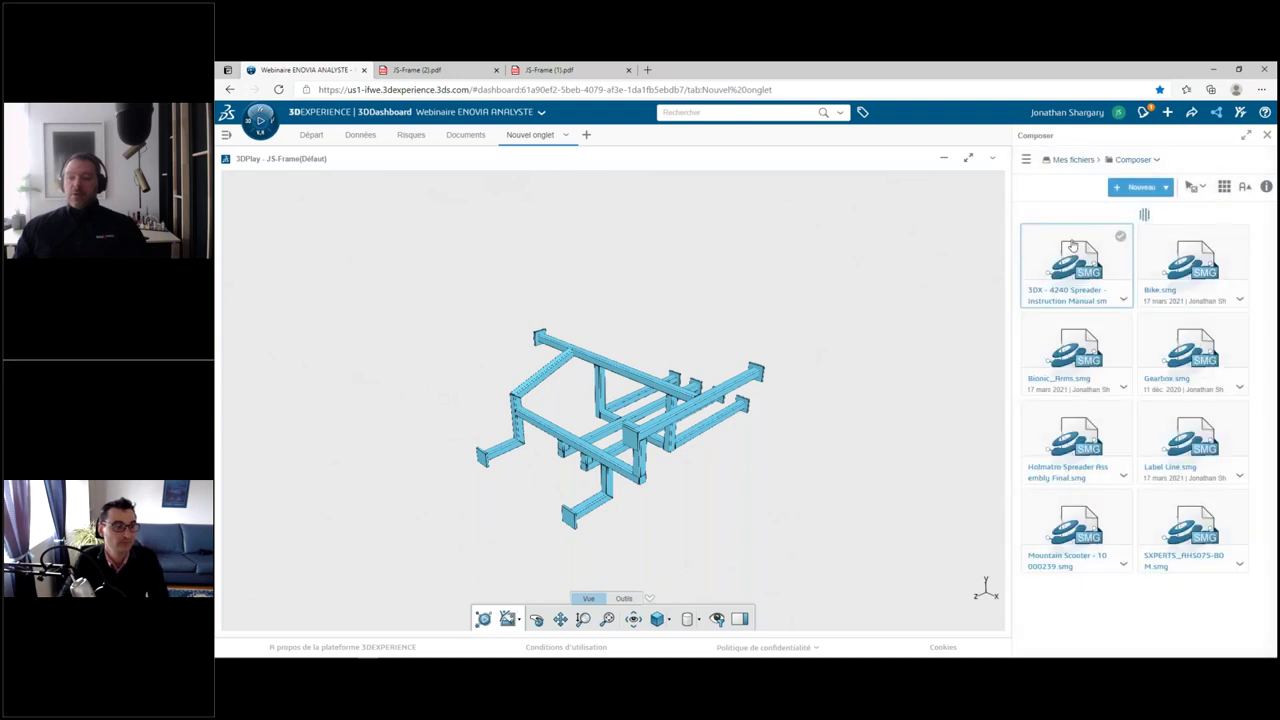
left_click(1123, 286)
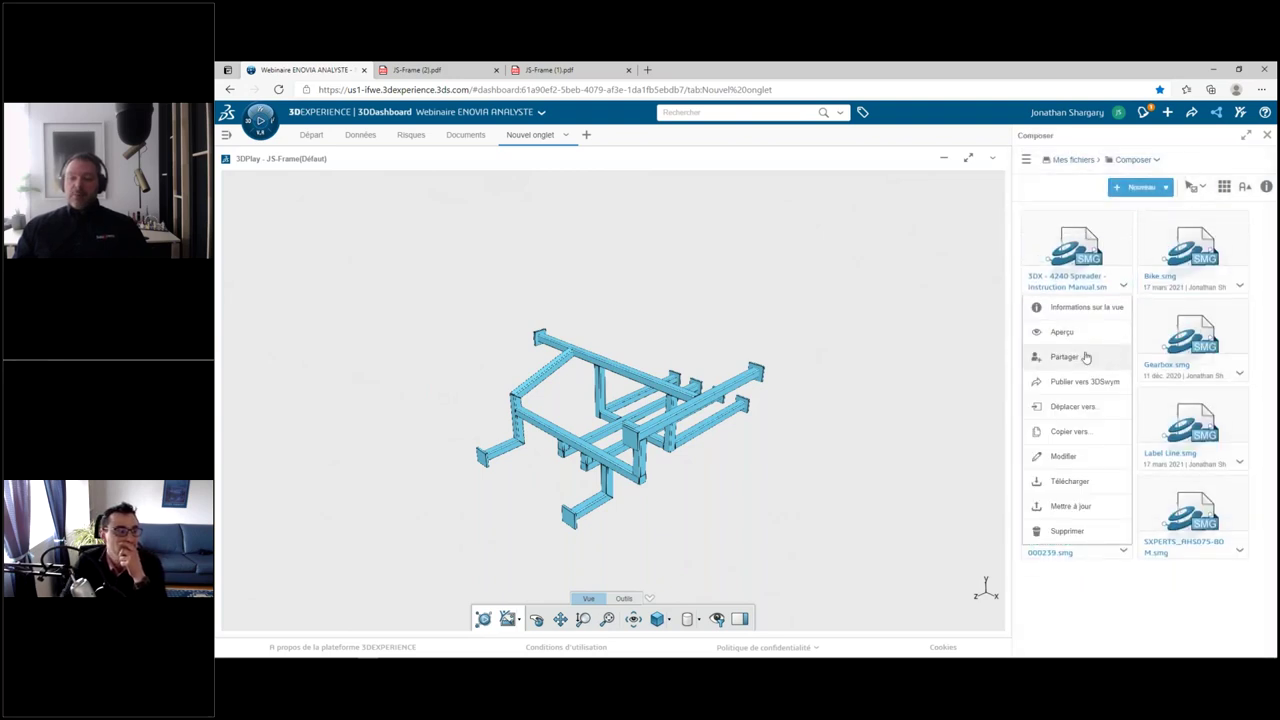
left_click(1244, 138)
left_click(1264, 159)
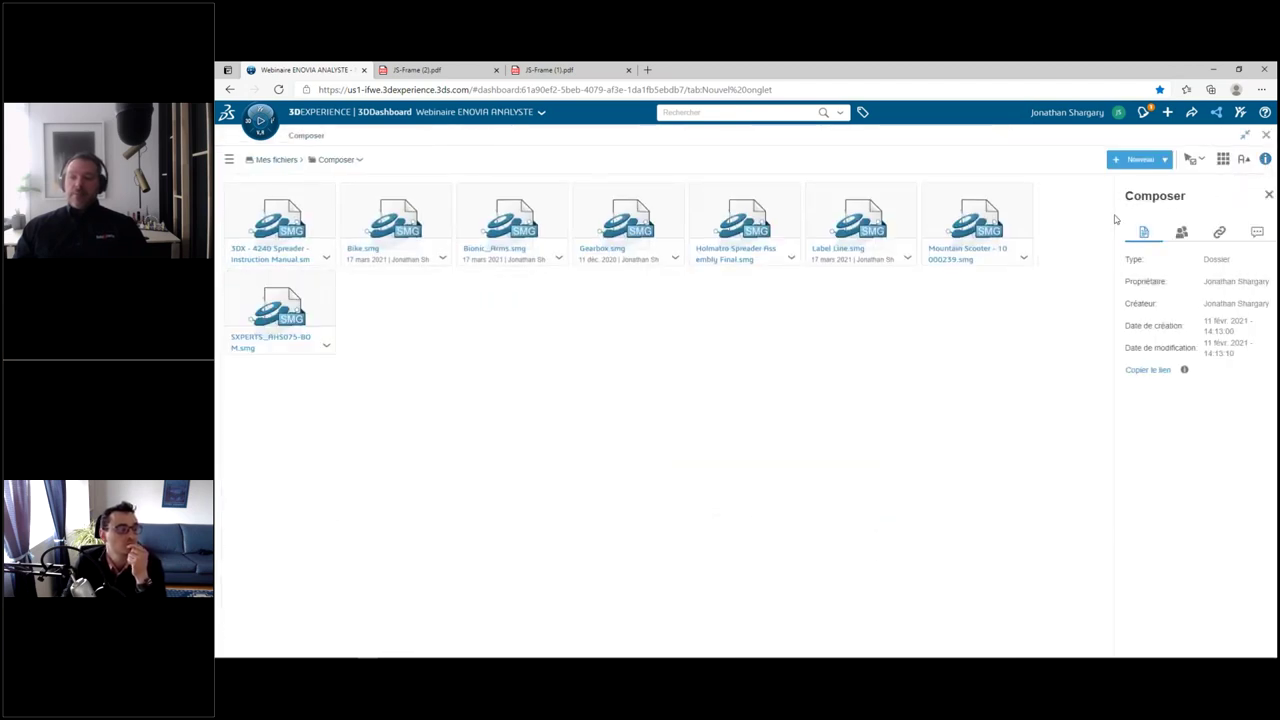
- Enable an external sharing link for the Composer folder, expiring 17 avr. 2021
left_click(1220, 233)
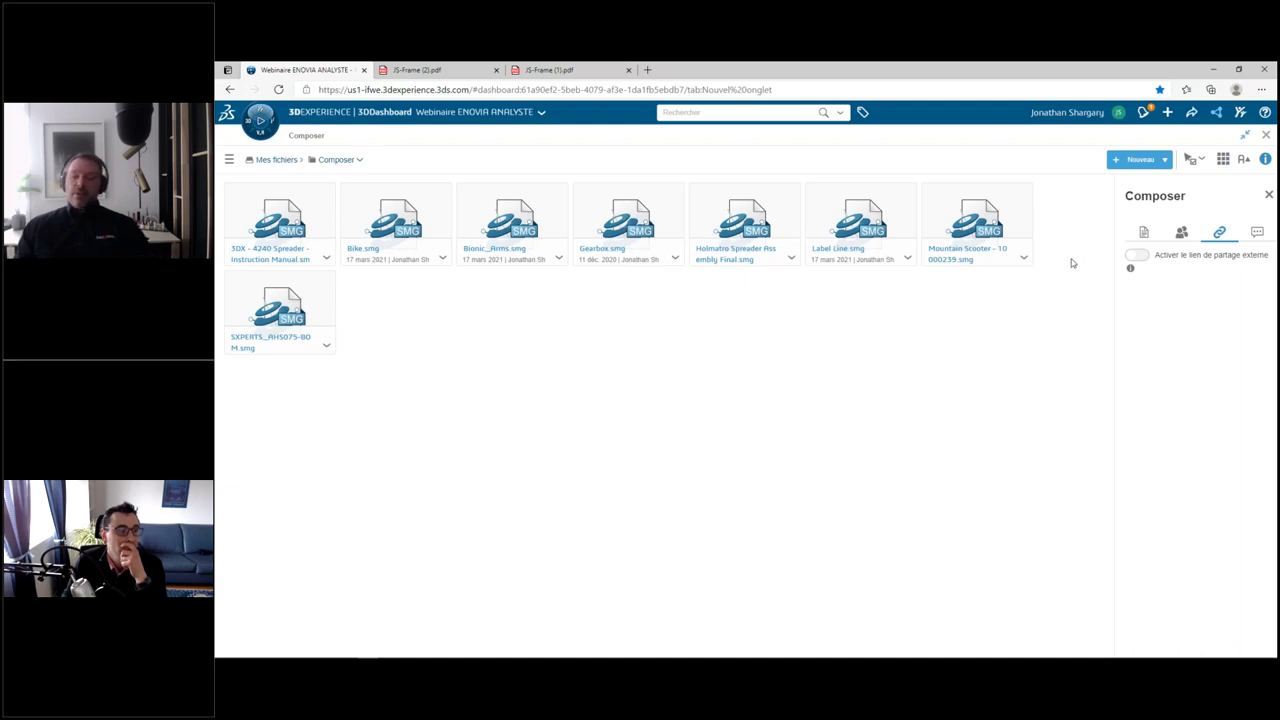
left_click(1136, 255)
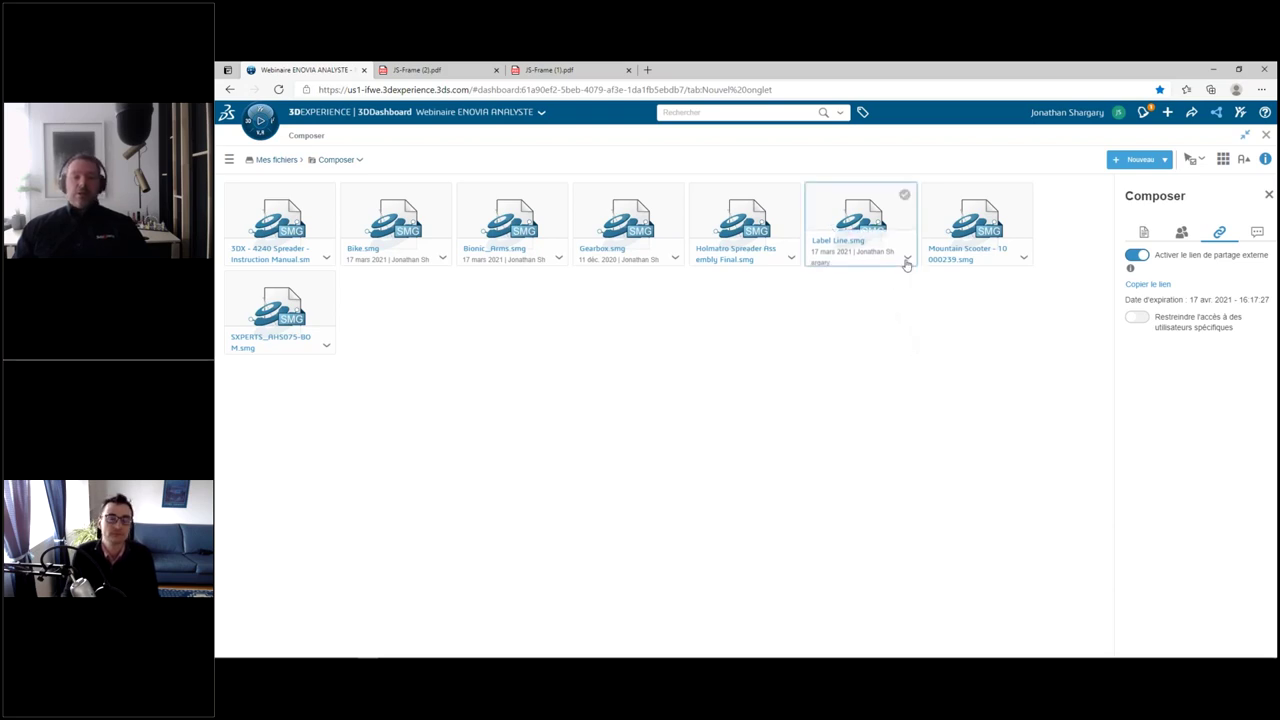
mouse_move(898, 267)
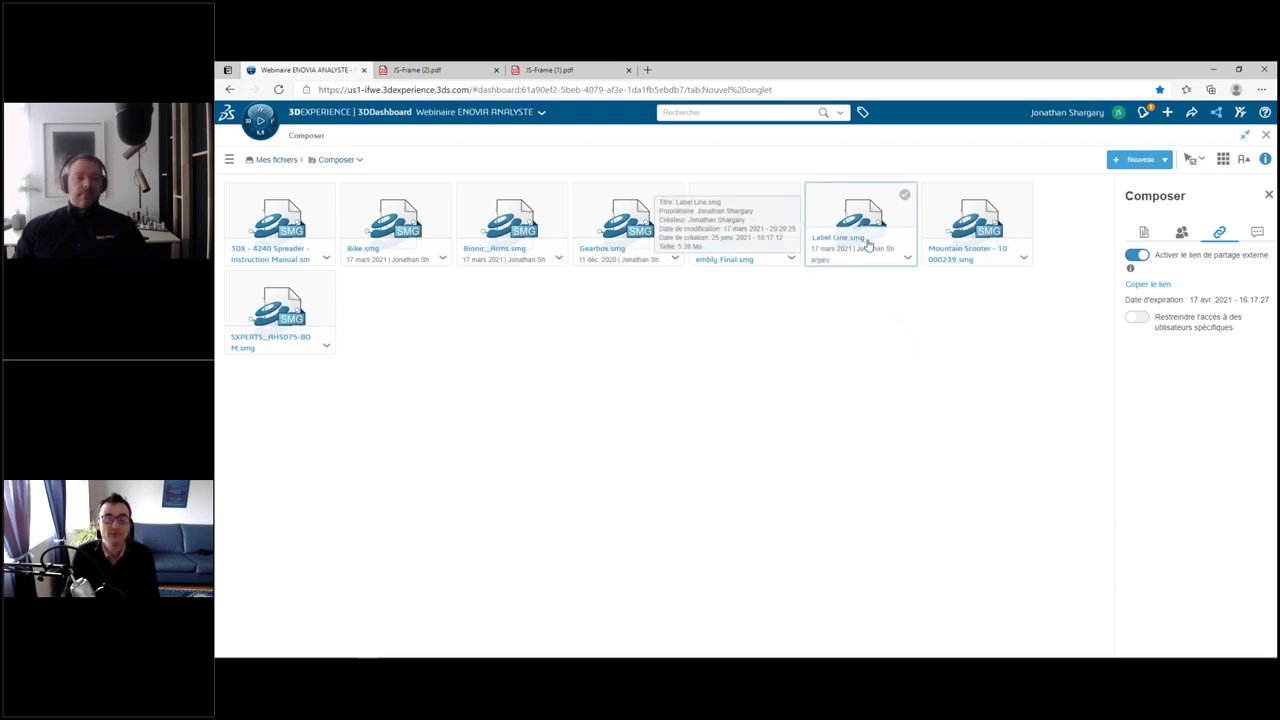
key("super+Tab")
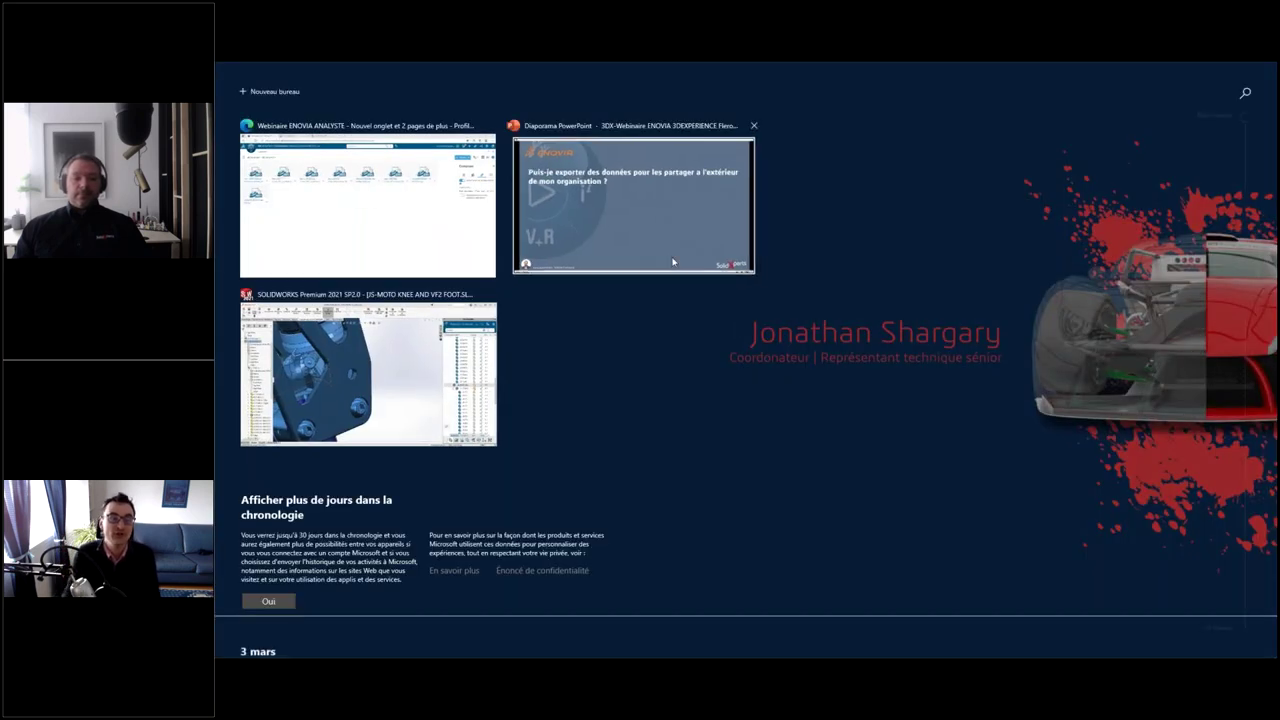
- Return to the slideshow, reveal the sharing and document-management answers, and reach slide 30 on other software
left_click(673, 262)
left_click(737, 376)
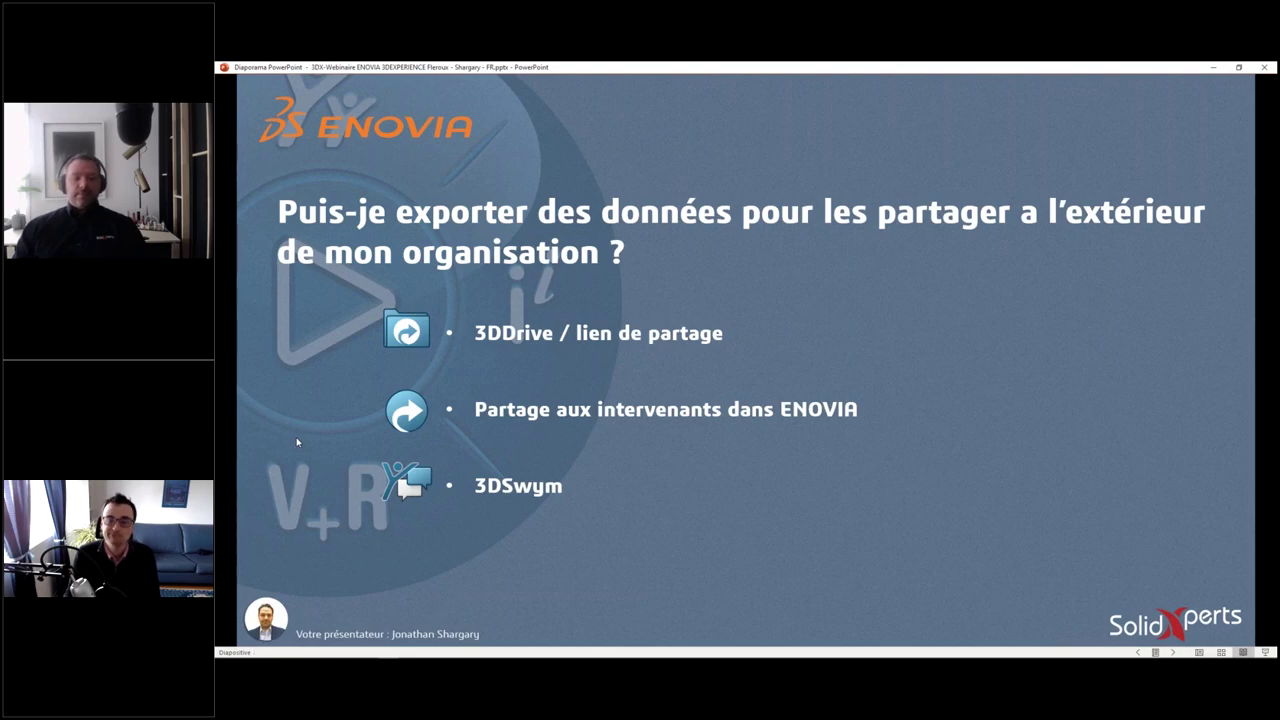
key("Right")
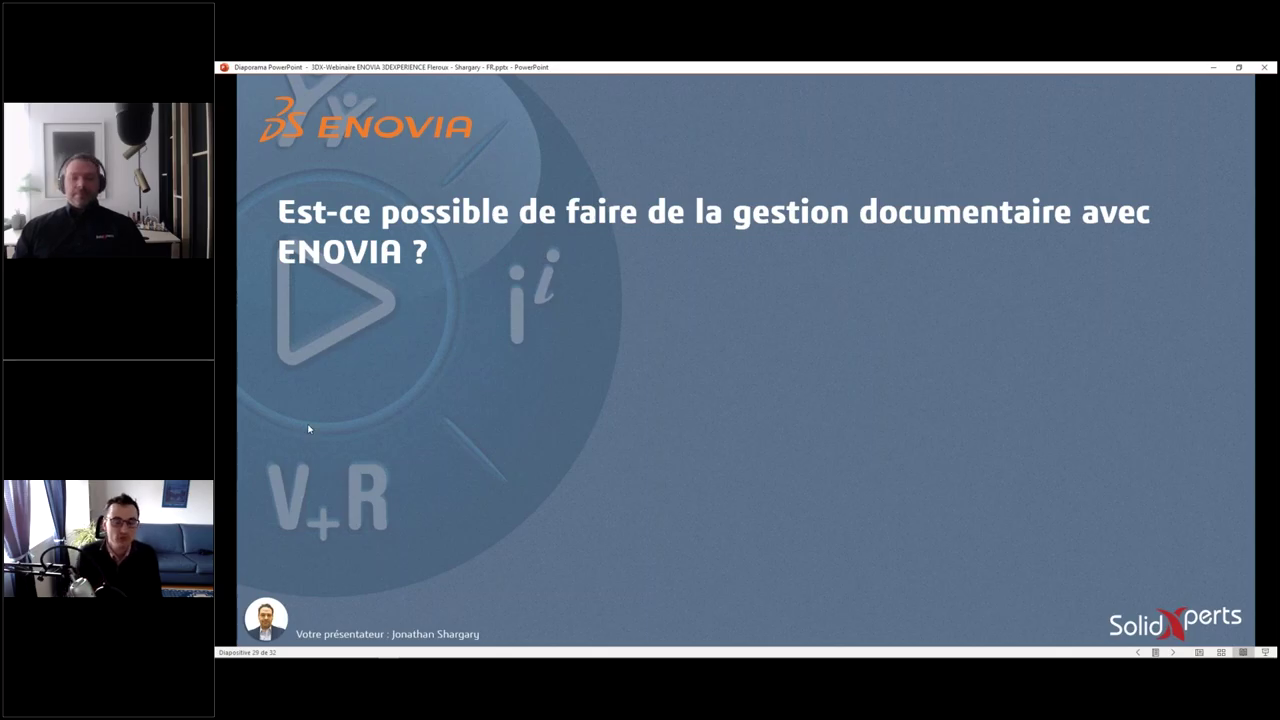
key("Right")
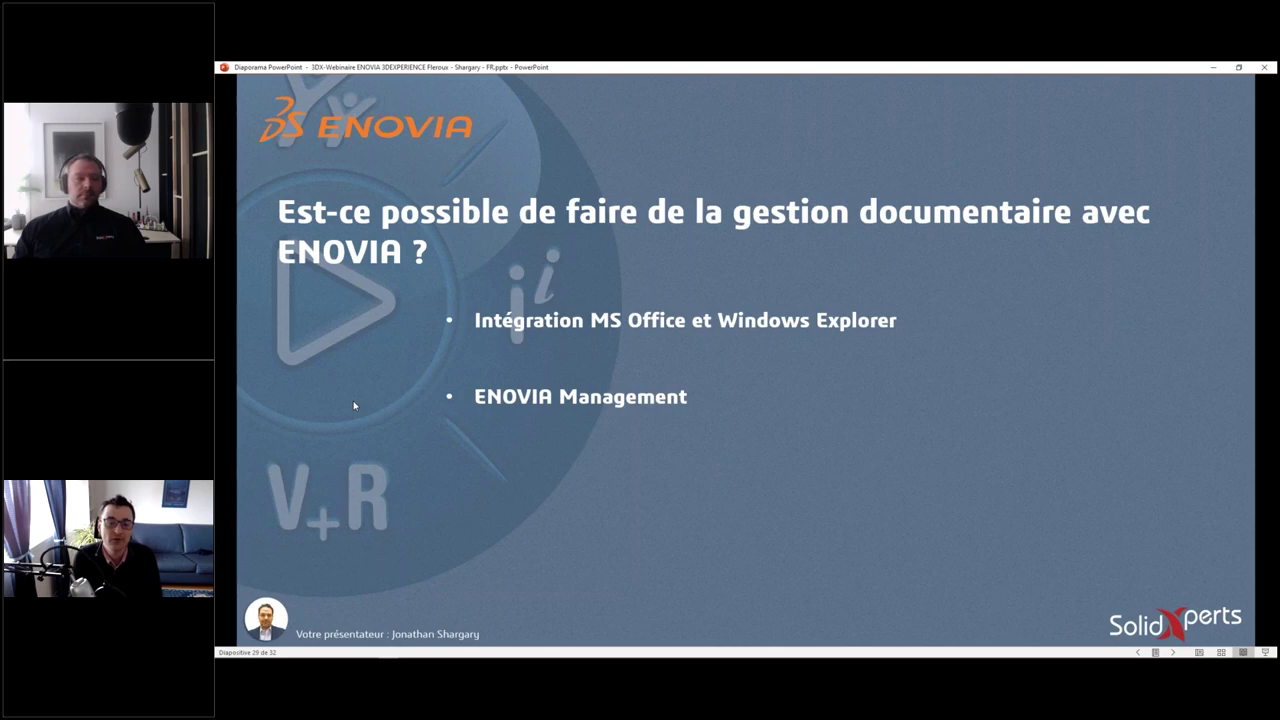
key("Right")
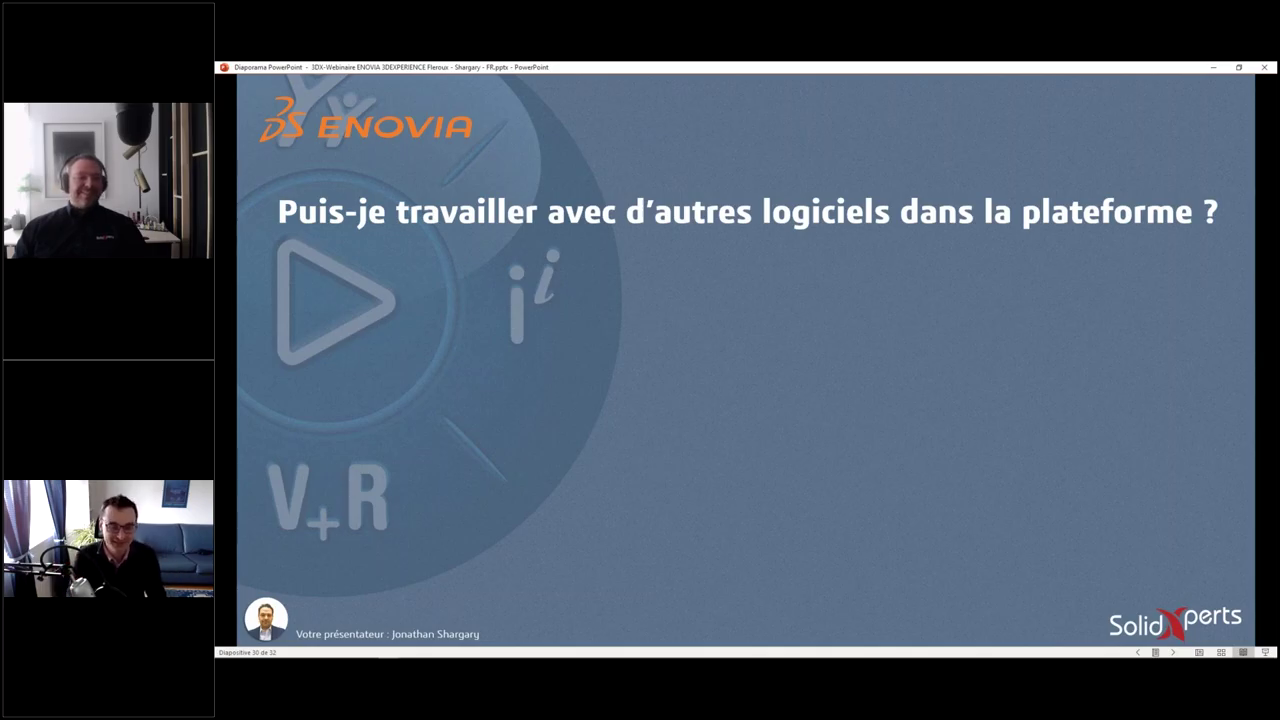
- Reveal the answer on connecting other software, then advance to the LES OFFRES 3DEXPERIENCE slide
key("Right")
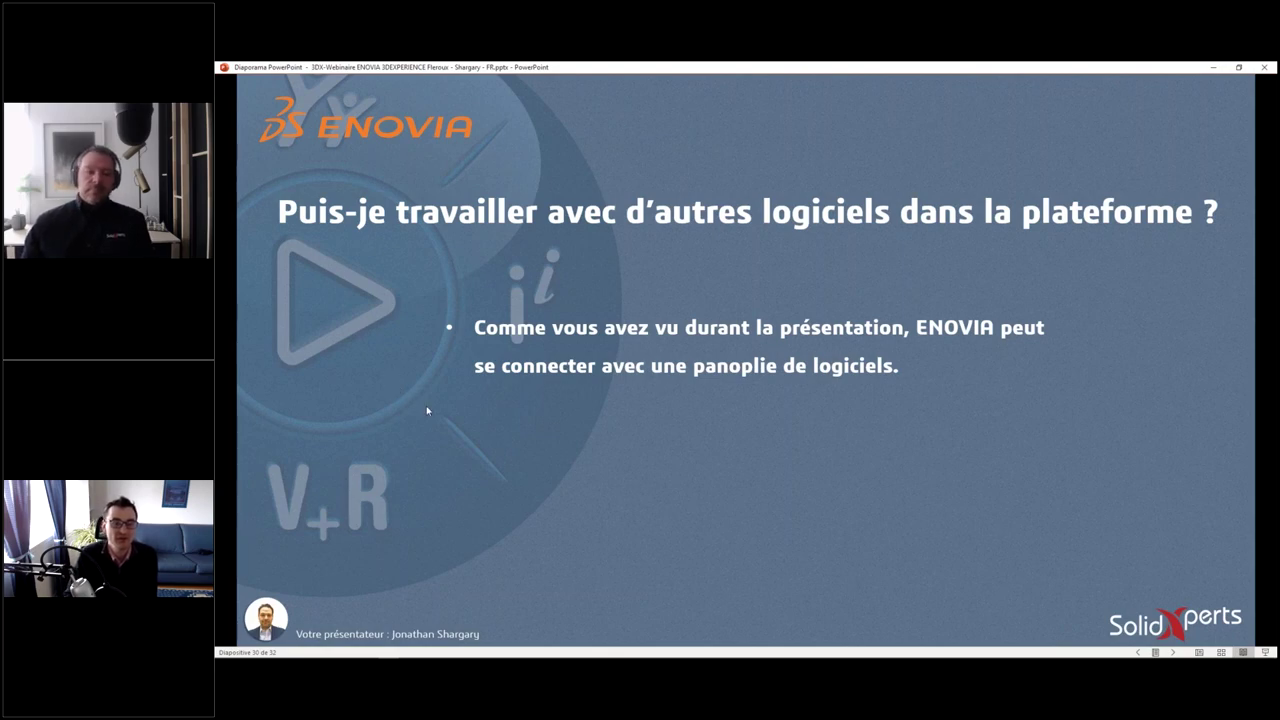
left_click(321, 480)
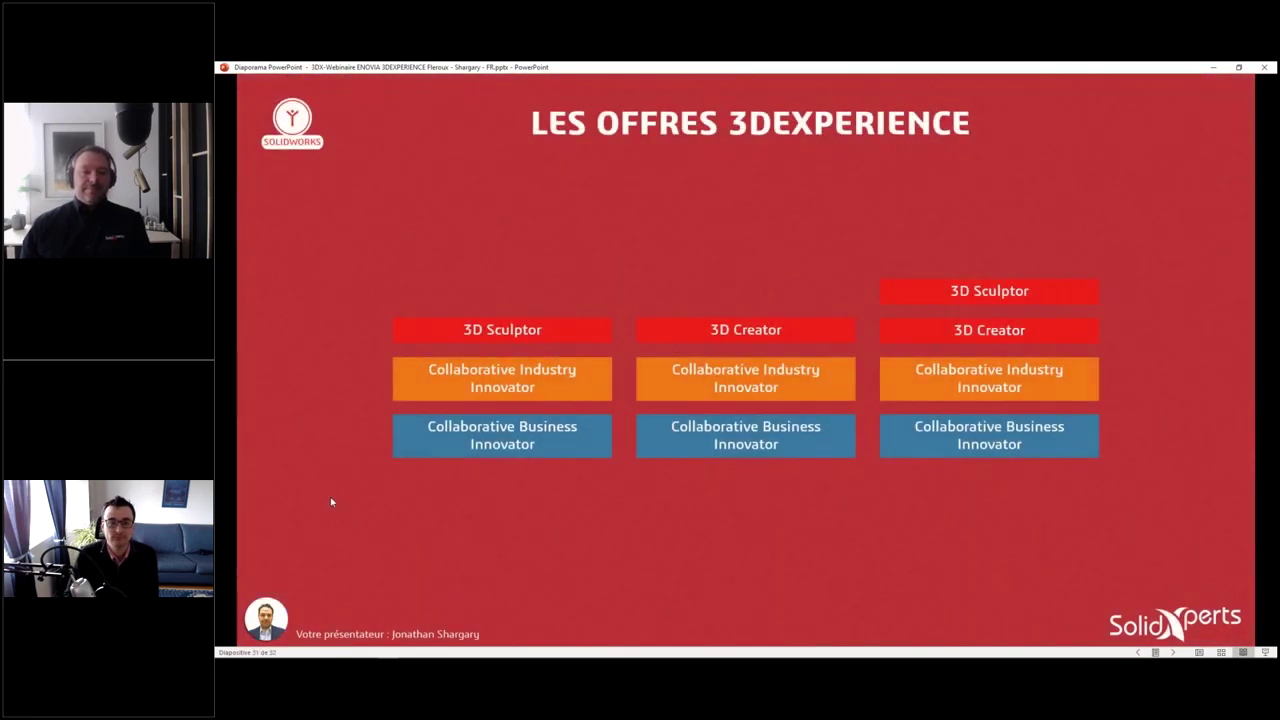